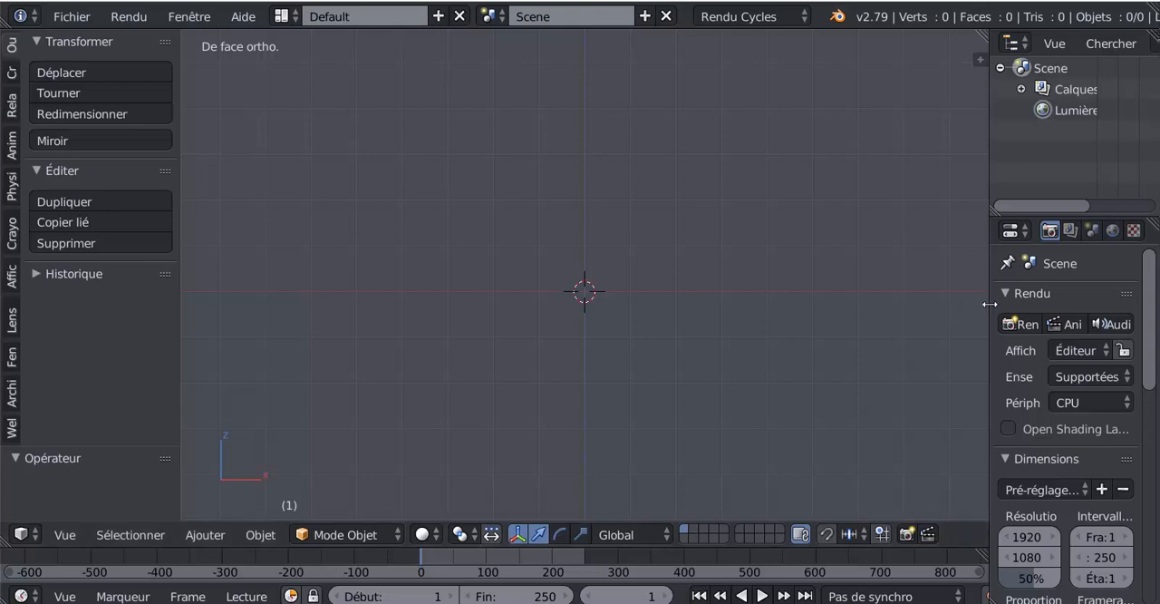
Add a cube at the scene origin and enter Edit mode in wireframe shading, seen in the orthographic front view.
{"action": "left_click_drag", "start_coordinate": [989, 305], "coordinate": [958, 317]}
{"action": "middle_click_drag", "start_coordinate": [717, 391], "coordinate": [704, 472], "text": "shift"}
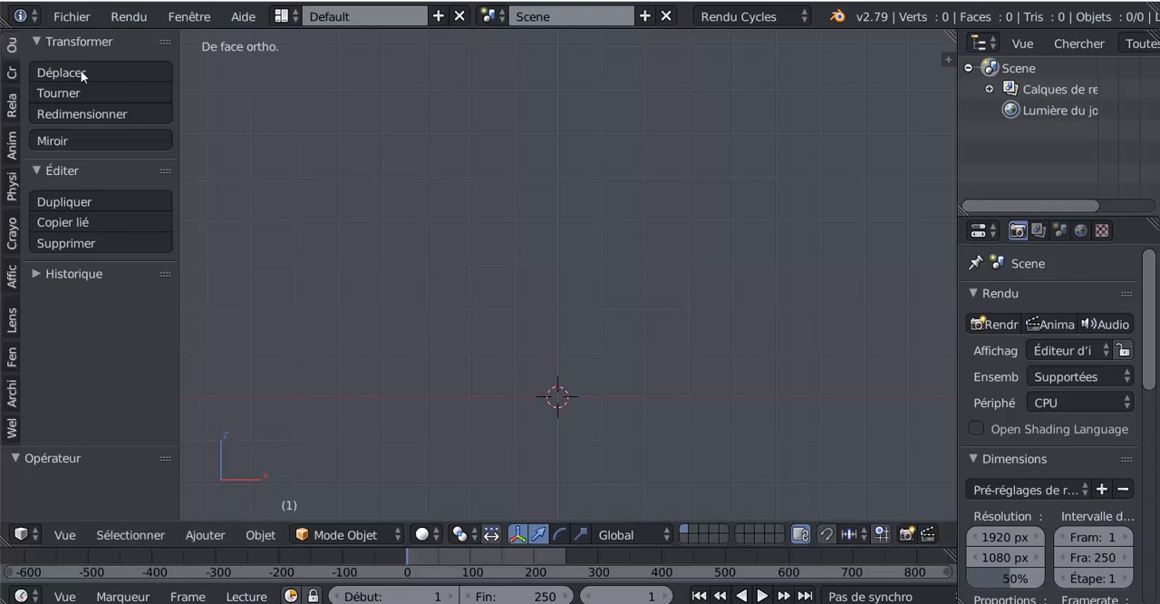
{"action": "left_click", "coordinate": [12, 72]}
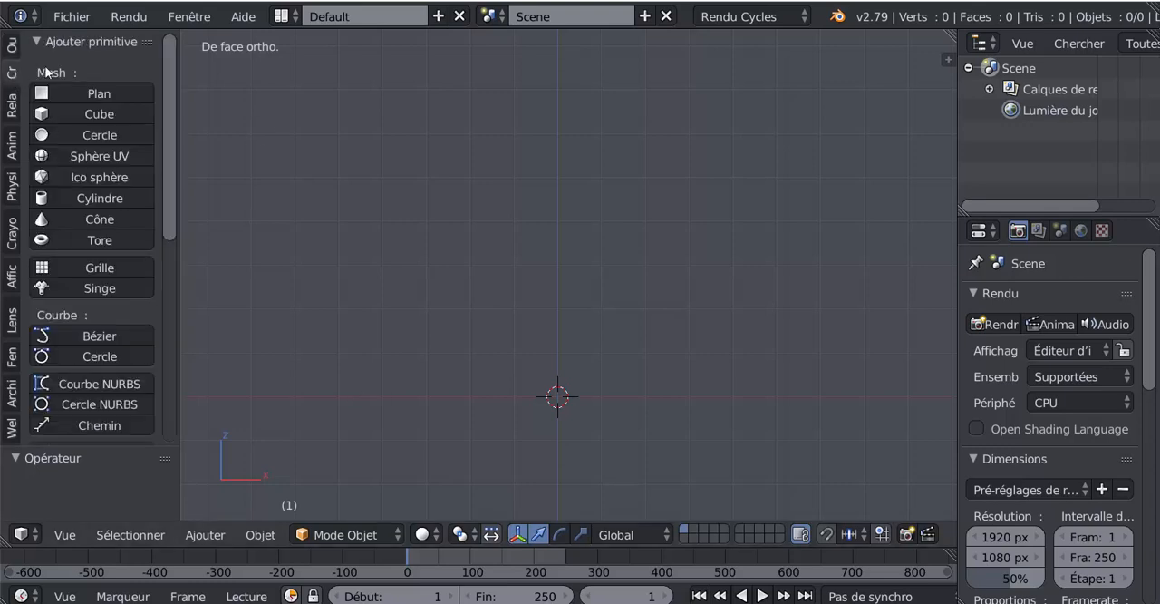
{"action": "left_click", "coordinate": [71, 114]}
{"action": "key", "text": "Tab"}
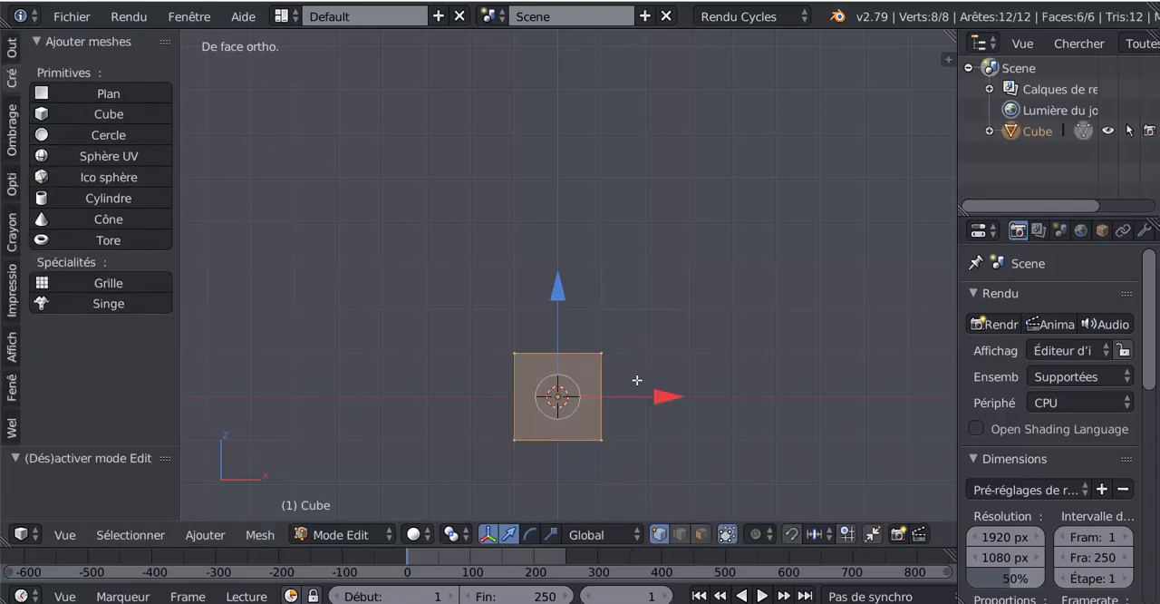
{"action": "mouse_move", "coordinate": [605, 399]}
{"action": "middle_mouse_down"}
{"action": "mouse_move", "coordinate": [589, 401]}
{"action": "mouse_move", "coordinate": [641, 408]}
{"action": "mouse_move", "coordinate": [626, 400]}
{"action": "middle_mouse_up"}
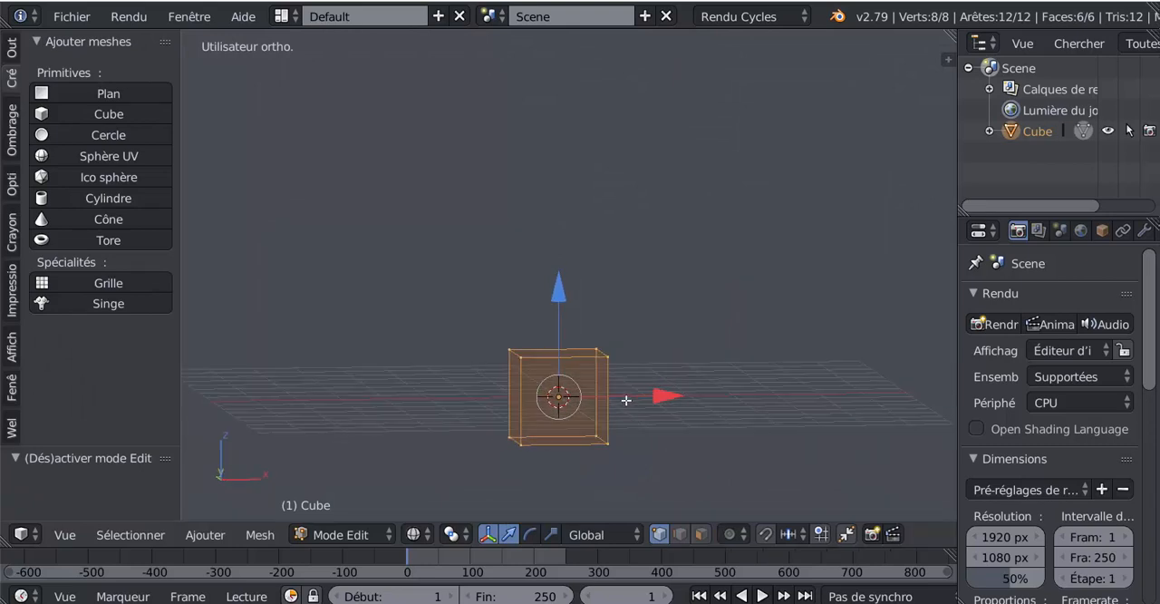
{"action": "key", "text": "KP_1"}
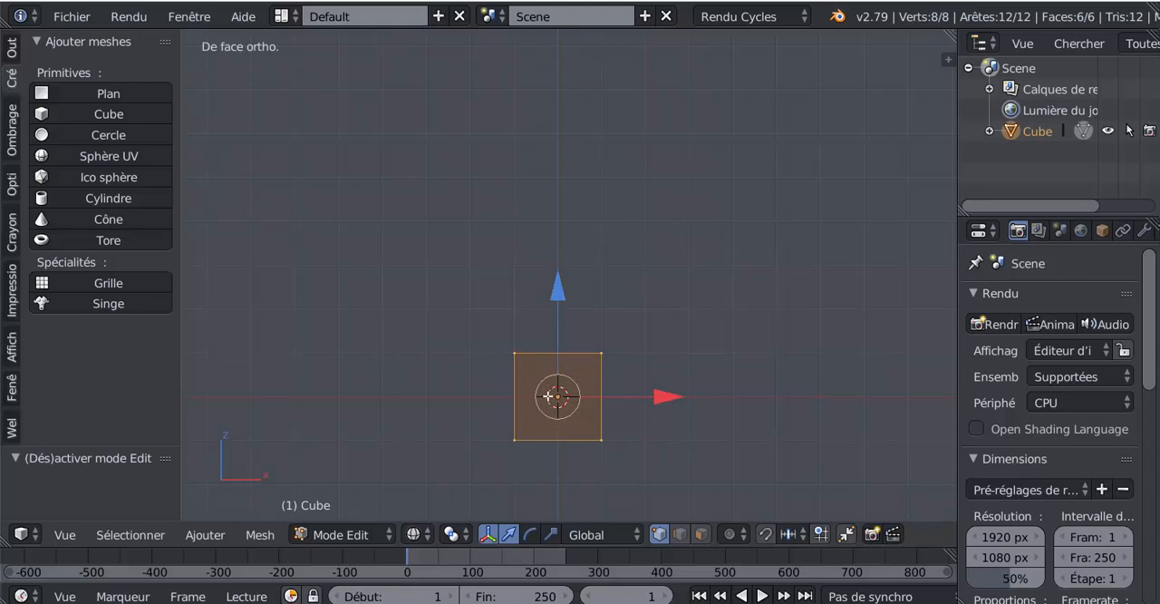
Select the cube's four top vertices and extrude them upward five times to form a column of stacked segments.
{"action": "key", "text": "a"}
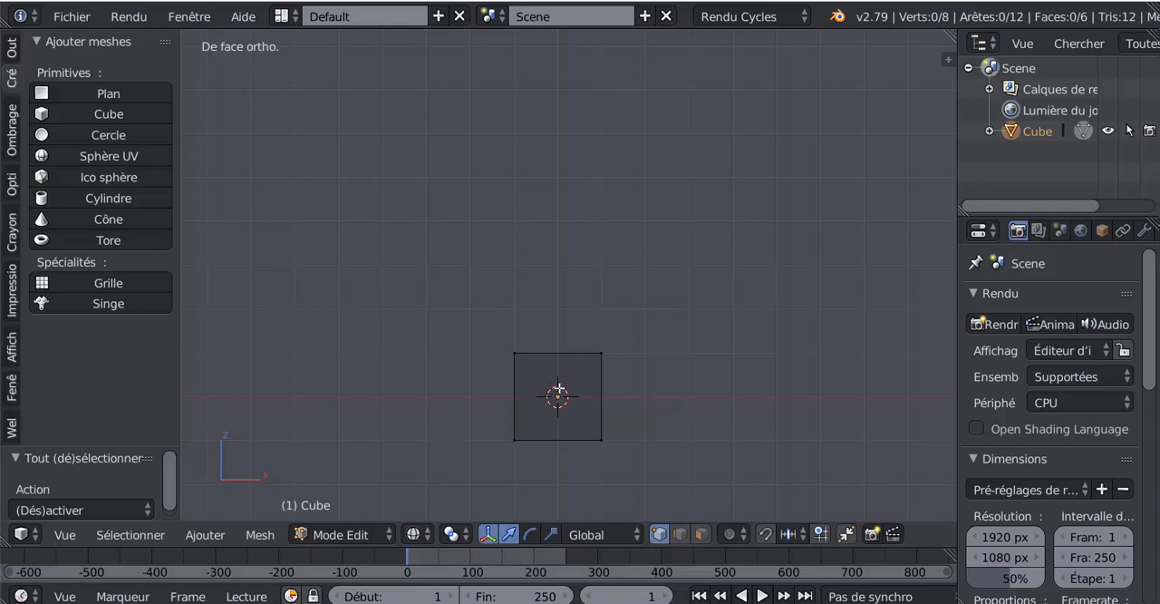
{"action": "key", "text": "c"}
{"action": "left_click_drag", "start_coordinate": [495, 357], "coordinate": [616, 357]}
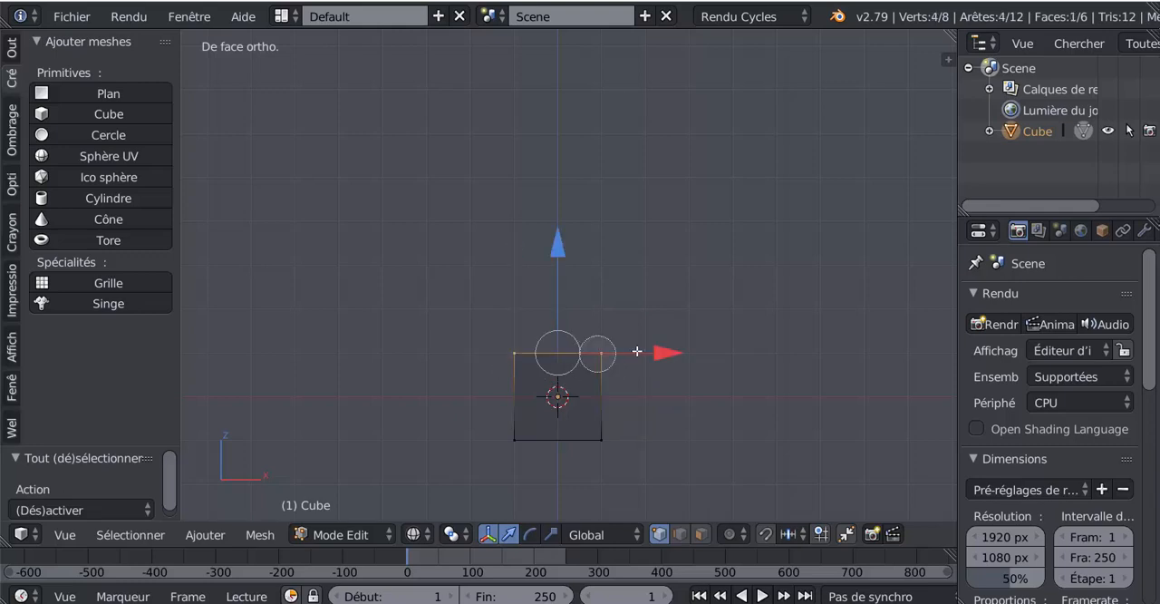
{"action": "key", "text": "Escape"}
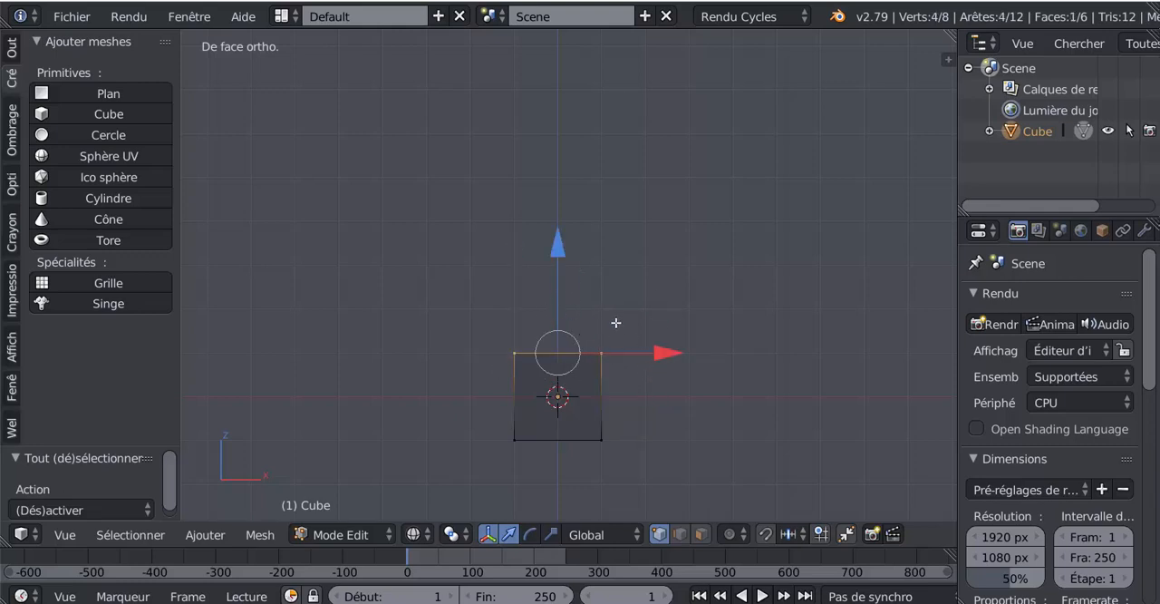
{"action": "key", "text": "e"}
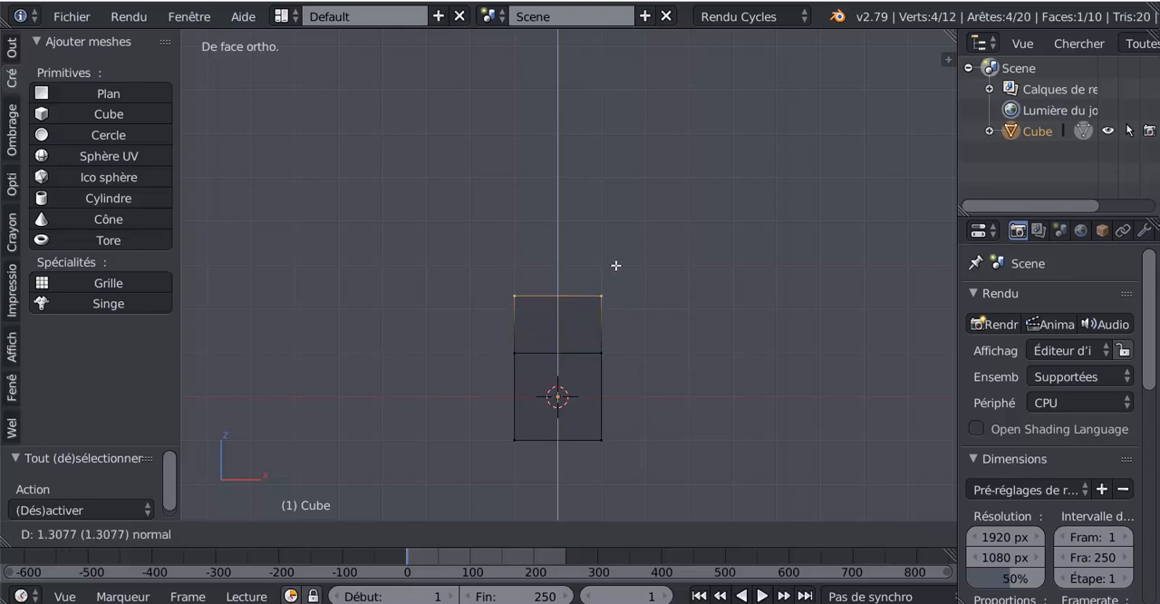
{"action": "left_click", "coordinate": [616, 266]}
{"action": "key", "text": "e"}
{"action": "left_click", "coordinate": [620, 229]}
{"action": "key", "text": "e"}
{"action": "left_click", "coordinate": [621, 182]}
{"action": "key", "text": "e"}
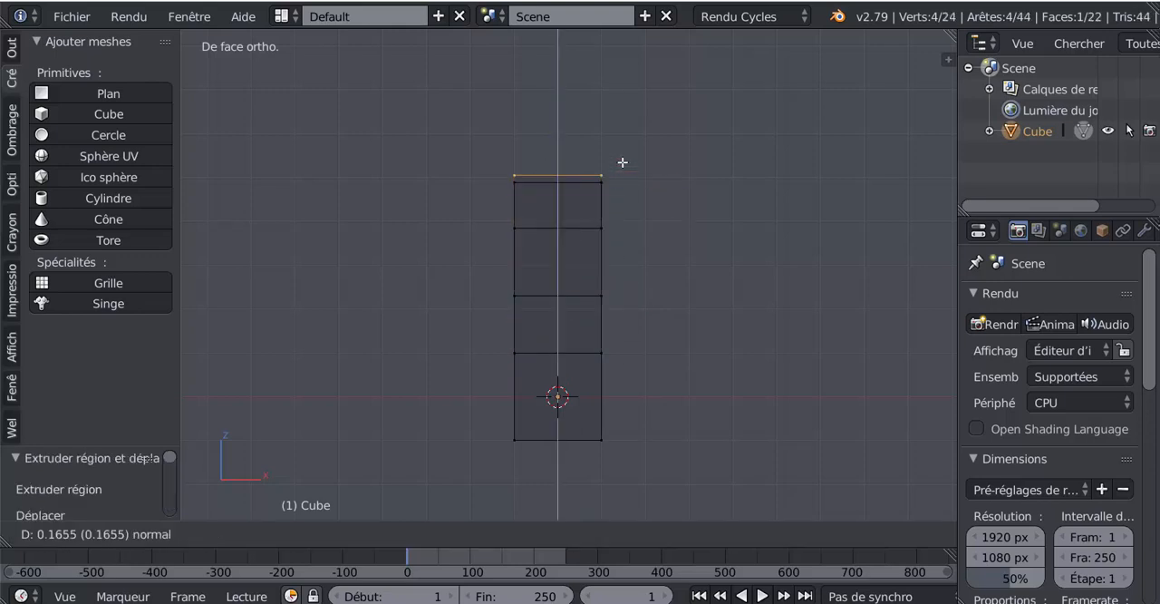
{"action": "left_click", "coordinate": [625, 110]}
{"action": "key", "text": "e"}
{"action": "left_click", "coordinate": [638, 43]}
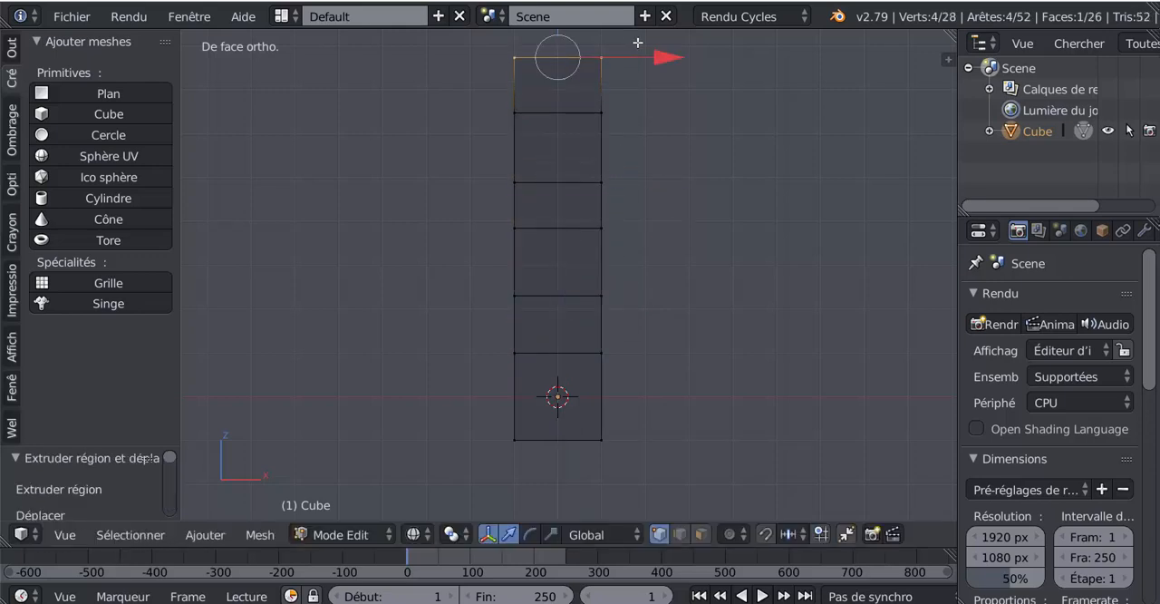
Extrude the right edge of the column's fourth segment from the bottom, then move it outward and up.
{"action": "scroll", "coordinate": [668, 235], "scroll_direction": "up", "scroll_amount": 2, "text": "shift"}
{"action": "right_click", "coordinate": [596, 240]}
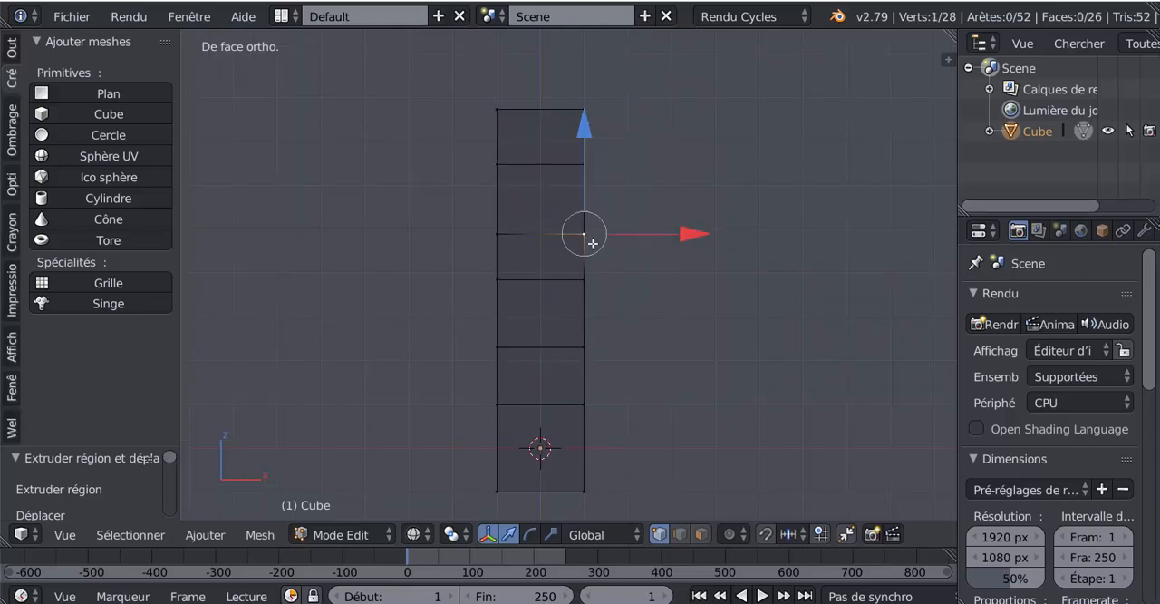
{"action": "right_click", "coordinate": [598, 272], "text": "shift"}
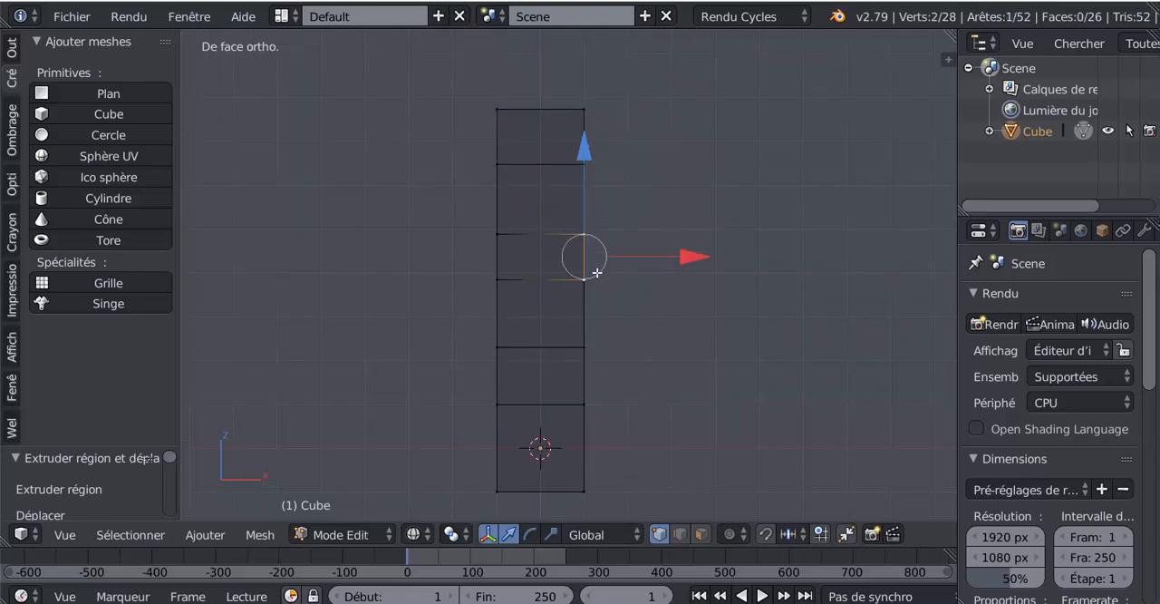
{"action": "key", "text": "e"}
{"action": "left_click", "coordinate": [655, 302]}
{"action": "left_click_drag", "start_coordinate": [684, 260], "coordinate": [760, 248]}
{"action": "left_click_drag", "start_coordinate": [662, 175], "coordinate": [661, 147]}
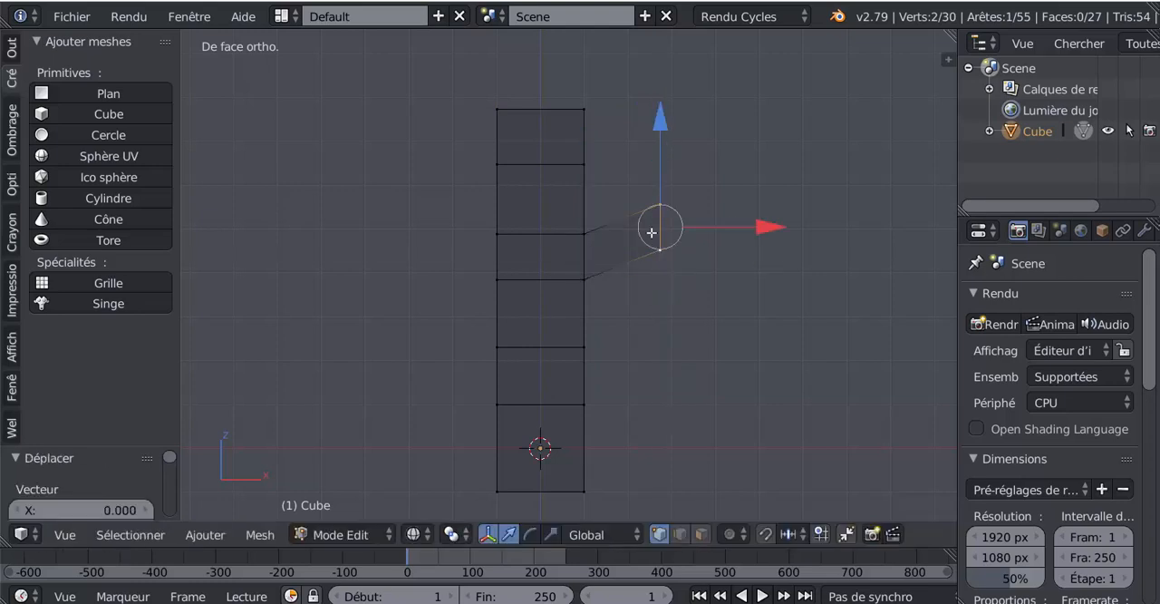
{"action": "right_click", "coordinate": [584, 306]}
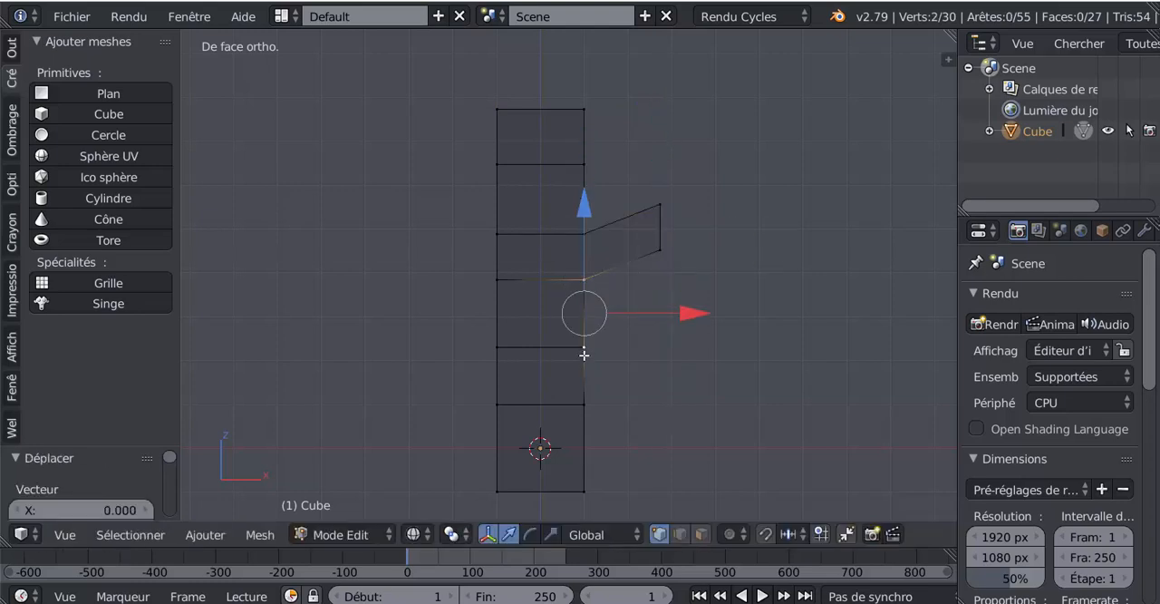
{"action": "right_click", "coordinate": [591, 347], "text": "shift"}
{"action": "key", "text": "e"}
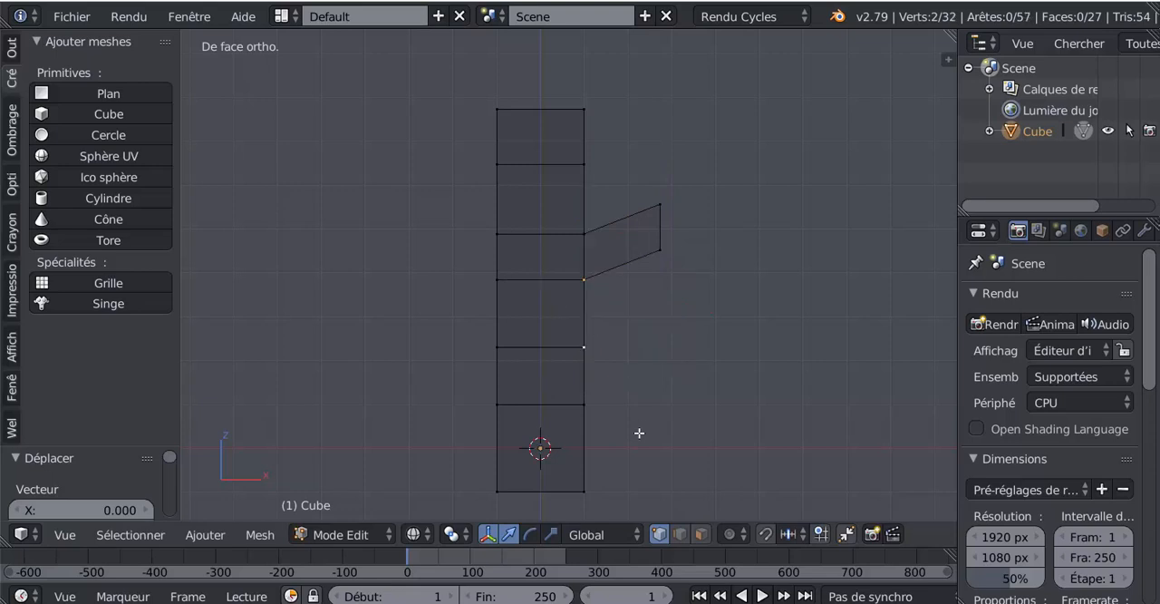
{"action": "left_click", "coordinate": [634, 430]}
{"action": "left_click_drag", "start_coordinate": [675, 316], "coordinate": [744, 334]}
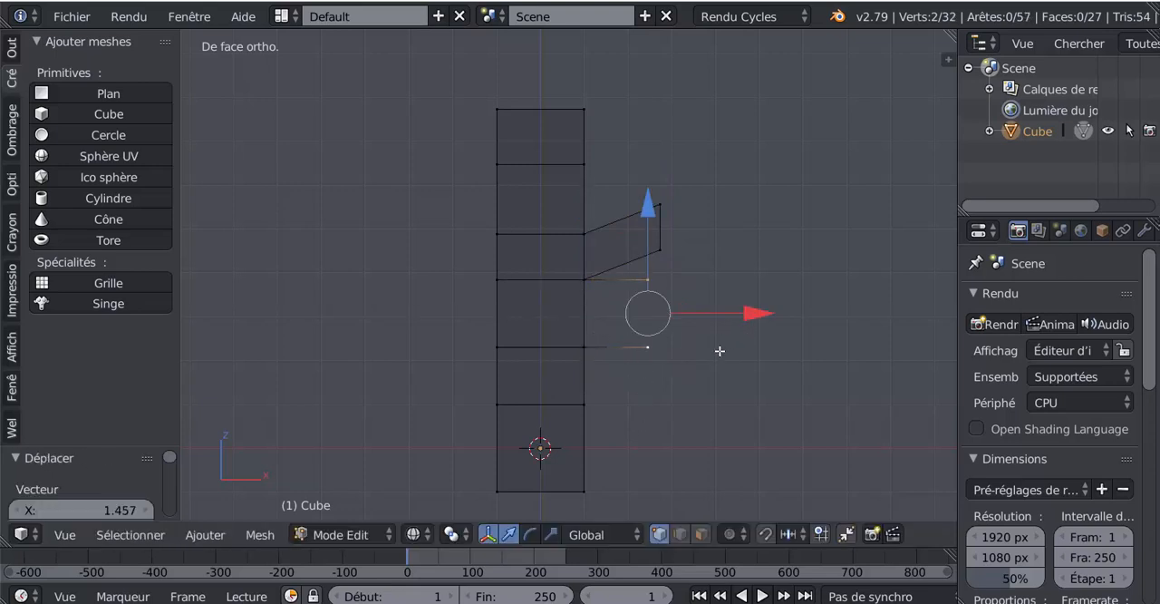
{"action": "key", "text": "ctrl+z"}
{"action": "key", "text": "ctrl+z"}
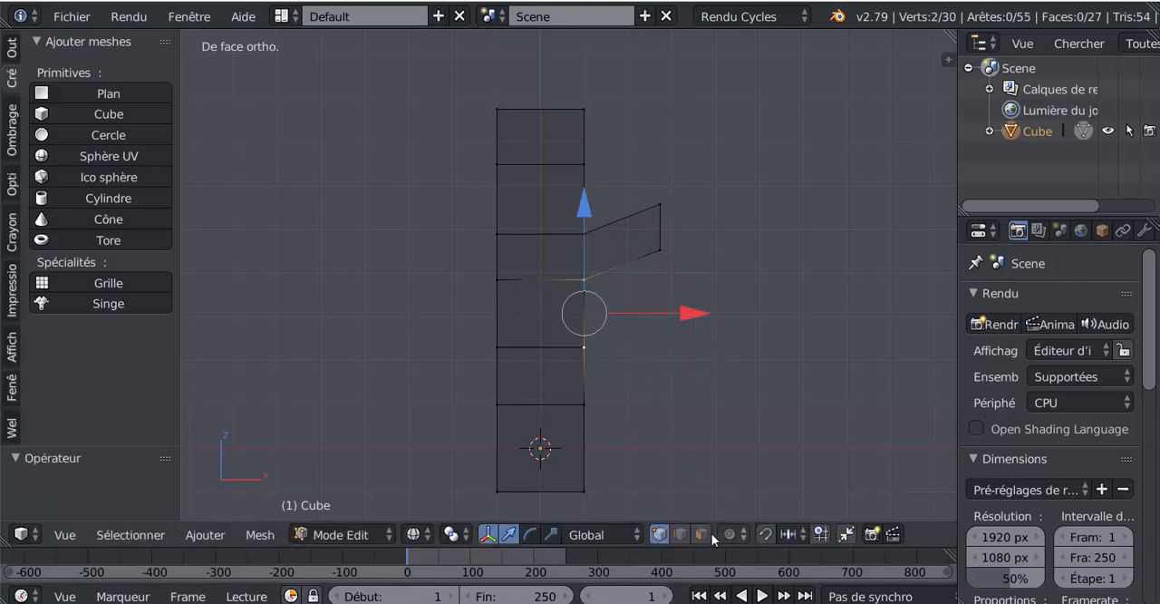
In edge select mode, extrude the right edge of the column's third segment and move it outward and down.
{"action": "left_click", "coordinate": [680, 534]}
{"action": "left_click", "coordinate": [576, 324]}
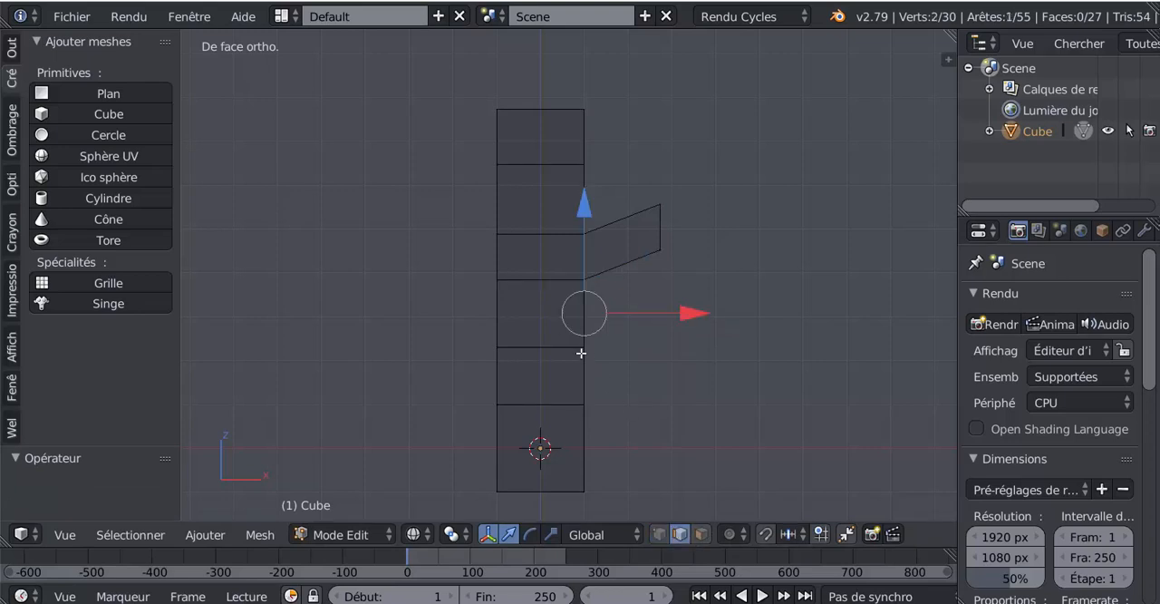
{"action": "key", "text": "e"}
{"action": "left_click", "coordinate": [609, 397]}
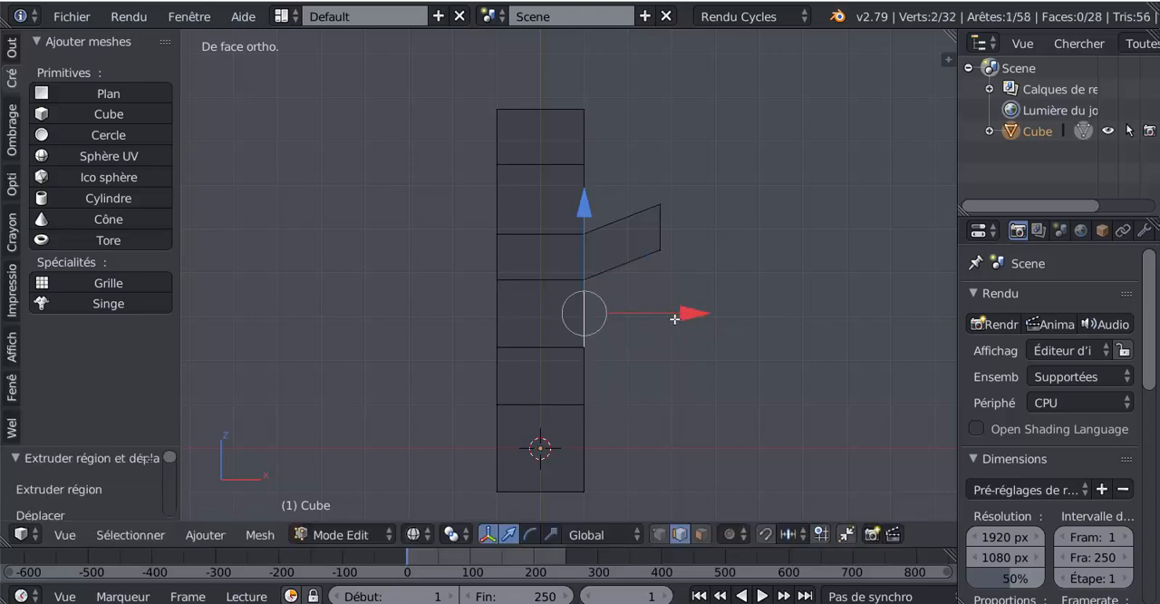
{"action": "left_click_drag", "start_coordinate": [679, 318], "coordinate": [774, 315]}
{"action": "left_click_drag", "start_coordinate": [681, 222], "coordinate": [694, 275]}
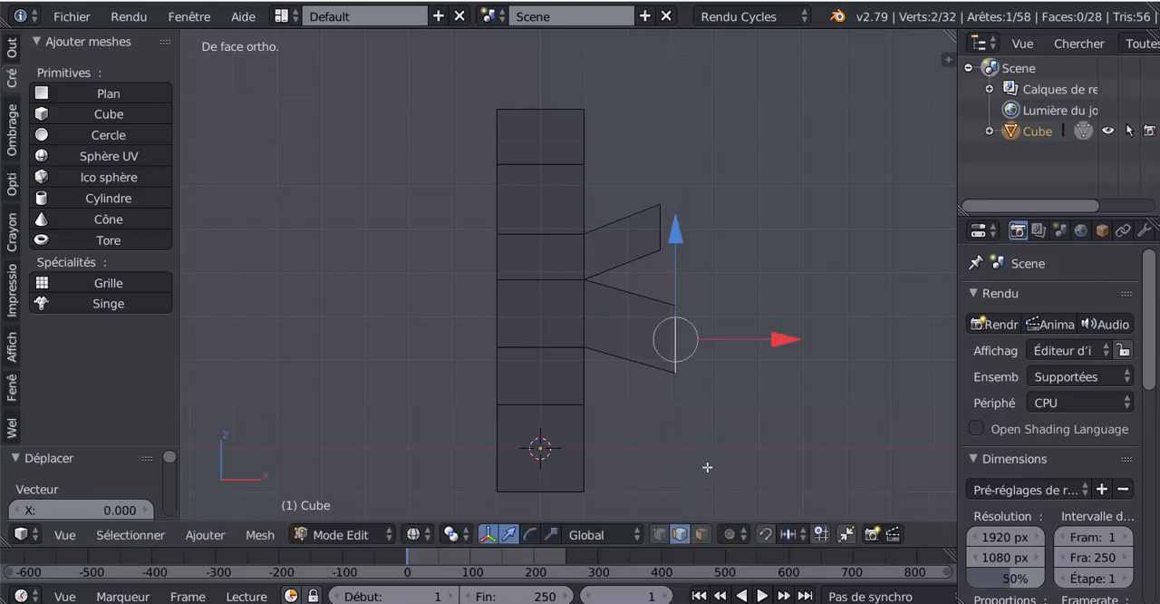
Scale down the end edges of the lower and upper side extensions, the lower one to about 0.19.
{"action": "key", "text": "s"}
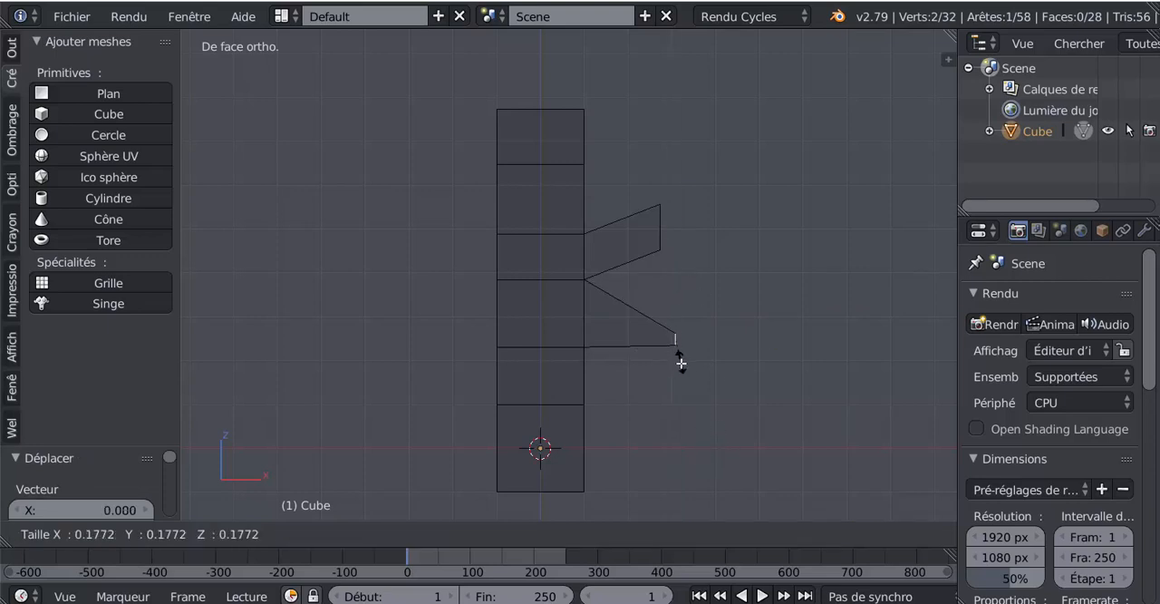
{"action": "left_click", "coordinate": [682, 360]}
{"action": "right_click", "coordinate": [660, 231]}
{"action": "key", "text": "s"}
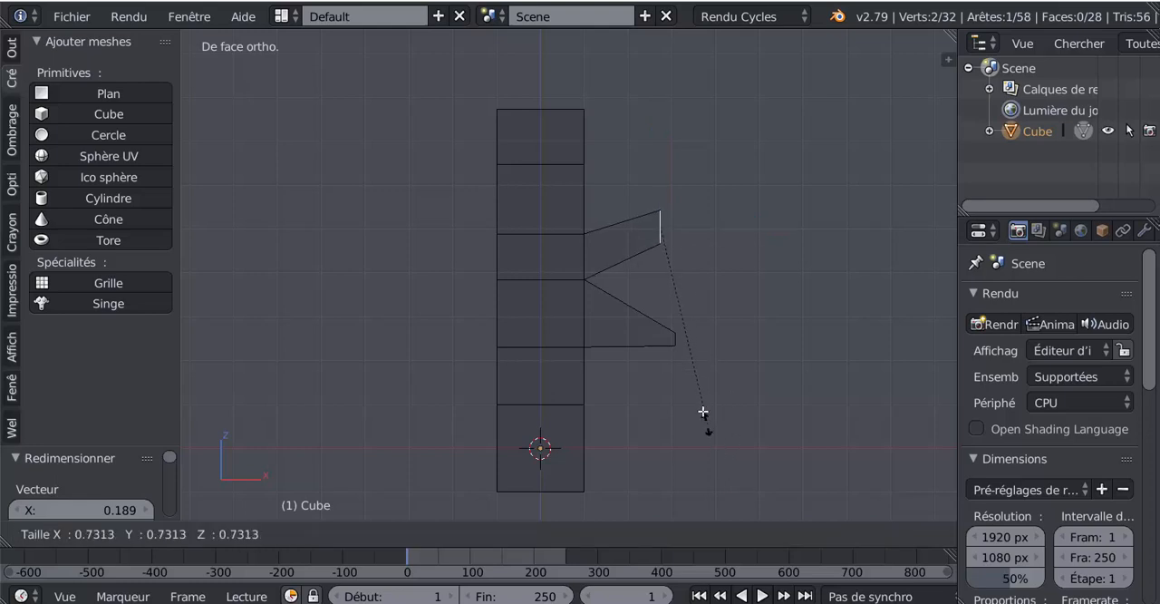
{"action": "left_click", "coordinate": [683, 262]}
Reposition the end edges of both side extensions farther out so the two tapered arms lie closer together.
{"action": "left_click_drag", "start_coordinate": [670, 130], "coordinate": [671, 186]}
{"action": "left_click_drag", "start_coordinate": [742, 266], "coordinate": [798, 277]}
{"action": "right_click", "coordinate": [675, 338]}
{"action": "left_click_drag", "start_coordinate": [681, 233], "coordinate": [682, 197]}
{"action": "left_click_drag", "start_coordinate": [785, 304], "coordinate": [807, 306]}
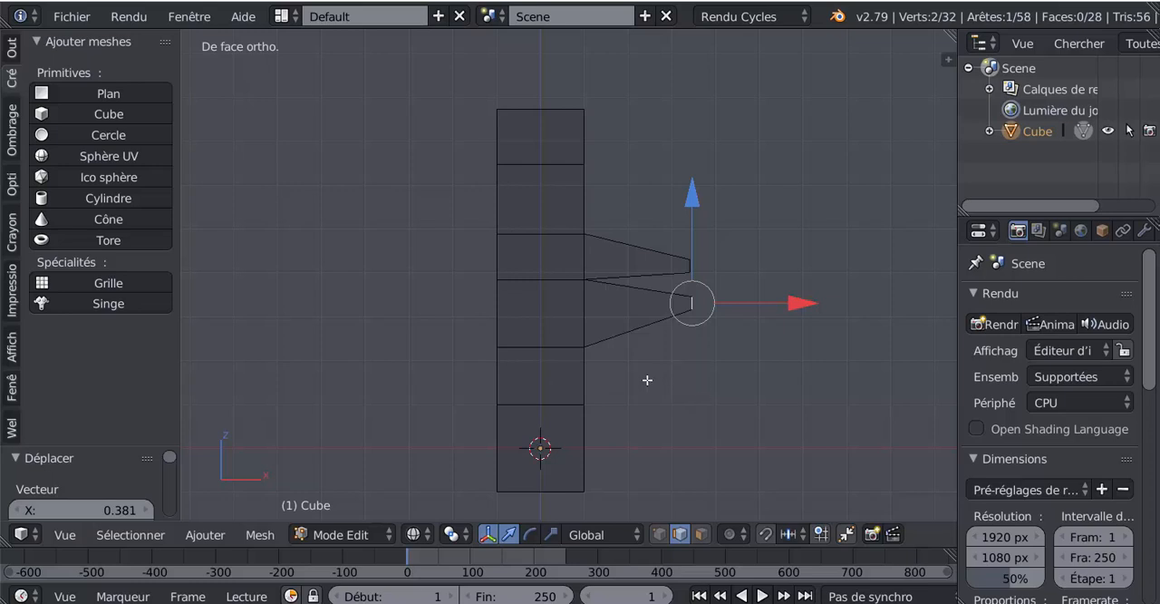
{"action": "left_click_drag", "start_coordinate": [697, 199], "coordinate": [694, 232]}
Inspect the flat side extensions in 3D, then delete the four vertices at their tips.
{"action": "scroll", "coordinate": [655, 401], "scroll_direction": "down", "scroll_amount": 3}
{"action": "middle_click_drag", "start_coordinate": [655, 401], "coordinate": [658, 428]}
{"action": "key", "text": "Tab"}
{"action": "key", "text": "Tab"}
{"action": "scroll", "coordinate": [583, 436], "scroll_direction": "up", "scroll_amount": 4}
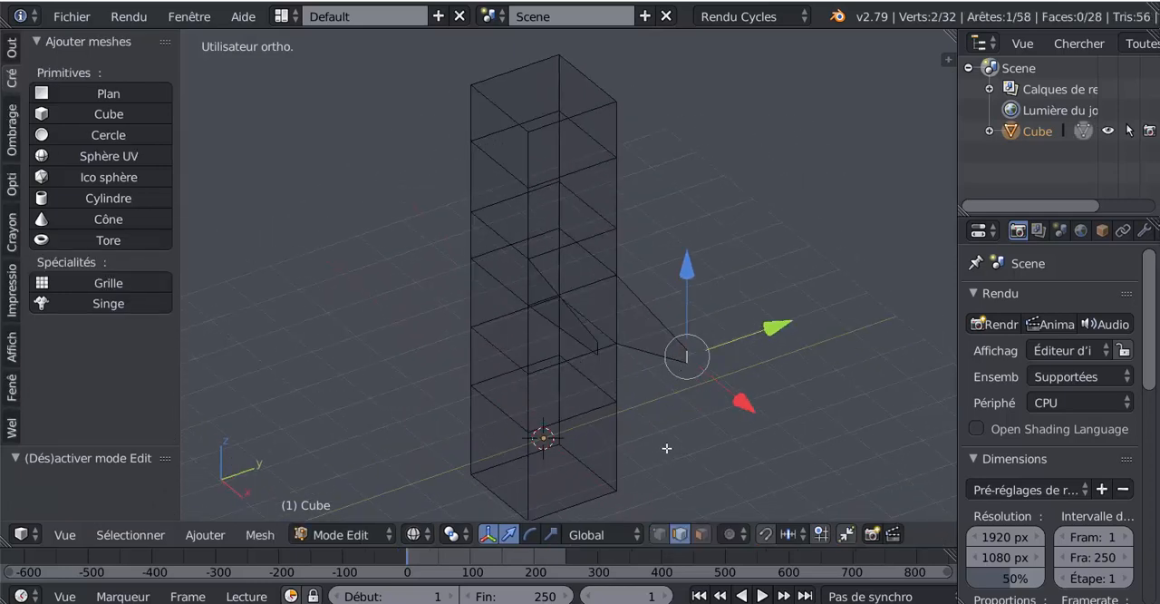
{"action": "middle_click_drag", "start_coordinate": [680, 383], "coordinate": [769, 378]}
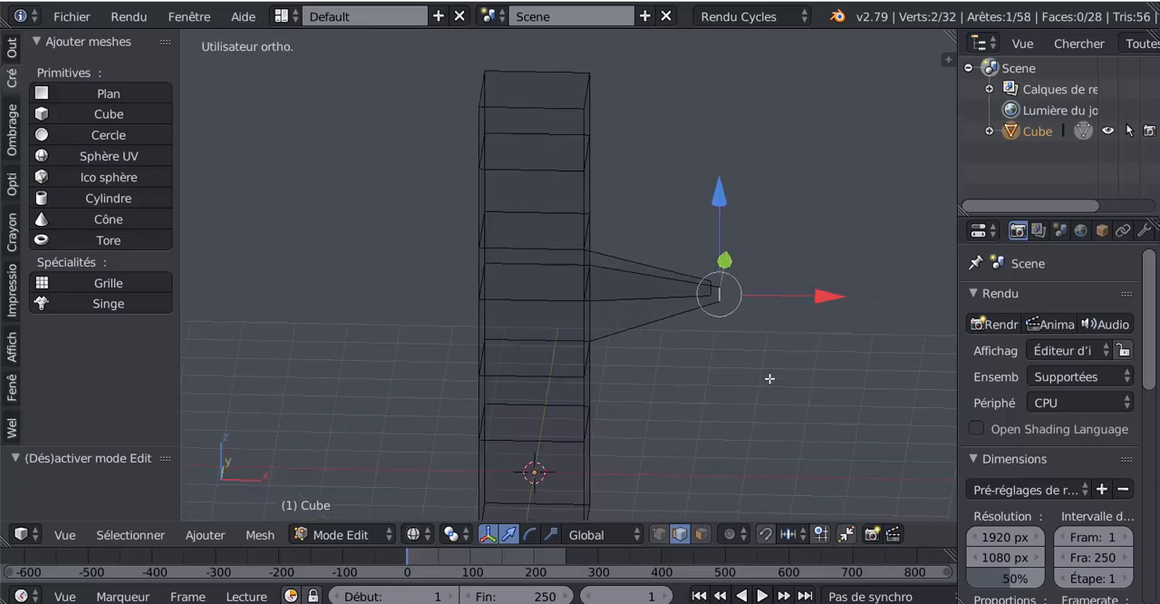
{"action": "left_click", "coordinate": [659, 534]}
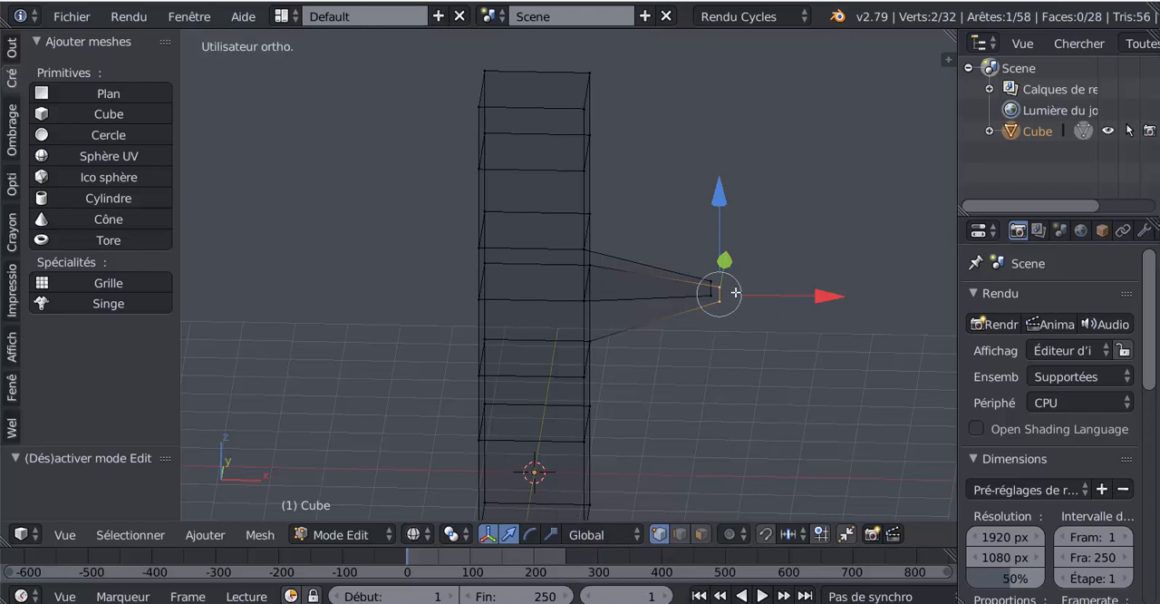
{"action": "key", "text": "c"}
{"action": "left_click_drag", "start_coordinate": [722, 255], "coordinate": [723, 278]}
{"action": "key", "text": "Escape"}
{"action": "key", "text": "x"}
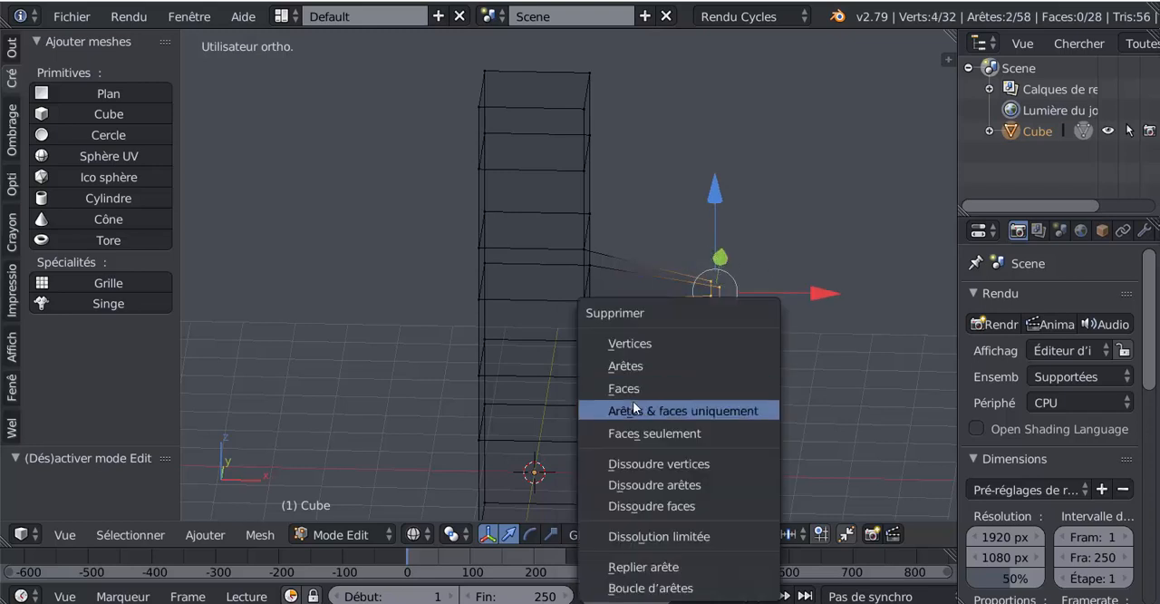
{"action": "left_click", "coordinate": [647, 341]}
In face select mode, extrude the column's fourth-segment side face outward about 2.14 units along X.
{"action": "middle_click_drag", "start_coordinate": [647, 341], "coordinate": [620, 395]}
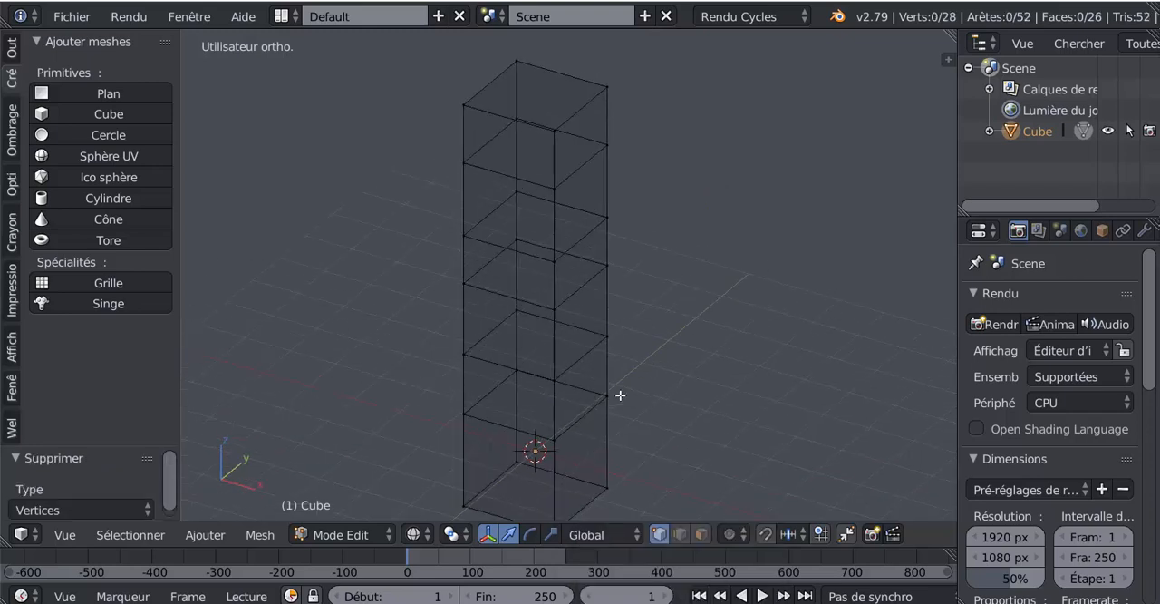
{"action": "left_click", "coordinate": [700, 534]}
{"action": "left_click", "coordinate": [583, 274]}
{"action": "middle_click_drag", "start_coordinate": [583, 274], "coordinate": [689, 318]}
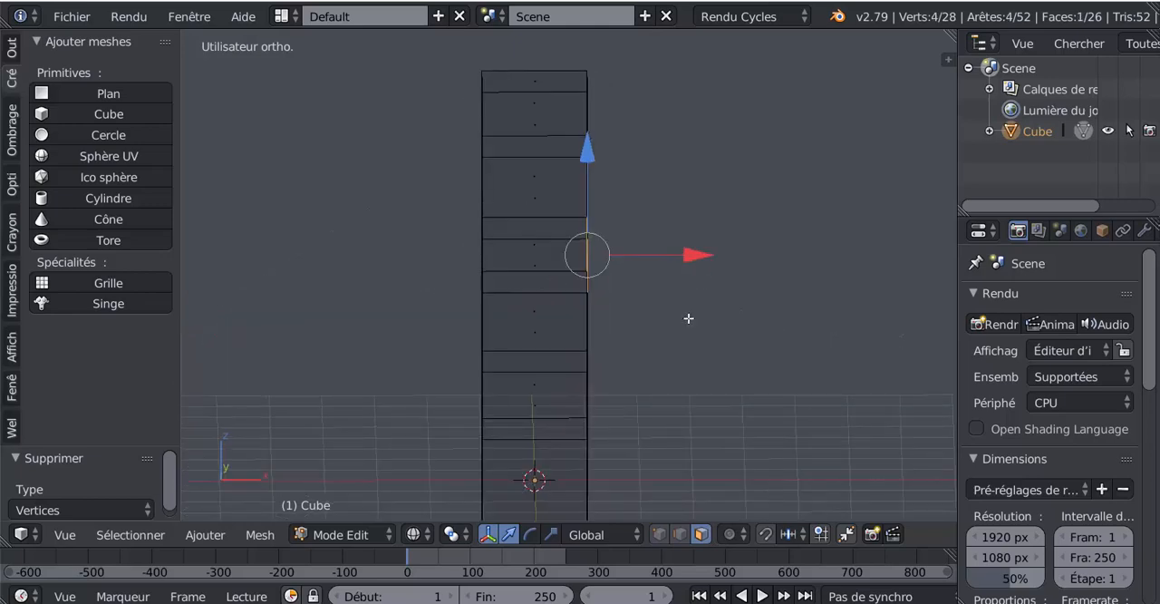
{"action": "key", "text": "e"}
{"action": "right_click", "coordinate": [679, 330]}
{"action": "left_click_drag", "start_coordinate": [696, 257], "coordinate": [803, 250]}
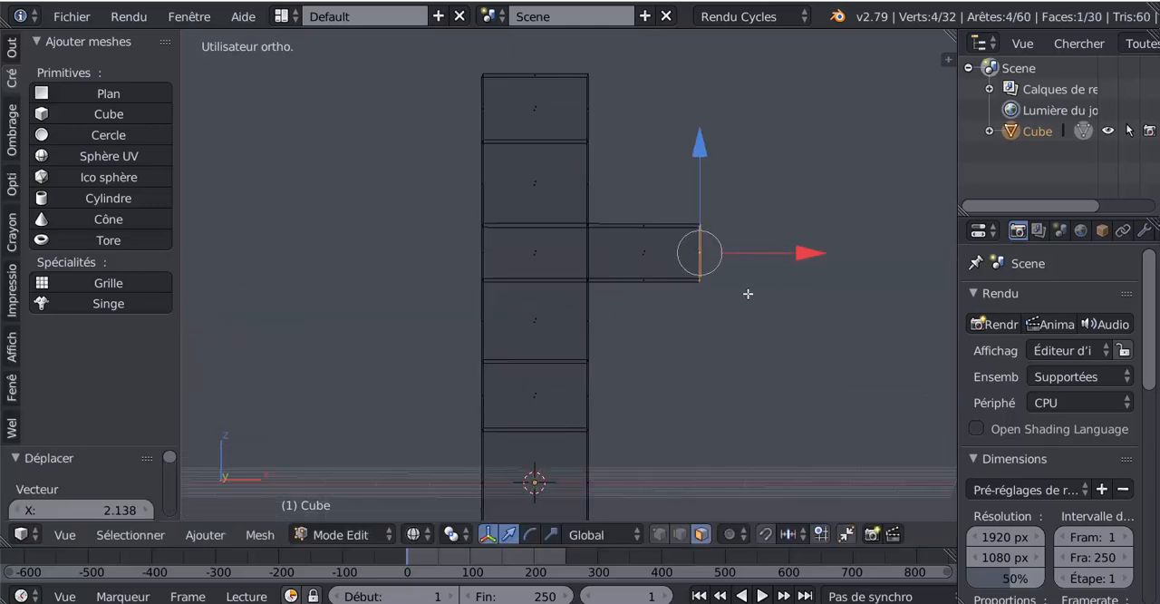
Scale the extruded arm's end face vertically to about 0.245 in front view, tapering the arm.
{"action": "key", "text": "KP_1"}
{"action": "left_click", "coordinate": [551, 534]}
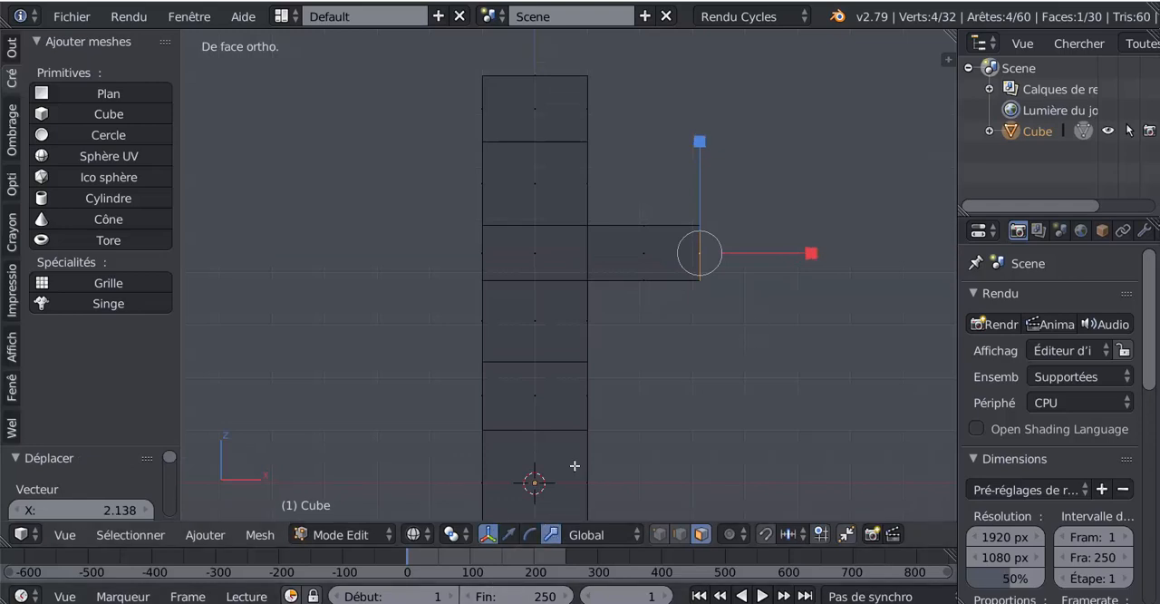
{"action": "left_click_drag", "start_coordinate": [700, 150], "coordinate": [700, 229]}
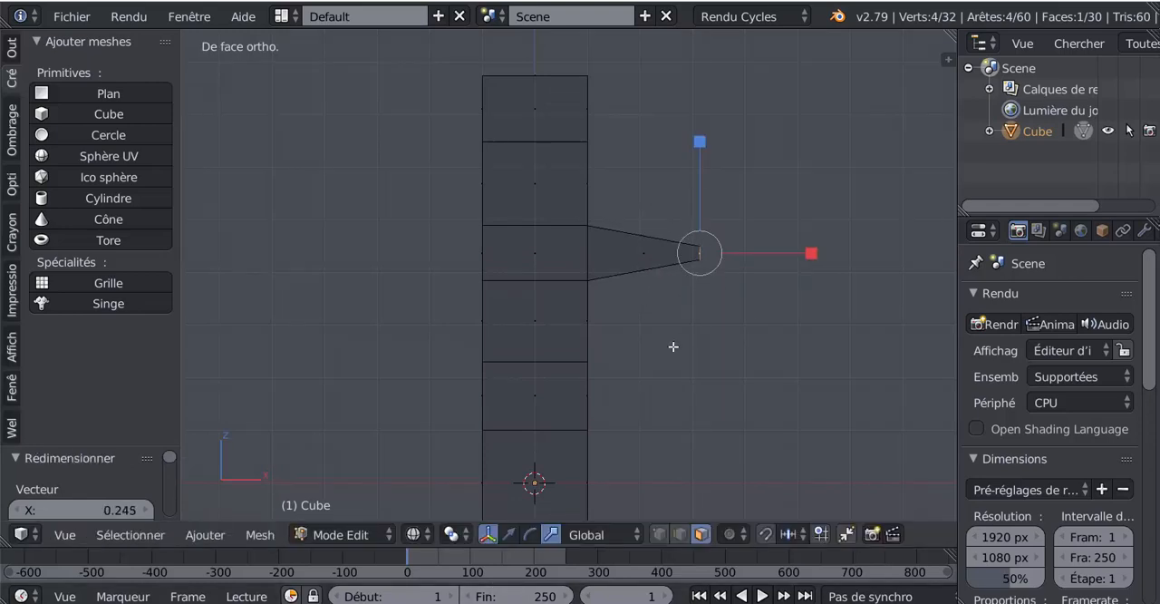
Extrude the column's side face directly below the existing arm outward along X, slightly past that arm's tip.
{"action": "middle_click_drag", "start_coordinate": [674, 345], "coordinate": [609, 329]}
{"action": "right_click", "coordinate": [590, 366]}
{"action": "middle_click_drag", "start_coordinate": [589, 366], "coordinate": [705, 376]}
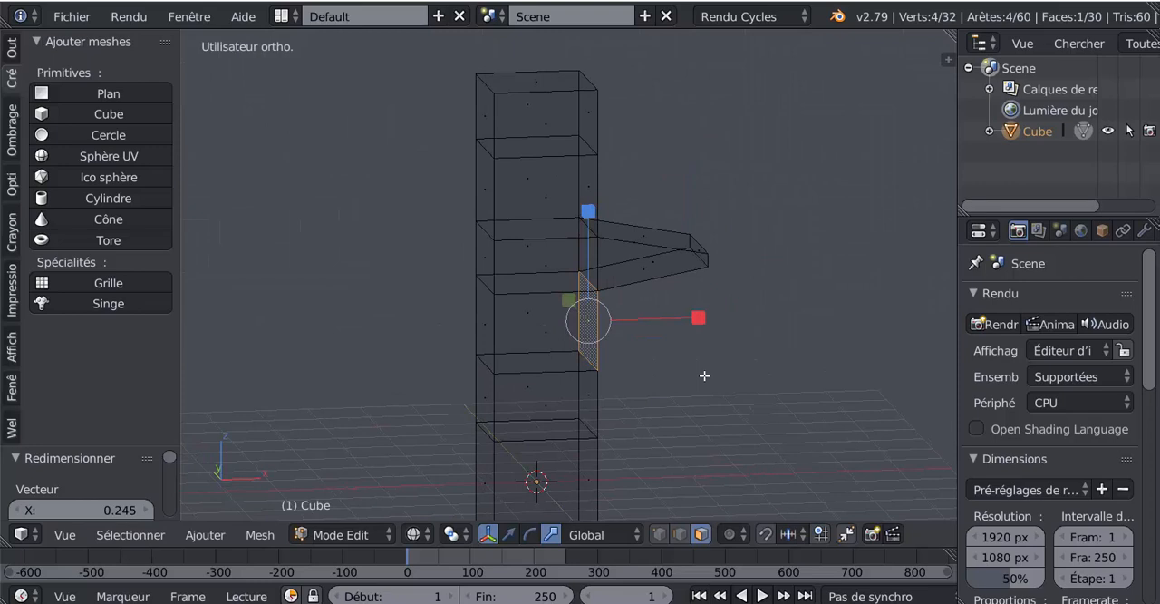
{"action": "key", "text": "KP_1"}
{"action": "key", "text": "e"}
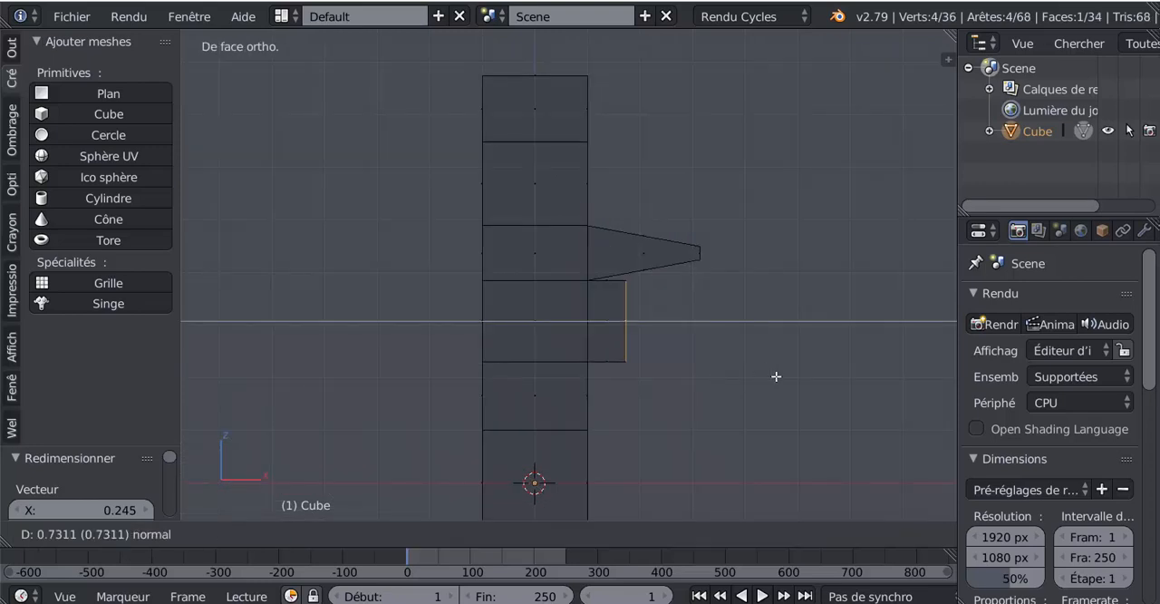
{"action": "left_click", "coordinate": [818, 374]}
Scale the lower arm's end face to about 0.119 along Z and 0.868 along X to taper it.
{"action": "key", "text": "s"}
{"action": "key", "text": "z"}
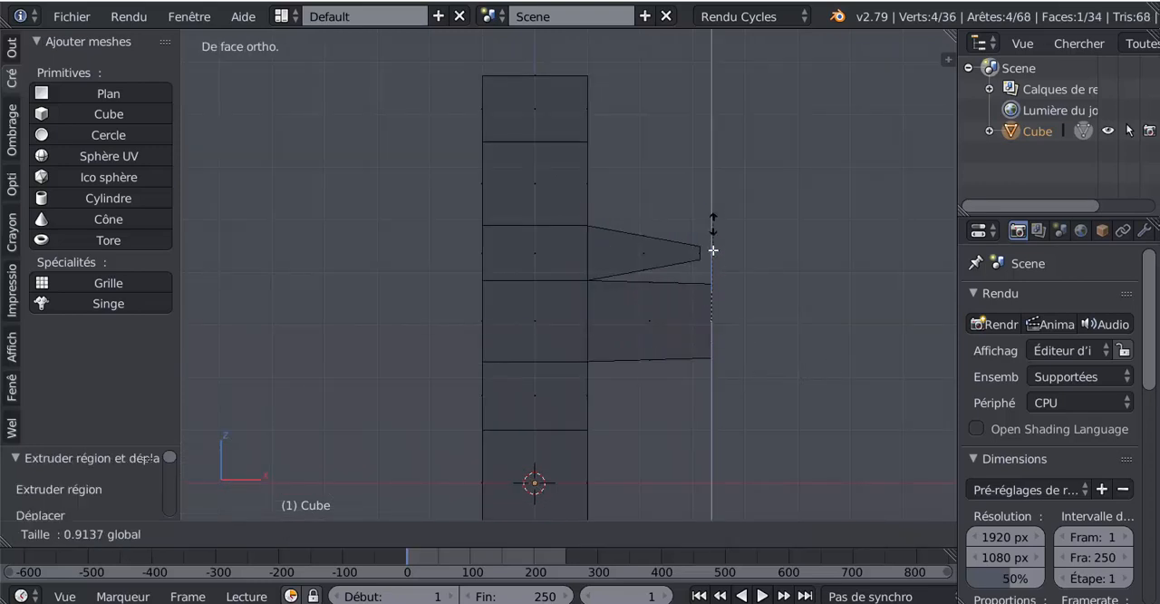
{"action": "left_click", "coordinate": [714, 314]}
{"action": "key", "text": "s"}
{"action": "key", "text": "x"}
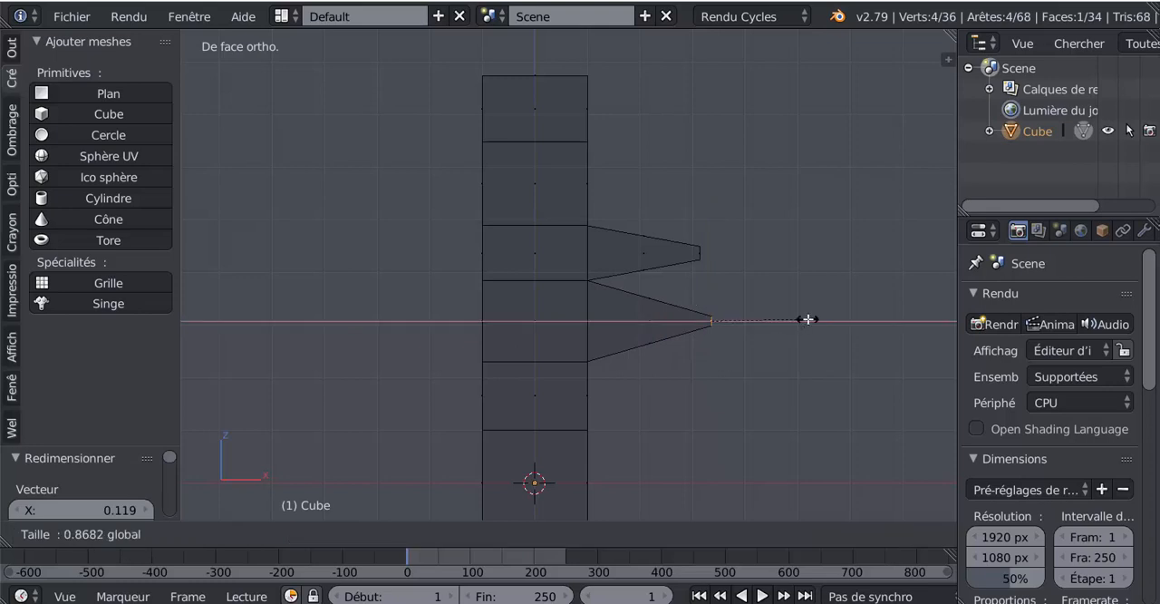
{"action": "left_click", "coordinate": [782, 319]}
Move the lower arm's end face up toward the upper arm, then shift it about -0.345 along X.
{"action": "left_click", "coordinate": [510, 535]}
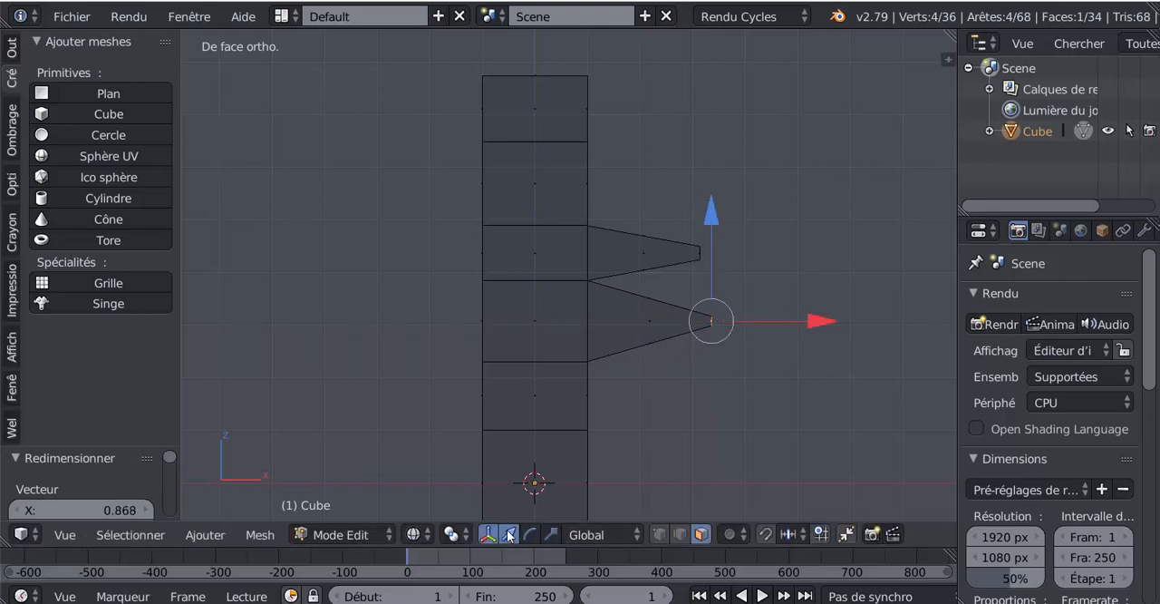
{"action": "left_click", "coordinate": [714, 217]}
{"action": "left_click_drag", "start_coordinate": [714, 216], "coordinate": [712, 189]}
{"action": "mouse_move", "coordinate": [816, 298]}
{"action": "left_mouse_down"}
{"action": "mouse_move", "coordinate": [791, 305]}
{"action": "mouse_move", "coordinate": [805, 305]}
{"action": "left_mouse_up"}
Lower the upper arm's end face along Z until it sits just above the lower arm's tip.
{"action": "middle_click_drag", "start_coordinate": [733, 261], "coordinate": [685, 256]}
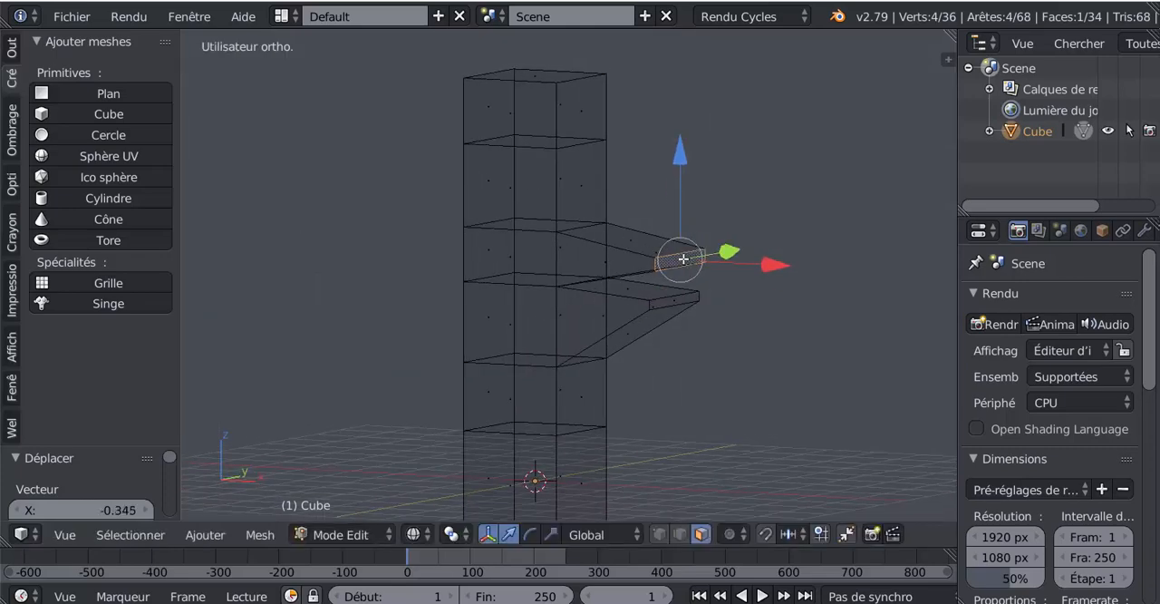
{"action": "left_click_drag", "start_coordinate": [682, 167], "coordinate": [679, 186]}
{"action": "middle_click_drag", "start_coordinate": [675, 241], "coordinate": [735, 233]}
{"action": "left_click_drag", "start_coordinate": [705, 159], "coordinate": [707, 176]}
{"action": "middle_click_drag", "start_coordinate": [707, 176], "coordinate": [678, 284]}
{"action": "mouse_move", "coordinate": [619, 322]}
{"action": "middle_mouse_down"}
{"action": "mouse_move", "coordinate": [544, 337]}
{"action": "mouse_move", "coordinate": [679, 317]}
{"action": "mouse_move", "coordinate": [653, 393]}
{"action": "mouse_move", "coordinate": [650, 329]}
{"action": "mouse_move", "coordinate": [603, 300]}
{"action": "mouse_move", "coordinate": [636, 333]}
{"action": "middle_mouse_up"}
Examine the column and its two tapered arms in front view, in both object and edit mode.
{"action": "key", "text": "Tab"}
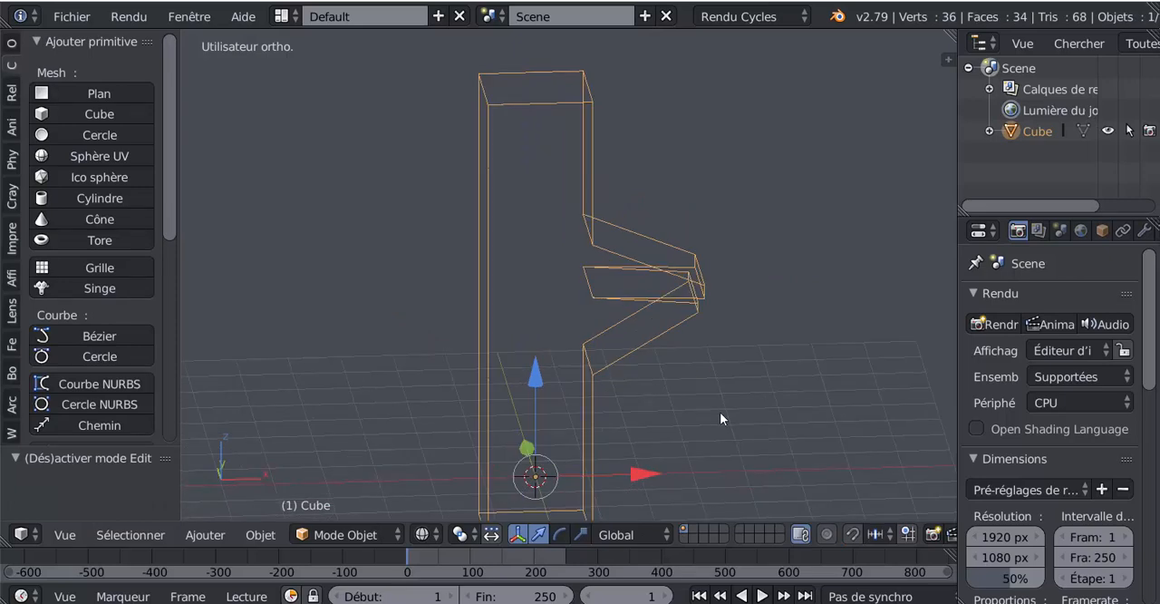
{"action": "key", "text": "KP_1"}
{"action": "key", "text": "Tab"}
{"action": "key", "text": "Tab"}
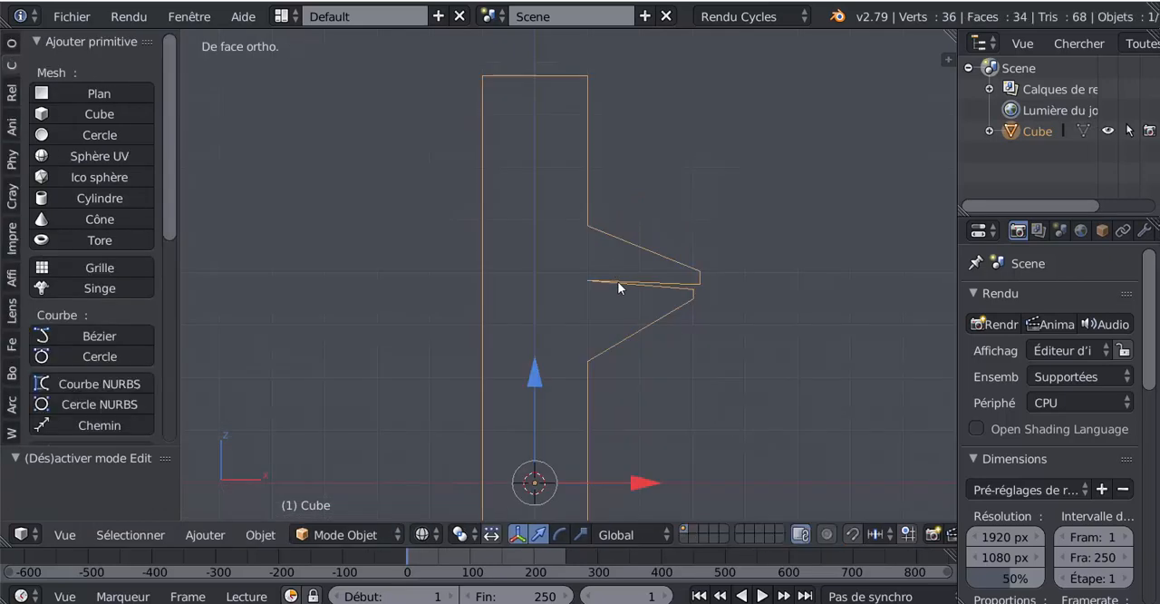
{"action": "scroll", "coordinate": [825, 353], "scroll_direction": "down", "scroll_amount": 1}
{"action": "key", "text": "Tab"}
{"action": "middle_click_drag", "start_coordinate": [779, 395], "coordinate": [809, 374], "text": "shift"}
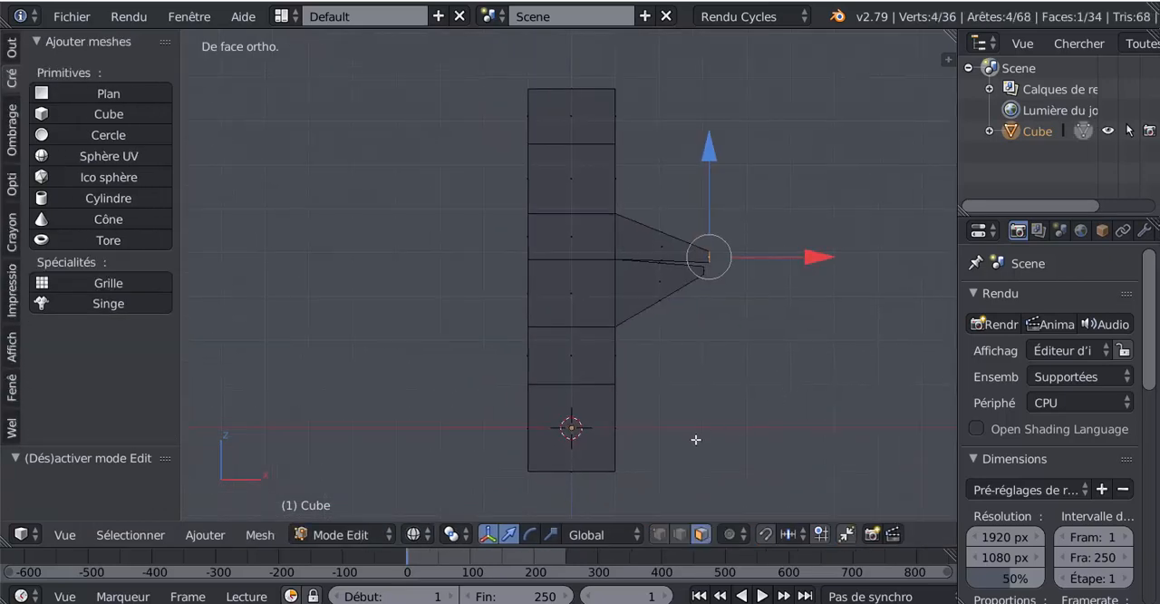
{"action": "scroll", "coordinate": [547, 449], "scroll_direction": "down", "scroll_amount": 2}
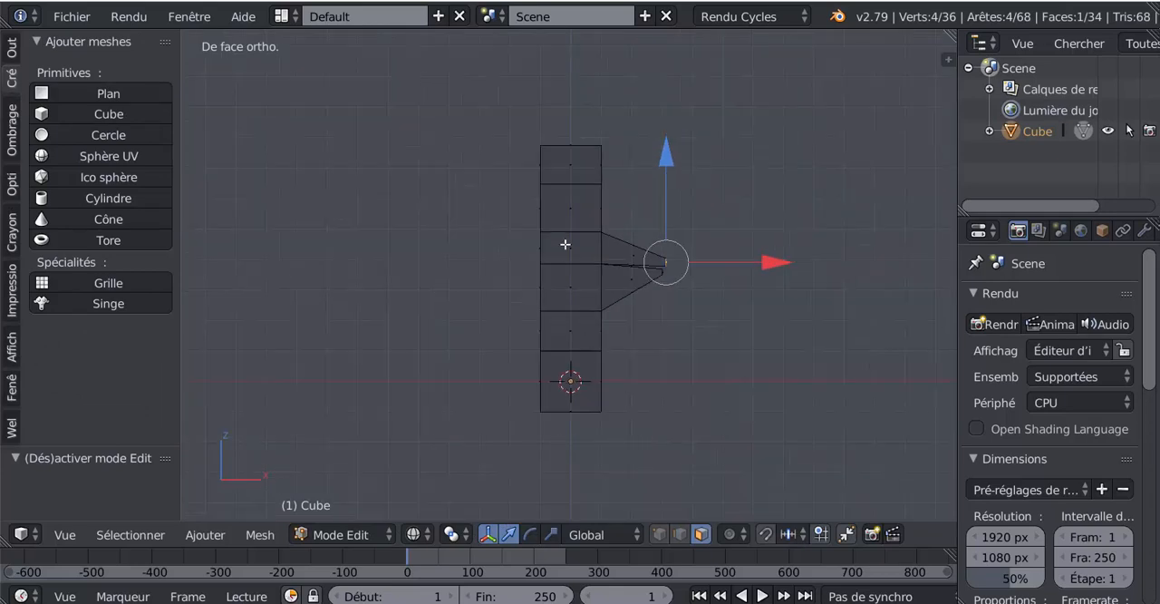
In object mode, add a single-bone armature at the origin inside the column.
{"action": "key", "text": "Tab"}
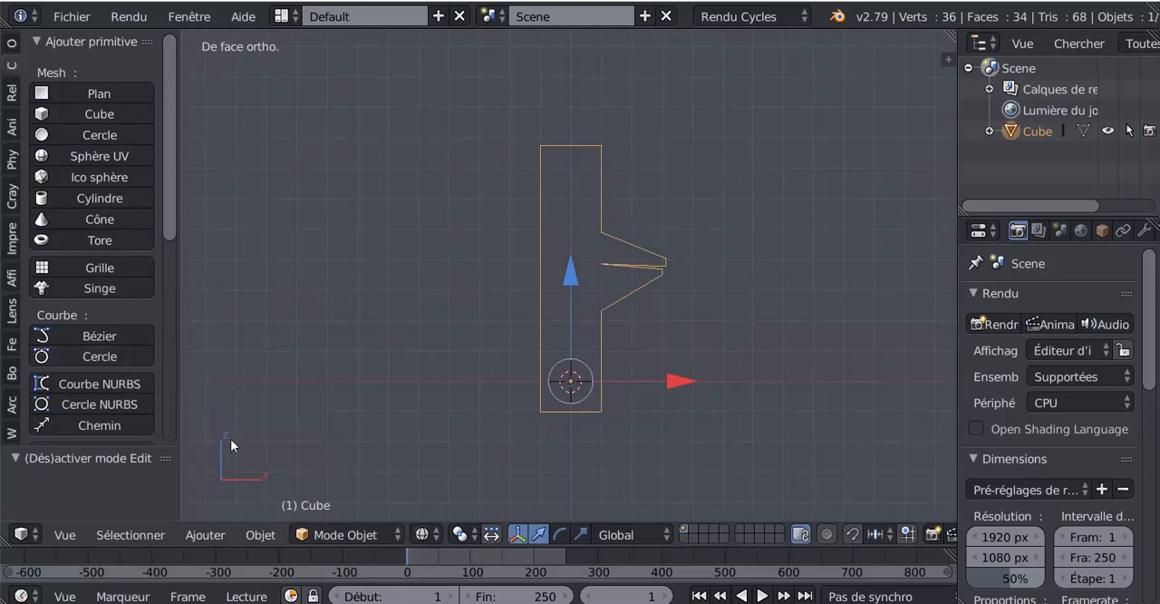
{"action": "left_click", "coordinate": [205, 535]}
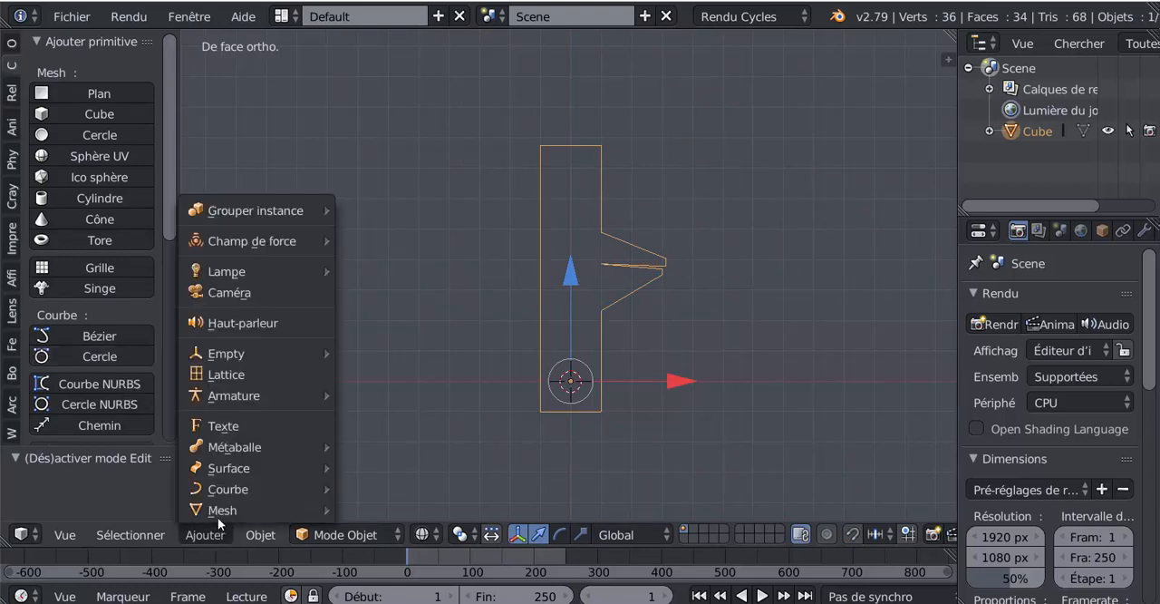
{"action": "mouse_move", "coordinate": [216, 397]}
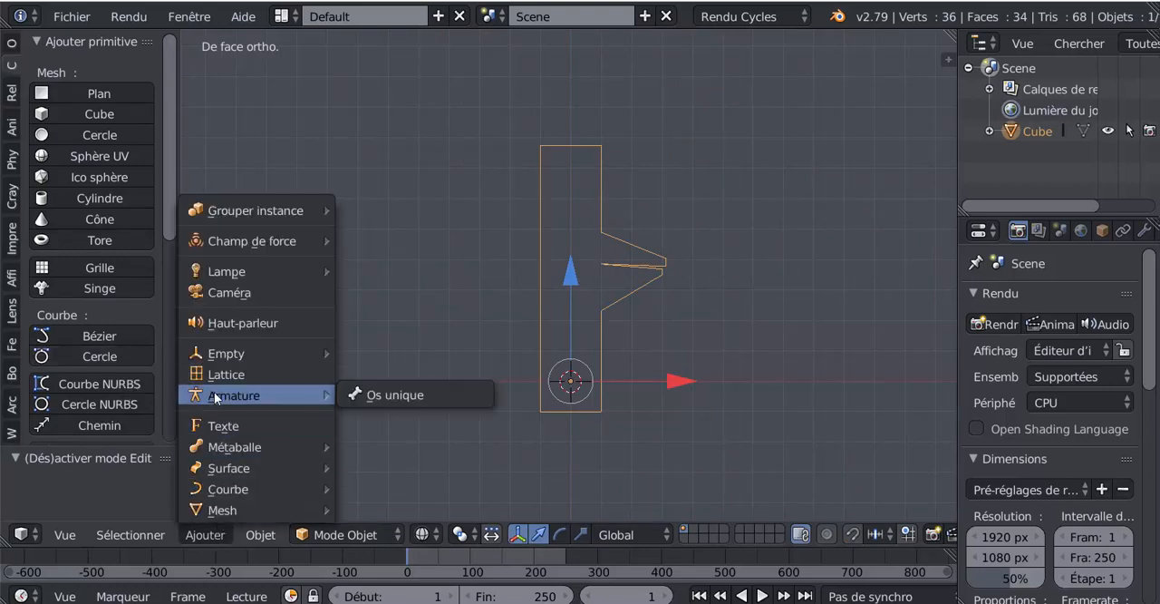
{"action": "left_click", "coordinate": [373, 393]}
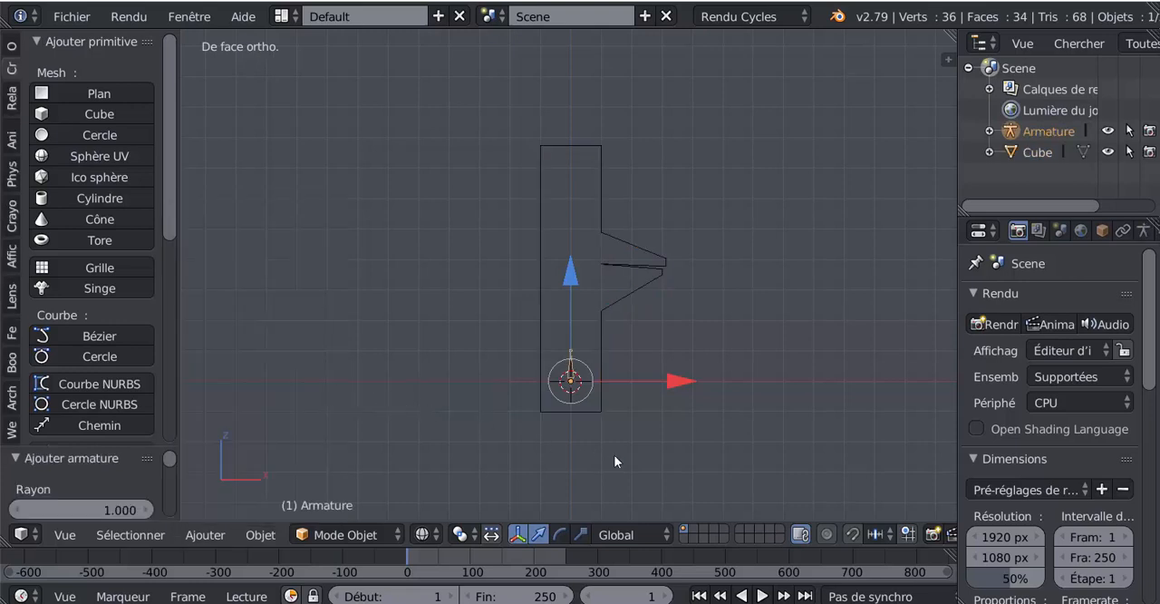
In armature edit mode, extrude a bone about 1.33 units up from the first bone's tip, and another into the lower arm.
{"action": "scroll", "coordinate": [605, 400], "scroll_direction": "up", "scroll_amount": 3}
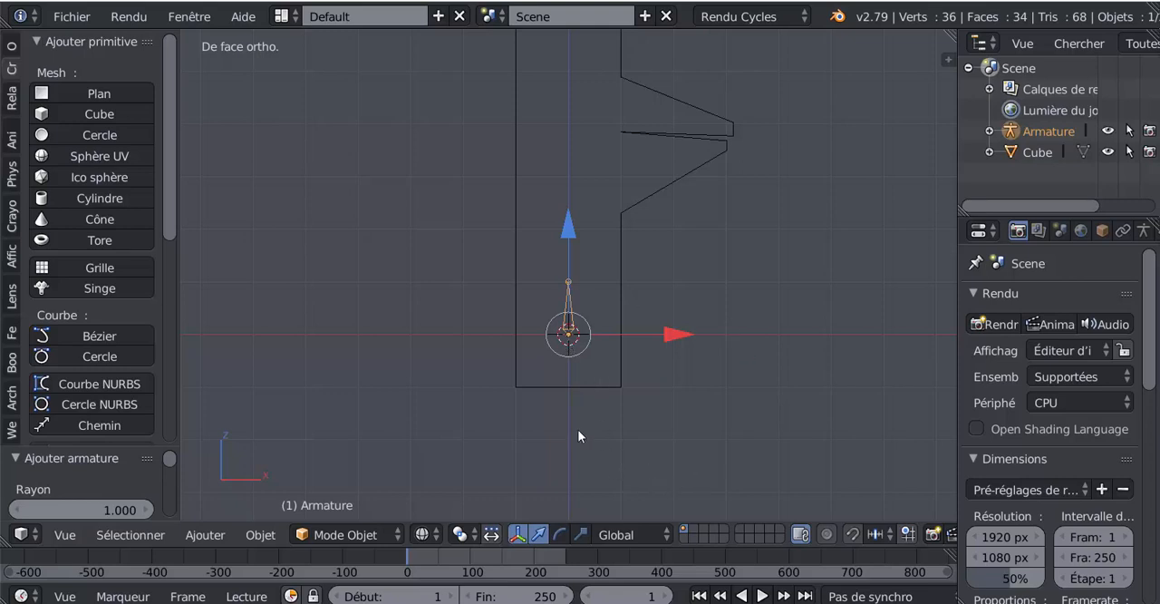
{"action": "key", "text": "Tab"}
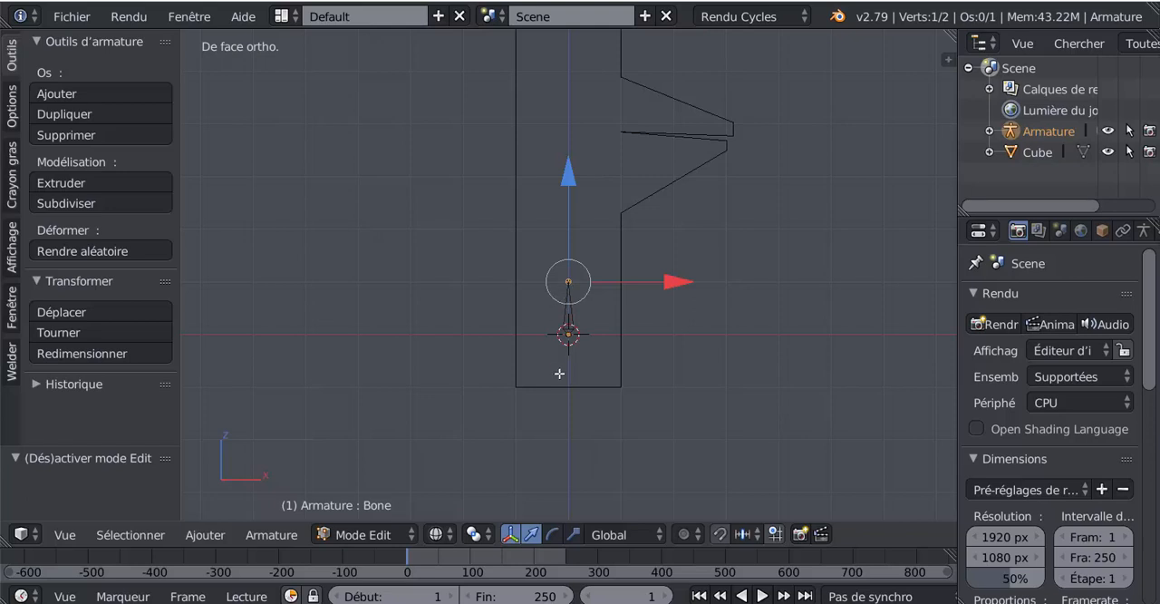
{"action": "scroll", "coordinate": [559, 373], "scroll_direction": "up", "scroll_amount": 6}
{"action": "scroll", "coordinate": [565, 344], "scroll_direction": "down", "scroll_amount": 8}
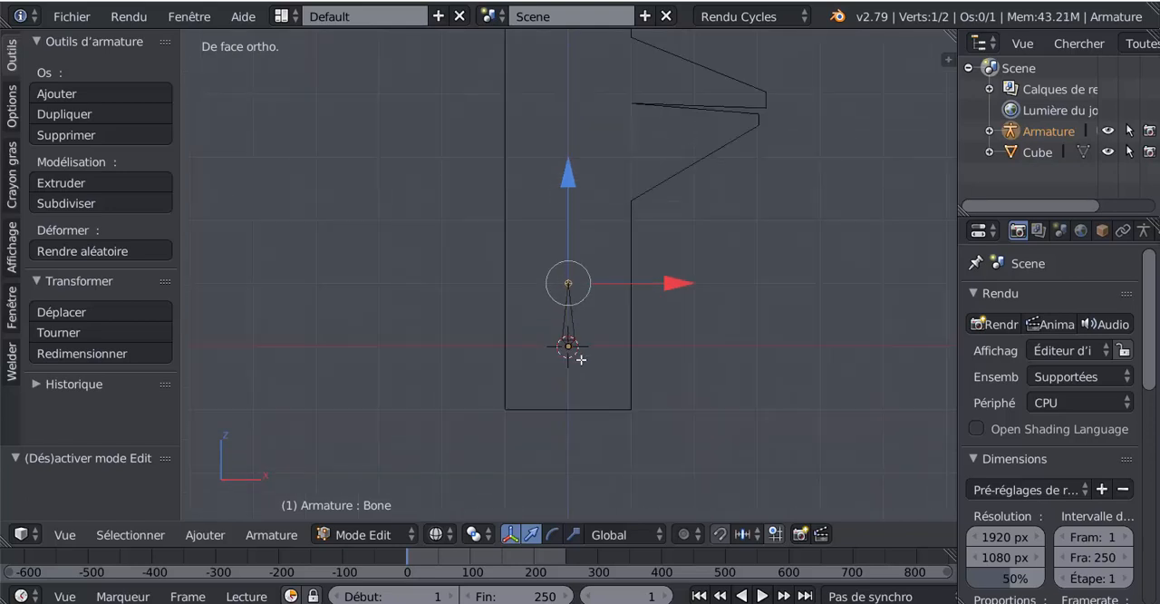
{"action": "key", "text": "e"}
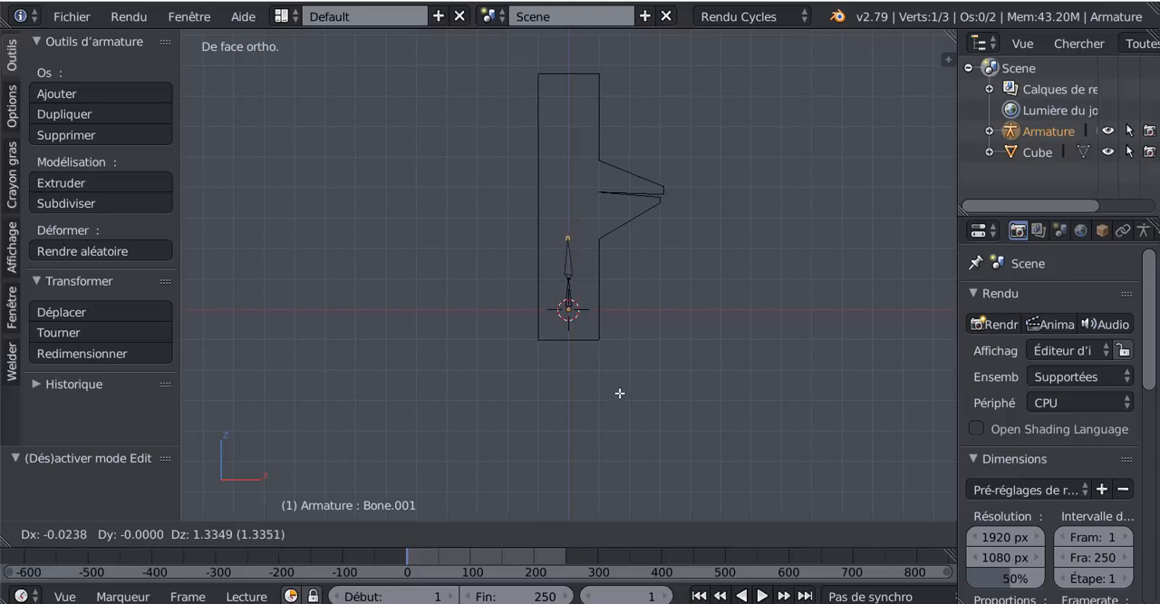
{"action": "left_click", "coordinate": [619, 392]}
{"action": "key", "text": "e"}
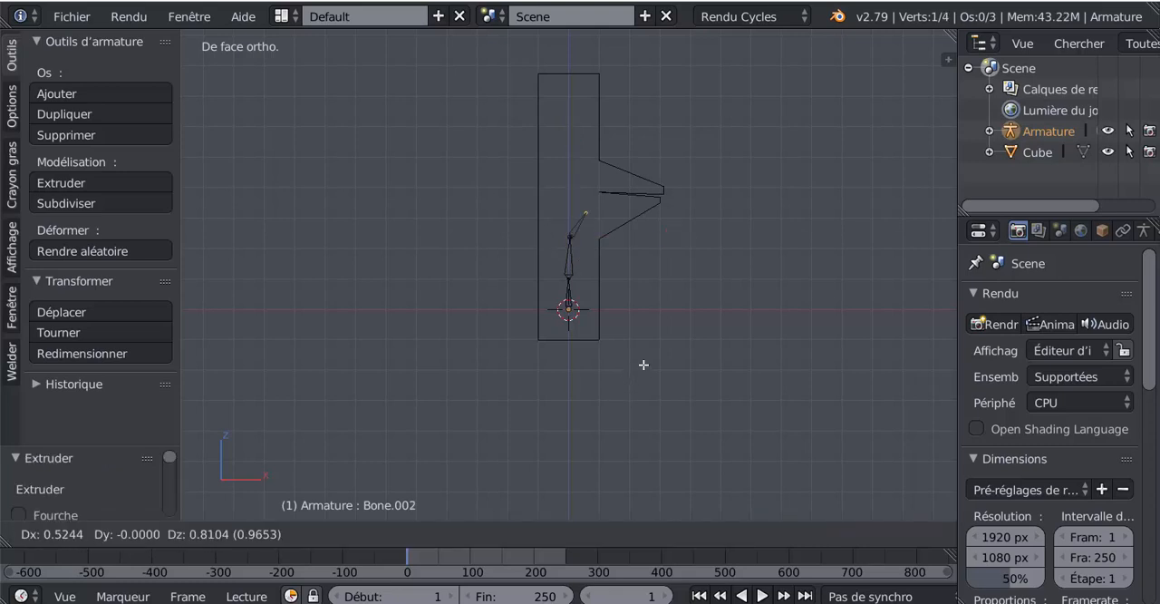
{"action": "left_click", "coordinate": [680, 360]}
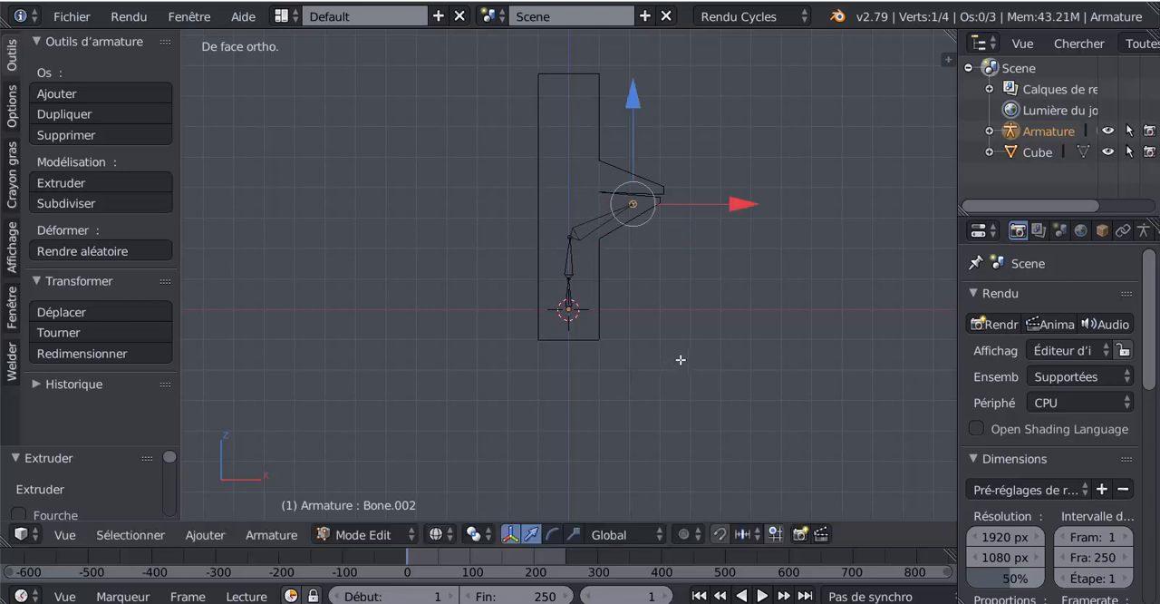
From the lower arm's base joint, extrude a bone about 2.05 units up the column, and another from its tip into the upper arm.
{"action": "right_click", "coordinate": [570, 241]}
{"action": "key", "text": "e"}
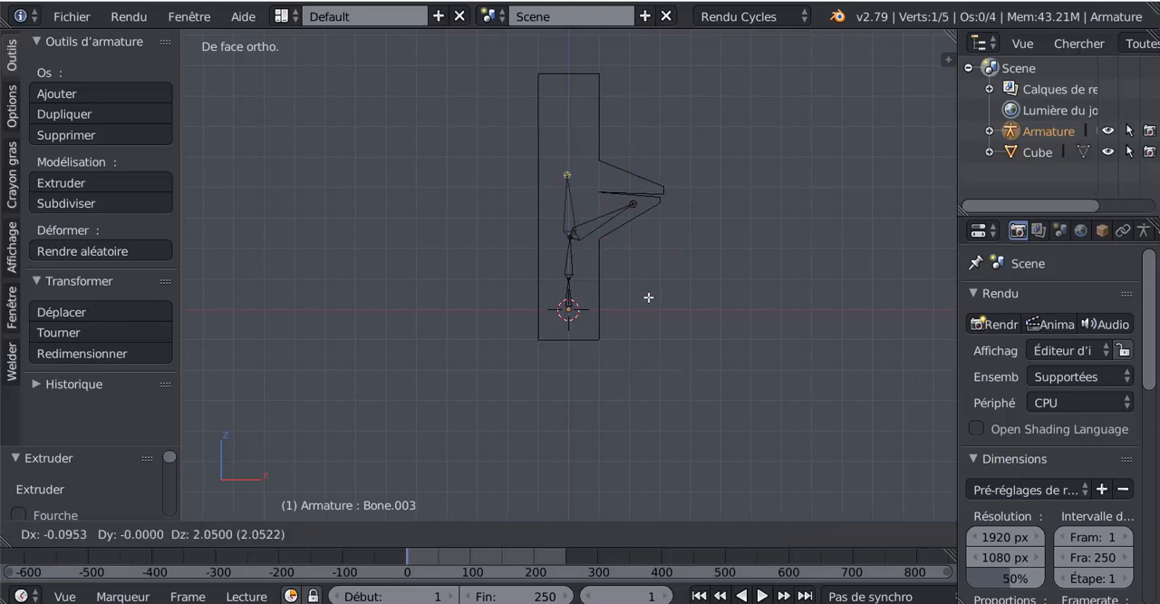
{"action": "left_click", "coordinate": [650, 297]}
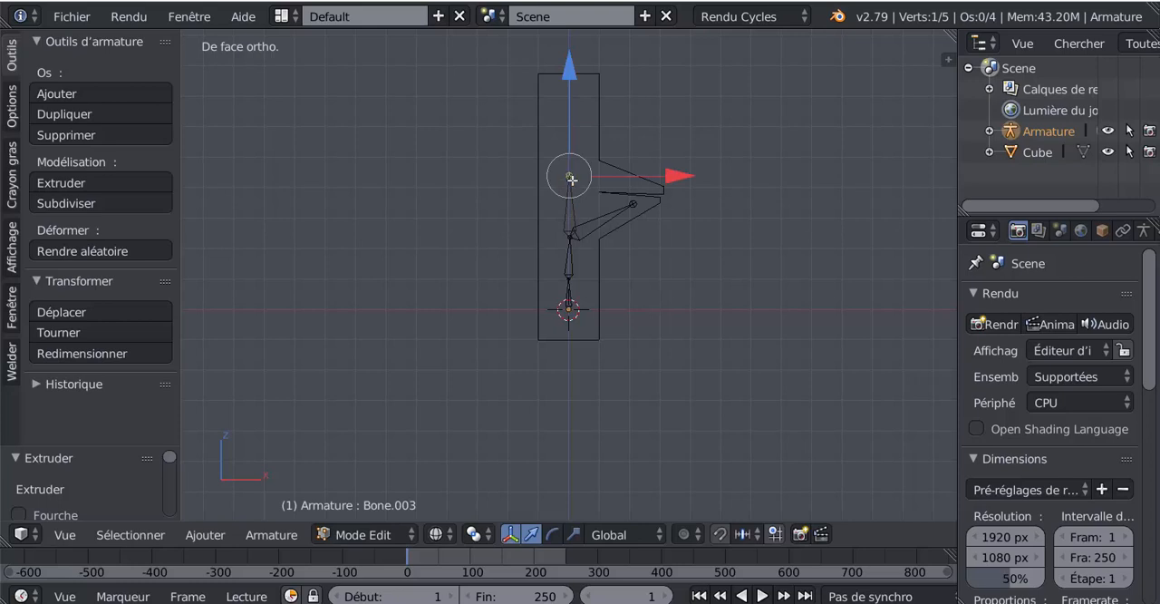
{"action": "key", "text": "e"}
{"action": "left_click", "coordinate": [650, 196]}
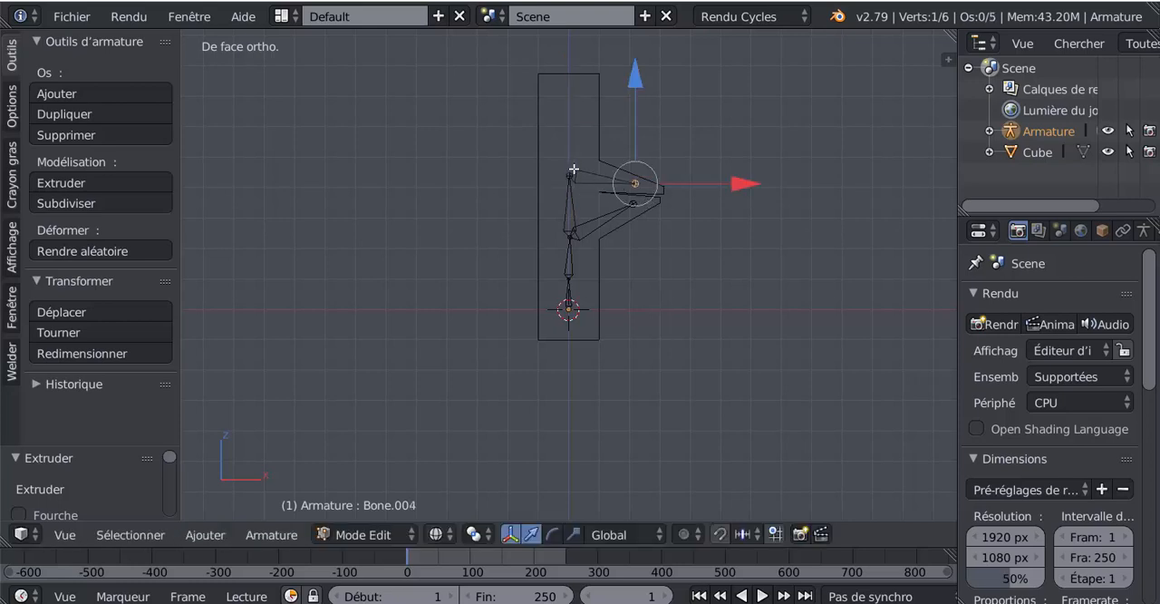
From the upper arm's base joint, extrude two consecutive bones up to the column's top, and return to object mode.
{"action": "right_click", "coordinate": [571, 174]}
{"action": "key", "text": "e"}
{"action": "left_click", "coordinate": [612, 258]}
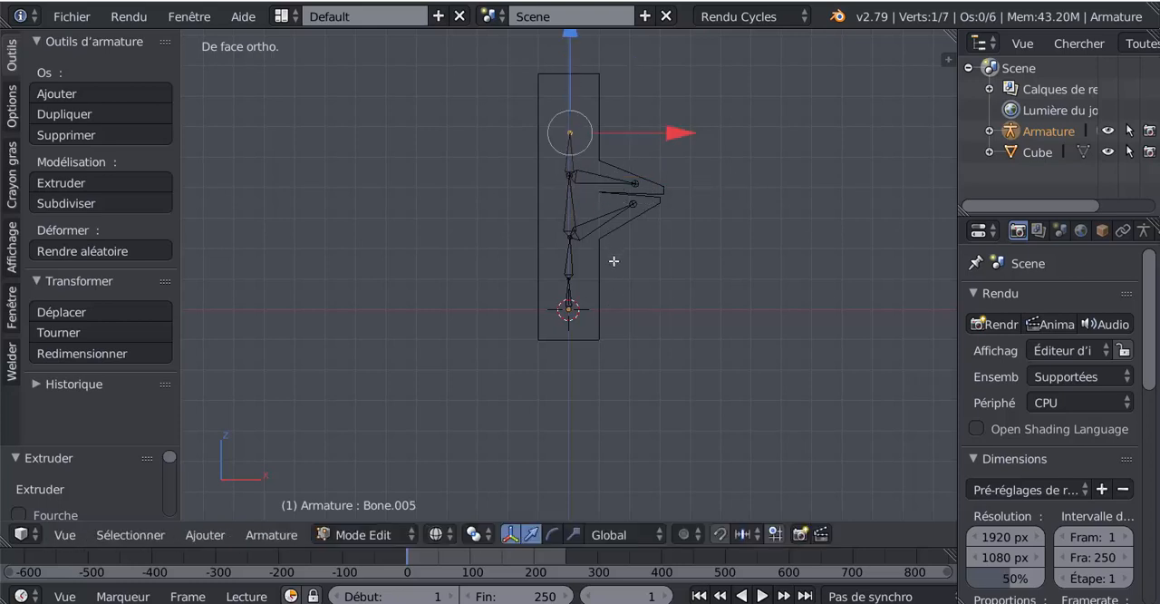
{"action": "key", "text": "e"}
{"action": "left_click", "coordinate": [617, 234]}
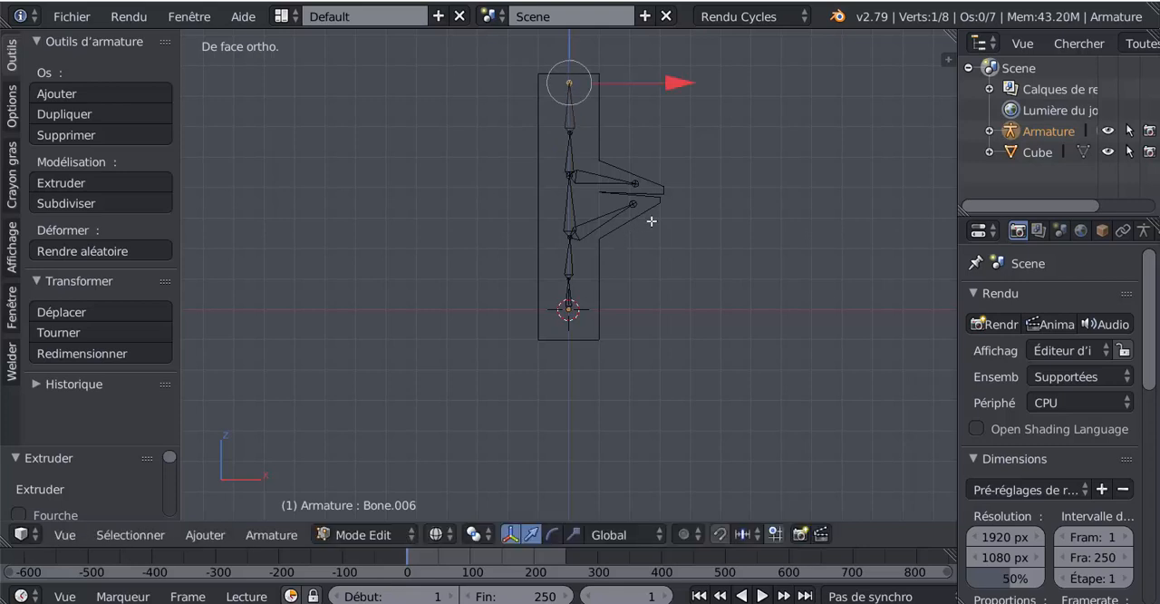
{"action": "middle_click_drag", "start_coordinate": [667, 271], "coordinate": [650, 316], "text": "shift"}
{"action": "scroll", "coordinate": [642, 328], "scroll_direction": "up", "scroll_amount": 3}
{"action": "scroll", "coordinate": [634, 316], "scroll_direction": "down", "scroll_amount": 4}
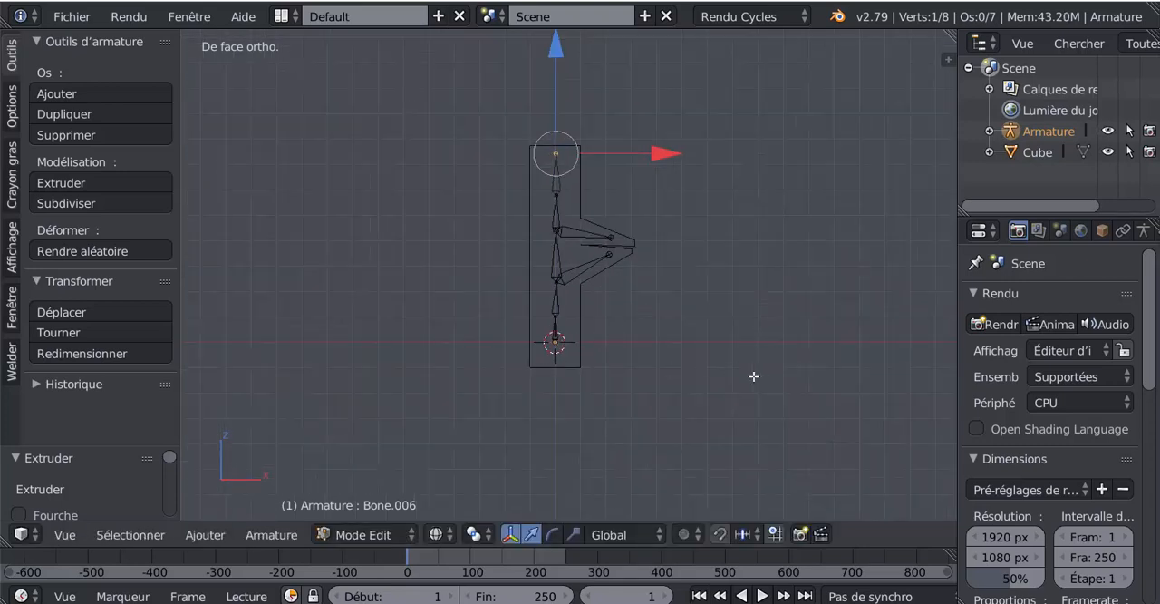
{"action": "key", "text": "Tab"}
Examine how the armature sits inside the mesh, comparing solid and wireframe shading from several angles.
{"action": "scroll", "coordinate": [582, 323], "scroll_direction": "up", "scroll_amount": 2}
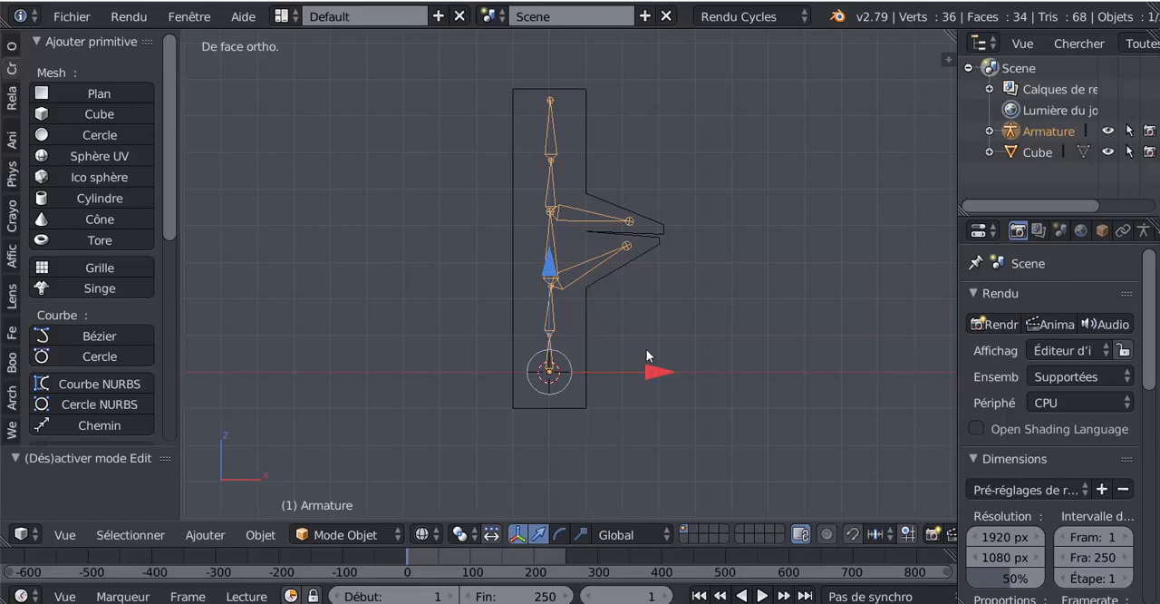
{"action": "key", "text": "z"}
{"action": "middle_click_drag", "start_coordinate": [650, 360], "coordinate": [586, 381]}
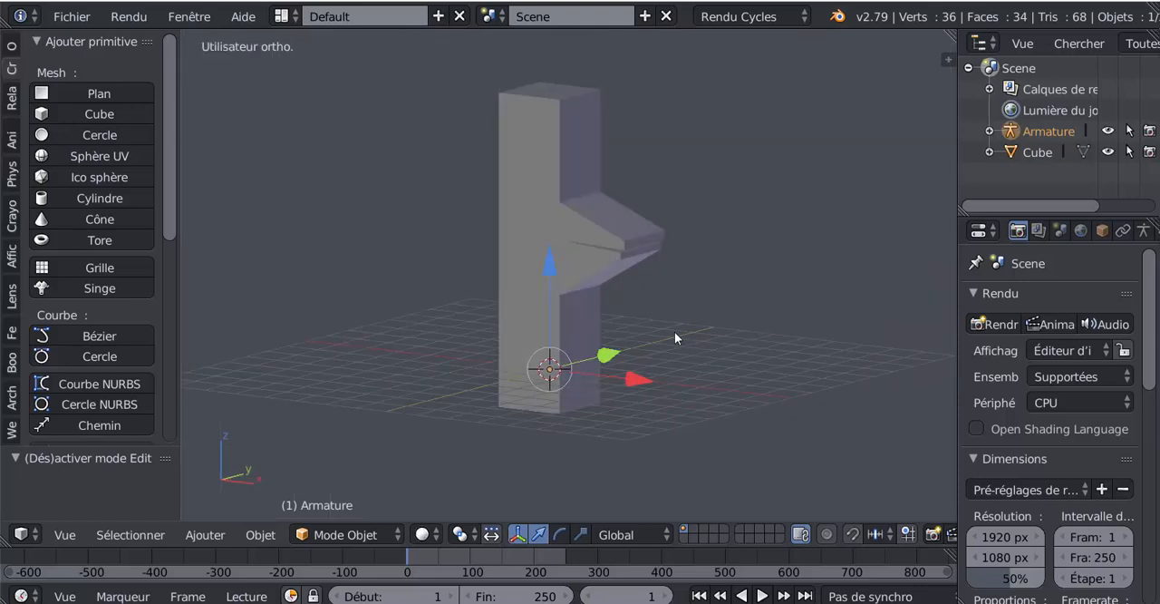
{"action": "middle_click_drag", "start_coordinate": [674, 338], "coordinate": [727, 328]}
{"action": "key", "text": "Tab"}
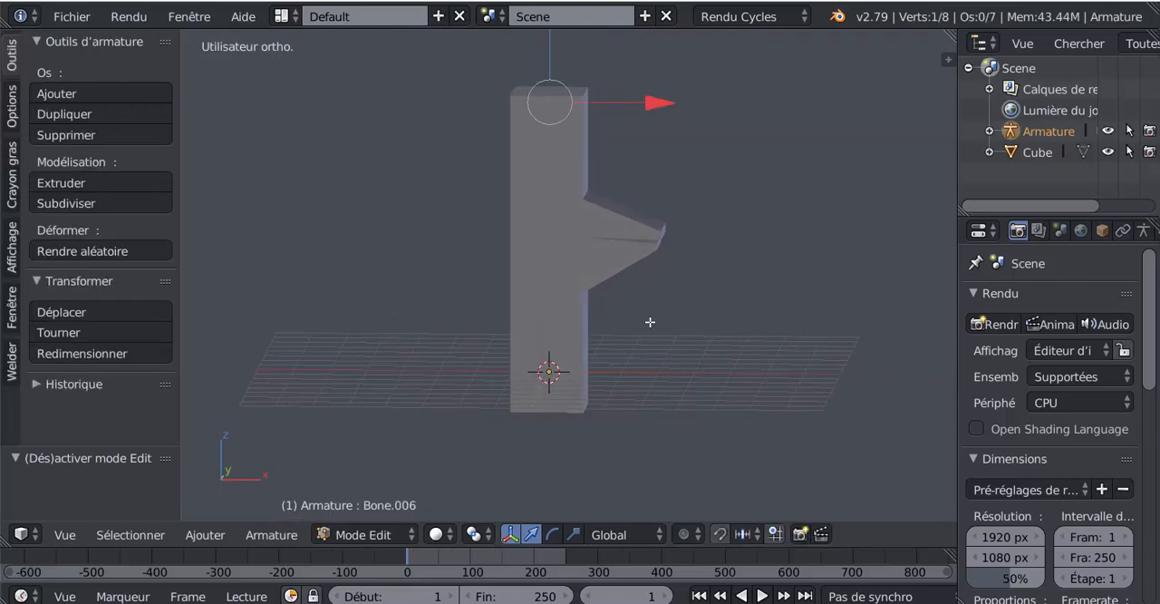
{"action": "key", "text": "z"}
{"action": "key", "text": "Tab"}
{"action": "mouse_move", "coordinate": [657, 314]}
{"action": "middle_mouse_down"}
{"action": "mouse_move", "coordinate": [619, 323]}
{"action": "mouse_move", "coordinate": [639, 324]}
{"action": "middle_mouse_up"}
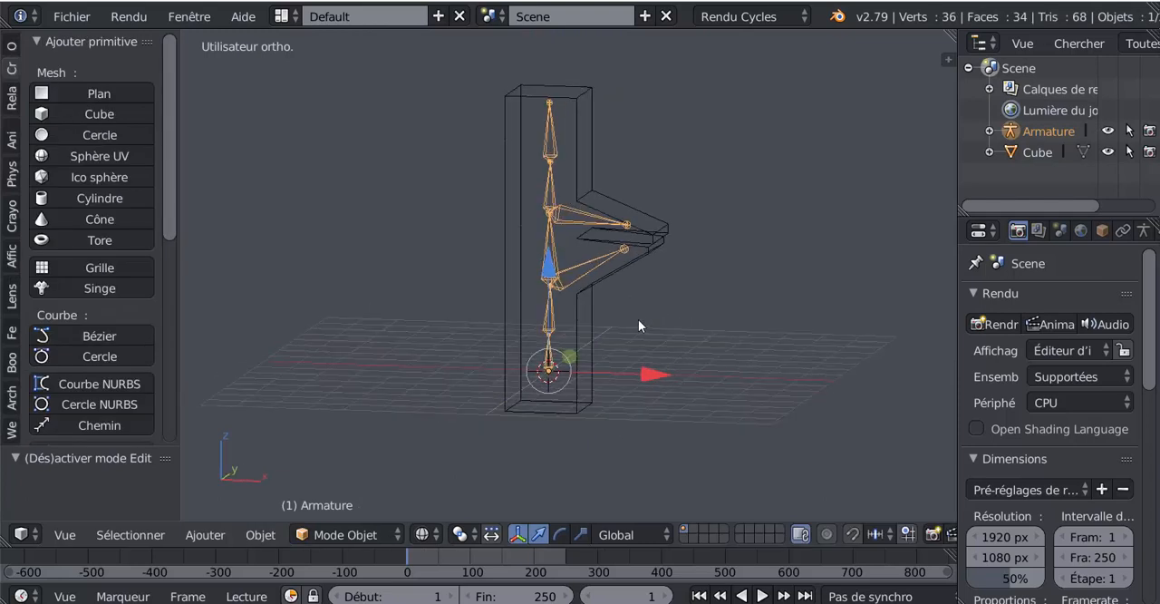
{"action": "key", "text": "z"}
{"action": "middle_click_drag", "start_coordinate": [654, 283], "coordinate": [615, 208]}
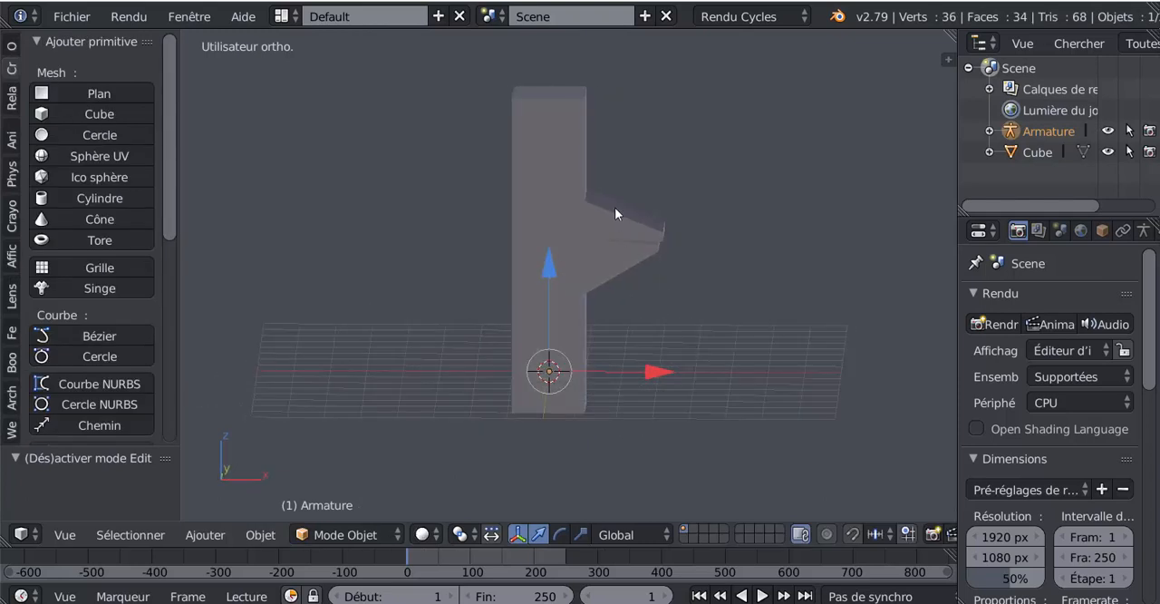
{"action": "middle_click_drag", "start_coordinate": [659, 269], "coordinate": [561, 335]}
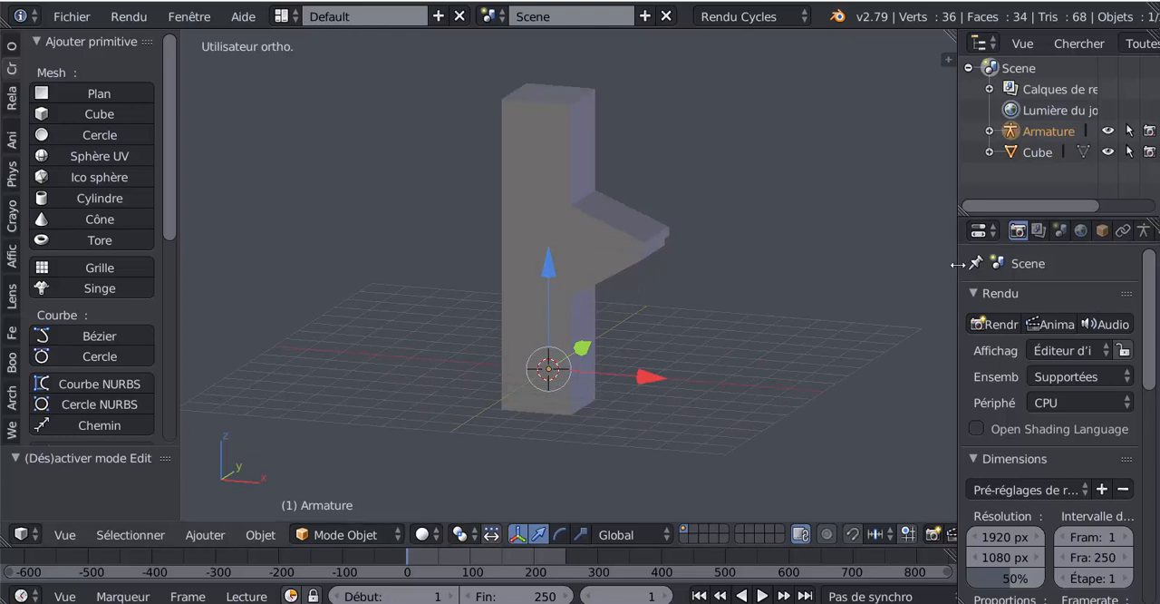
Enable X-ray display (Rayons X) for the armature so its bones draw through the mesh.
{"action": "left_click_drag", "start_coordinate": [956, 273], "coordinate": [837, 278]}
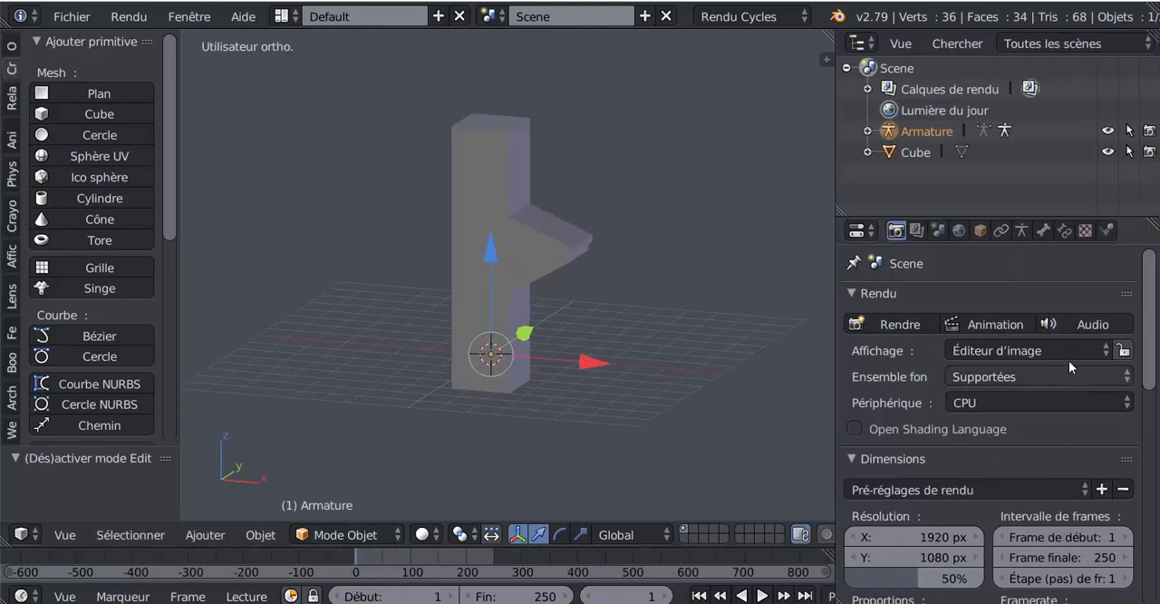
{"action": "left_click", "coordinate": [1022, 231]}
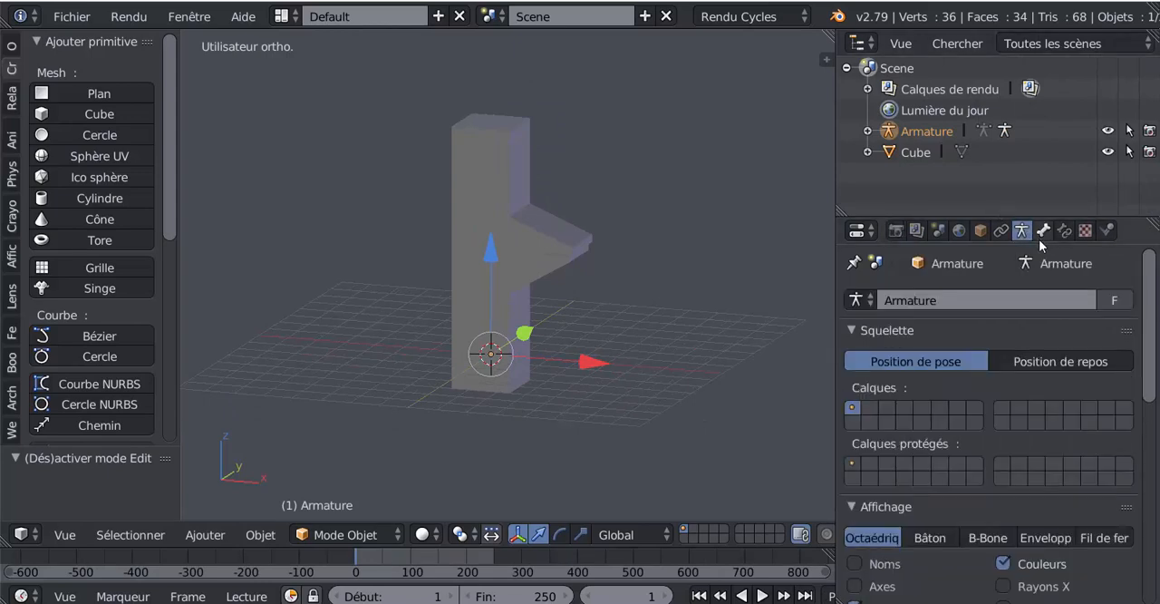
{"action": "scroll", "coordinate": [1002, 341], "scroll_direction": "down", "scroll_amount": 6}
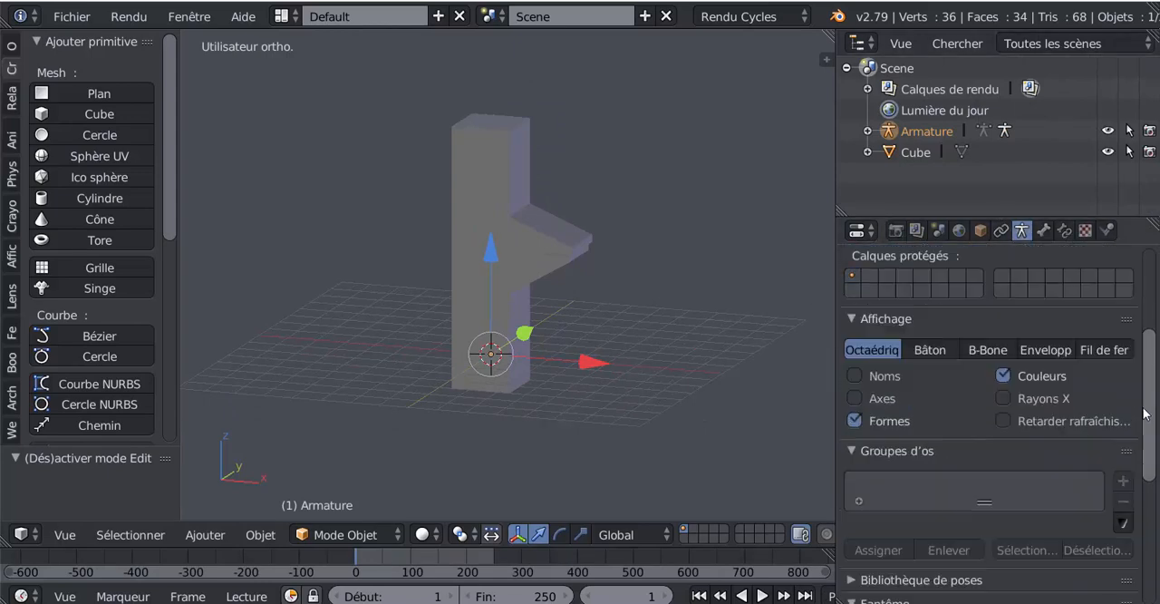
{"action": "left_click", "coordinate": [1004, 331]}
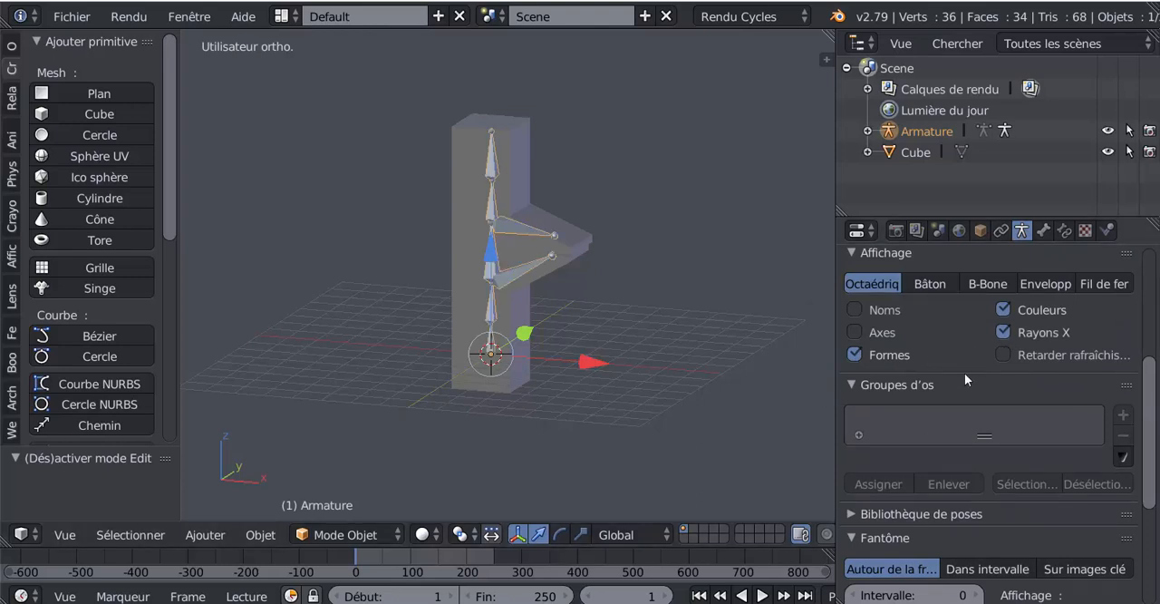
{"action": "middle_click_drag", "start_coordinate": [579, 435], "coordinate": [633, 425]}
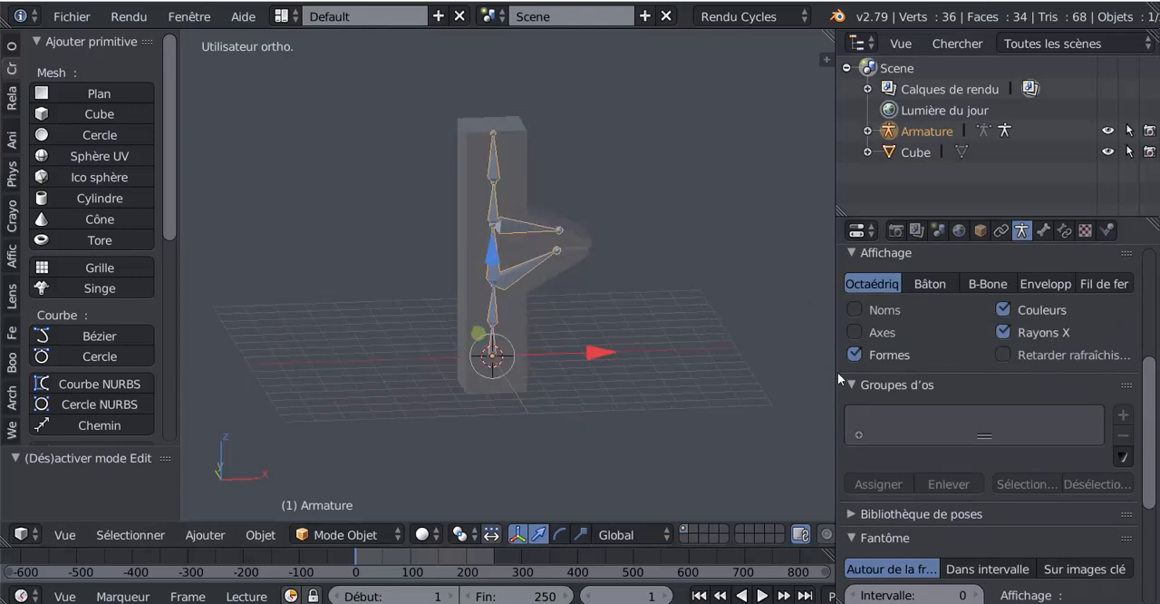
{"action": "left_click_drag", "start_coordinate": [834, 360], "coordinate": [958, 363]}
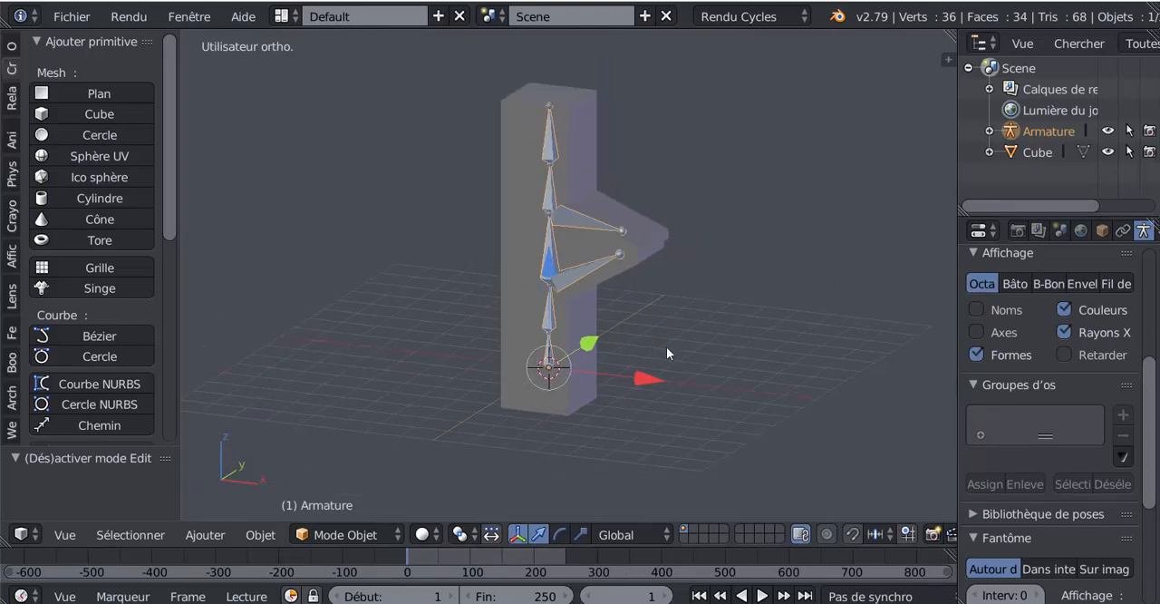
{"action": "middle_click_drag", "start_coordinate": [667, 346], "coordinate": [592, 305]}
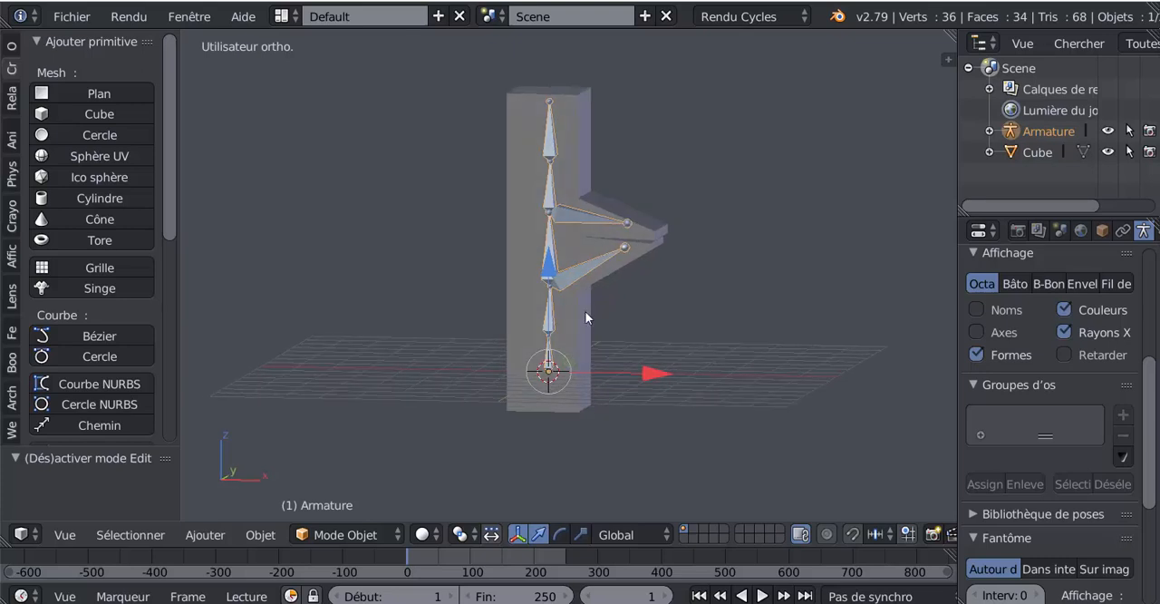
Select the column mesh together with the armature as active object and parent it using armature deform with automatic weights.
{"action": "scroll", "coordinate": [589, 303], "scroll_direction": "up", "scroll_amount": 1}
{"action": "right_click", "coordinate": [622, 260]}
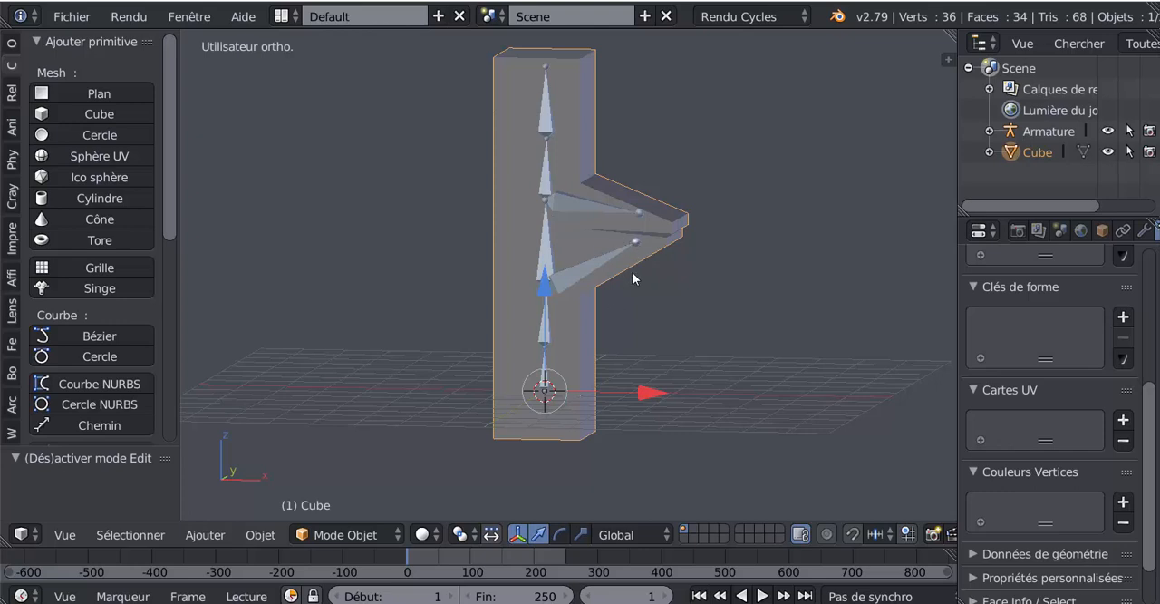
{"action": "right_click", "coordinate": [540, 243]}
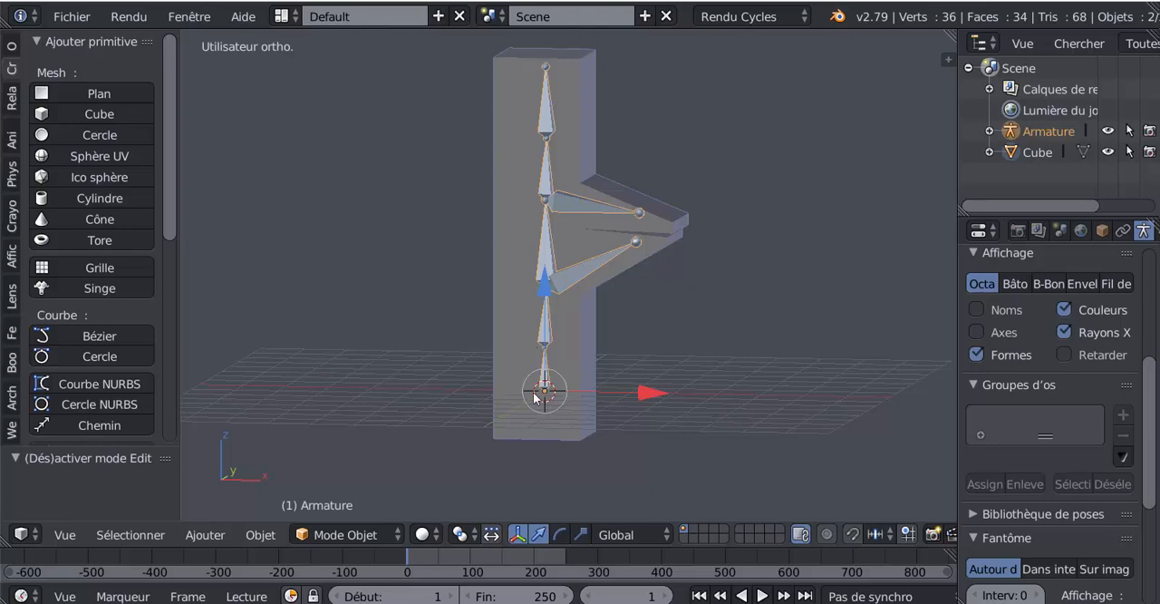
{"action": "left_click_drag", "start_coordinate": [170, 165], "coordinate": [199, 319]}
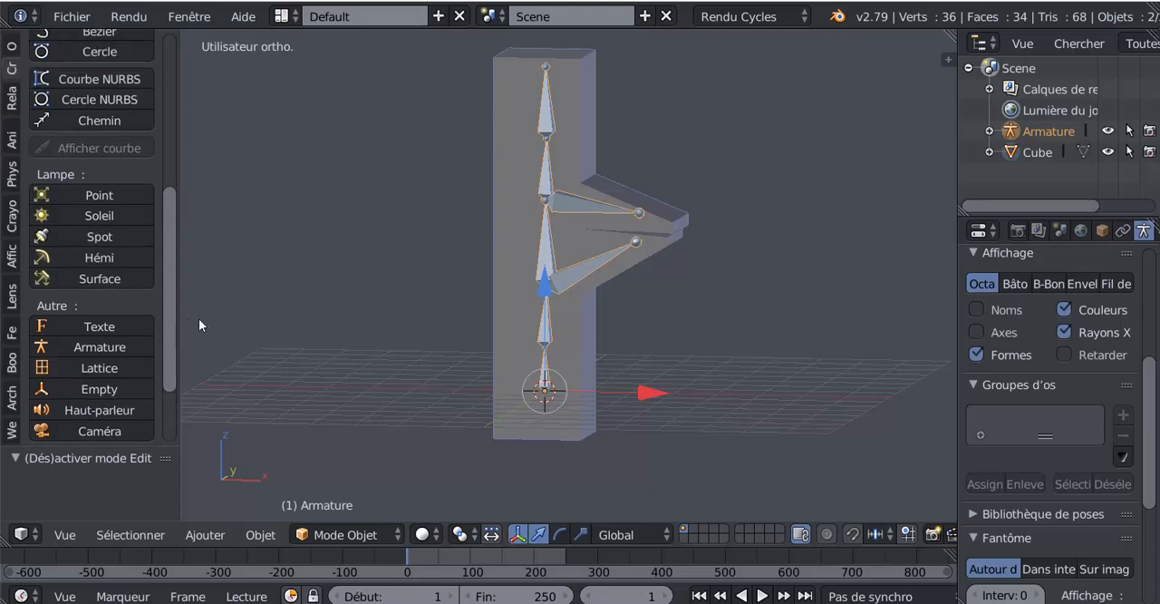
{"action": "key", "text": "ctrl+p"}
{"action": "key", "text": "ctrl+p"}
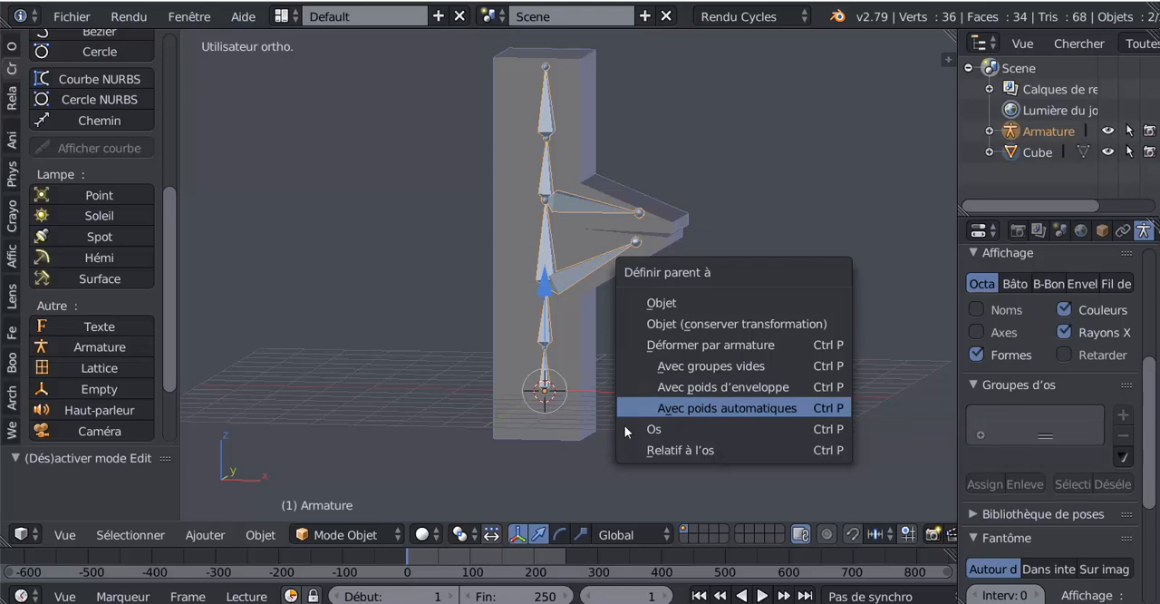
{"action": "left_click", "coordinate": [742, 409]}
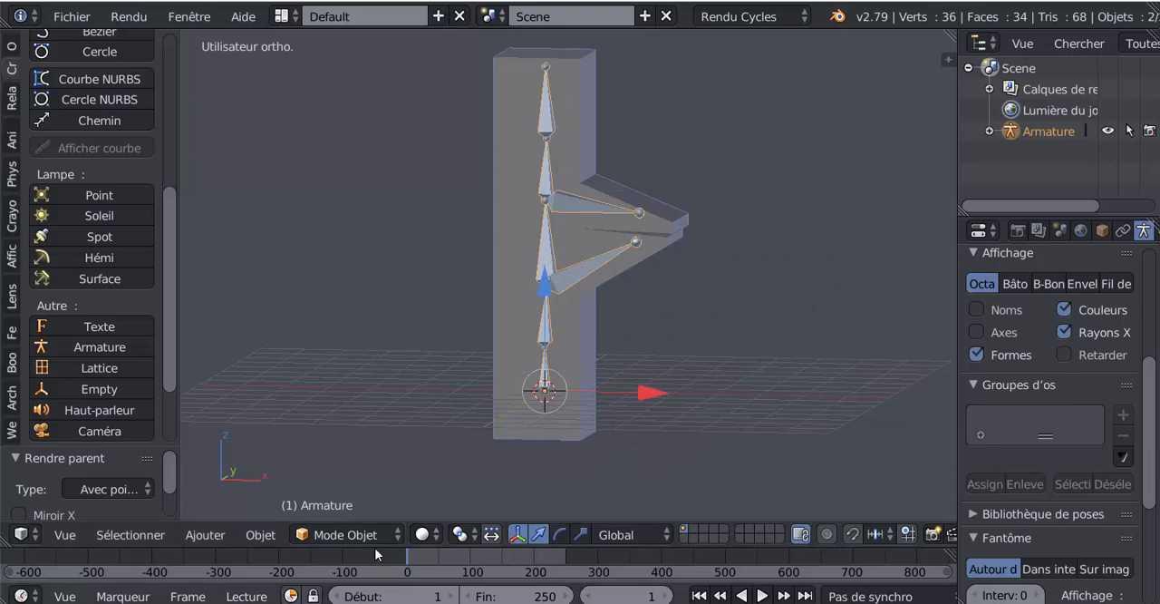
Select only the armature and switch it to Pose mode.
{"action": "right_click", "coordinate": [537, 327]}
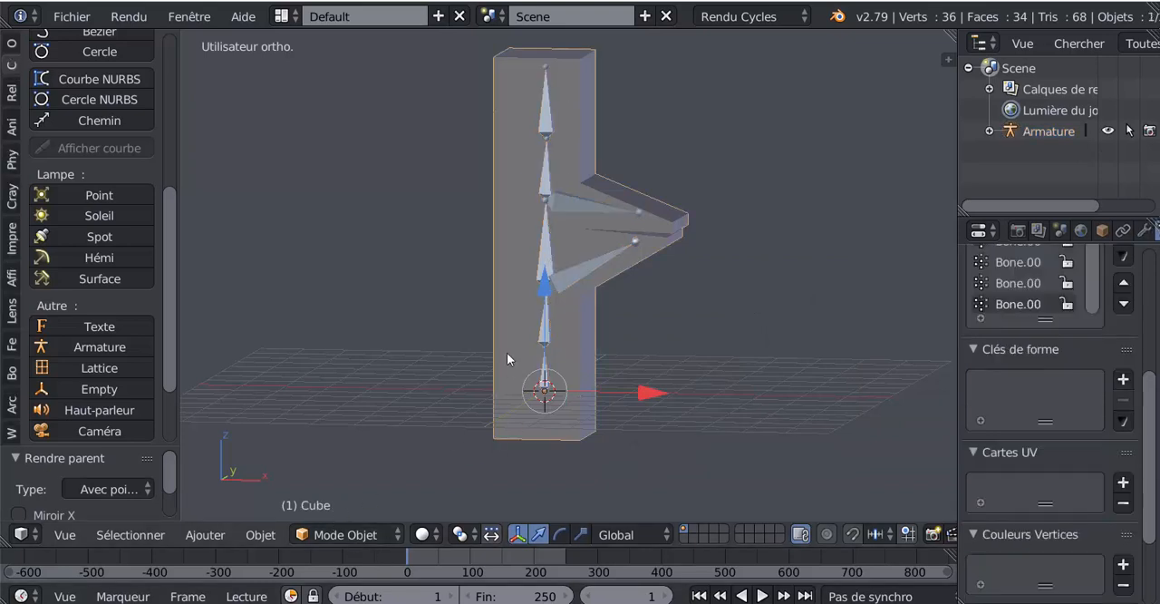
{"action": "right_click", "coordinate": [549, 265]}
{"action": "left_click", "coordinate": [295, 536]}
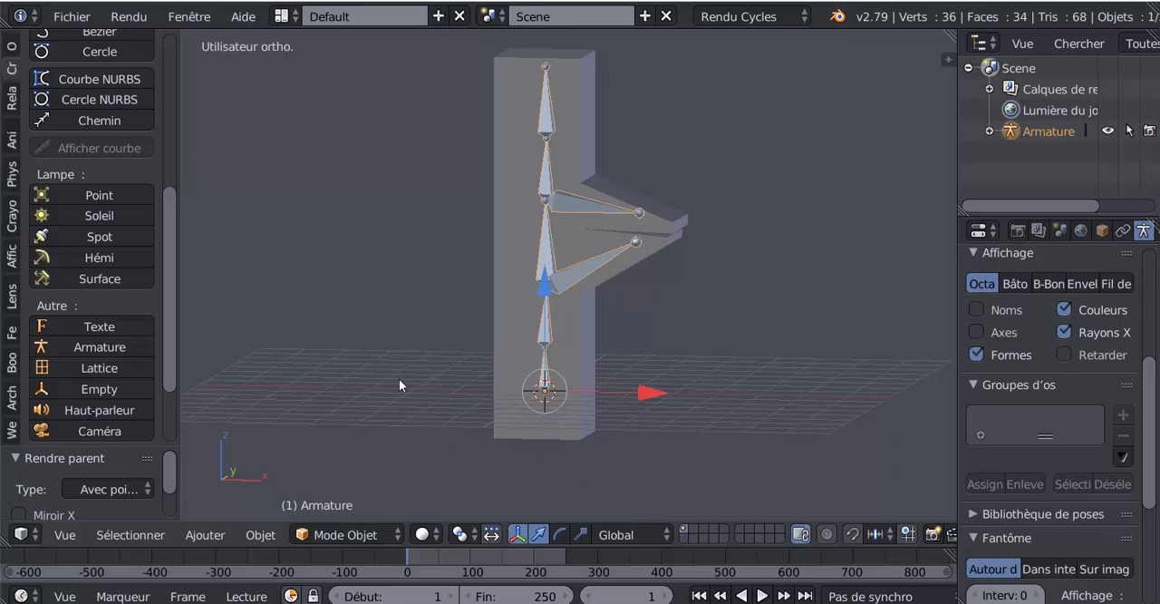
{"action": "left_click", "coordinate": [322, 541]}
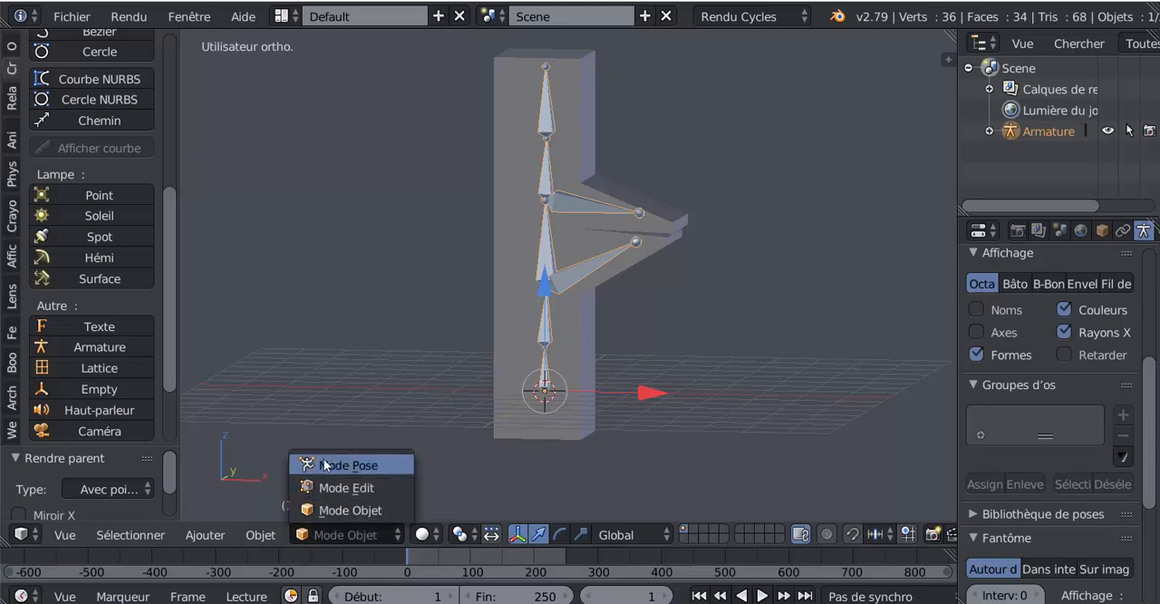
{"action": "left_click", "coordinate": [333, 465]}
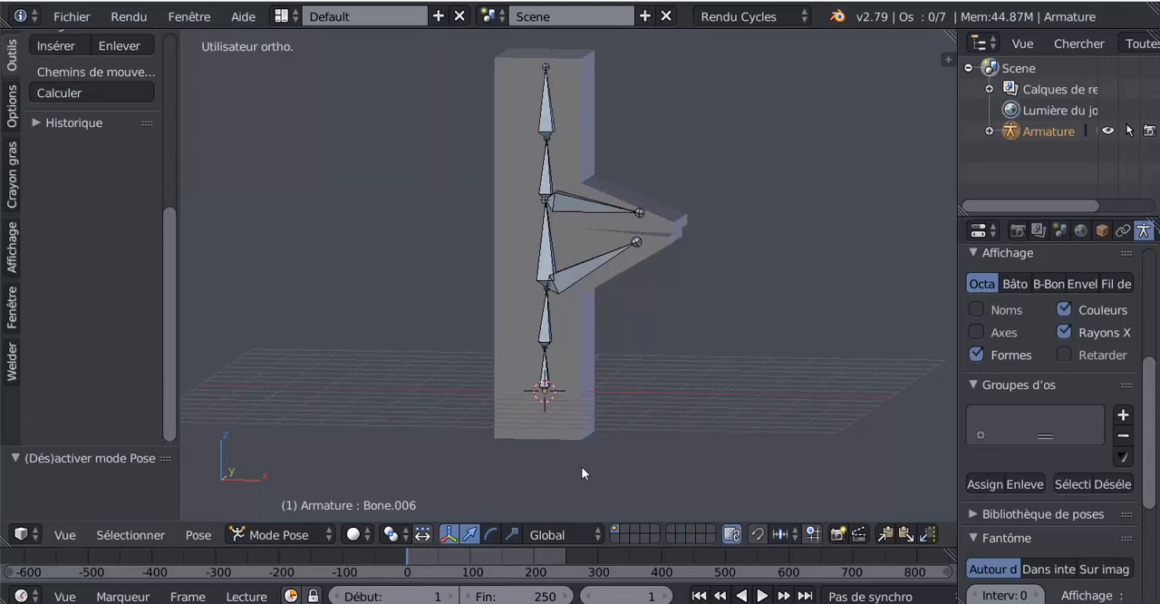
In front view, try rotating the lower arm bone and the upper arm bone to test how the mesh deforms.
{"action": "key", "text": "KP_1"}
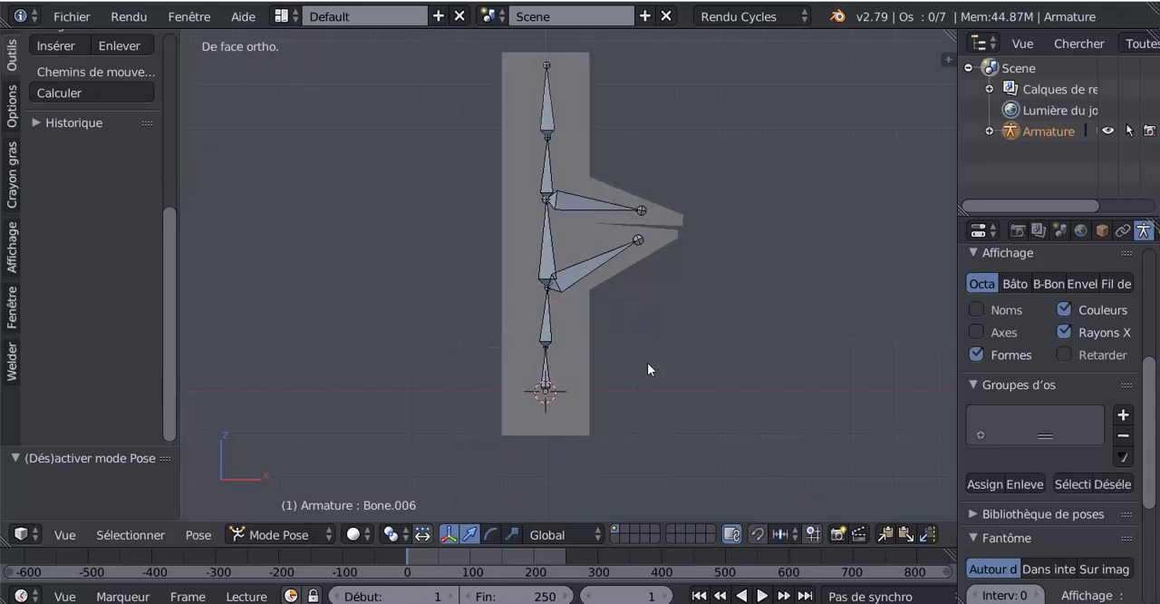
{"action": "right_click", "coordinate": [639, 236]}
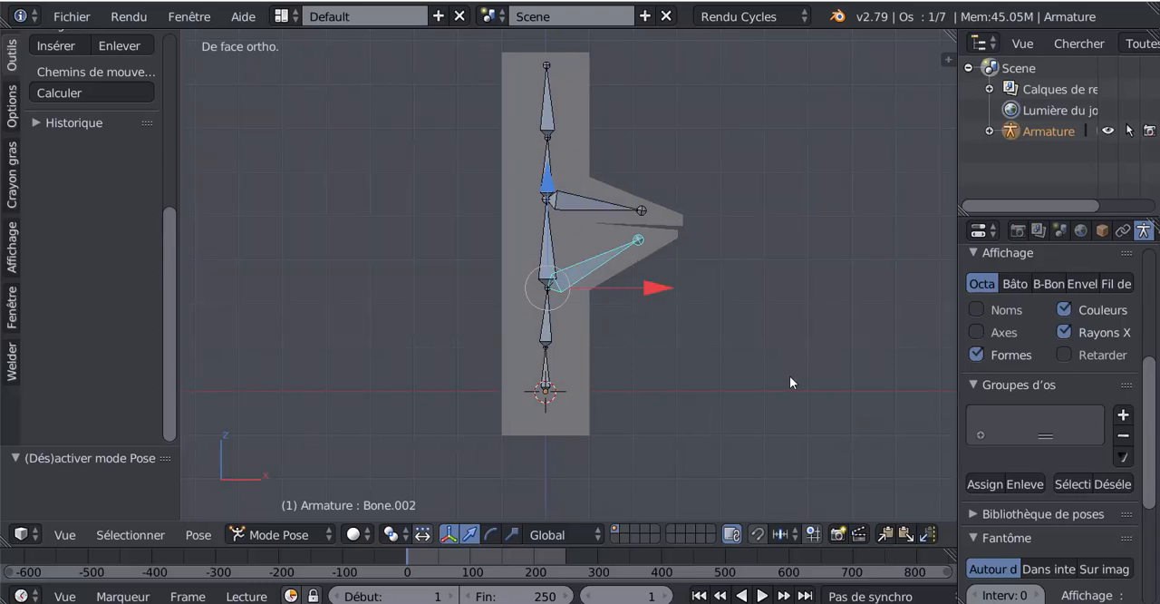
{"action": "key", "text": "r"}
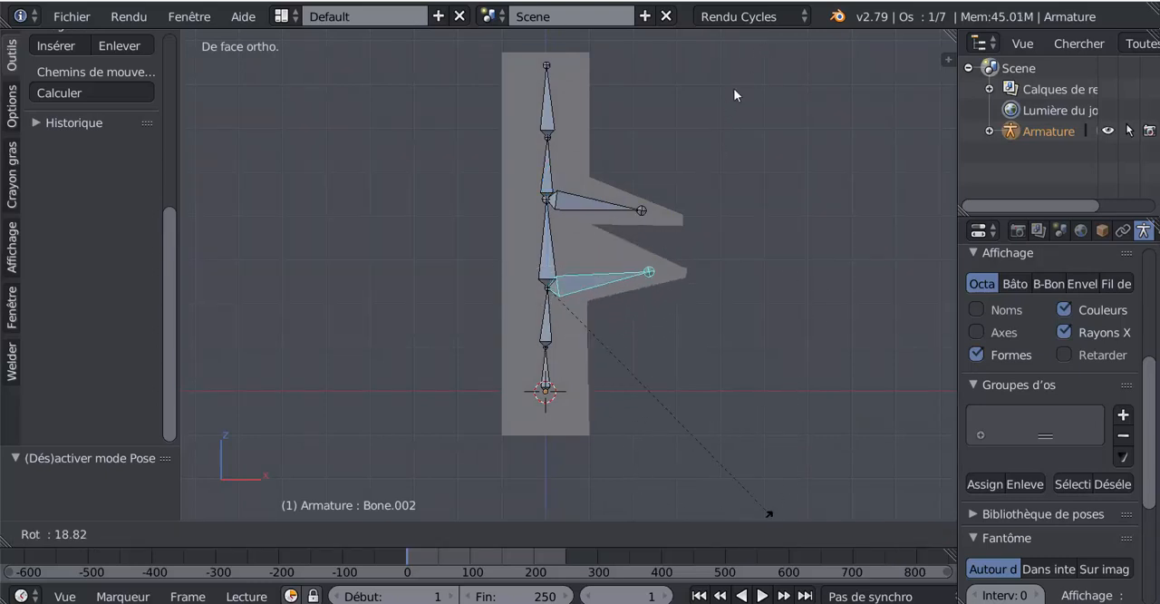
{"action": "key", "text": "Escape"}
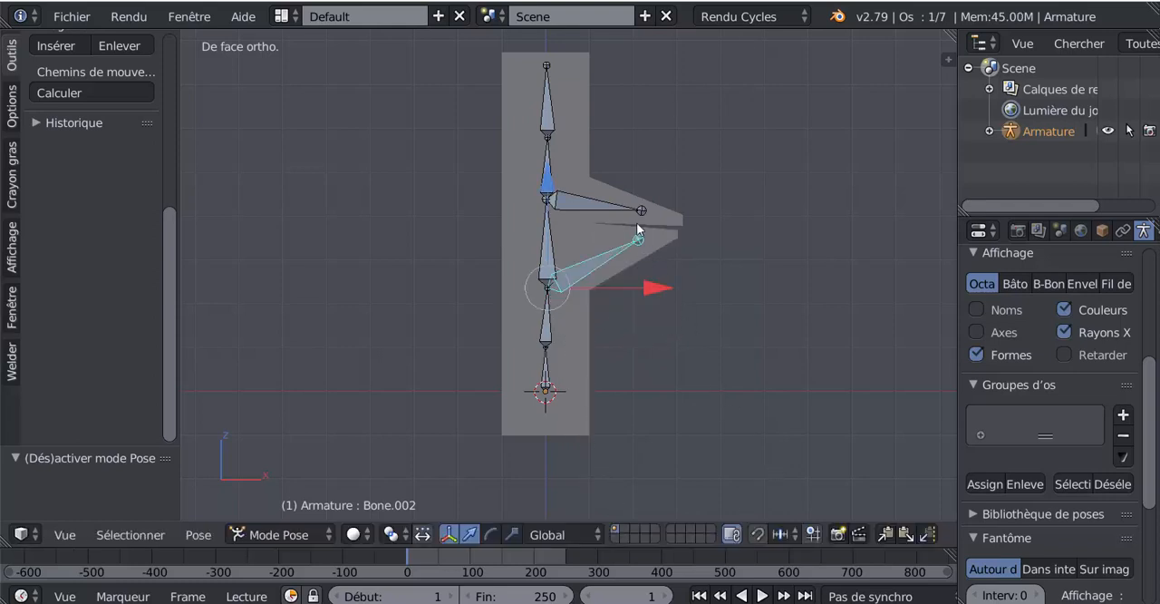
{"action": "right_click", "coordinate": [649, 214]}
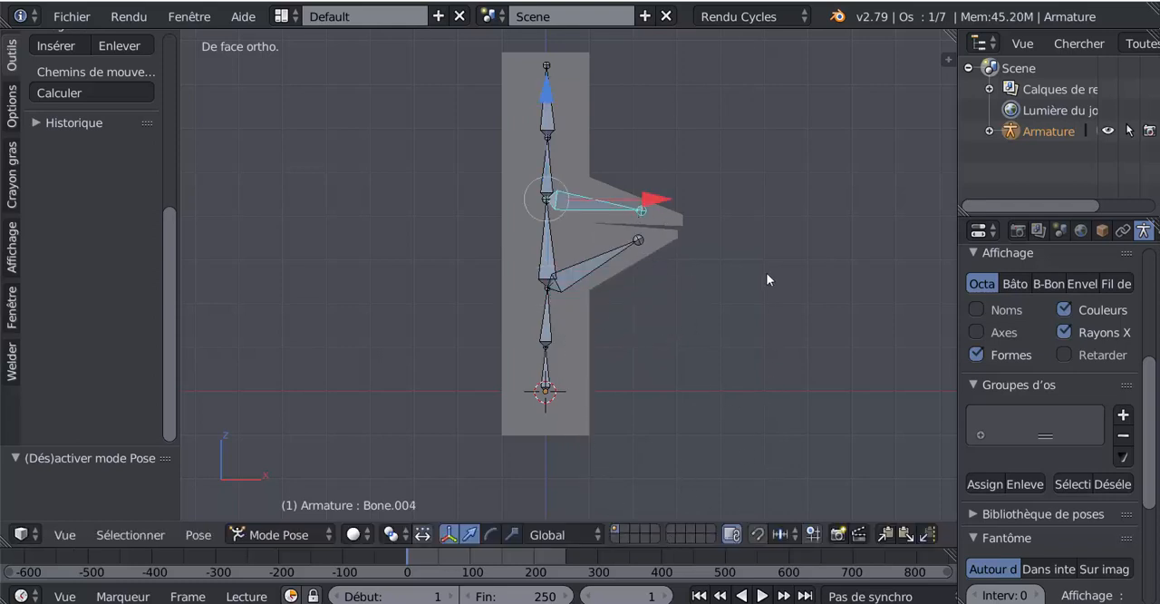
{"action": "key", "text": "r"}
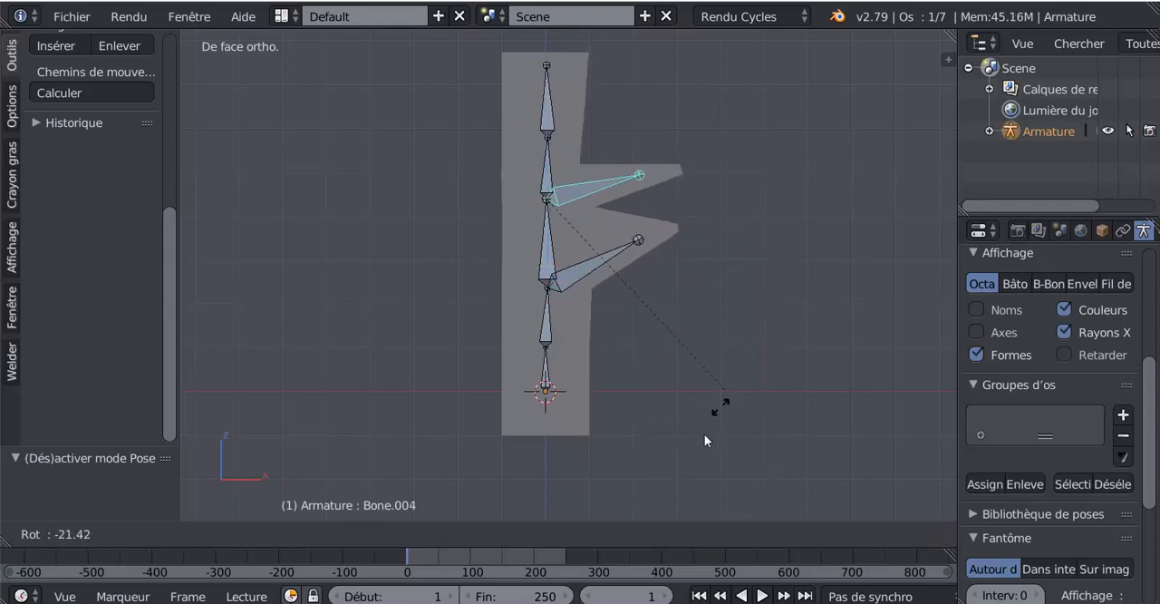
{"action": "key", "text": "Escape"}
Try rotating the topmost column bone to test how the column's upper end bends.
{"action": "right_click", "coordinate": [594, 91]}
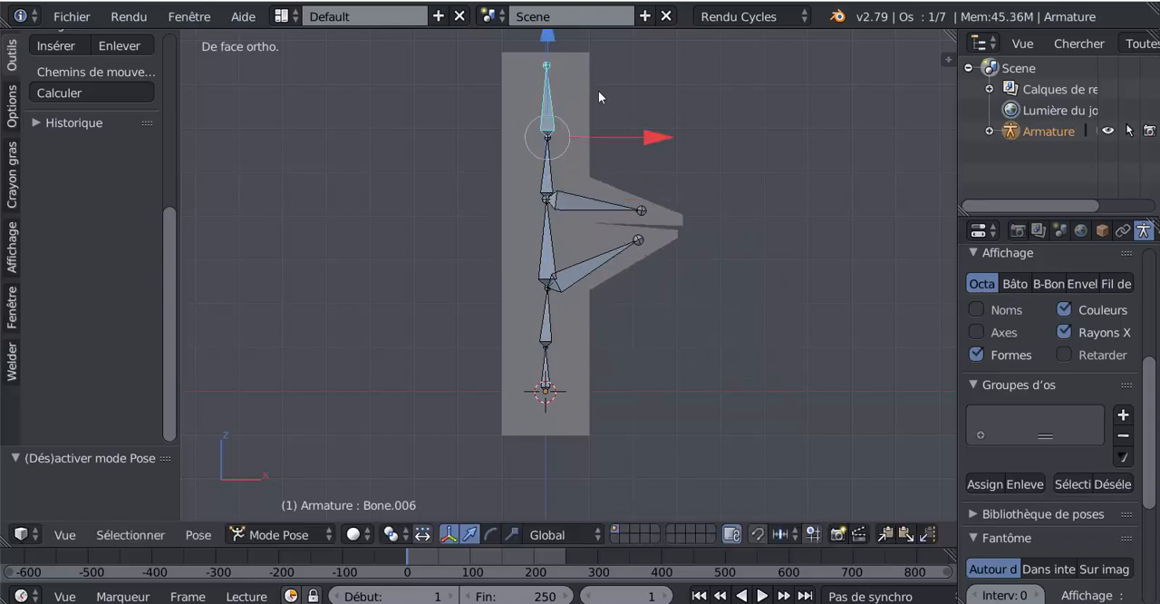
{"action": "key", "text": "r"}
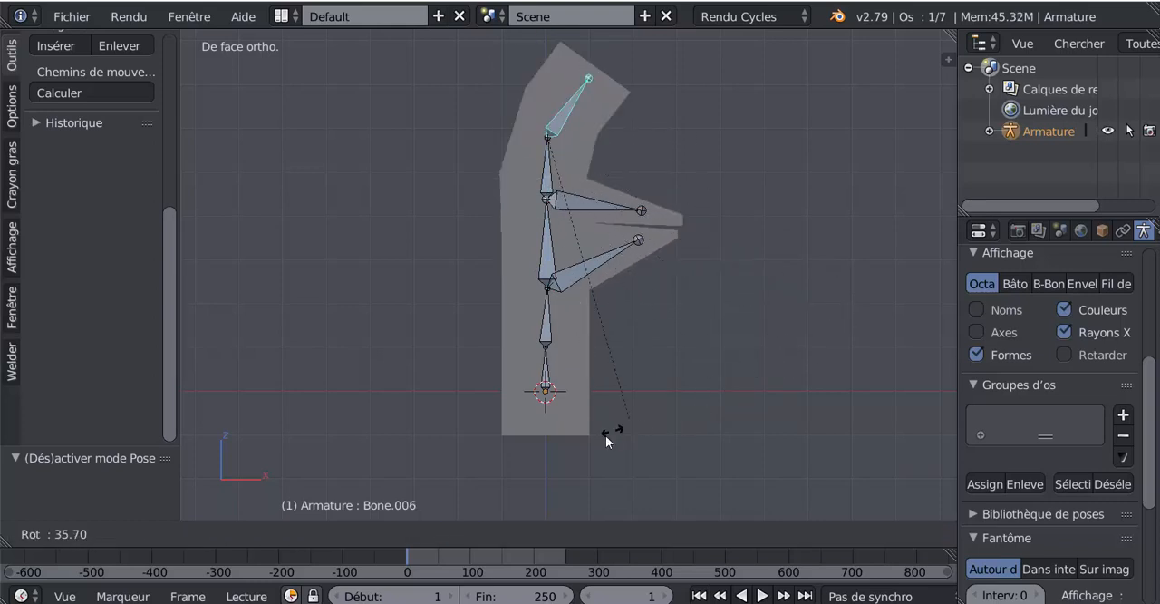
{"action": "key", "text": "Escape"}
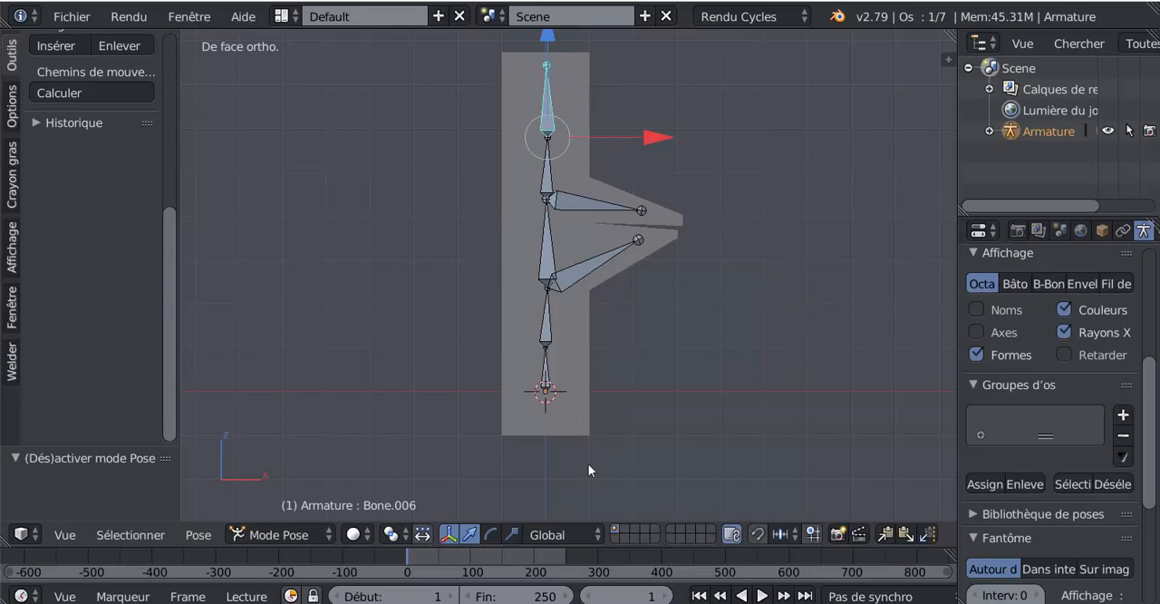
Try turning the column's base bone about the global Z axis to test rotation of the whole rig.
{"action": "mouse_move", "coordinate": [586, 469]}
{"action": "middle_mouse_down", "text": "shift"}
{"action": "mouse_move", "coordinate": [605, 452]}
{"action": "mouse_move", "coordinate": [597, 470]}
{"action": "middle_mouse_up", "text": "shift"}
{"action": "right_click", "coordinate": [558, 382]}
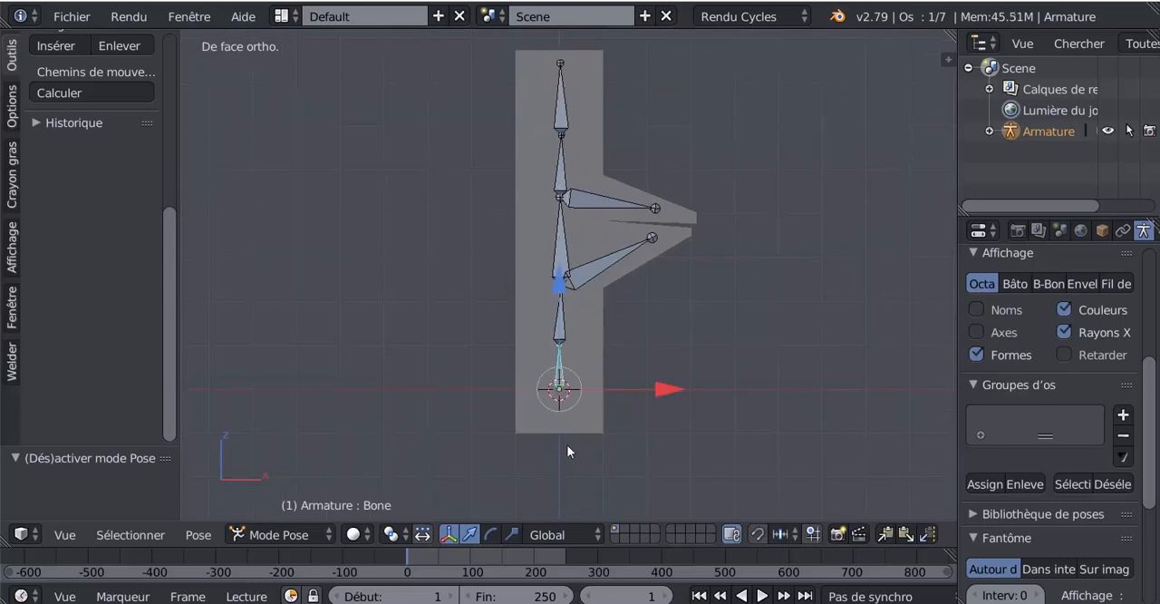
{"action": "scroll", "coordinate": [605, 441], "scroll_direction": "up", "scroll_amount": 2}
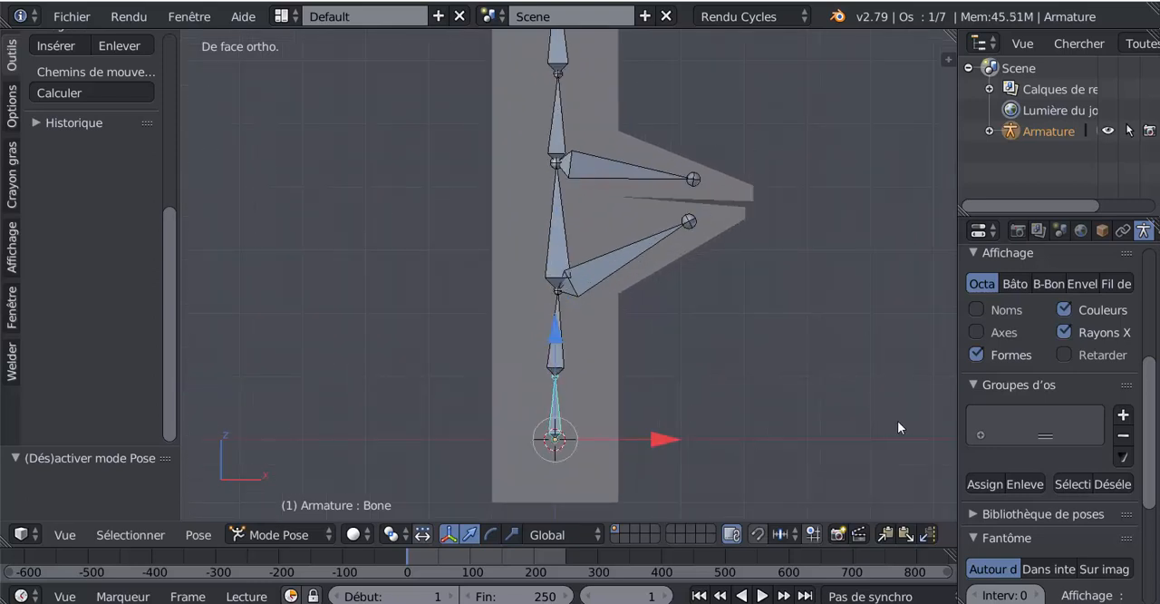
{"action": "key", "text": "r"}
{"action": "key", "text": "z"}
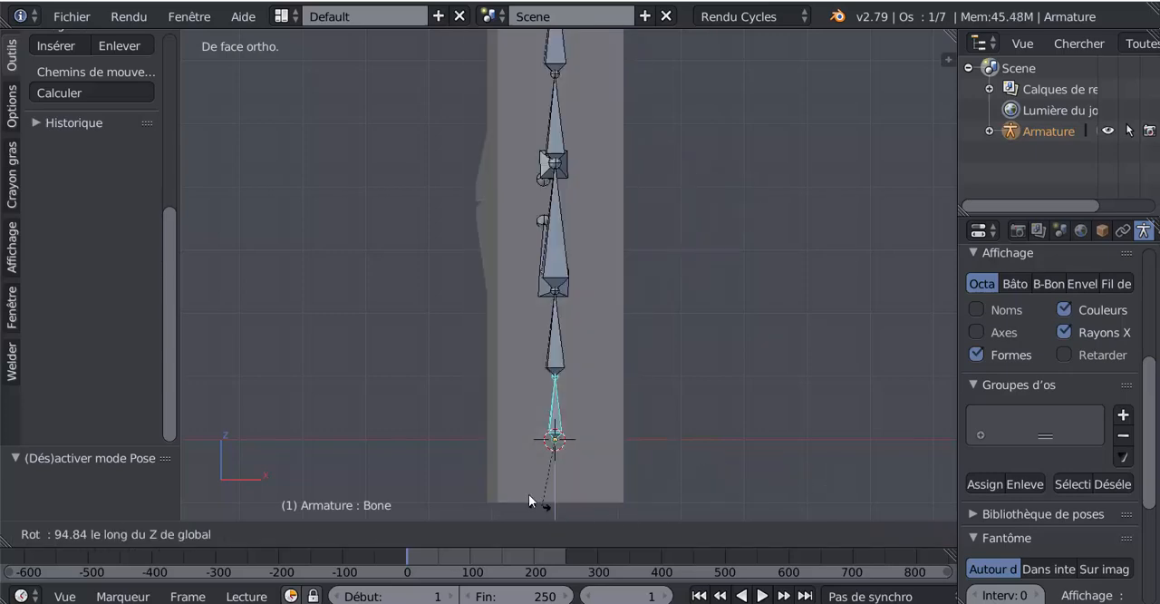
{"action": "right_click", "coordinate": [627, 379]}
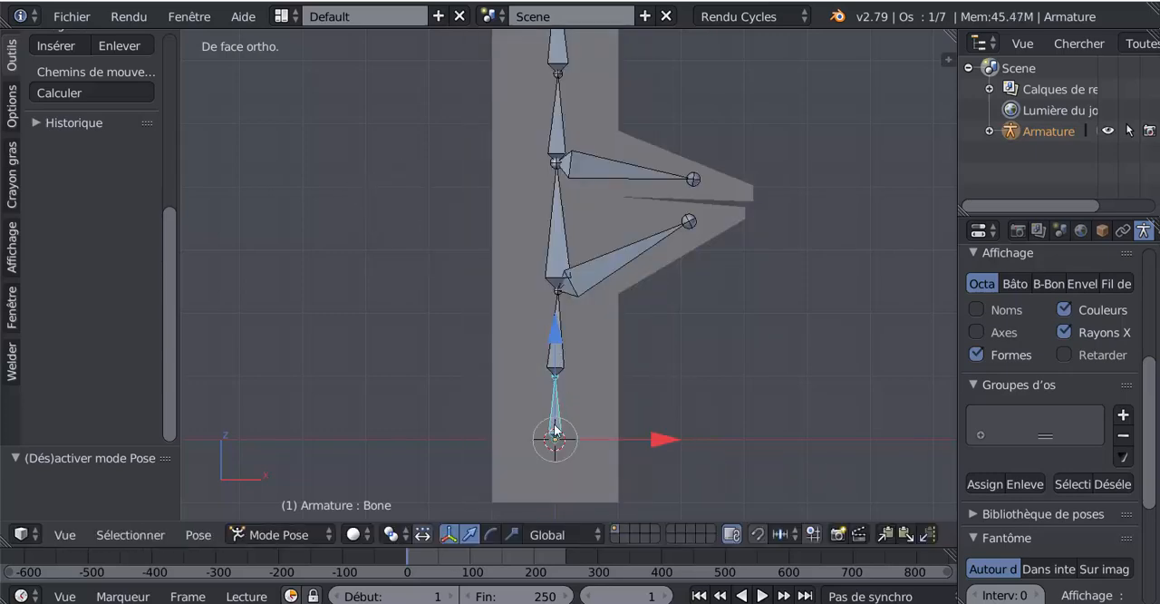
Try tilting the base bone sideways in the front view to test how the whole column follows.
{"action": "scroll", "coordinate": [557, 430], "scroll_direction": "down", "scroll_amount": 1}
{"action": "middle_click_drag", "start_coordinate": [718, 417], "coordinate": [700, 452], "text": "shift"}
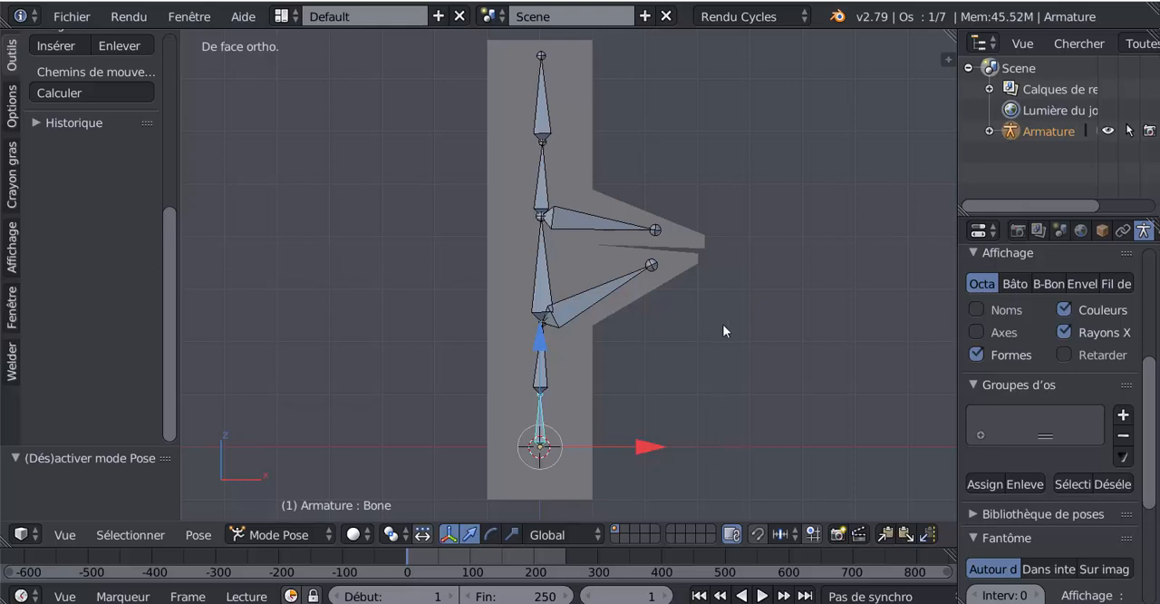
{"action": "key", "text": "r"}
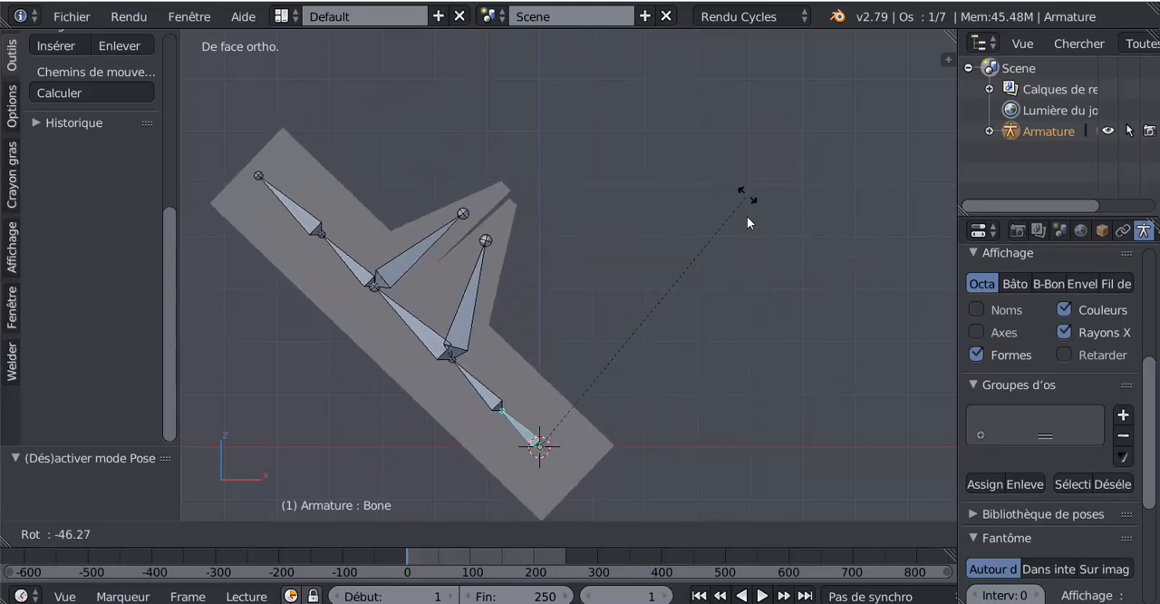
{"action": "right_click", "coordinate": [731, 426]}
Enlarge the timeline area, slightly widen the properties area, and frame the rig closely at an angle.
{"action": "scroll", "coordinate": [548, 408], "scroll_direction": "down", "scroll_amount": 4}
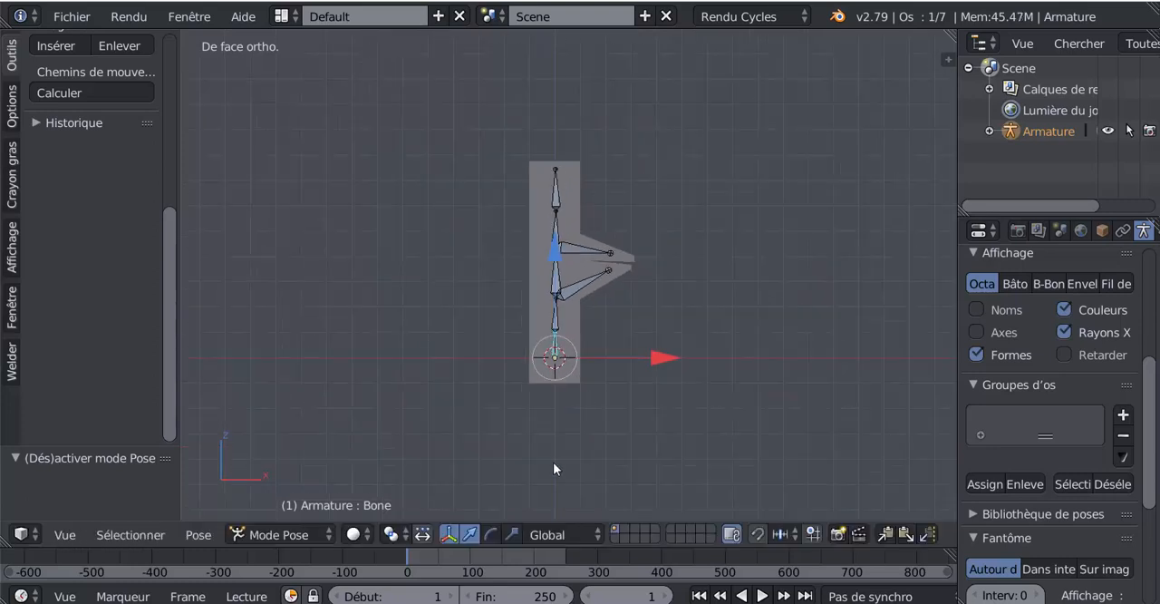
{"action": "left_click_drag", "start_coordinate": [525, 524], "coordinate": [525, 453]}
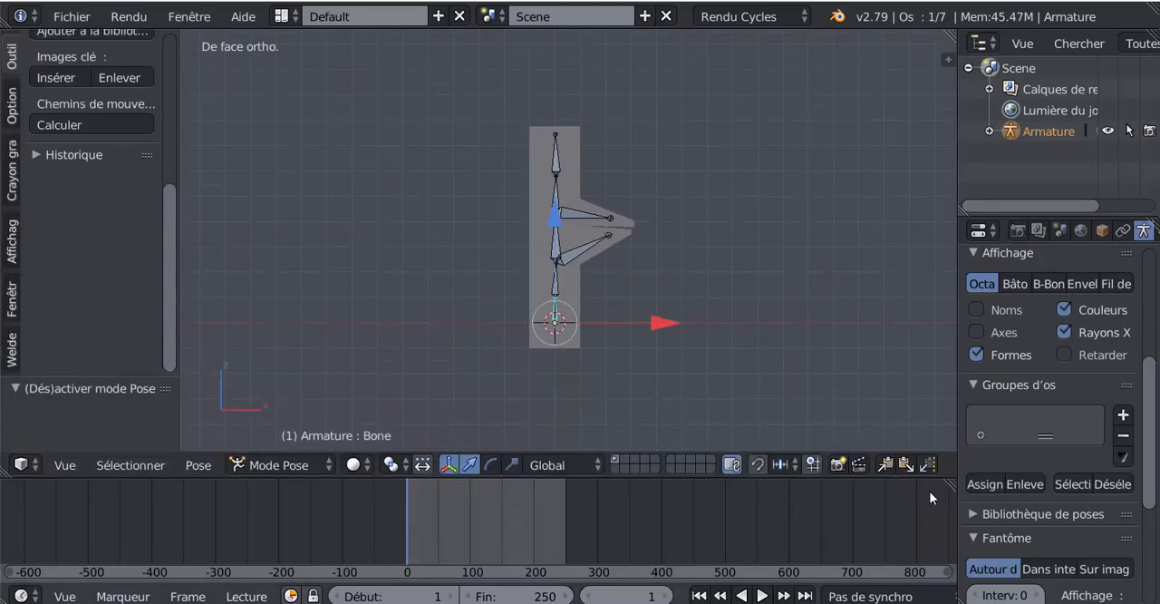
{"action": "middle_click_drag", "start_coordinate": [701, 418], "coordinate": [679, 419]}
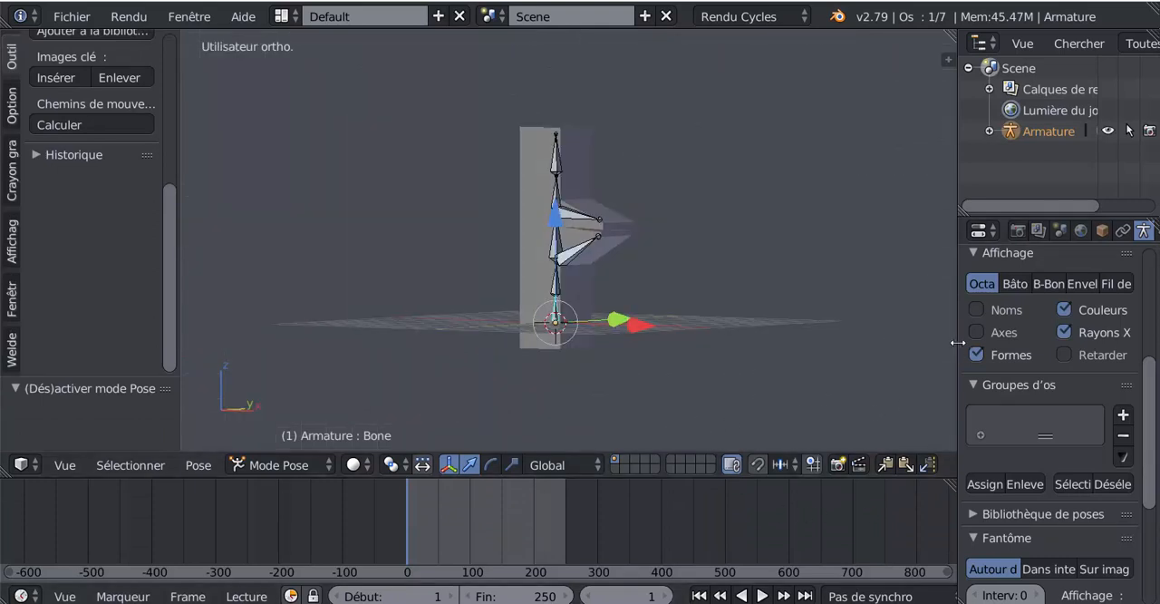
{"action": "left_click_drag", "start_coordinate": [958, 343], "coordinate": [930, 346]}
{"action": "scroll", "coordinate": [631, 402], "scroll_direction": "up", "scroll_amount": 4}
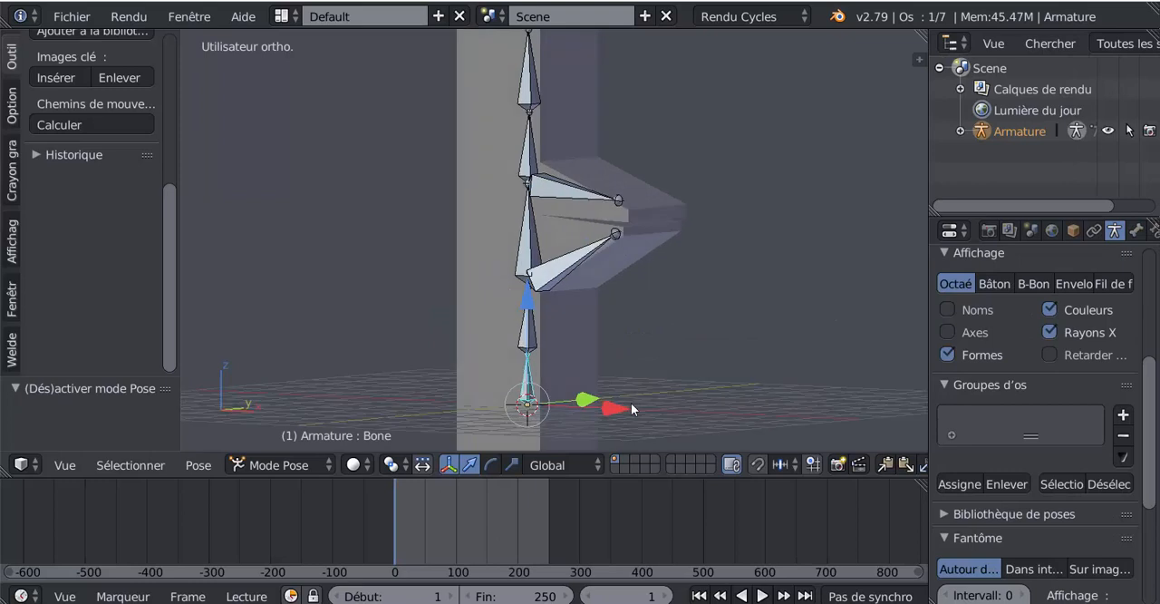
Examine the rigged column and its arms from several angles, finishing in the front view.
{"action": "scroll", "coordinate": [660, 402], "scroll_direction": "down", "scroll_amount": 2}
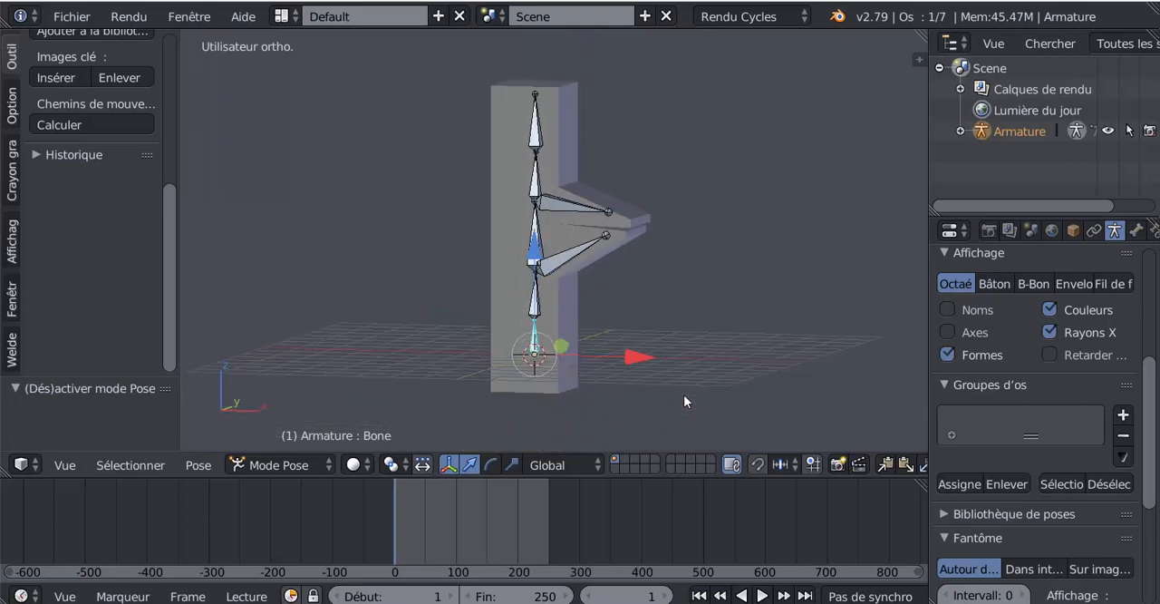
{"action": "middle_click_drag", "start_coordinate": [681, 396], "coordinate": [591, 366]}
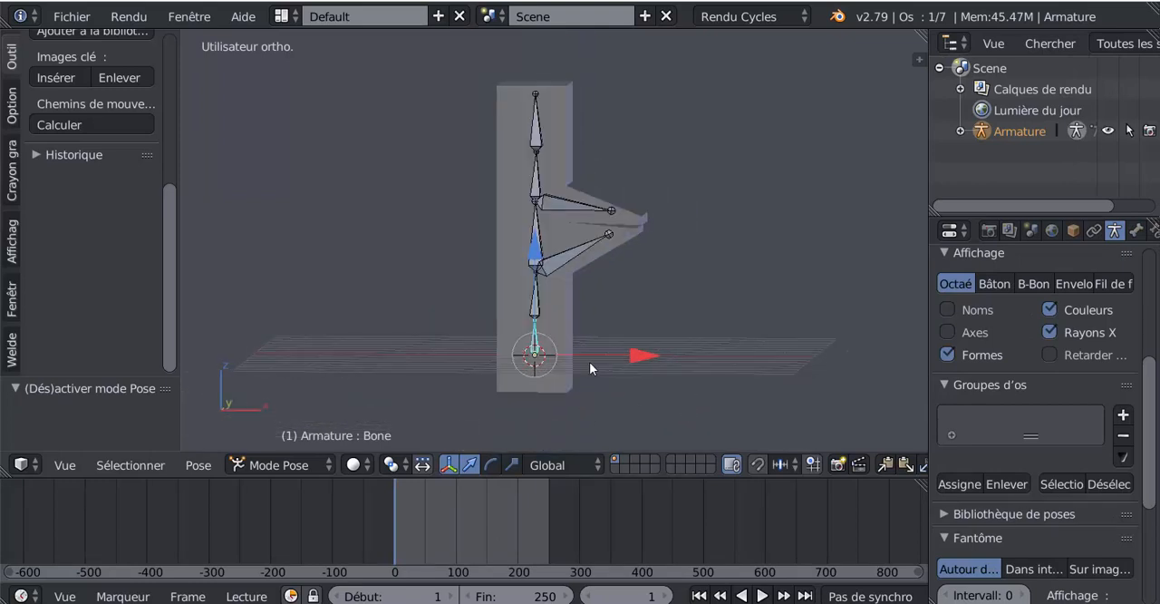
{"action": "middle_click_drag", "start_coordinate": [603, 308], "coordinate": [624, 306]}
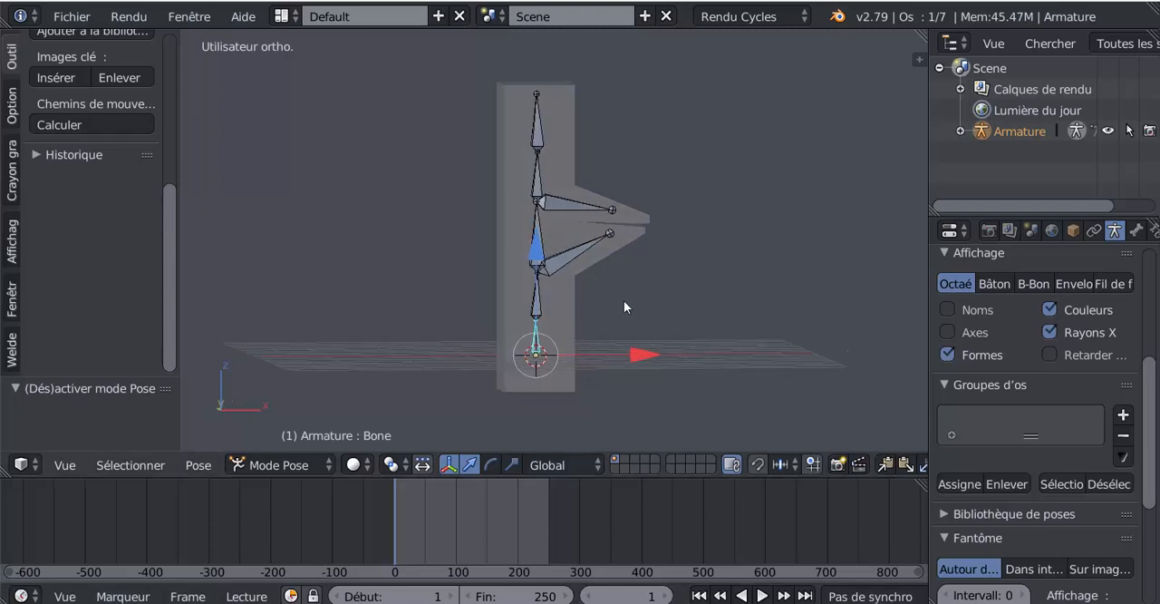
{"action": "key", "text": "KP_1"}
{"action": "scroll", "coordinate": [622, 297], "scroll_direction": "up", "scroll_amount": 1}
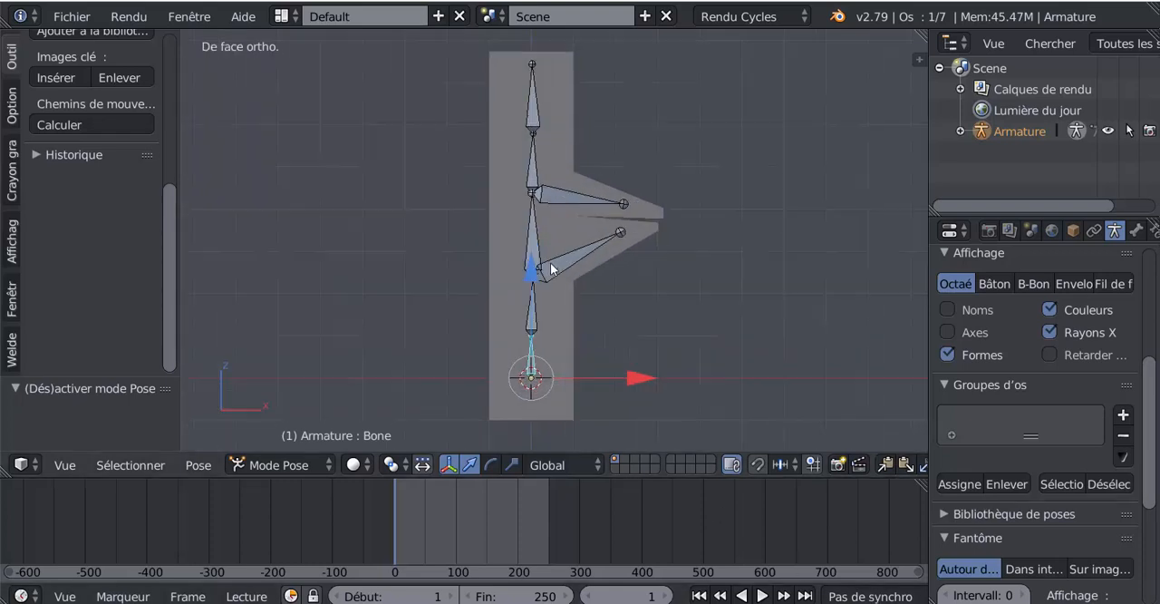
{"action": "middle_click_drag", "start_coordinate": [620, 295], "coordinate": [560, 289], "text": "shift"}
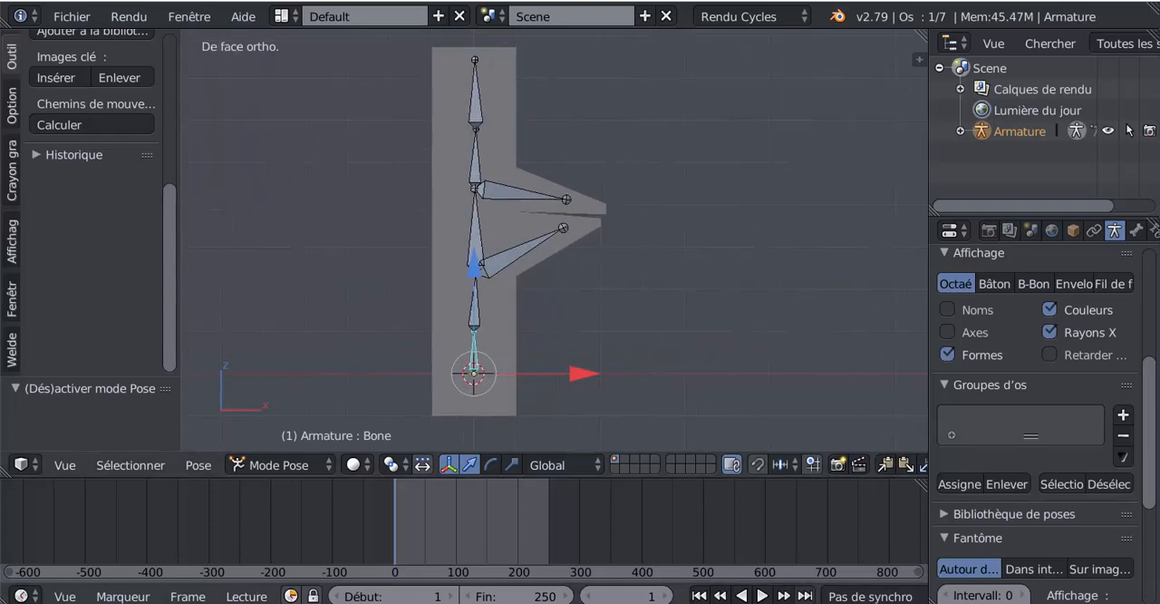
{"action": "middle_click_drag", "start_coordinate": [513, 254], "coordinate": [567, 313]}
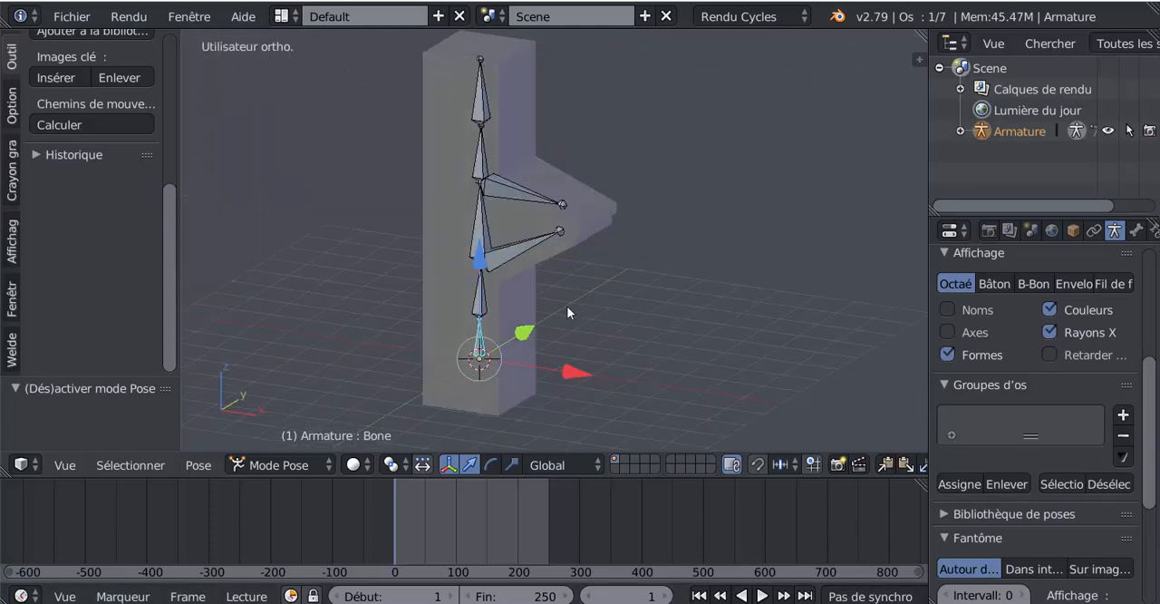
{"action": "key", "text": "KP_1"}
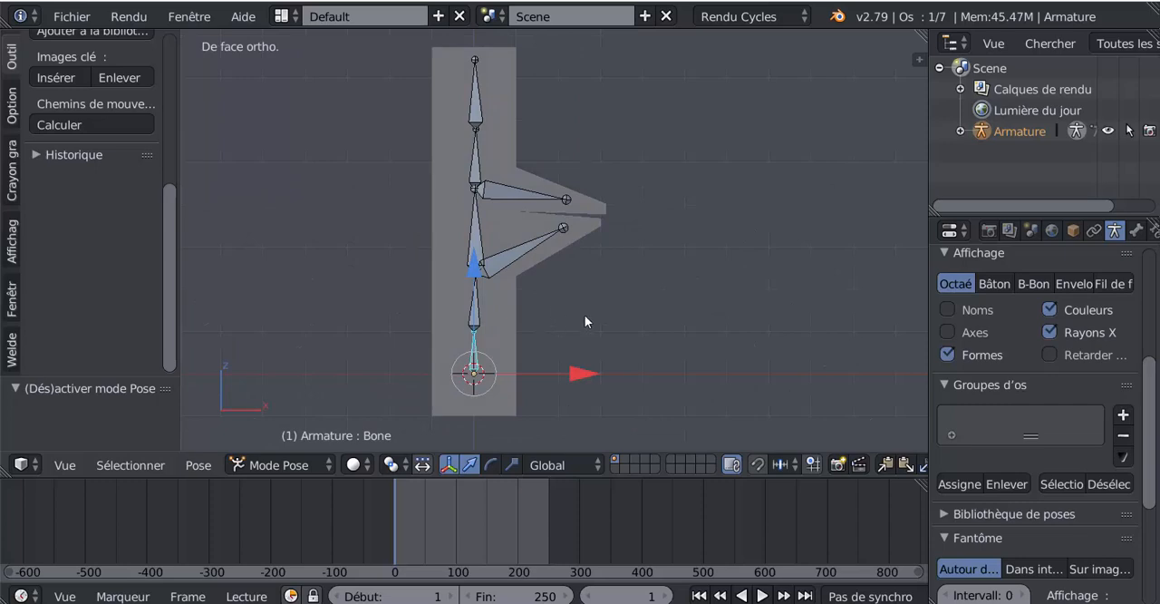
Turn on automatic keyframing and record a starting key for the lower arm's bone at frame 1 without changing its pose.
{"action": "scroll", "coordinate": [803, 537], "scroll_direction": "down", "scroll_amount": 3}
{"action": "scroll", "coordinate": [852, 596], "scroll_direction": "down", "scroll_amount": 2}
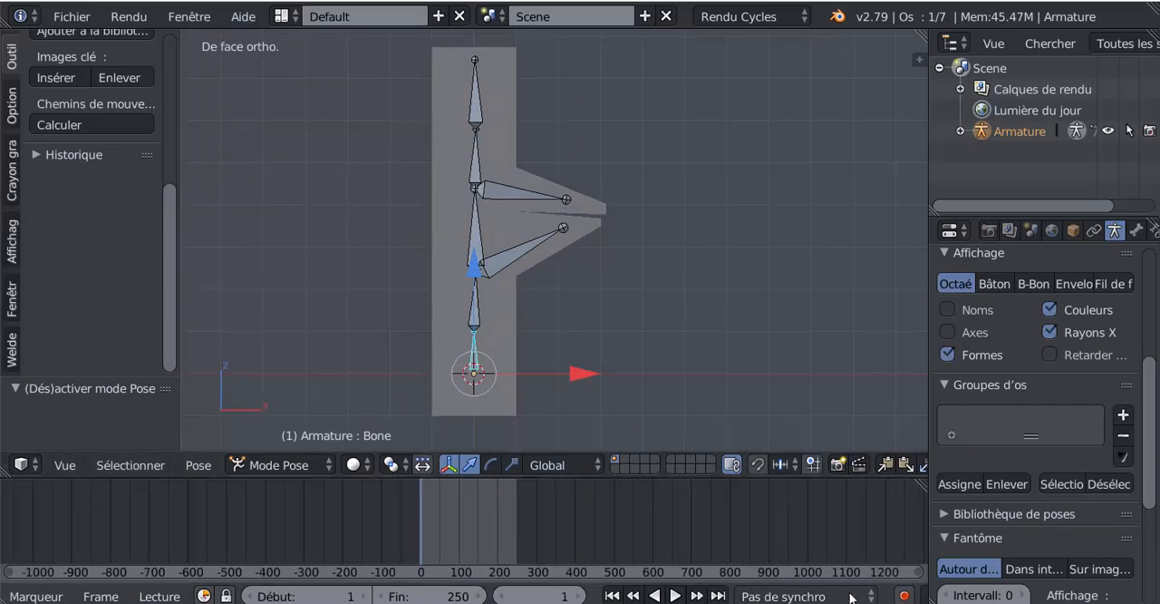
{"action": "scroll", "coordinate": [852, 596], "scroll_direction": "down", "scroll_amount": 3}
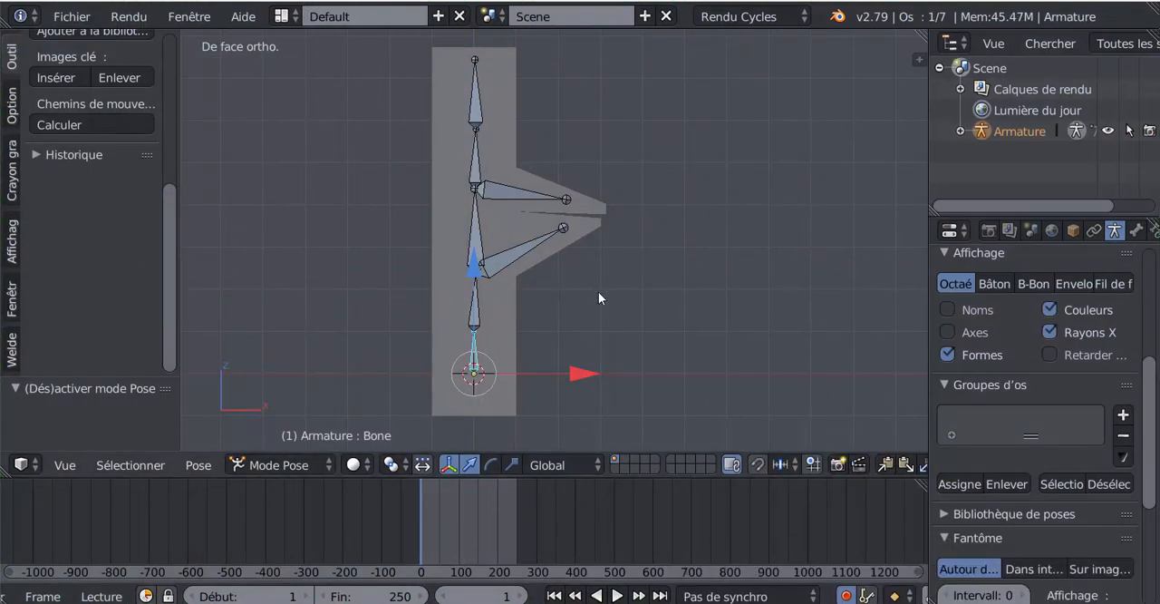
{"action": "right_click", "coordinate": [507, 257]}
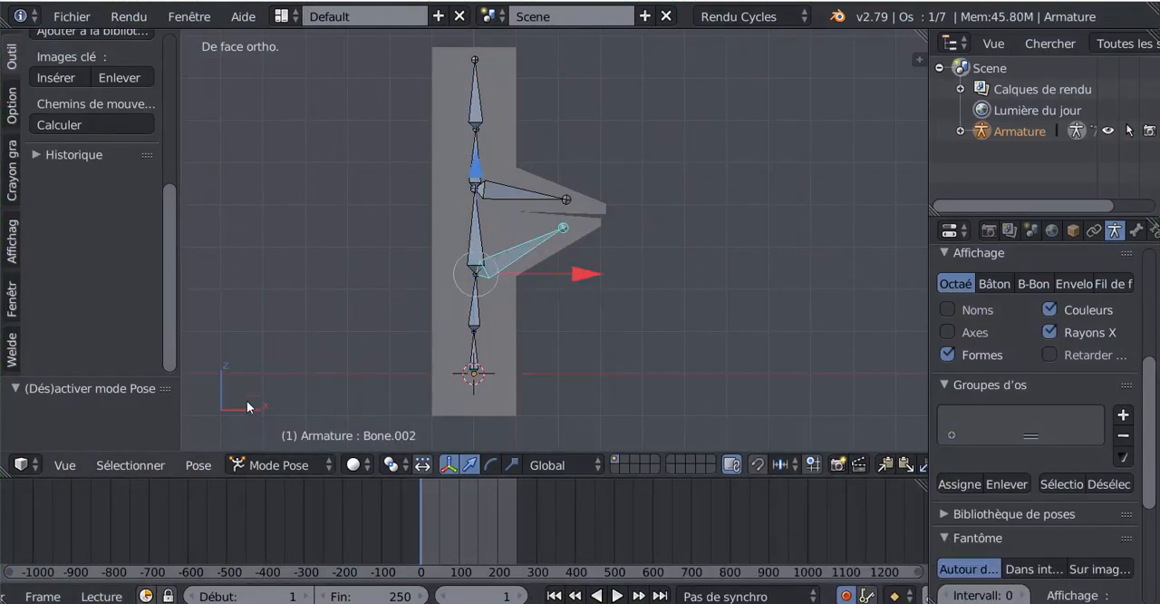
{"action": "scroll", "coordinate": [390, 527], "scroll_direction": "up", "scroll_amount": 5}
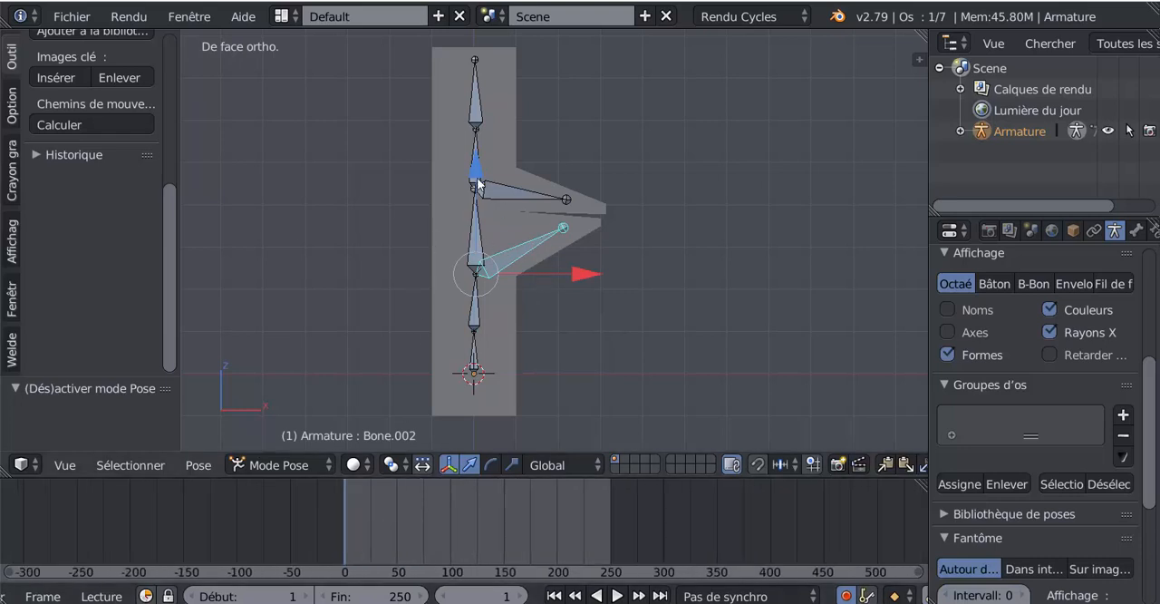
{"action": "left_click", "coordinate": [577, 276]}
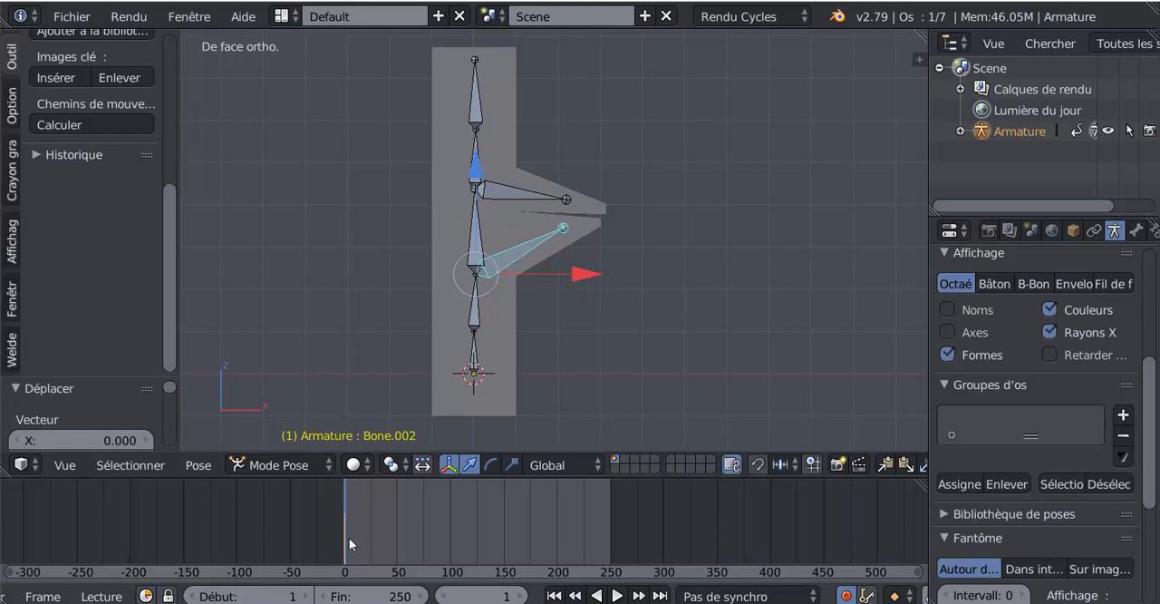
At frame 25, rotate the lower arm's bone downward by about 24.1° to record its second pose.
{"action": "key", "text": "alt+a"}
{"action": "left_click_drag", "start_coordinate": [374, 537], "coordinate": [370, 541]}
{"action": "key", "text": "alt+a"}
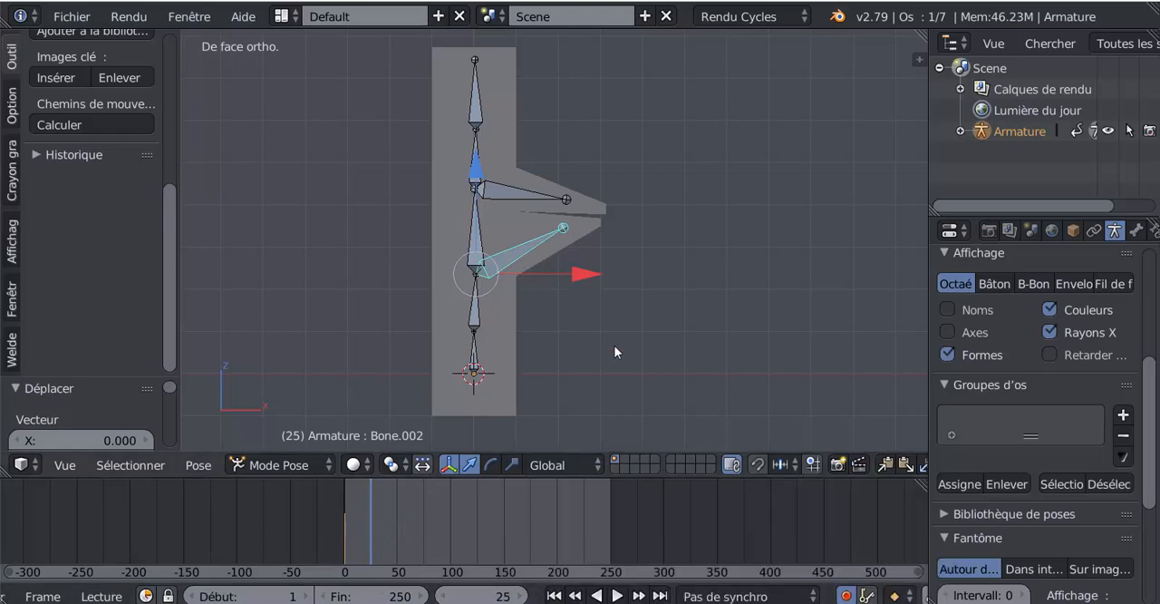
{"action": "key", "text": "r"}
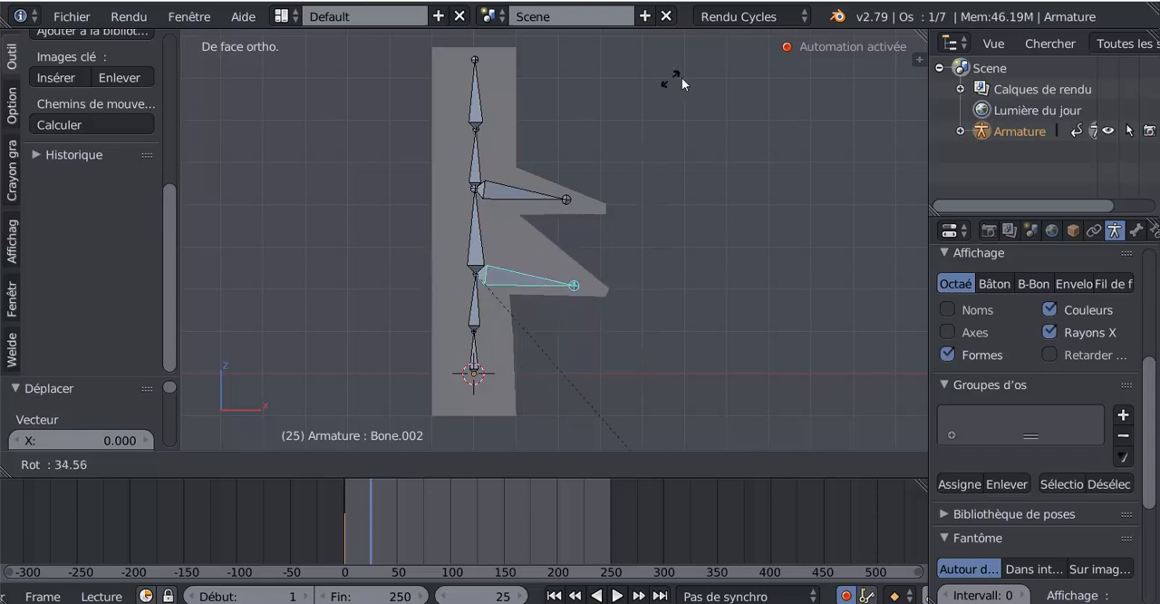
{"action": "left_click", "coordinate": [708, 159]}
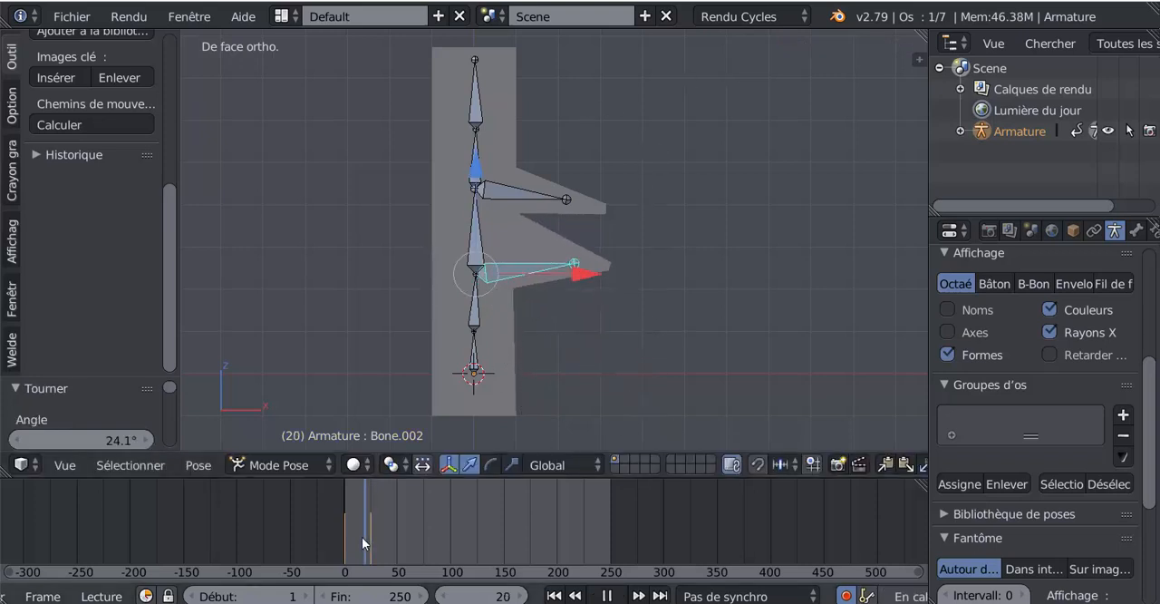
Return to frame 0 and record a starting key for the upper arm's bone without changing its pose.
{"action": "key", "text": "Down"}
{"action": "right_click", "coordinate": [519, 193]}
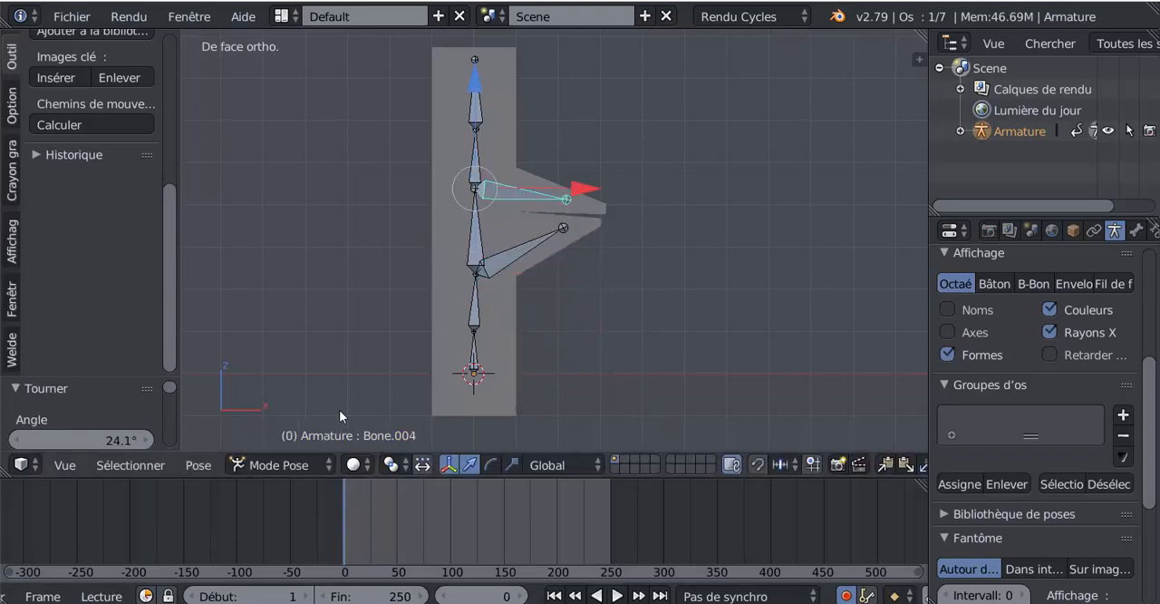
{"action": "left_click", "coordinate": [473, 82]}
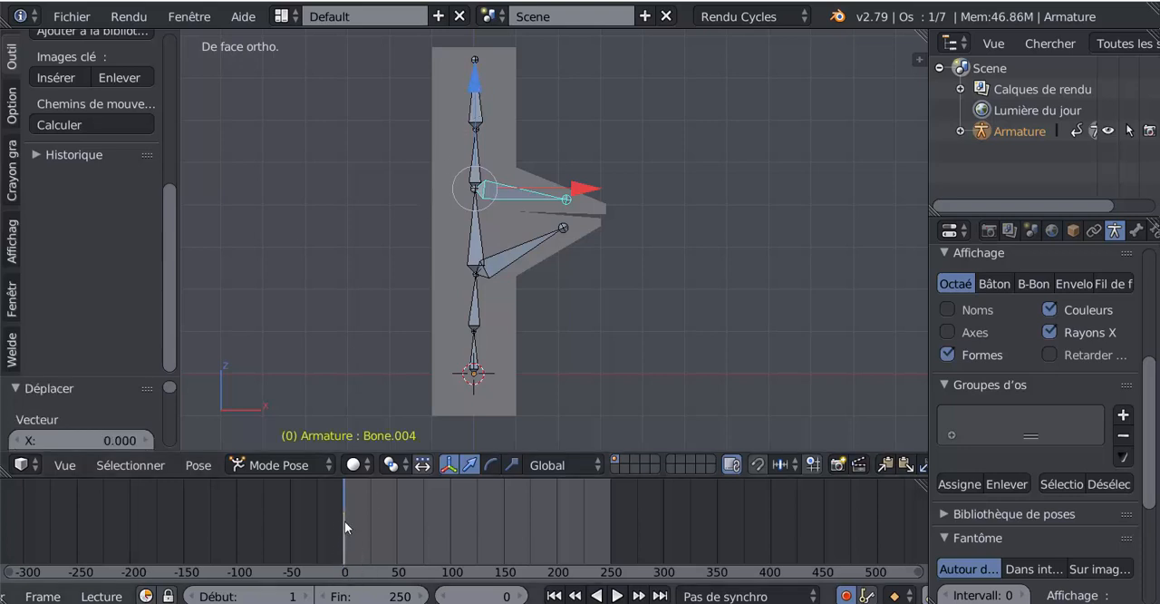
At frame 25, rotate the upper arm's bone upward by about -30.8° to record its raised pose.
{"action": "key", "text": "alt+a"}
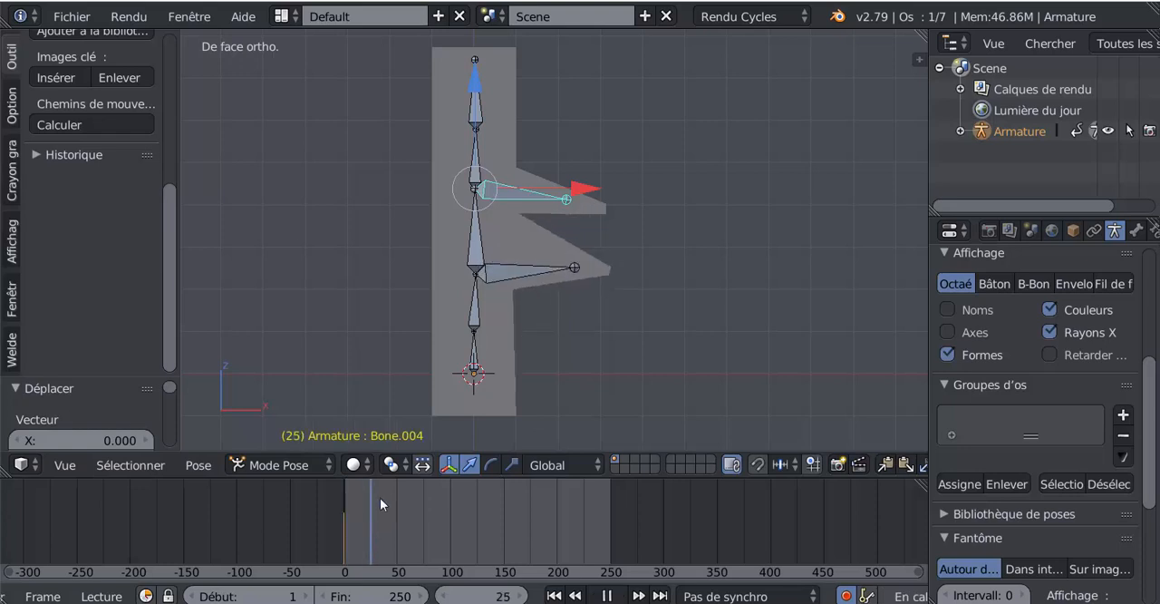
{"action": "key", "text": "Escape"}
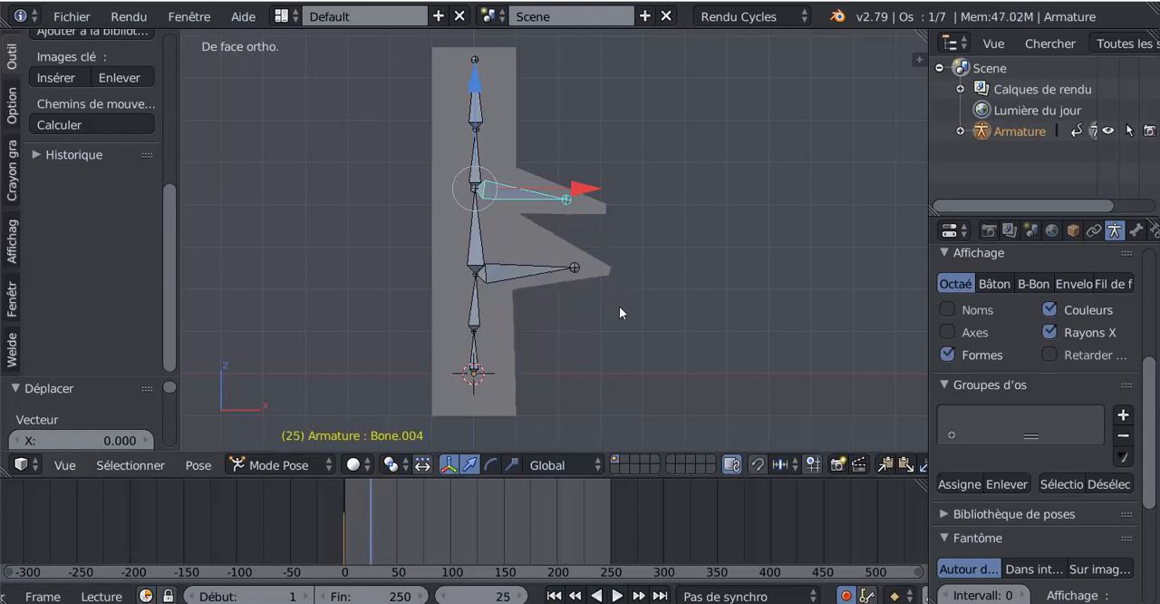
{"action": "key", "text": "r"}
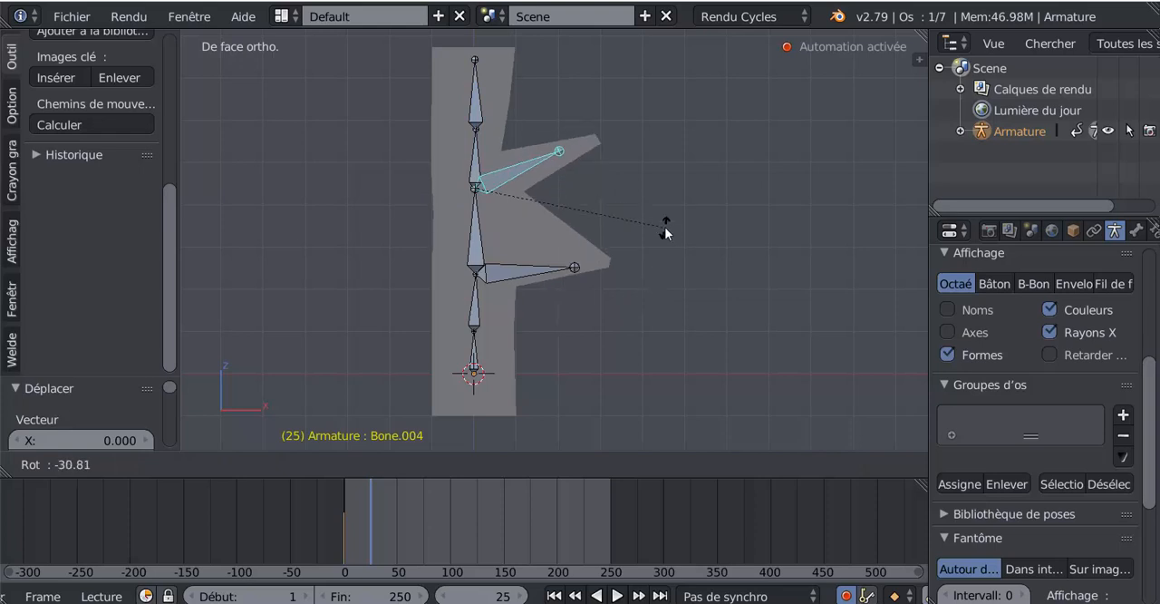
{"action": "left_click", "coordinate": [663, 233]}
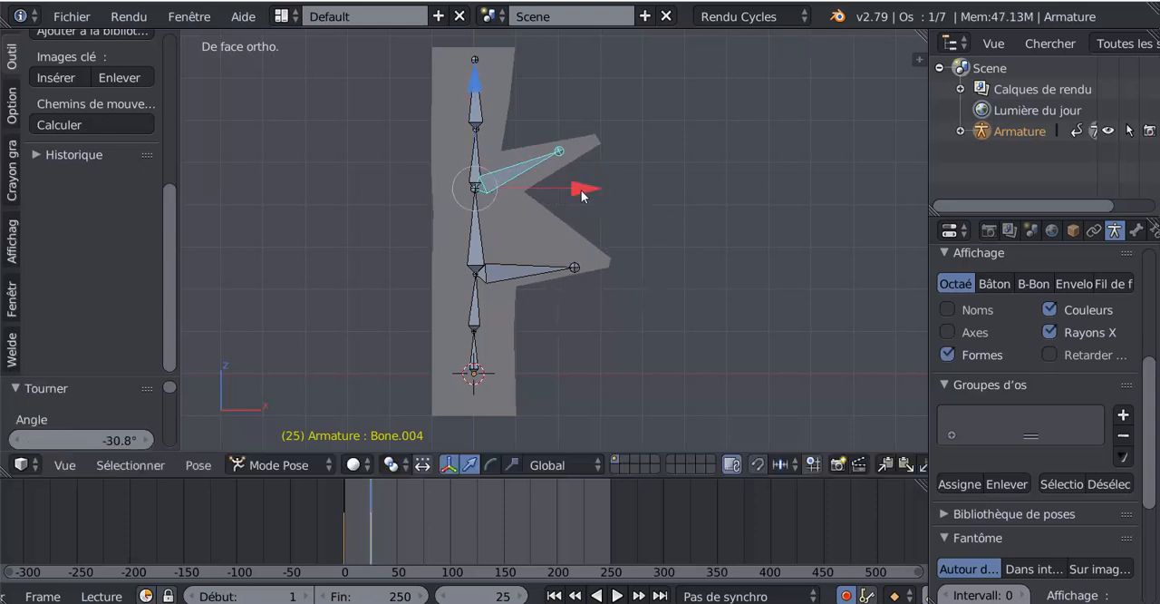
Try rotating the upper arm's bone about the global X axis and shifting it about -0.019 along X.
{"action": "key", "text": "r"}
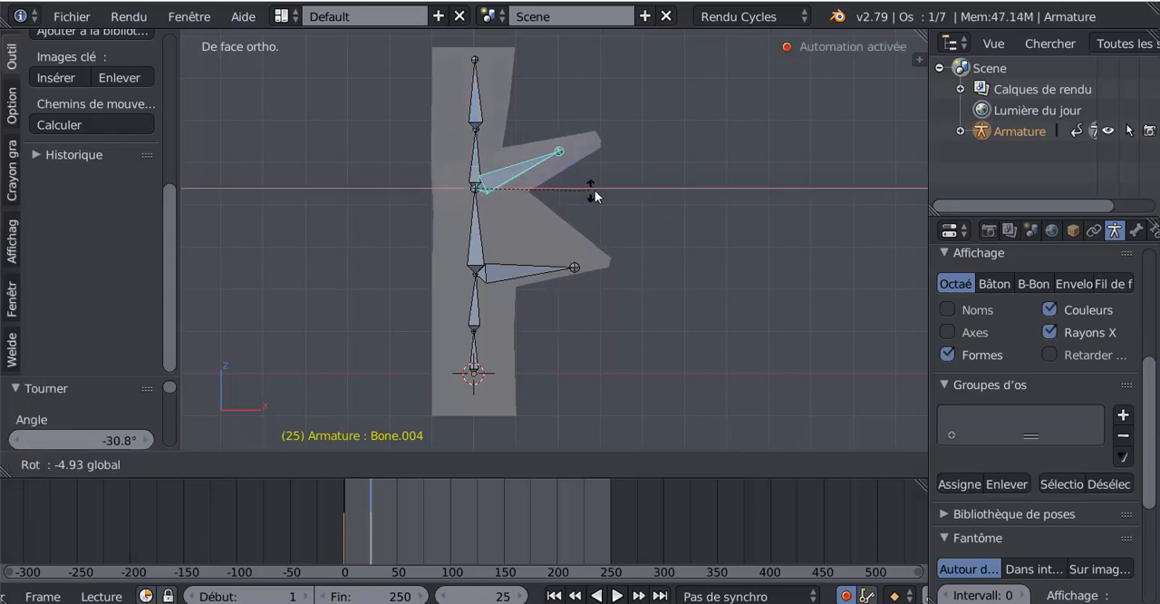
{"action": "left_click_drag", "start_coordinate": [566, 197], "coordinate": [584, 198]}
{"action": "middle_click_drag", "start_coordinate": [621, 225], "coordinate": [643, 343]}
Scale the upper arm's bone up by a factor of about 1.393, and scale it back down by about 0.780.
{"action": "key", "text": "s"}
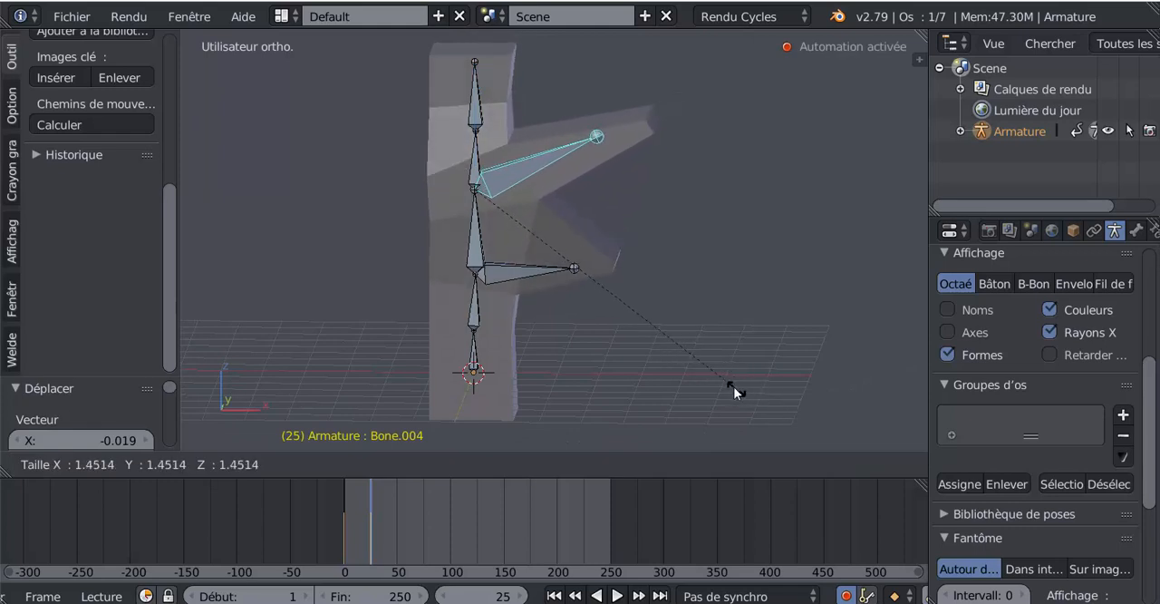
{"action": "left_click", "coordinate": [722, 385]}
{"action": "middle_click_drag", "start_coordinate": [722, 380], "coordinate": [472, 414]}
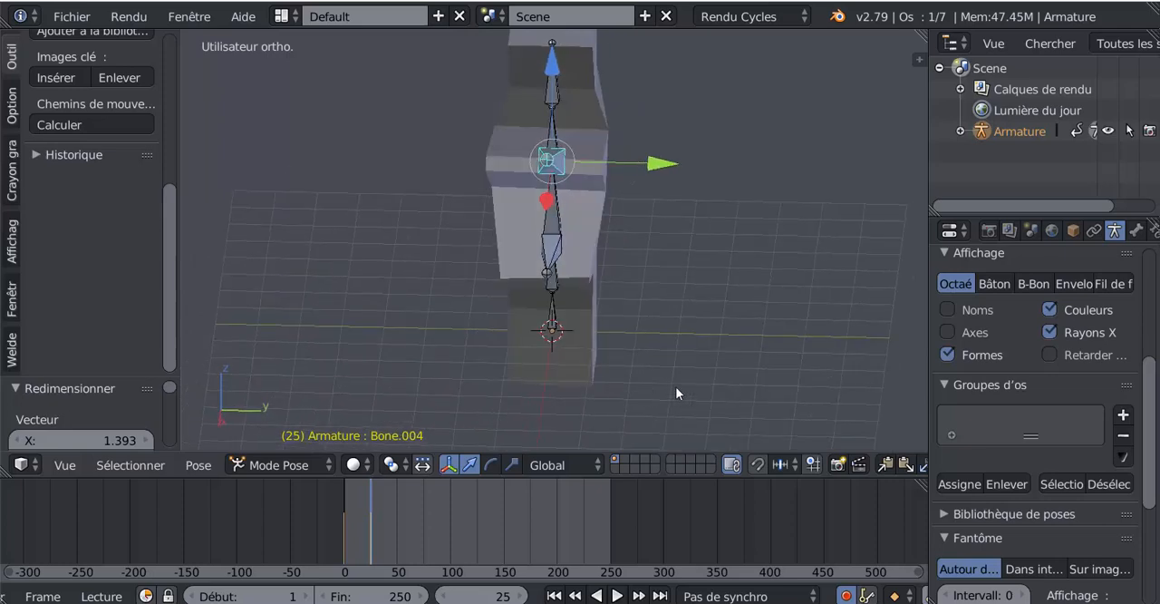
{"action": "key", "text": "s"}
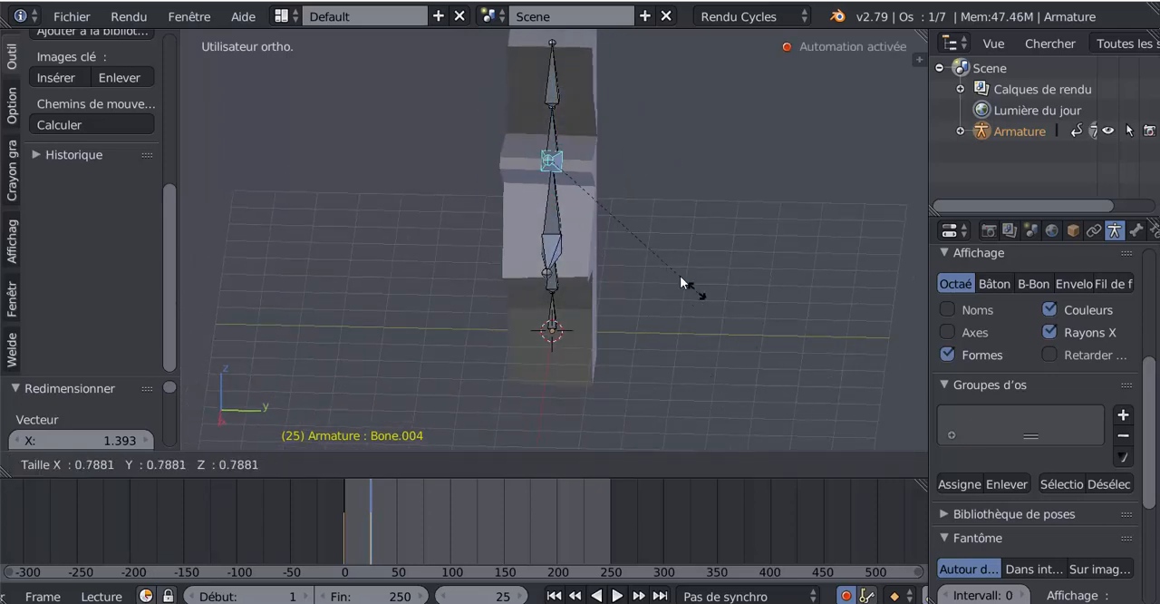
{"action": "left_click", "coordinate": [707, 287]}
{"action": "middle_click_drag", "start_coordinate": [487, 342], "coordinate": [657, 327]}
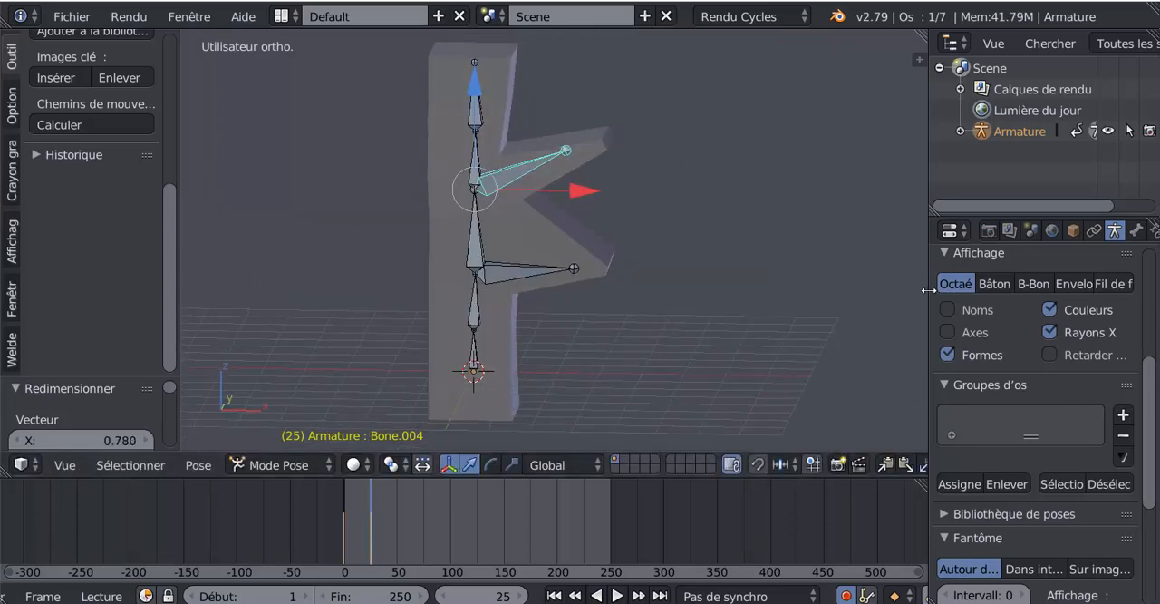
Widen the properties area and bring up the transform values of the upper arm's bone.
{"action": "left_click_drag", "start_coordinate": [924, 297], "coordinate": [831, 302]}
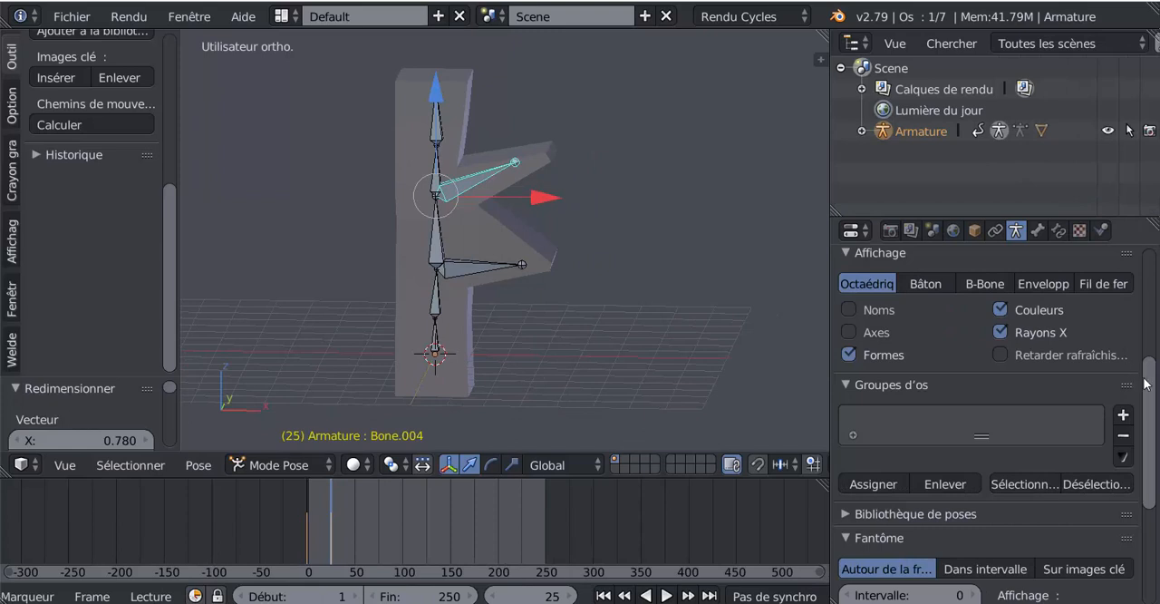
{"action": "scroll", "coordinate": [1145, 384], "scroll_direction": "up", "scroll_amount": 5}
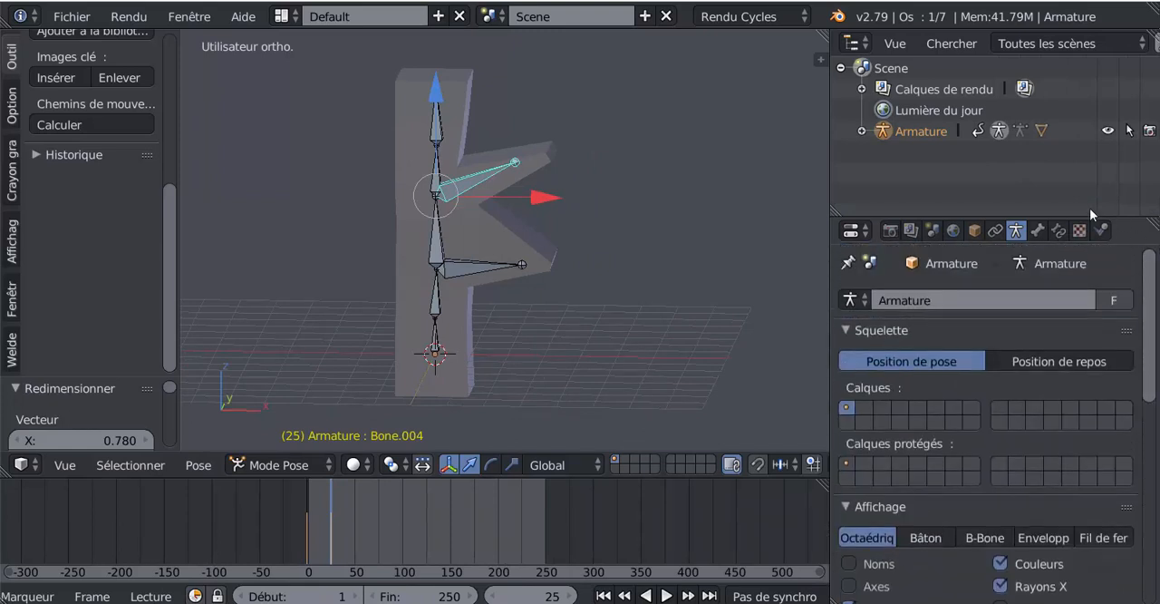
{"action": "left_click", "coordinate": [1037, 231]}
{"action": "scroll", "coordinate": [906, 413], "scroll_direction": "down", "scroll_amount": 6}
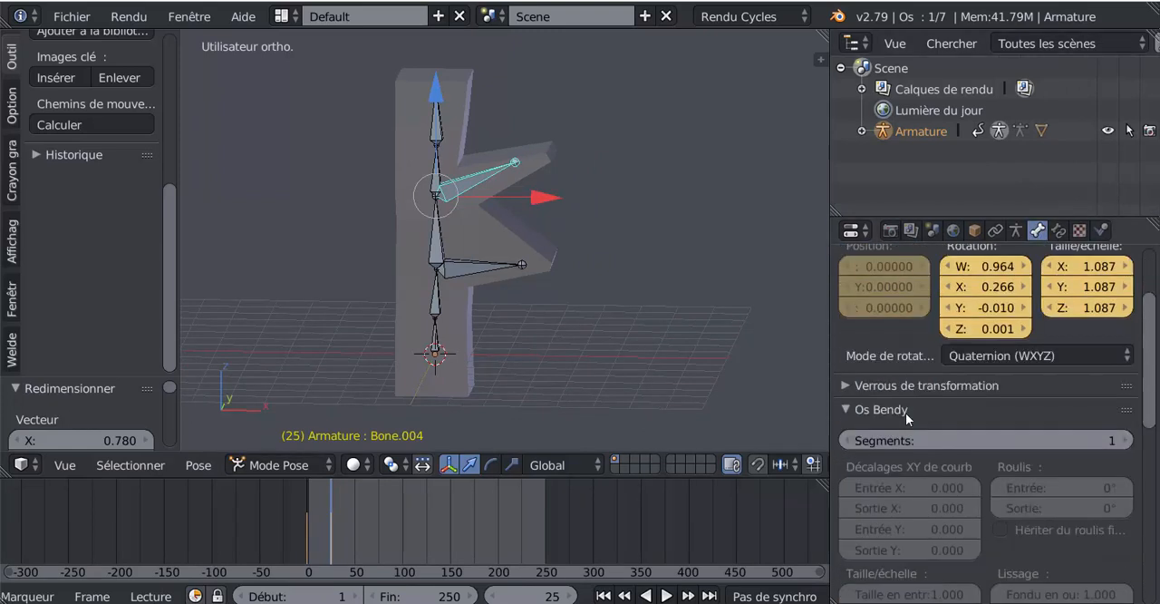
{"action": "scroll", "coordinate": [906, 412], "scroll_direction": "up", "scroll_amount": 3}
Set the upper arm bone's W rotation to 1.464 and its X scale to 1.687.
{"action": "middle_click_drag", "start_coordinate": [645, 349], "coordinate": [544, 374]}
{"action": "left_click_drag", "start_coordinate": [968, 267], "coordinate": [995, 268]}
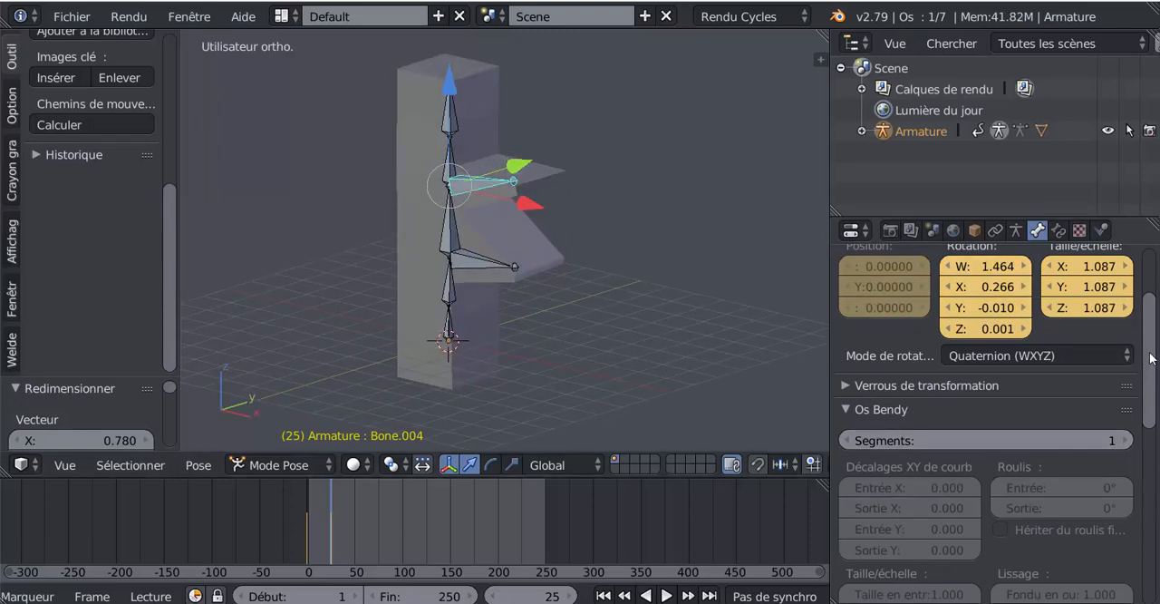
{"action": "scroll", "coordinate": [1151, 358], "scroll_direction": "up", "scroll_amount": 2}
{"action": "left_click_drag", "start_coordinate": [1087, 350], "coordinate": [1124, 350]}
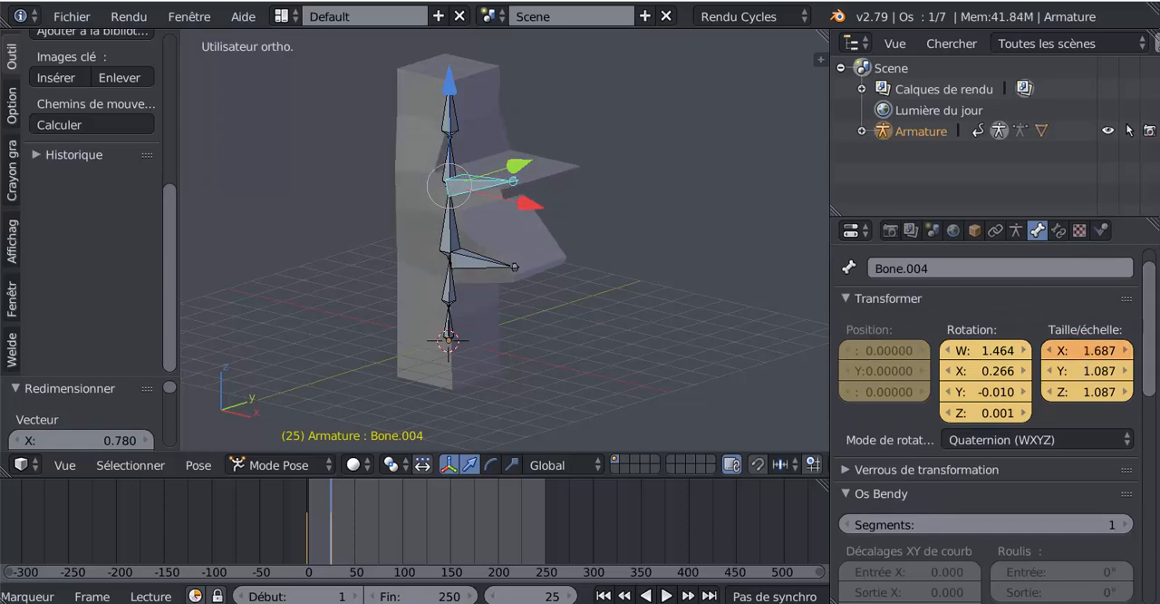
Set the scale of the column's second bone from the base to 1.100 in X and 0.900 in Y.
{"action": "right_click", "coordinate": [448, 304]}
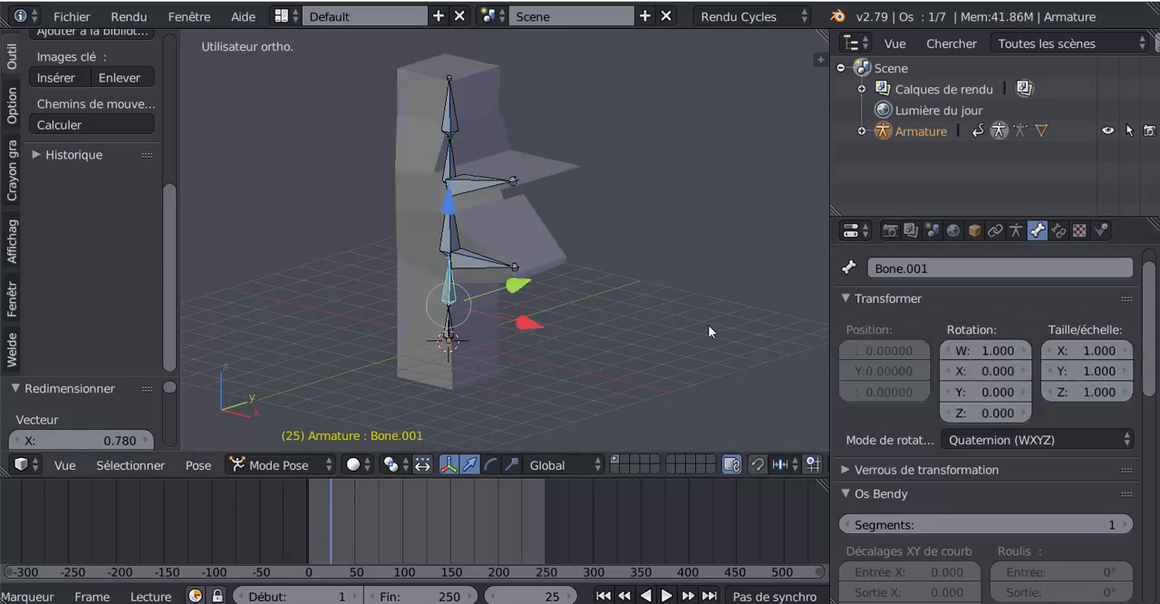
{"action": "left_click_drag", "start_coordinate": [1079, 350], "coordinate": [1138, 350]}
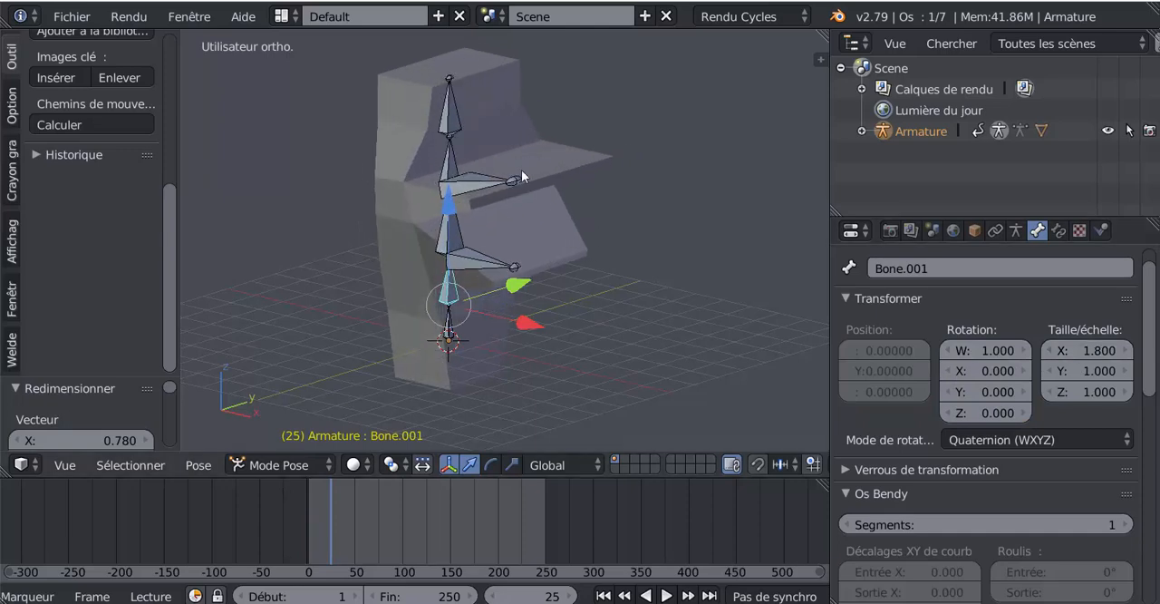
{"action": "middle_click_drag", "start_coordinate": [521, 170], "coordinate": [598, 302]}
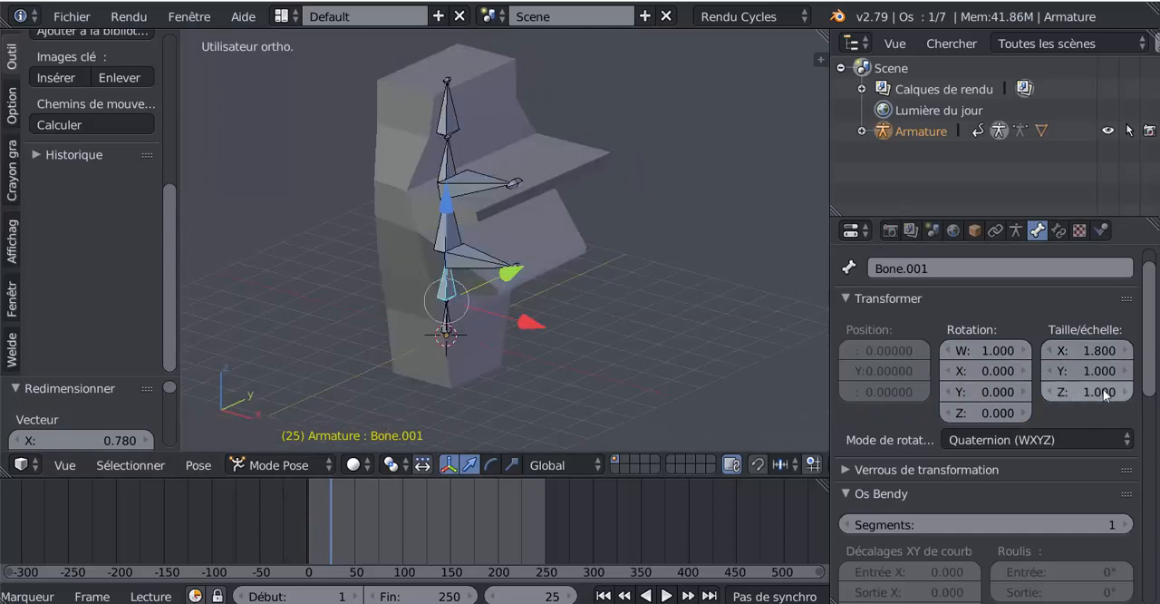
{"action": "left_click_drag", "start_coordinate": [1097, 370], "coordinate": [1056, 350]}
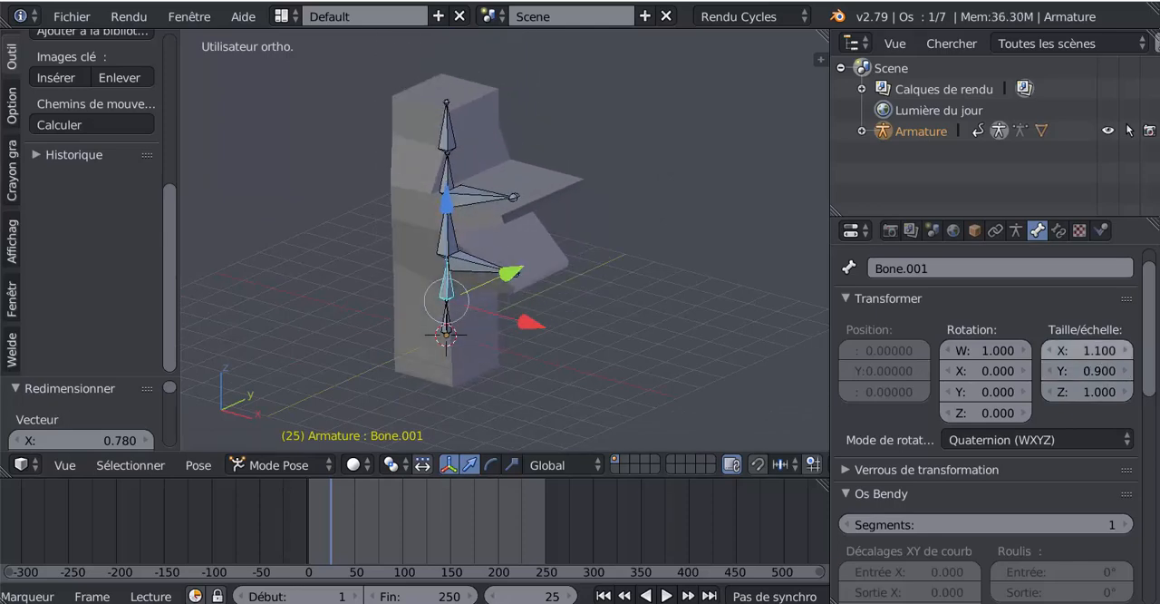
Return to frame 0 and insert scale keyframes for the column's second bone from the base.
{"action": "middle_click_drag", "start_coordinate": [580, 363], "coordinate": [599, 381]}
{"action": "left_click_drag", "start_coordinate": [357, 519], "coordinate": [292, 547]}
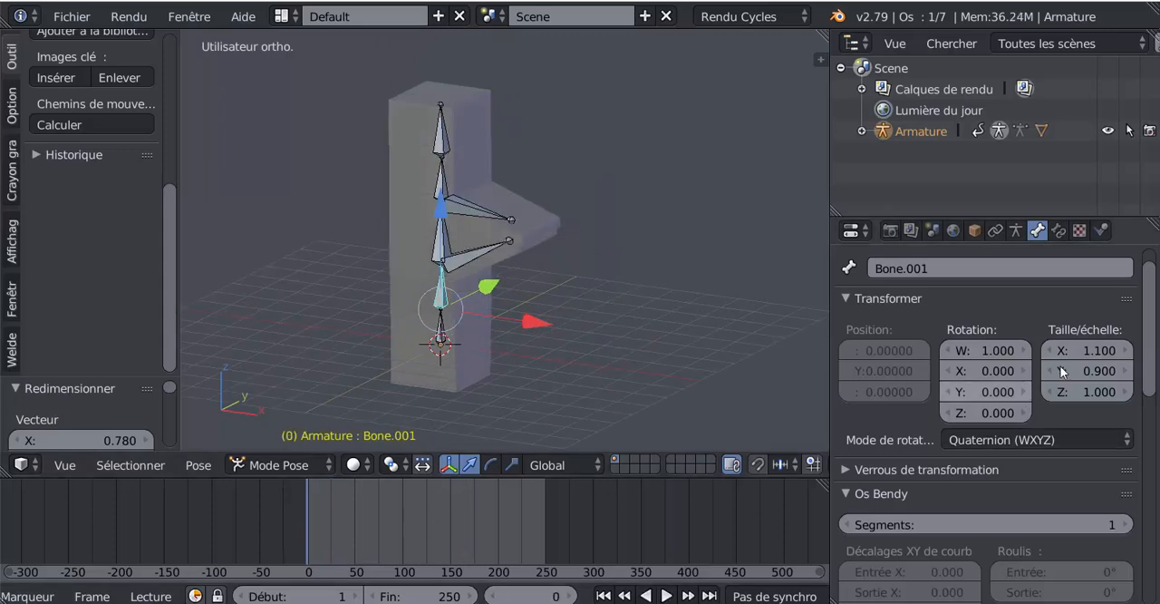
{"action": "mouse_move", "coordinate": [1062, 372]}
{"action": "left_mouse_down"}
{"action": "mouse_move", "coordinate": [1086, 371]}
{"action": "mouse_move", "coordinate": [1041, 372]}
{"action": "mouse_move", "coordinate": [1096, 372]}
{"action": "mouse_move", "coordinate": [1060, 371]}
{"action": "left_mouse_up"}
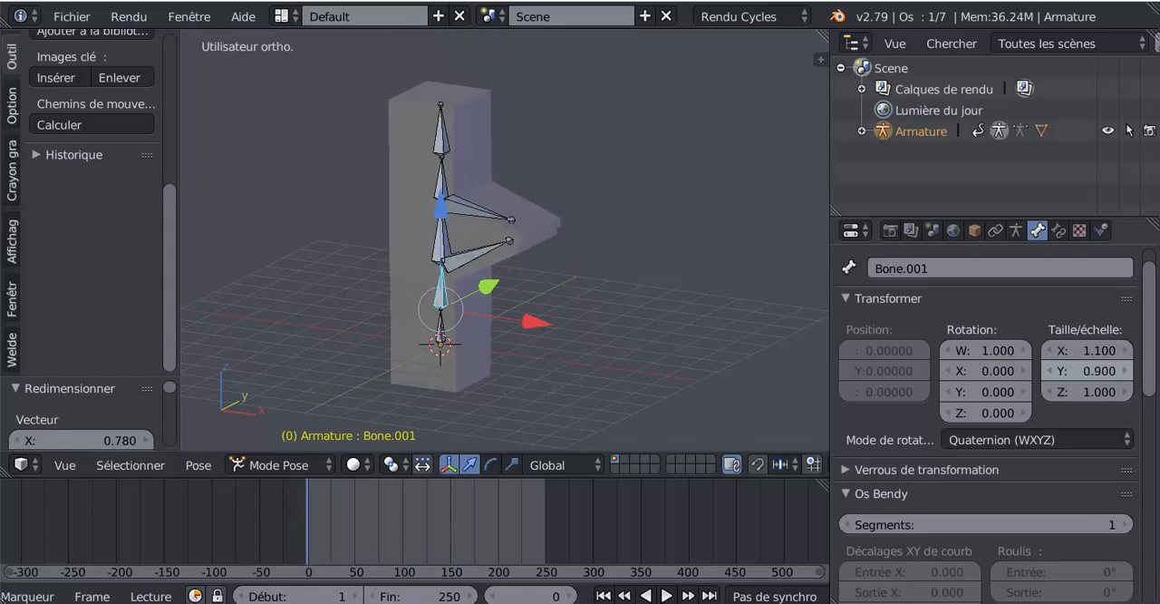
{"action": "right_click", "coordinate": [1081, 372]}
{"action": "right_click", "coordinate": [1093, 368]}
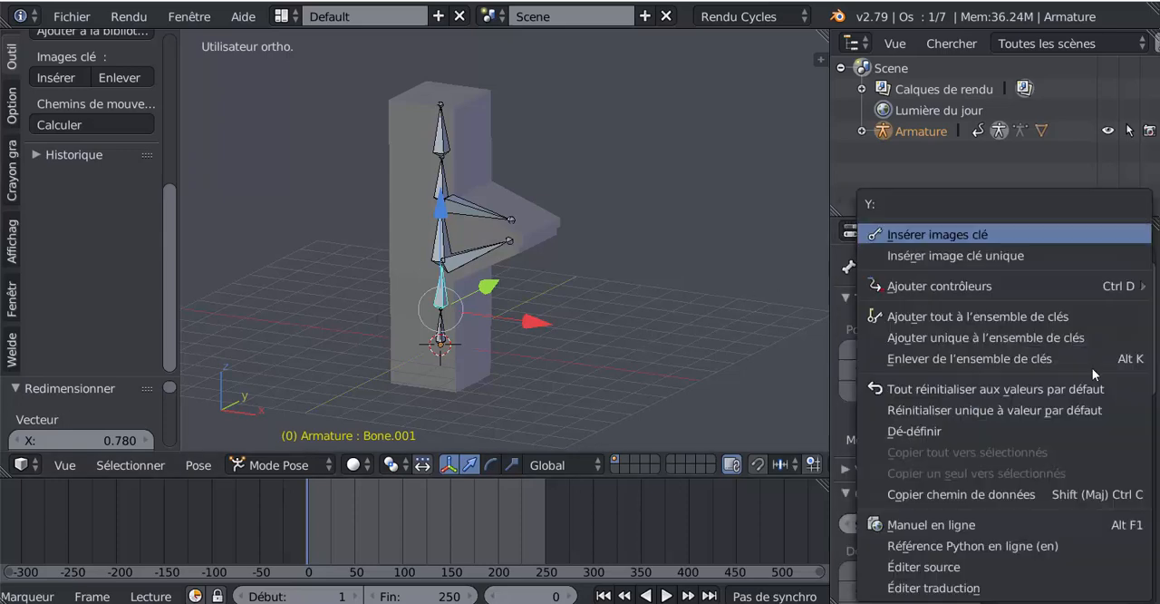
{"action": "left_click", "coordinate": [920, 233]}
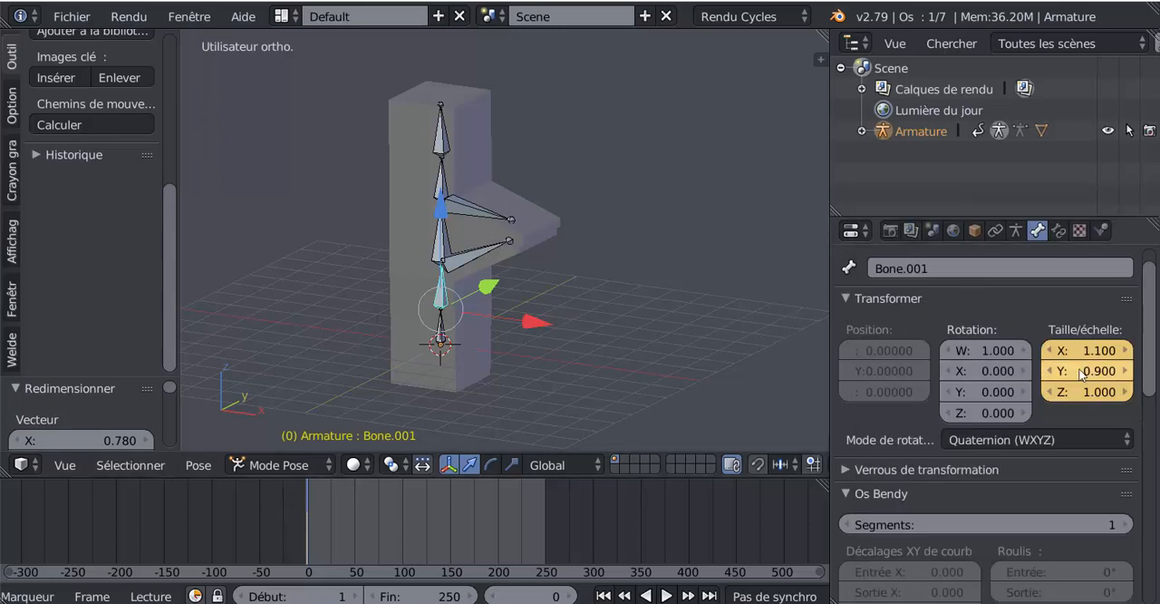
Set the second bone's Y scale to 0.600 at frame 37 and return to frame 0.
{"action": "left_click", "coordinate": [343, 527]}
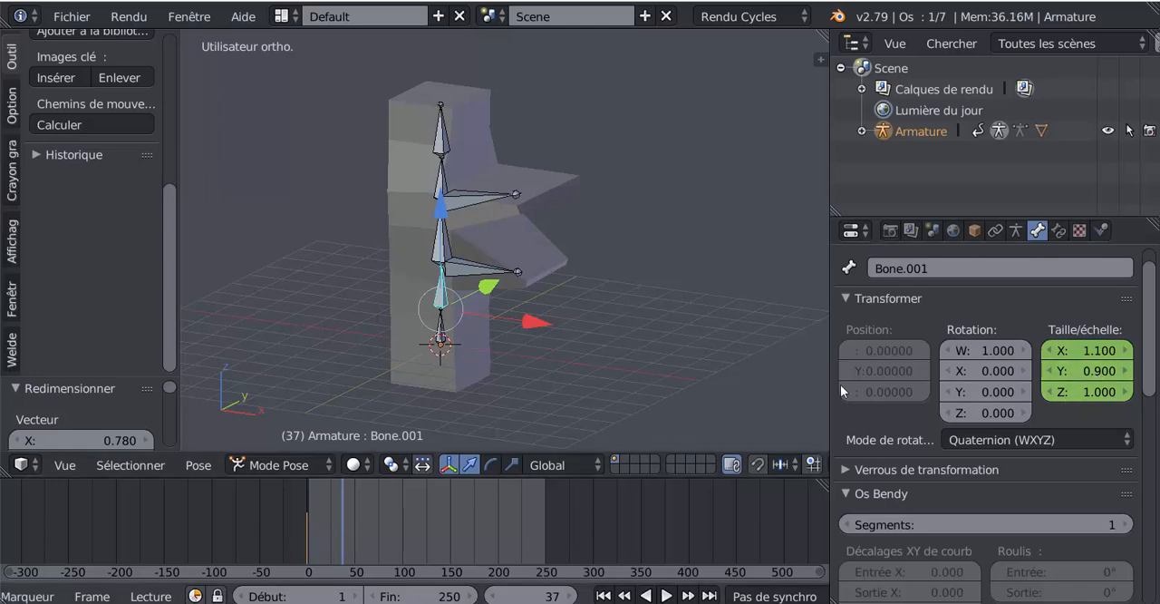
{"action": "mouse_move", "coordinate": [1083, 370]}
{"action": "left_mouse_down"}
{"action": "mouse_move", "coordinate": [1056, 370]}
{"action": "mouse_move", "coordinate": [1085, 371]}
{"action": "left_mouse_up"}
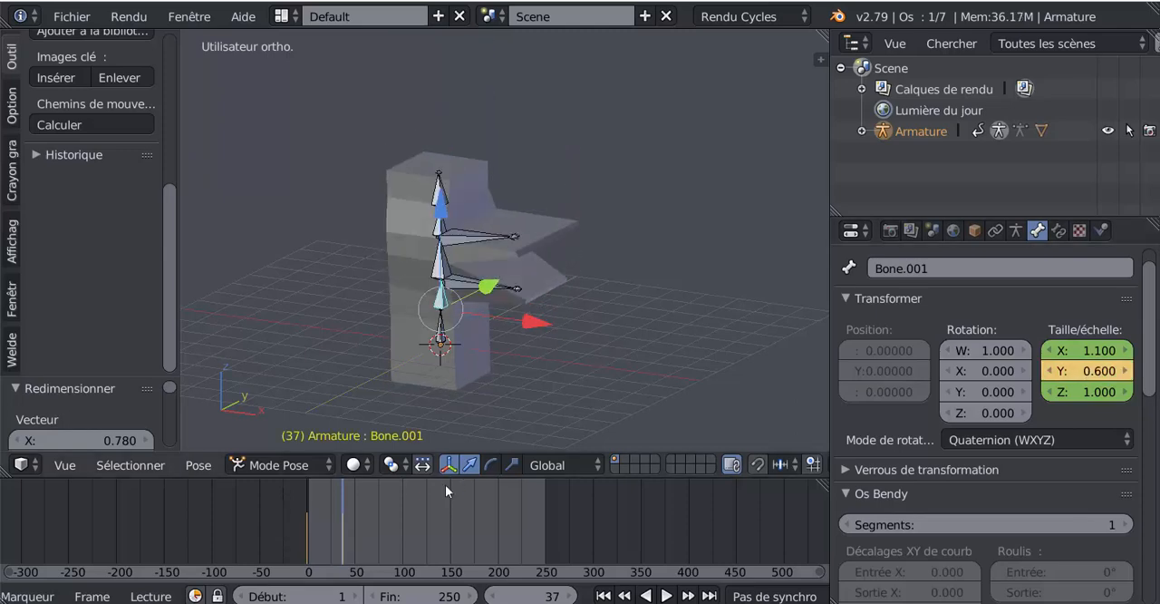
{"action": "left_click_drag", "start_coordinate": [349, 530], "coordinate": [285, 544]}
{"action": "key", "text": "alt+a"}
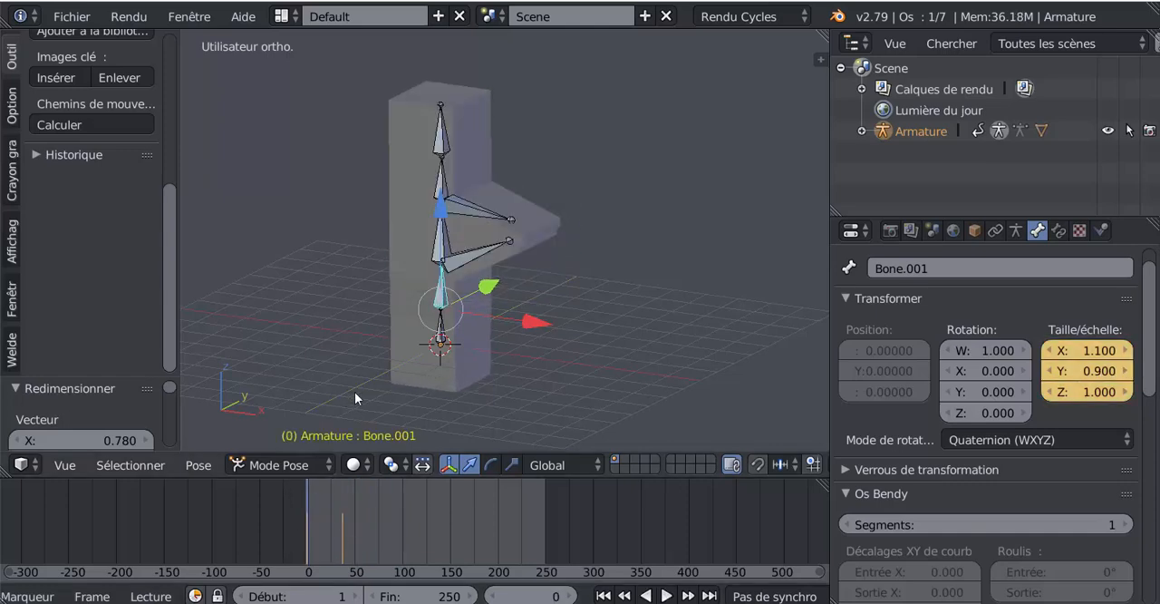
Enlarge the 3D view by shrinking the timeline and the properties area.
{"action": "mouse_move", "coordinate": [355, 391]}
{"action": "middle_mouse_down"}
{"action": "mouse_move", "coordinate": [385, 353]}
{"action": "mouse_move", "coordinate": [353, 385]}
{"action": "middle_mouse_up"}
{"action": "scroll", "coordinate": [362, 383], "scroll_direction": "up", "scroll_amount": 2}
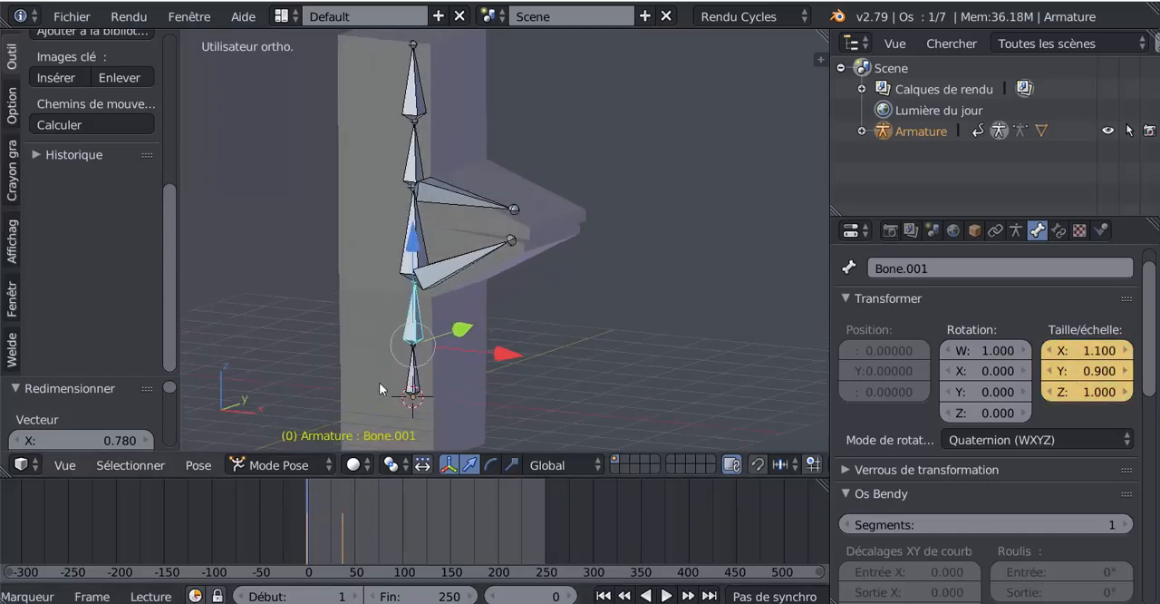
{"action": "middle_click_drag", "start_coordinate": [534, 368], "coordinate": [589, 426]}
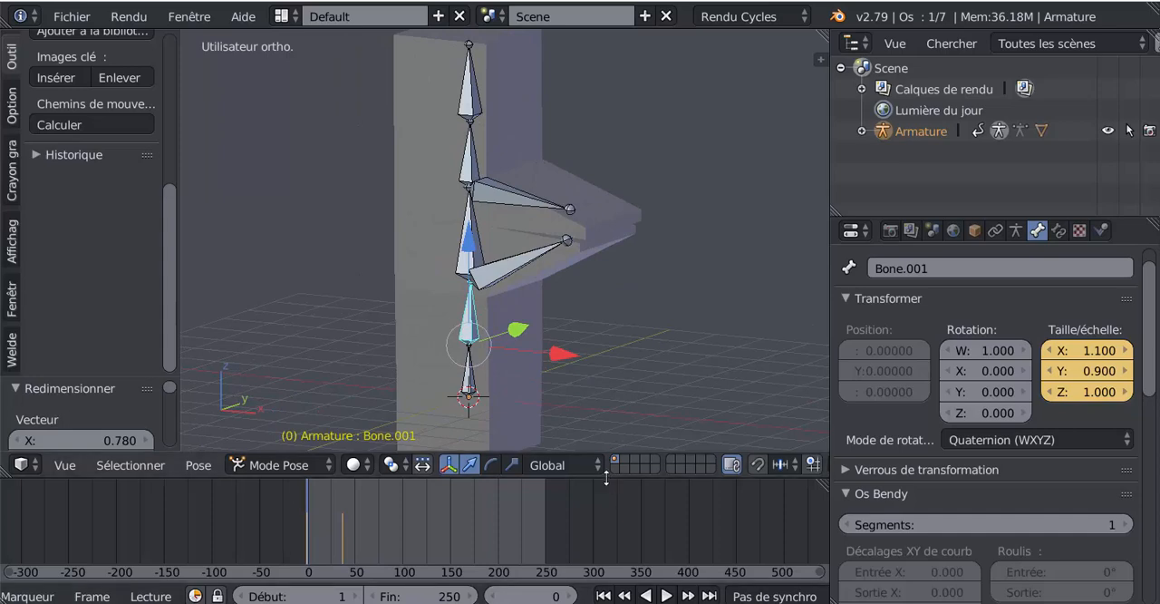
{"action": "left_click_drag", "start_coordinate": [607, 491], "coordinate": [605, 547]}
{"action": "middle_click_drag", "start_coordinate": [585, 405], "coordinate": [523, 439]}
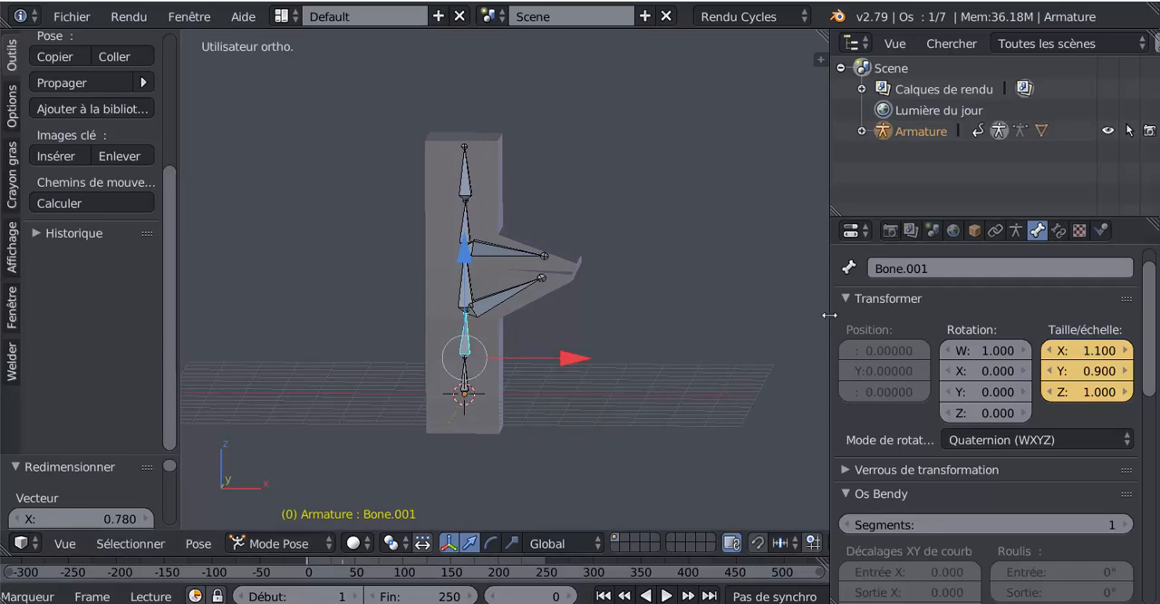
{"action": "left_click_drag", "start_coordinate": [830, 313], "coordinate": [995, 308]}
{"action": "middle_click_drag", "start_coordinate": [715, 334], "coordinate": [717, 329]}
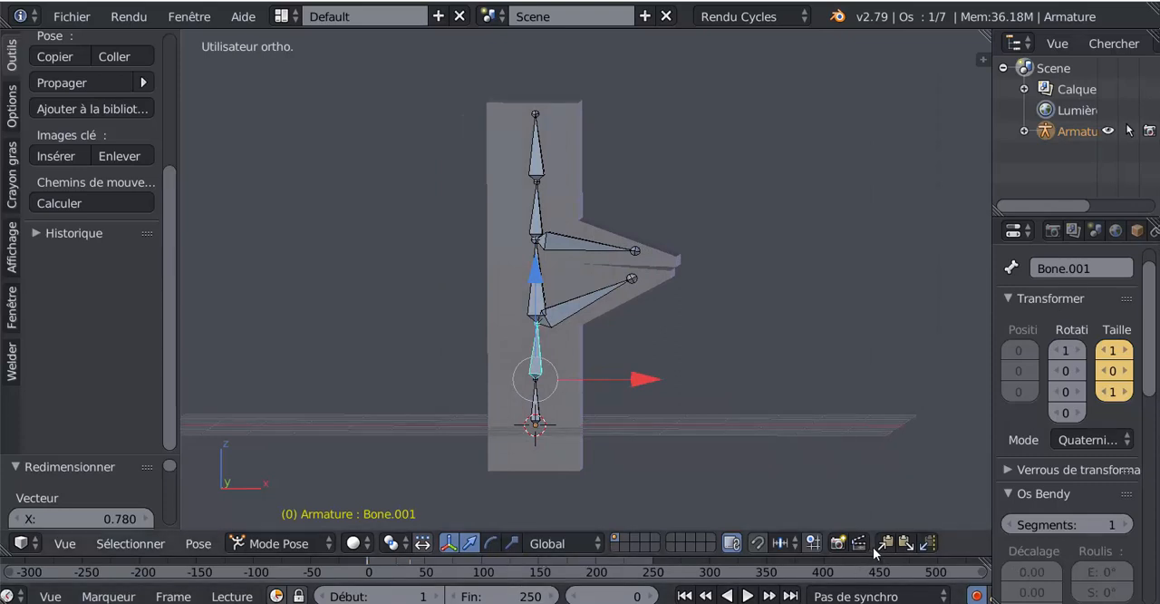
Restore the timeline's height and play the bone animation, then stop it.
{"action": "left_click_drag", "start_coordinate": [948, 554], "coordinate": [948, 488]}
{"action": "key", "text": "alt+a"}
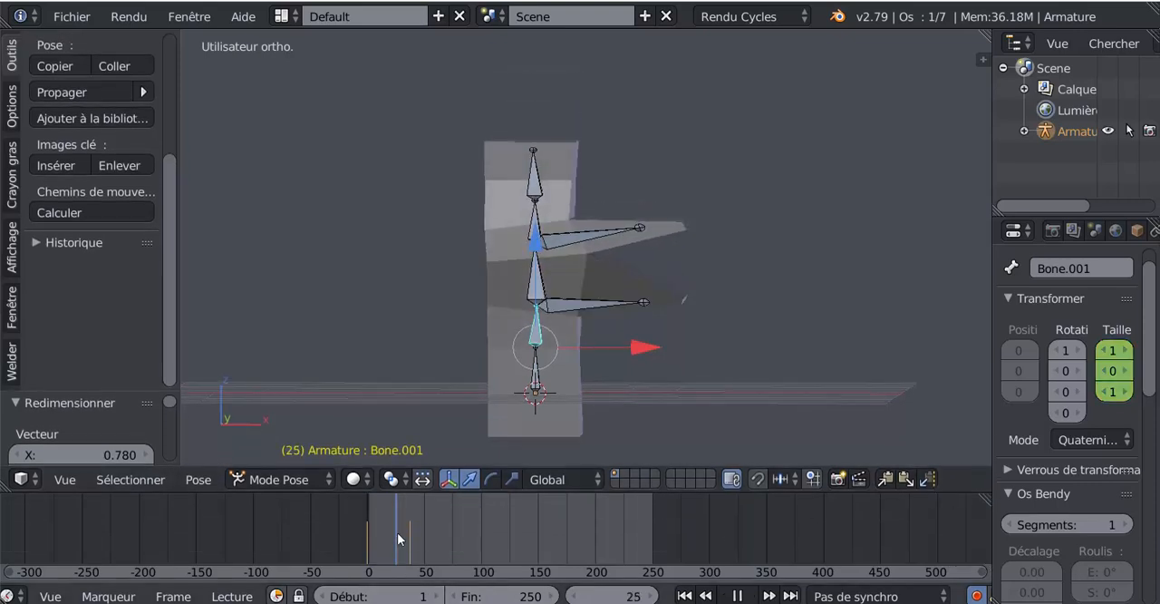
{"action": "key", "text": "Escape"}
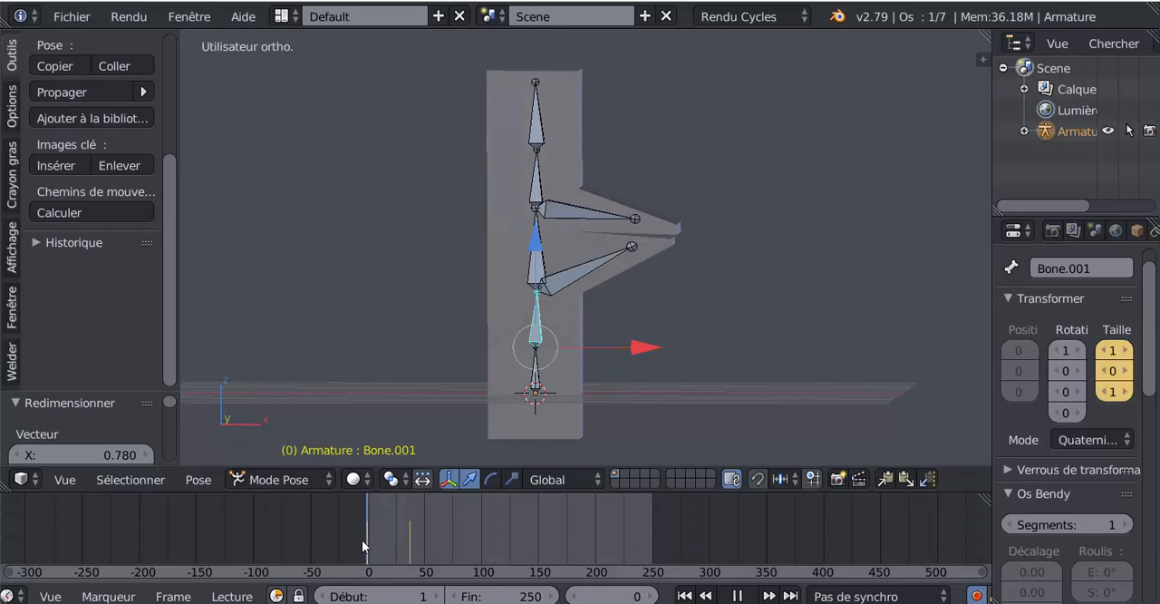
Widen the properties area and add a Subdivision Surface modifier to the column mesh with 2 view subdivisions.
{"action": "middle_click_drag", "start_coordinate": [583, 336], "coordinate": [572, 342]}
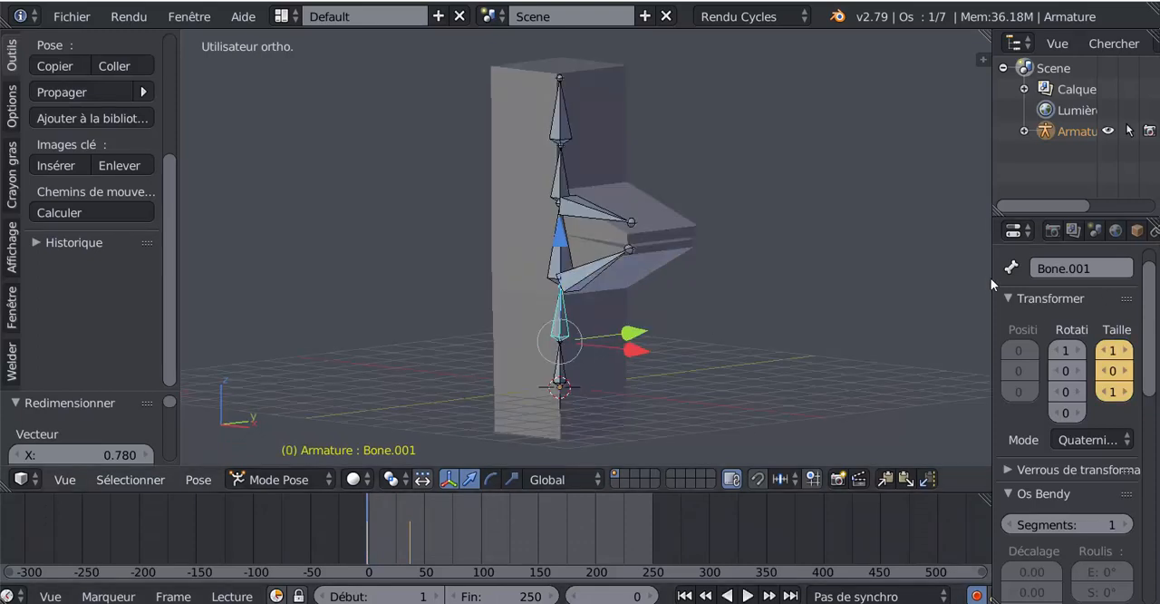
{"action": "left_click_drag", "start_coordinate": [991, 298], "coordinate": [897, 299]}
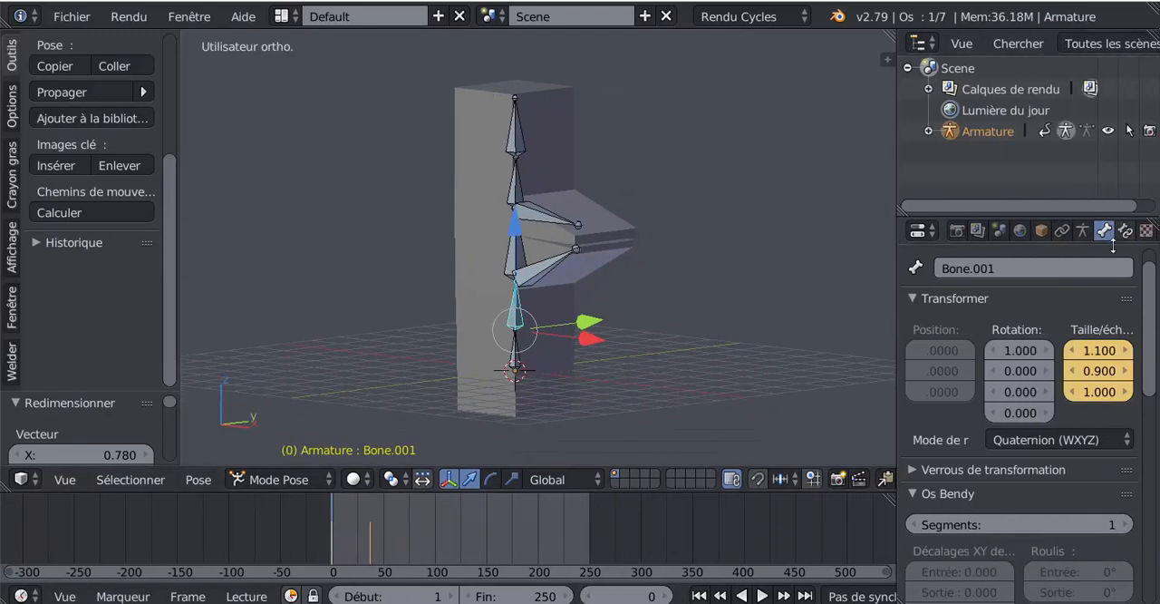
{"action": "right_click", "coordinate": [552, 199]}
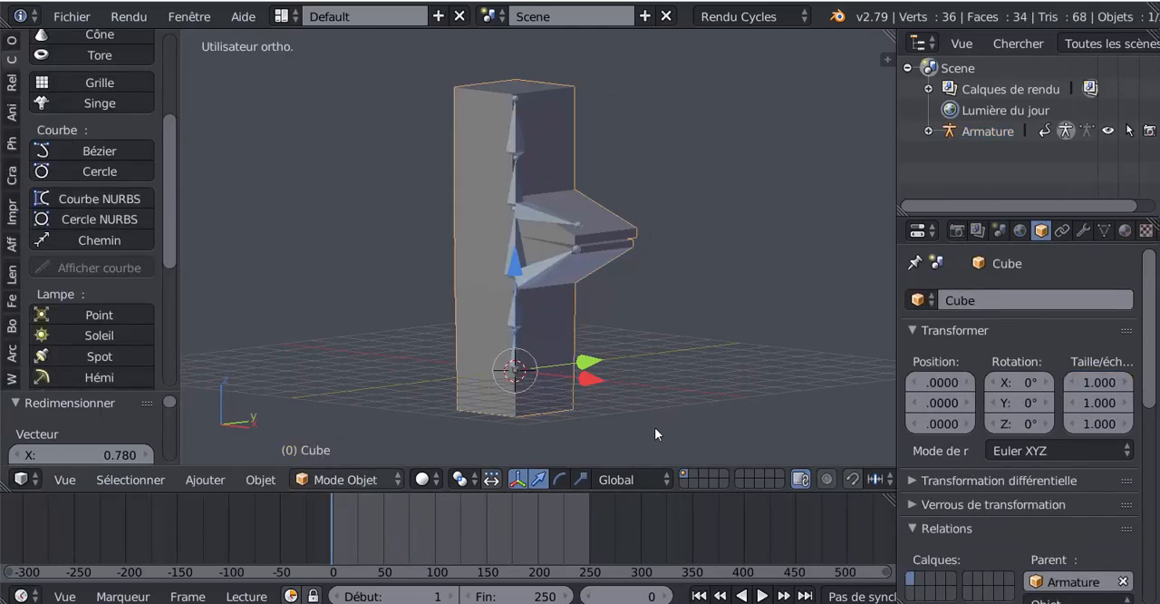
{"action": "left_click", "coordinate": [1086, 232]}
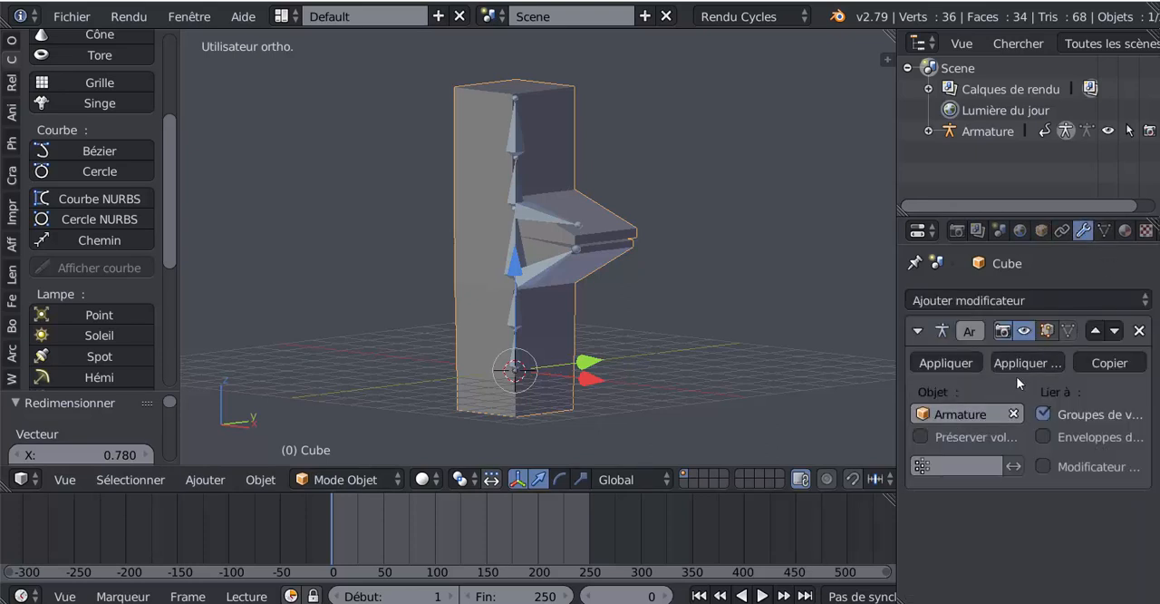
{"action": "left_click", "coordinate": [1050, 300]}
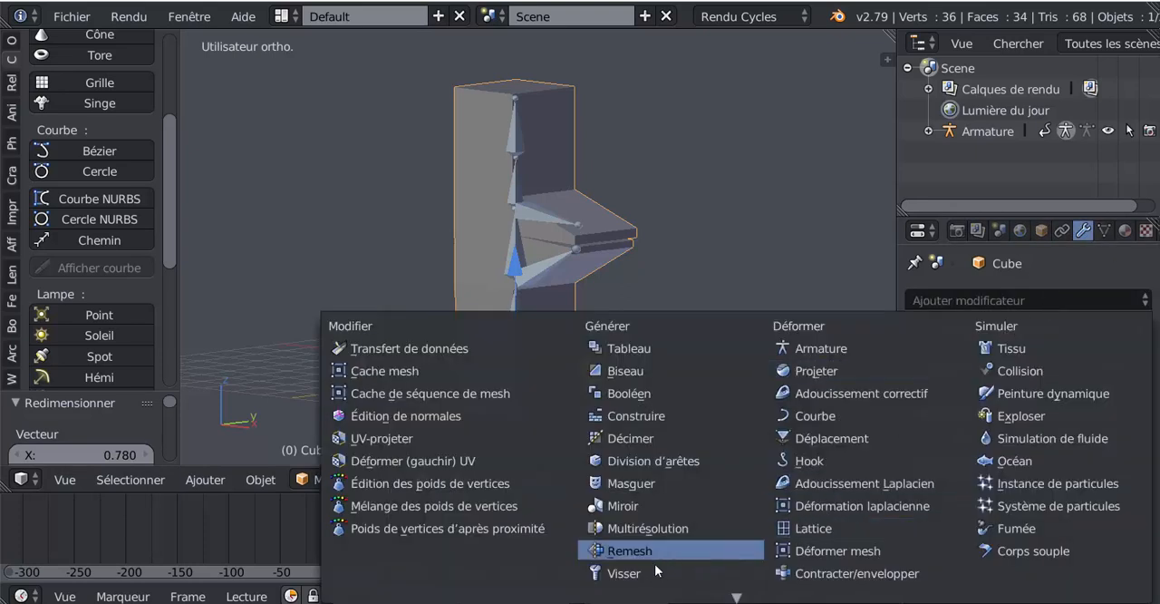
{"action": "mouse_move", "coordinate": [837, 587]}
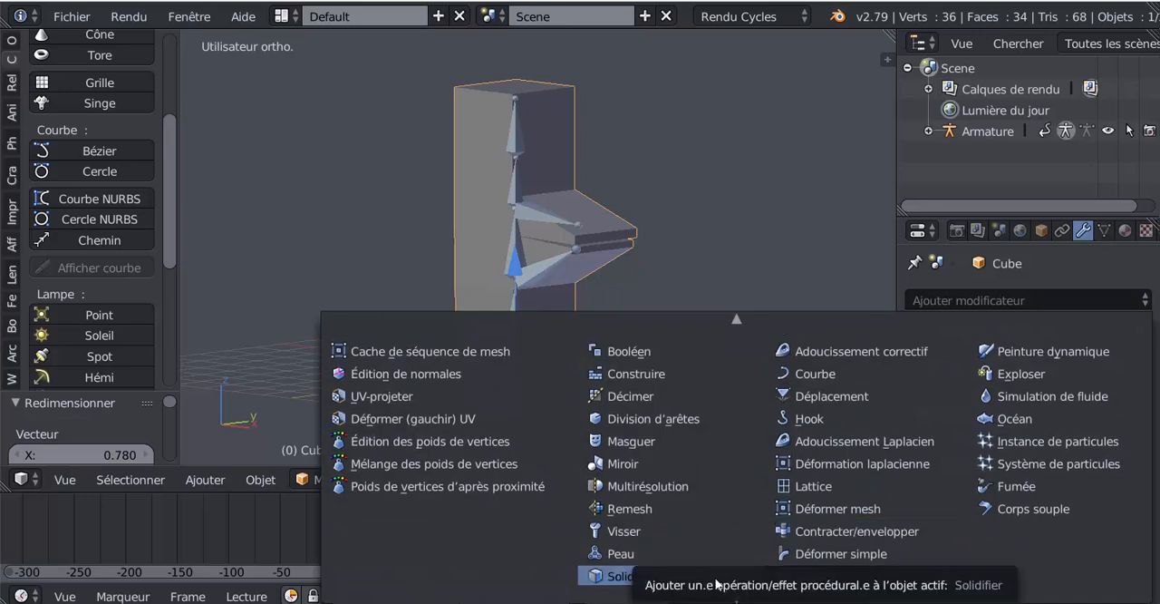
{"action": "mouse_move", "coordinate": [926, 598]}
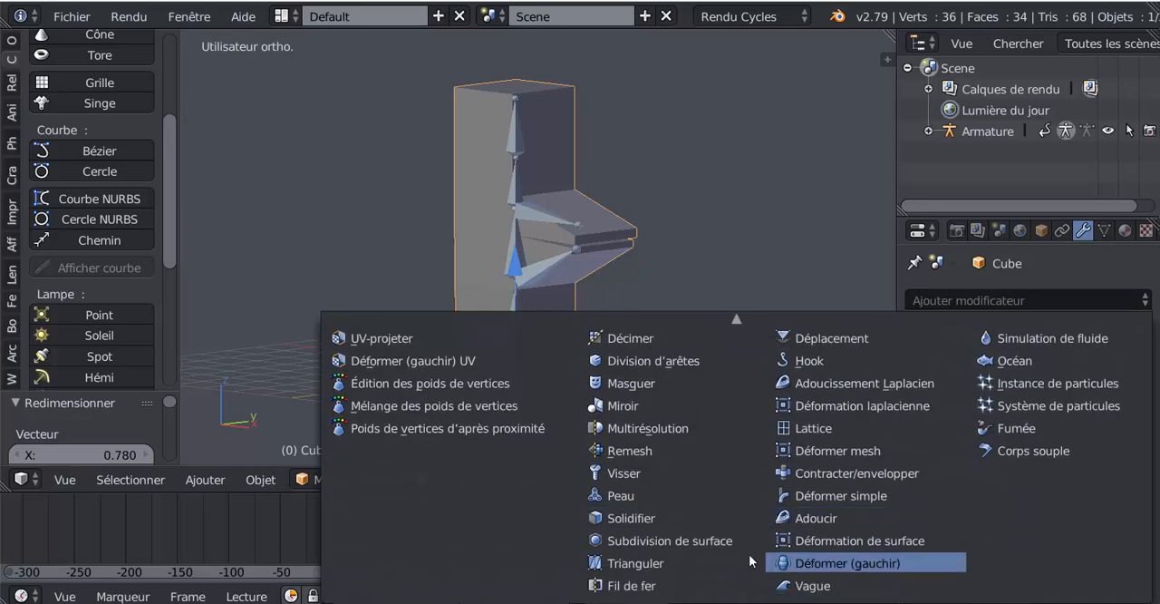
{"action": "left_click", "coordinate": [664, 540]}
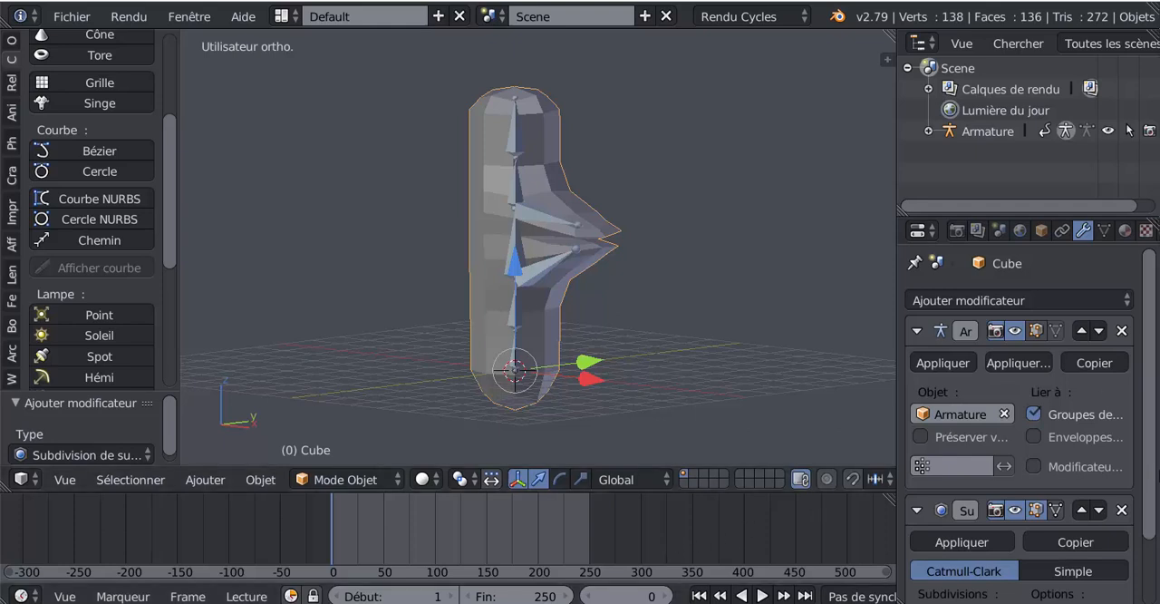
{"action": "scroll", "coordinate": [1140, 470], "scroll_direction": "down", "scroll_amount": 2}
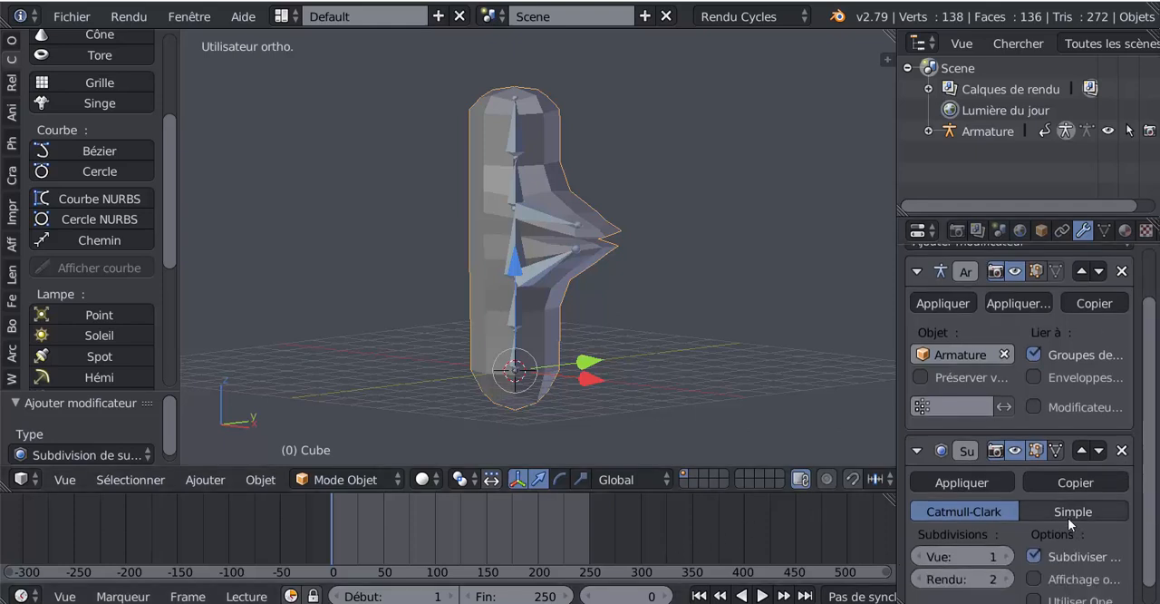
{"action": "left_click", "coordinate": [1015, 564]}
{"action": "middle_click_drag", "start_coordinate": [781, 390], "coordinate": [807, 383]}
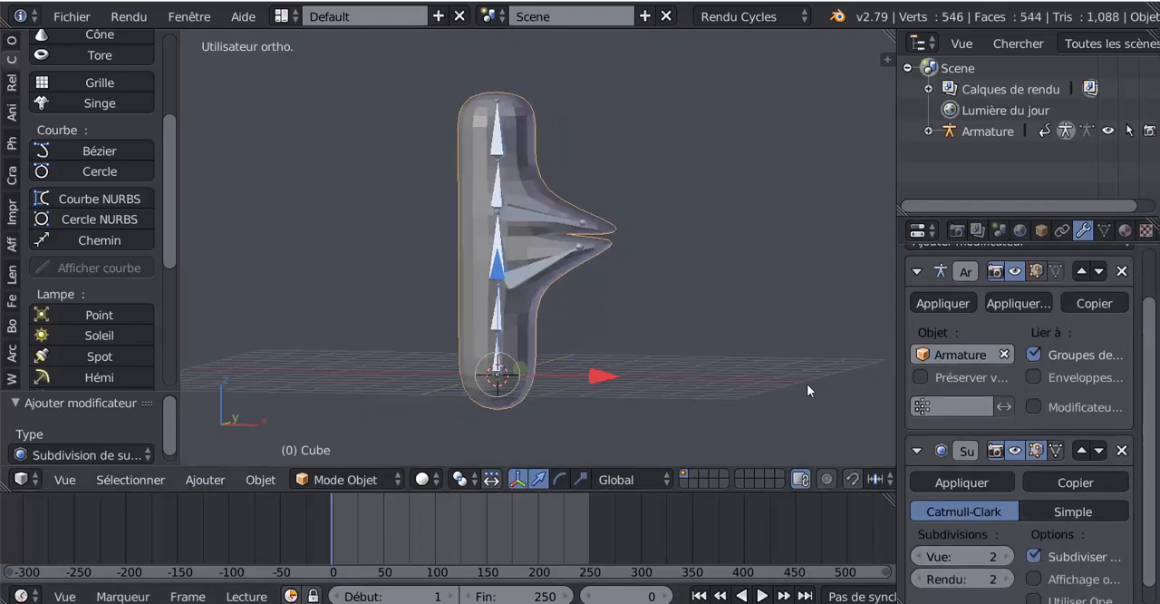
Apply smooth shading to the column mesh.
{"action": "left_click", "coordinate": [12, 41]}
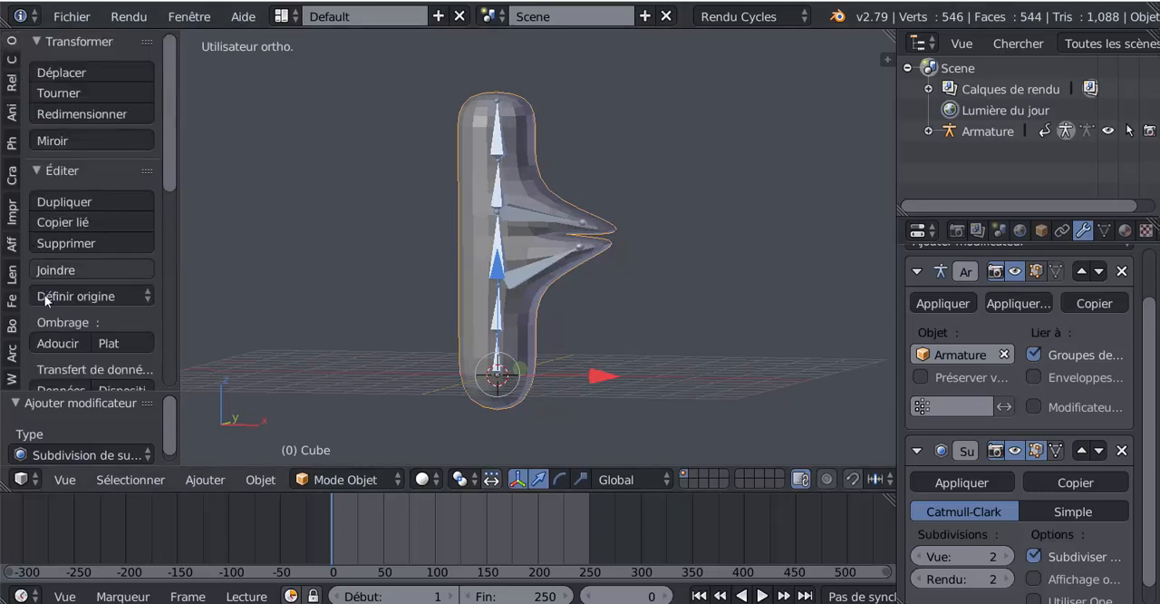
{"action": "left_click", "coordinate": [50, 341]}
{"action": "mouse_move", "coordinate": [541, 357]}
{"action": "middle_mouse_down"}
{"action": "mouse_move", "coordinate": [539, 371]}
{"action": "mouse_move", "coordinate": [577, 366]}
{"action": "middle_mouse_up"}
{"action": "middle_click_drag", "start_coordinate": [554, 218], "coordinate": [489, 145]}
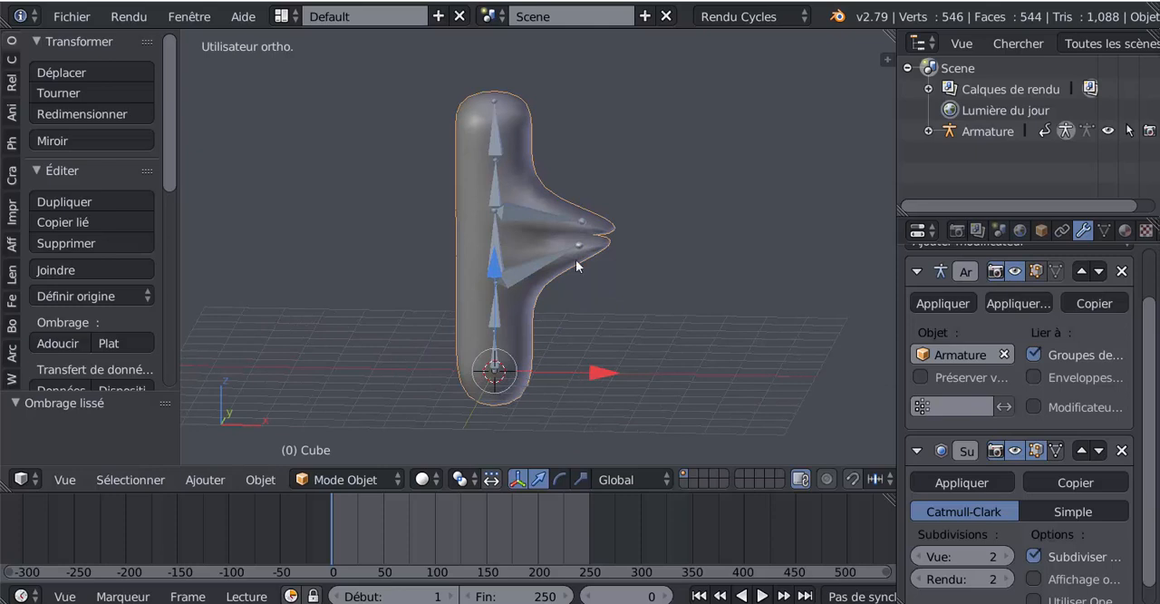
Select the column's middle bone and switch the armature's X-Ray display off and back on.
{"action": "right_click", "coordinate": [491, 234]}
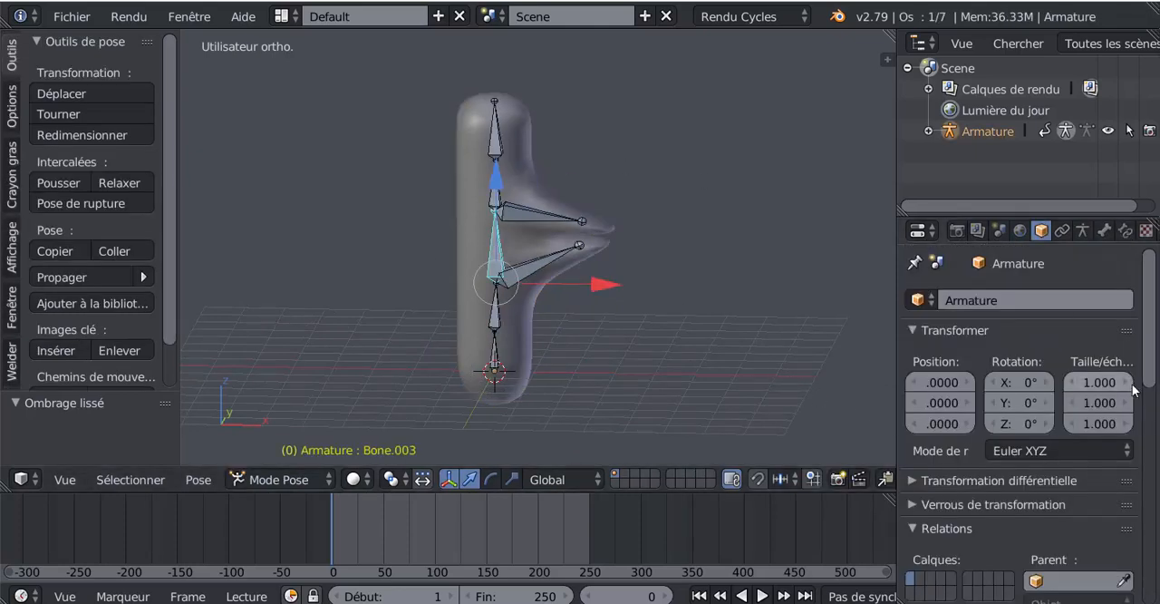
{"action": "left_click", "coordinate": [1084, 231]}
{"action": "scroll", "coordinate": [1051, 497], "scroll_direction": "down", "scroll_amount": 3}
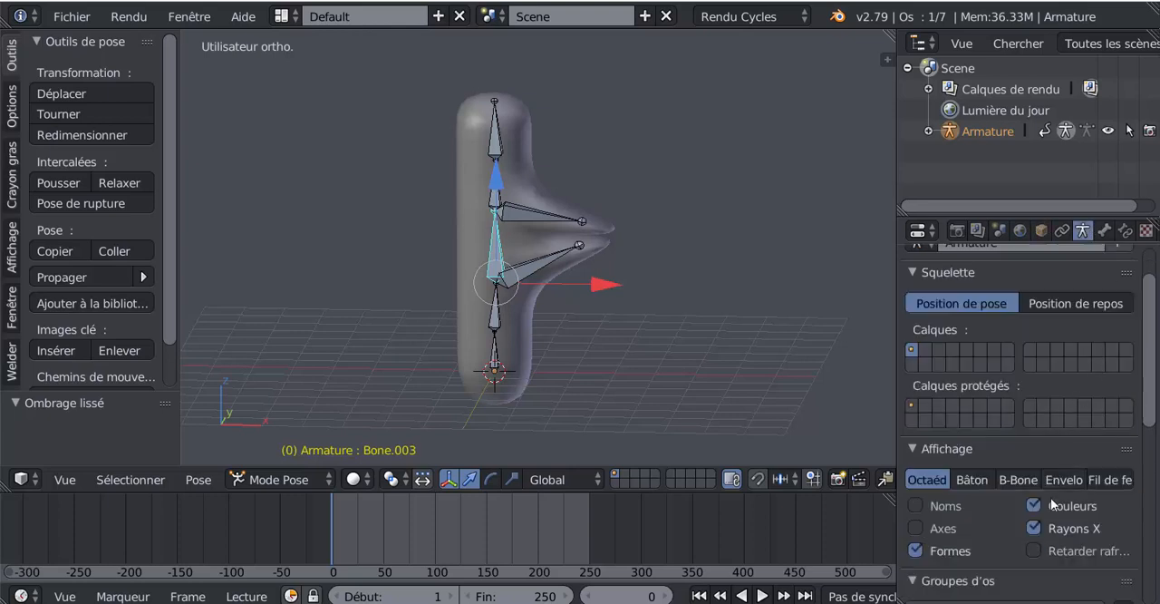
{"action": "left_click", "coordinate": [1034, 469]}
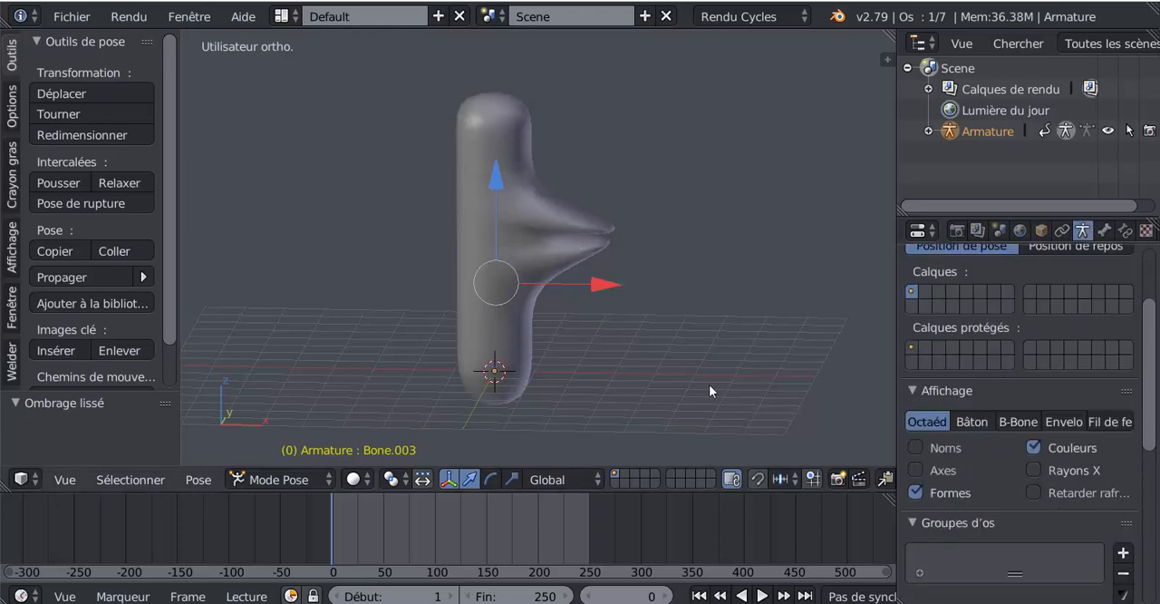
{"action": "middle_click_drag", "start_coordinate": [709, 384], "coordinate": [816, 408]}
{"action": "left_click", "coordinate": [1037, 471]}
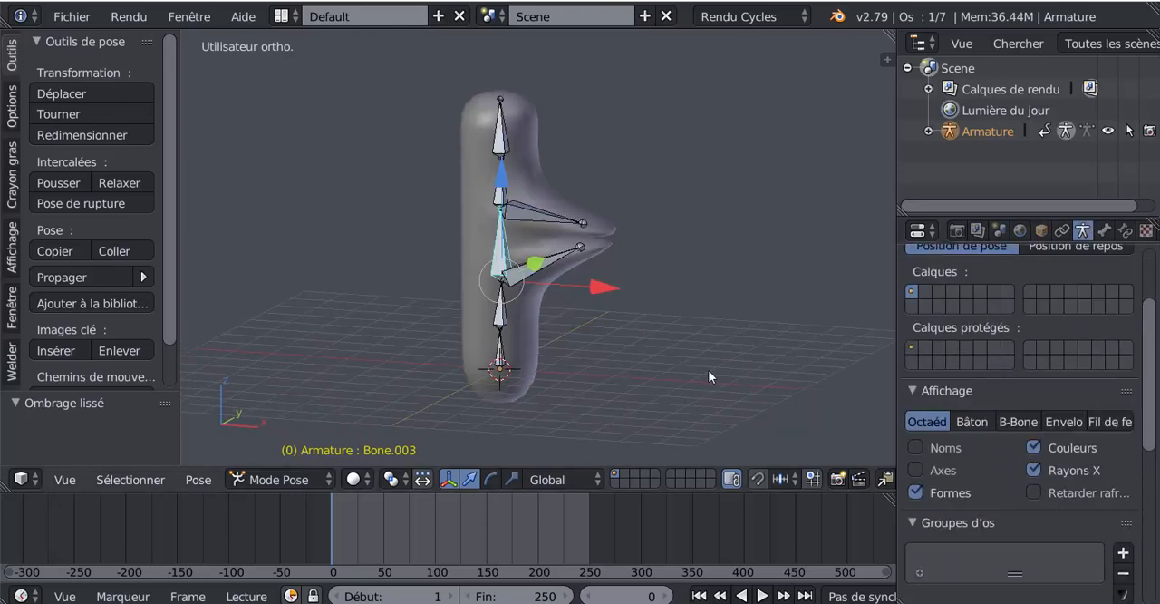
Enlarge the outliner and toggle the armature's visibility off and back on.
{"action": "left_click", "coordinate": [1108, 132]}
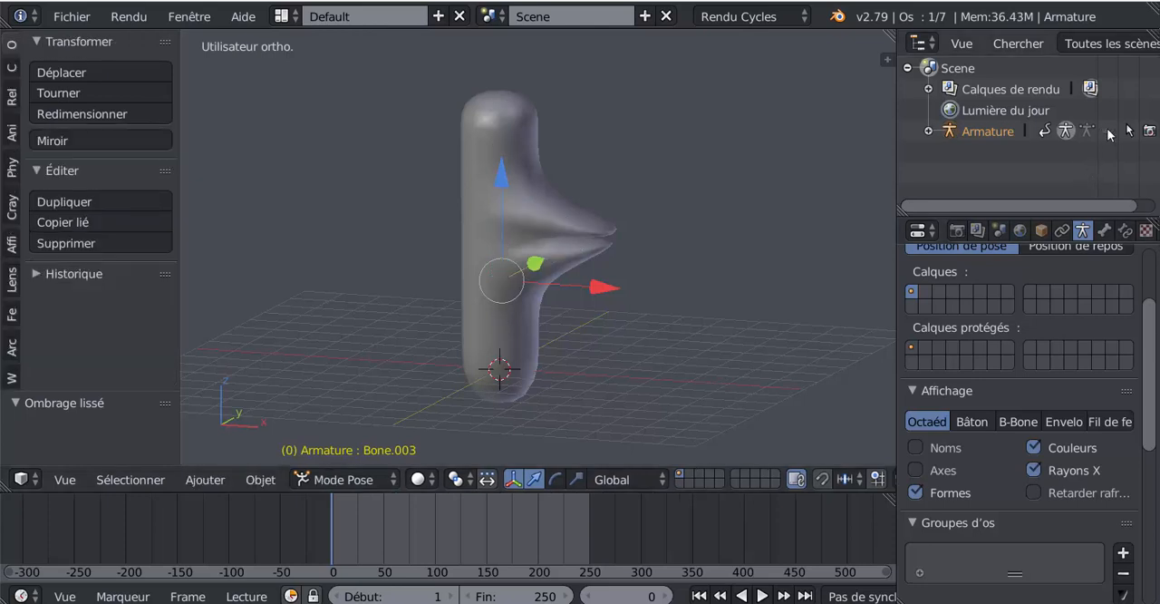
{"action": "left_click", "coordinate": [1109, 132]}
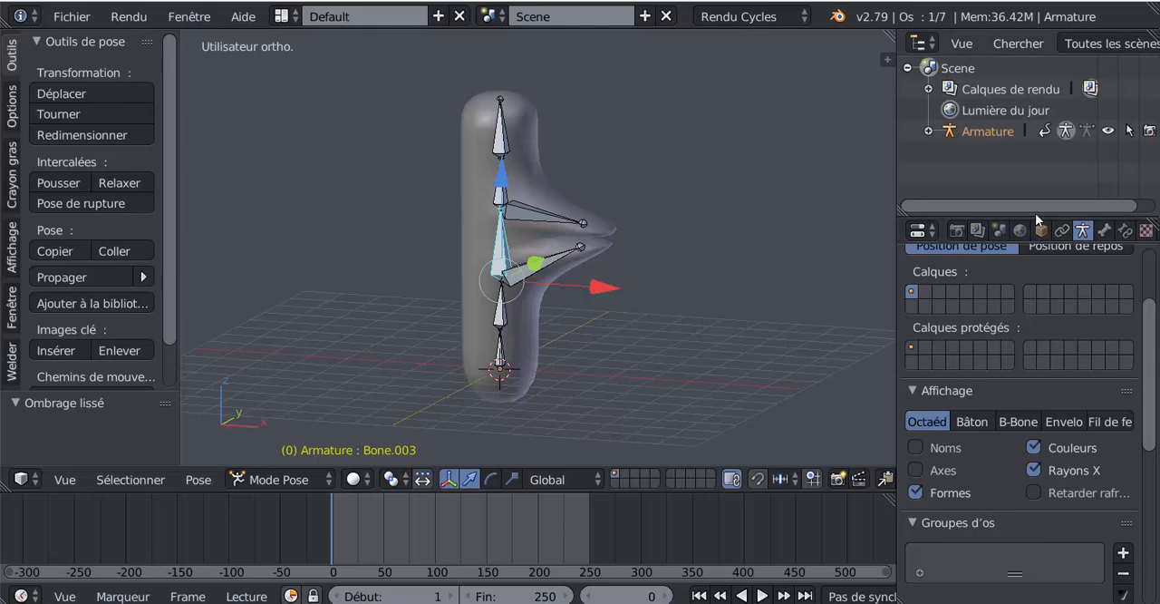
{"action": "left_click_drag", "start_coordinate": [1035, 214], "coordinate": [1038, 392]}
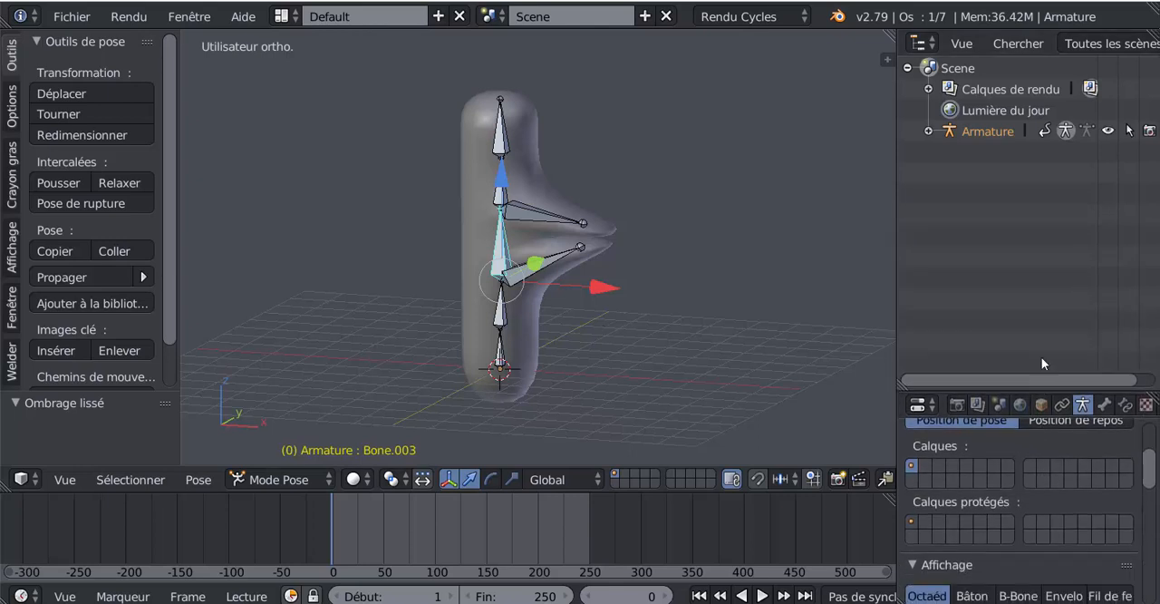
{"action": "left_click", "coordinate": [1109, 133]}
{"action": "left_click", "coordinate": [1109, 133]}
{"action": "left_click", "coordinate": [1108, 132]}
{"action": "left_click", "coordinate": [1109, 133]}
Select the column mesh and bring its side arms into close view.
{"action": "middle_click_drag", "start_coordinate": [714, 302], "coordinate": [600, 420]}
{"action": "right_click", "coordinate": [509, 350]}
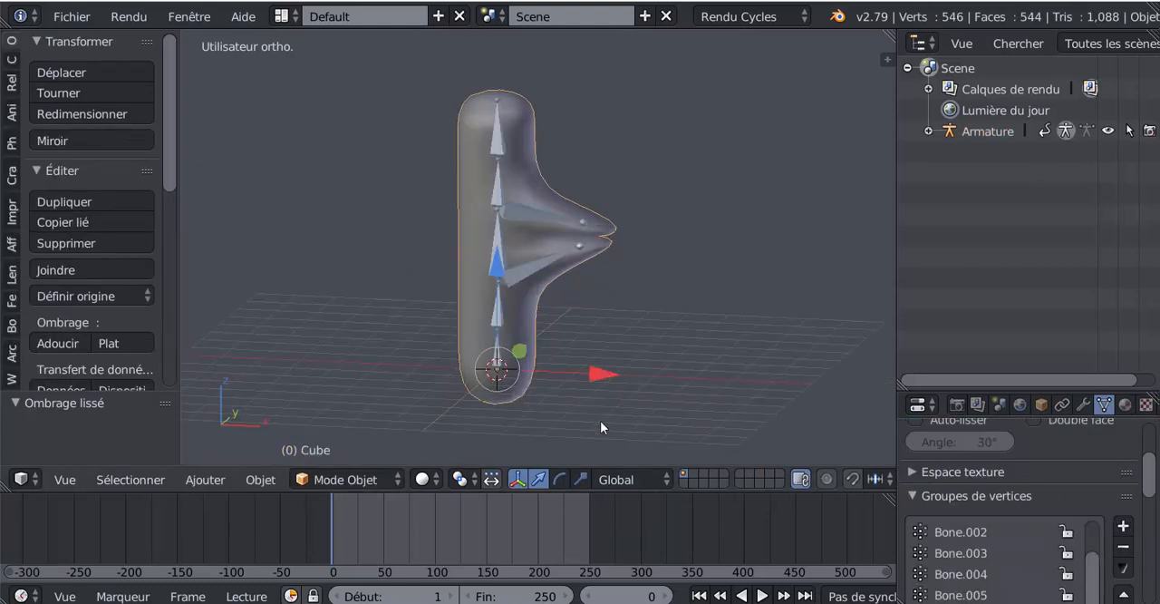
{"action": "middle_click_drag", "start_coordinate": [711, 341], "coordinate": [705, 369], "text": "shift"}
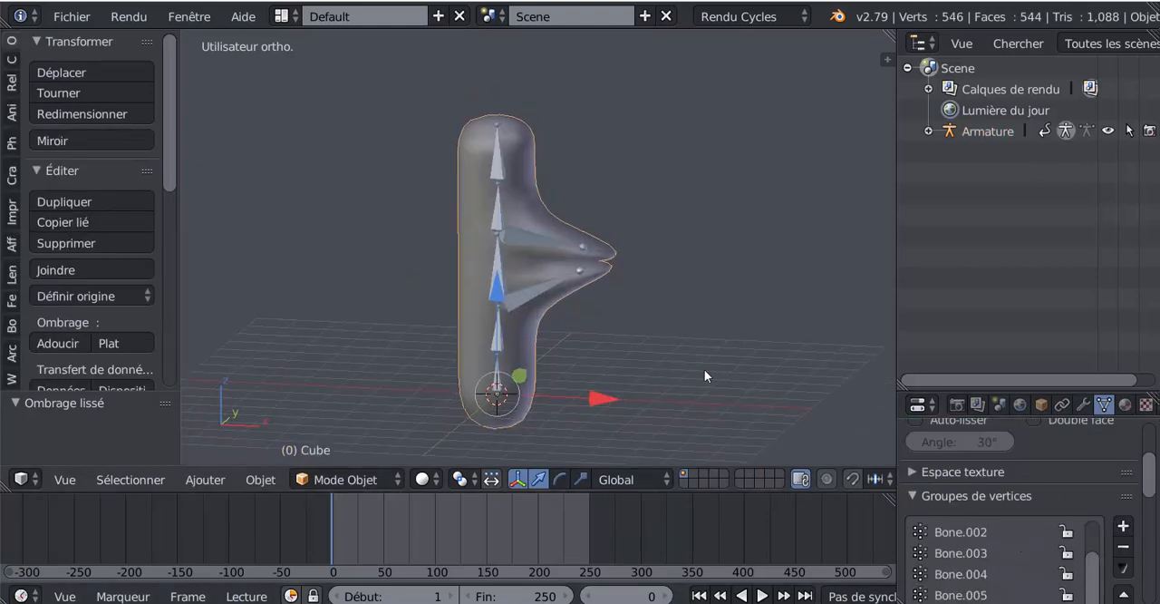
{"action": "scroll", "coordinate": [527, 339], "scroll_direction": "up", "scroll_amount": 2}
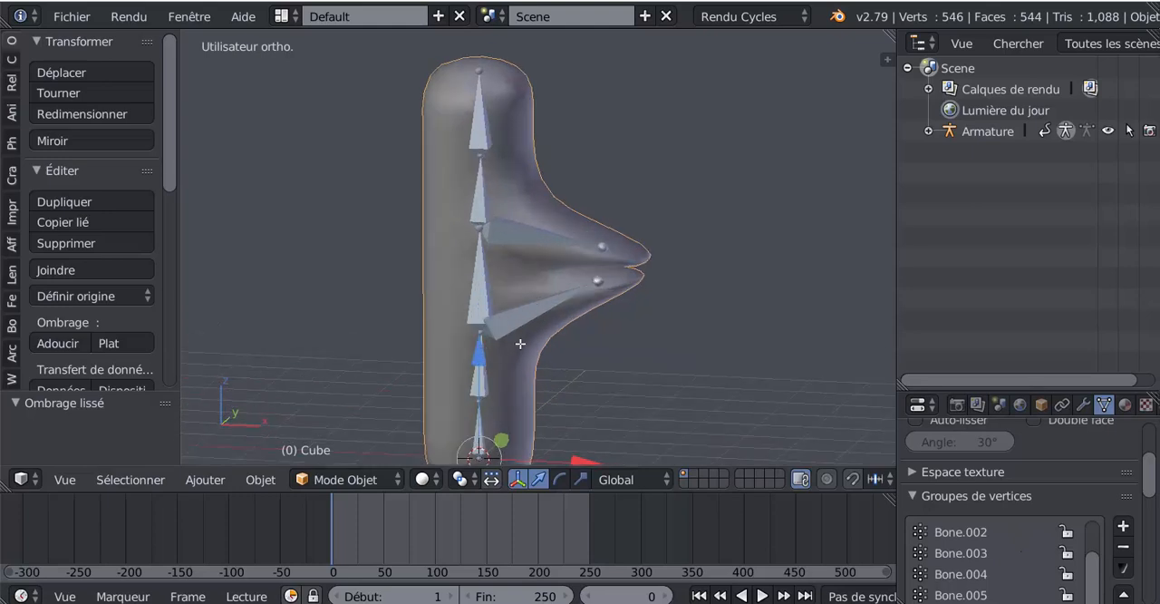
Add an edge loop around the upper side arm of the column mesh, slid close to the arm's tip.
{"action": "key", "text": "Tab"}
{"action": "middle_click_drag", "start_coordinate": [617, 229], "coordinate": [601, 234]}
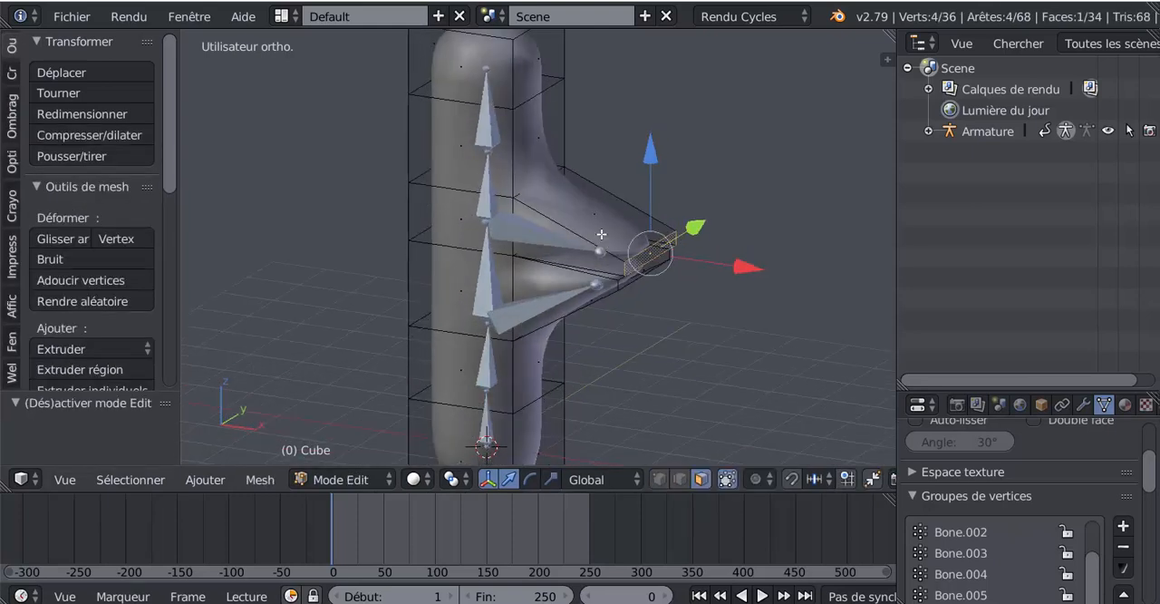
{"action": "key", "text": "ctrl+r"}
{"action": "left_click", "coordinate": [598, 246]}
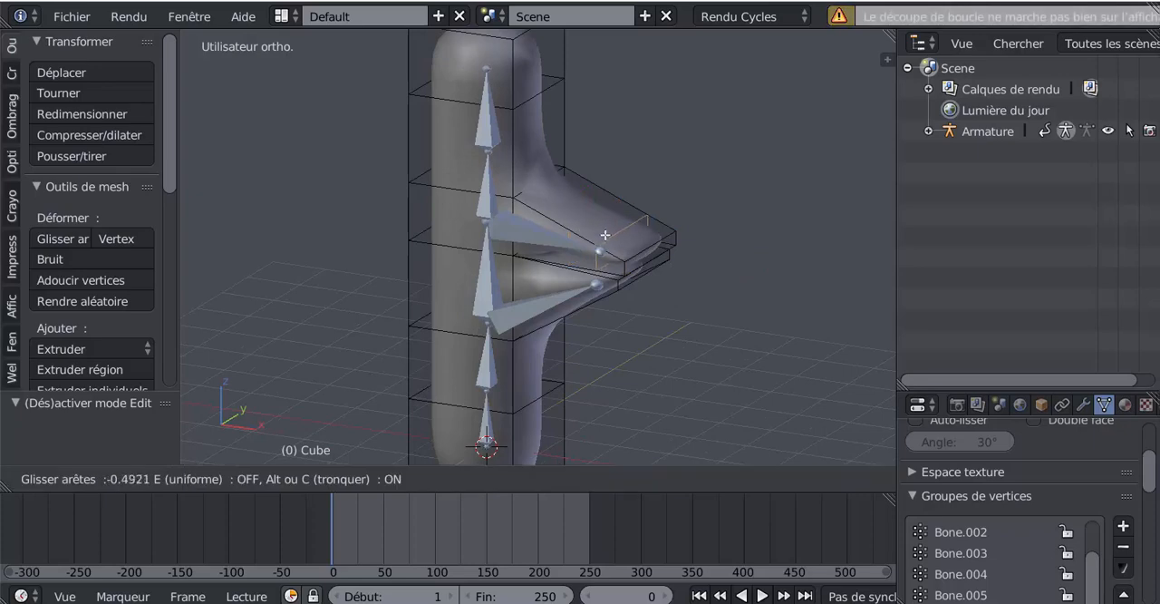
{"action": "left_click", "coordinate": [626, 242]}
{"action": "middle_click_drag", "start_coordinate": [627, 242], "coordinate": [676, 193]}
Add an edge loop around the lower side arm, slid close to its tip.
{"action": "key", "text": "ctrl+r"}
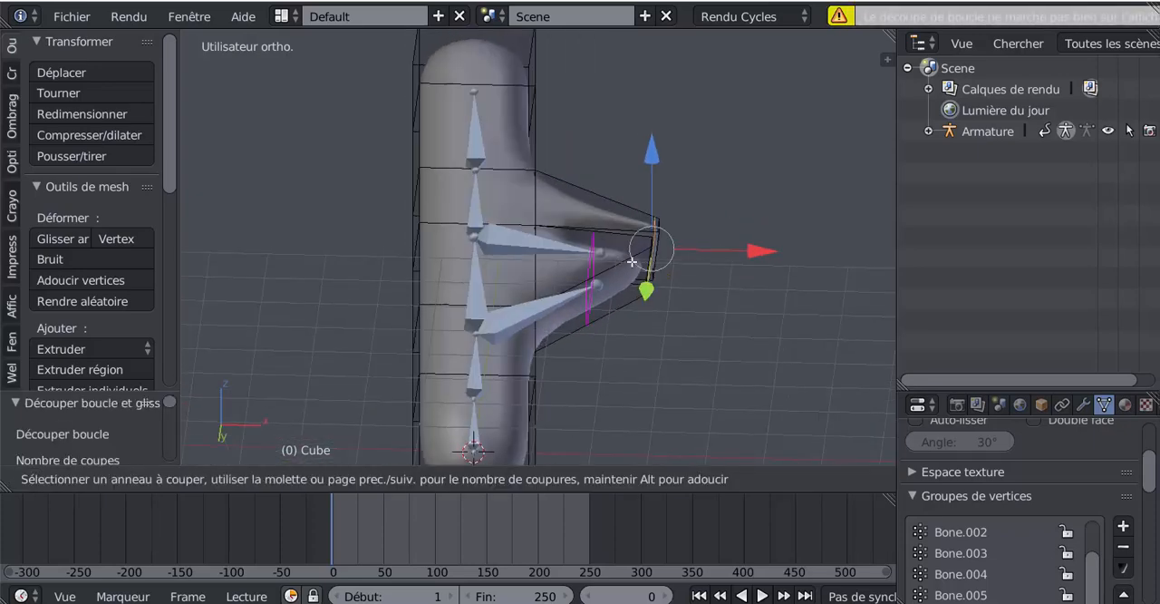
{"action": "left_click", "coordinate": [617, 262]}
{"action": "left_click", "coordinate": [658, 234]}
{"action": "middle_click_drag", "start_coordinate": [658, 234], "coordinate": [573, 271]}
{"action": "scroll", "coordinate": [507, 156], "scroll_direction": "down", "scroll_amount": 2}
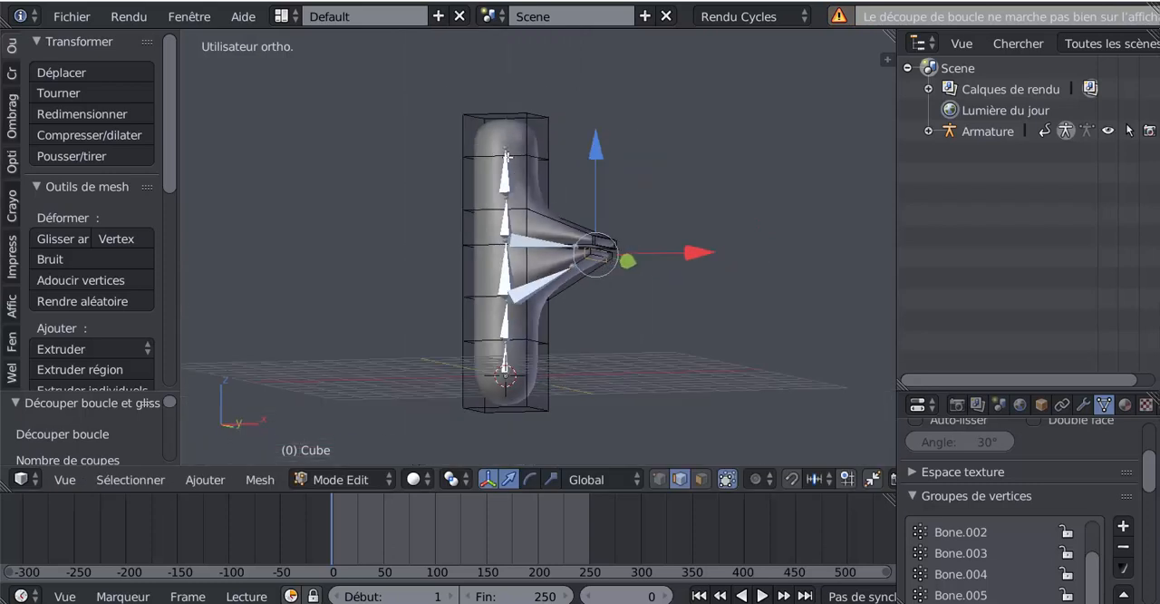
Add an edge loop just below the column's top edge to sharpen its rounded end, and return to Object mode.
{"action": "left_click", "coordinate": [524, 138]}
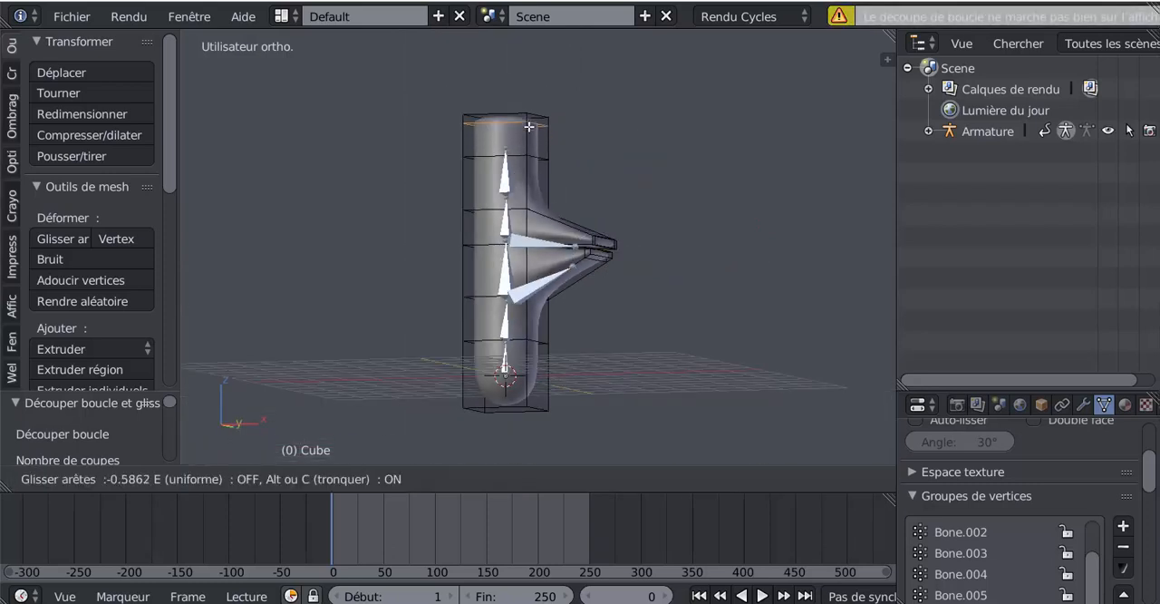
{"action": "left_click", "coordinate": [529, 122]}
{"action": "middle_click_drag", "start_coordinate": [531, 202], "coordinate": [595, 232]}
{"action": "key", "text": "Tab"}
{"action": "middle_click_drag", "start_coordinate": [605, 298], "coordinate": [551, 300]}
{"action": "left_click_drag", "start_coordinate": [331, 519], "coordinate": [319, 537]}
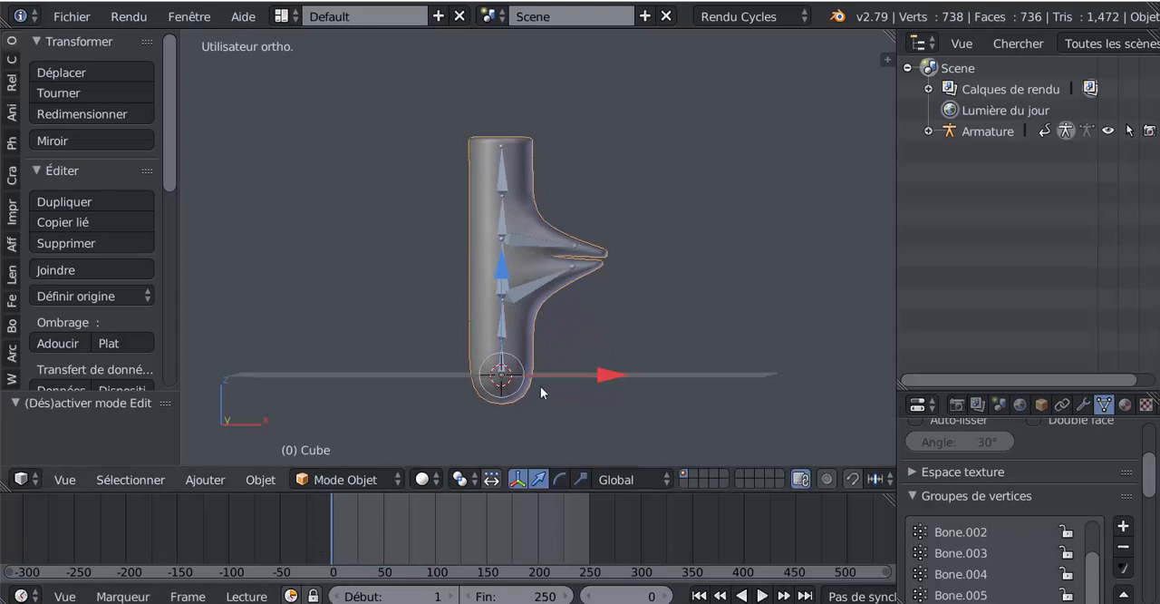
Extrude the column's lowest face on the arm side by 2.43 along X to form a foot, and leave Edit mode.
{"action": "key", "text": "Tab"}
{"action": "middle_click_drag", "start_coordinate": [553, 350], "coordinate": [492, 363]}
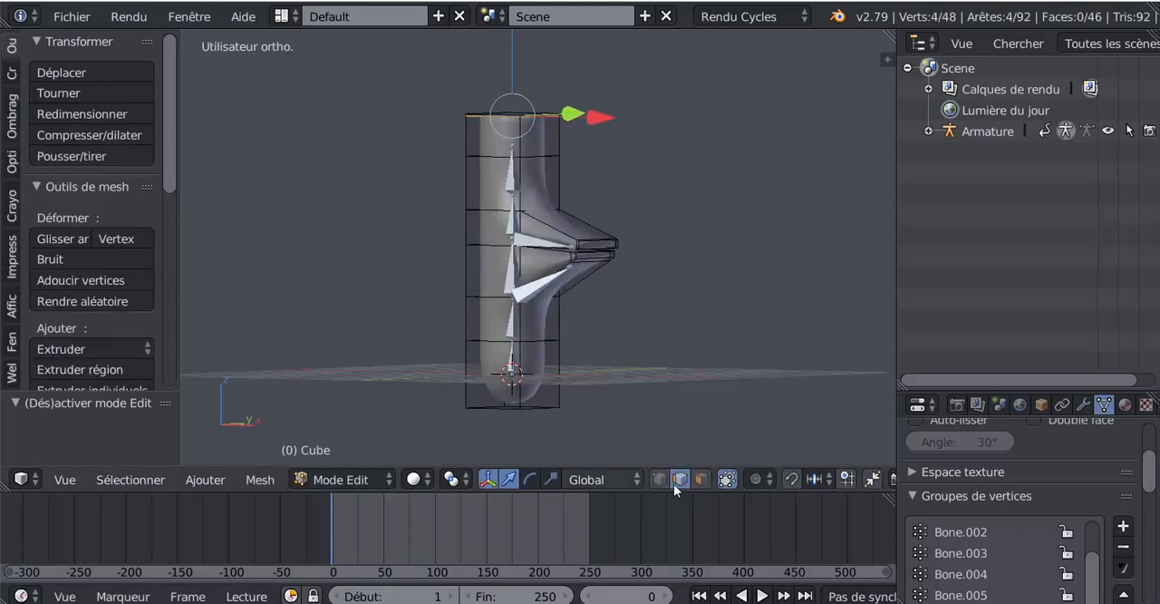
{"action": "left_click", "coordinate": [700, 479]}
{"action": "right_click", "coordinate": [531, 366]}
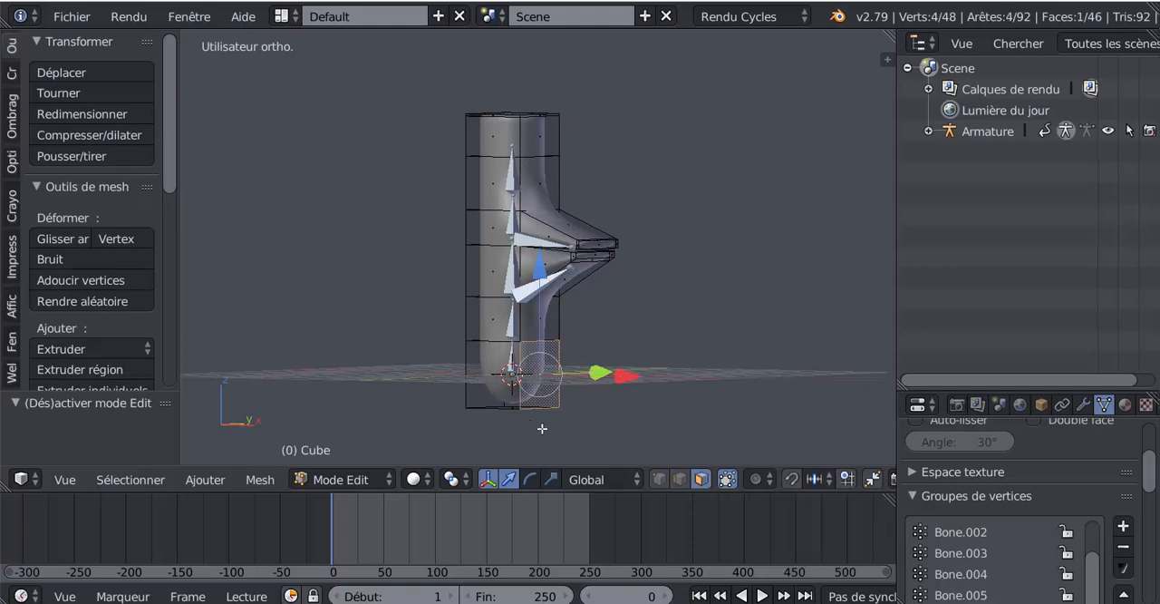
{"action": "middle_click_drag", "start_coordinate": [544, 426], "coordinate": [599, 433]}
{"action": "key", "text": "e"}
{"action": "right_click", "coordinate": [605, 430]}
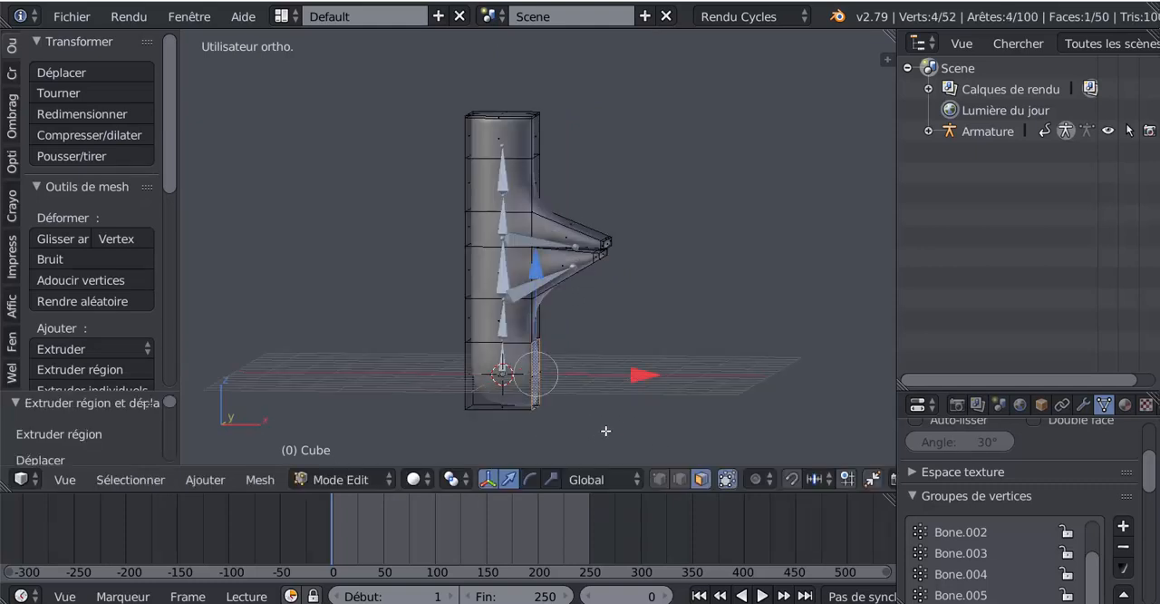
{"action": "left_click_drag", "start_coordinate": [647, 378], "coordinate": [729, 375]}
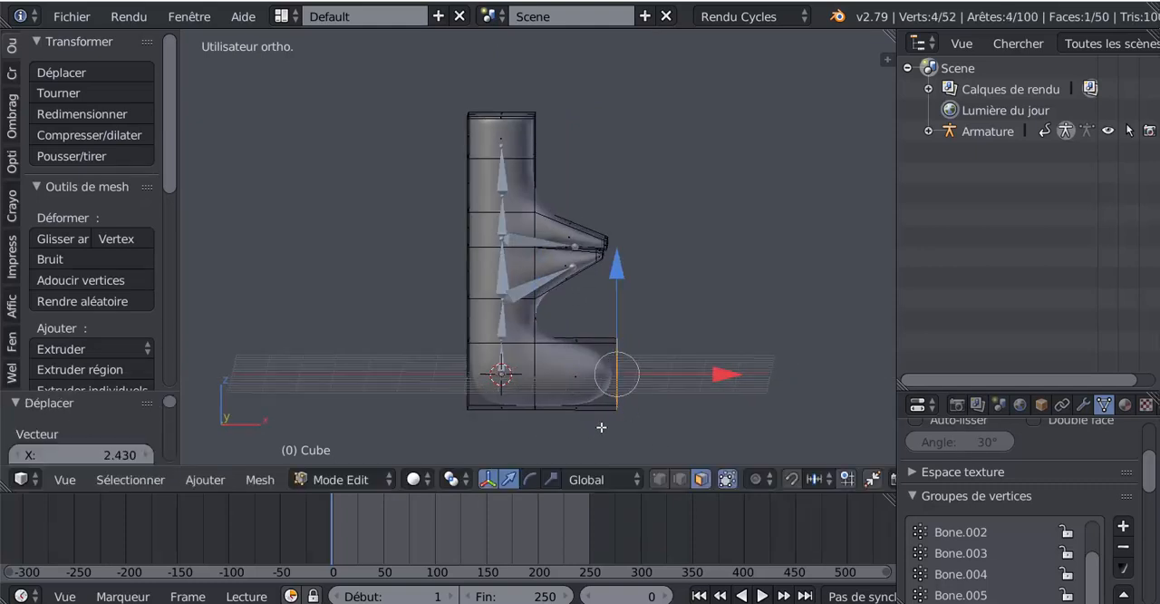
{"action": "middle_click_drag", "start_coordinate": [516, 436], "coordinate": [476, 433]}
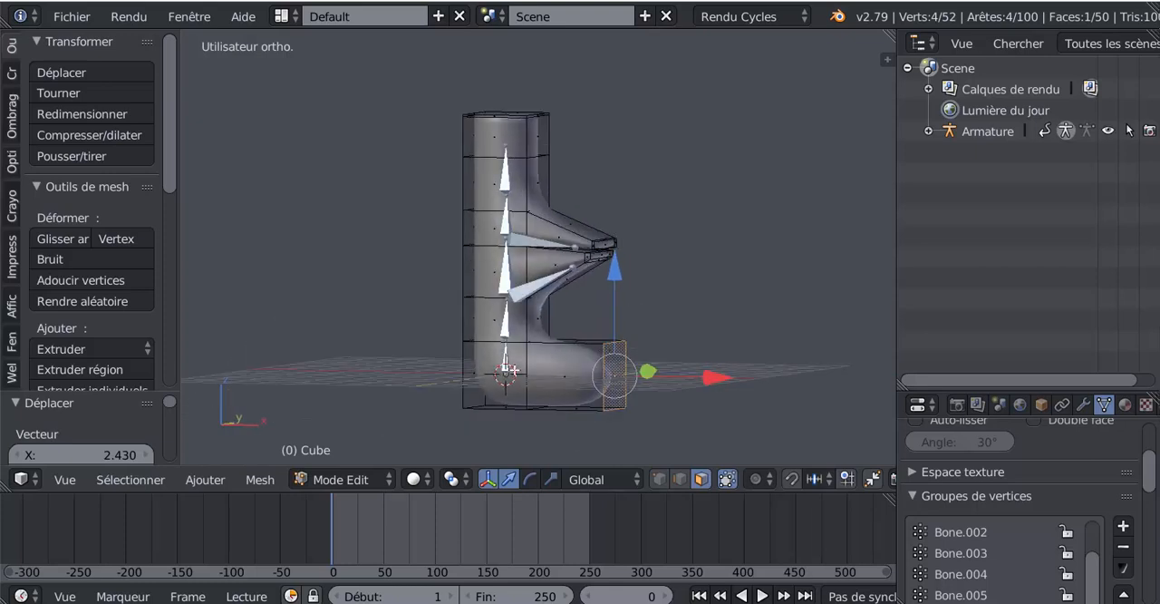
{"action": "middle_click_drag", "start_coordinate": [549, 385], "coordinate": [603, 373]}
{"action": "scroll", "coordinate": [540, 378], "scroll_direction": "up", "scroll_amount": 3}
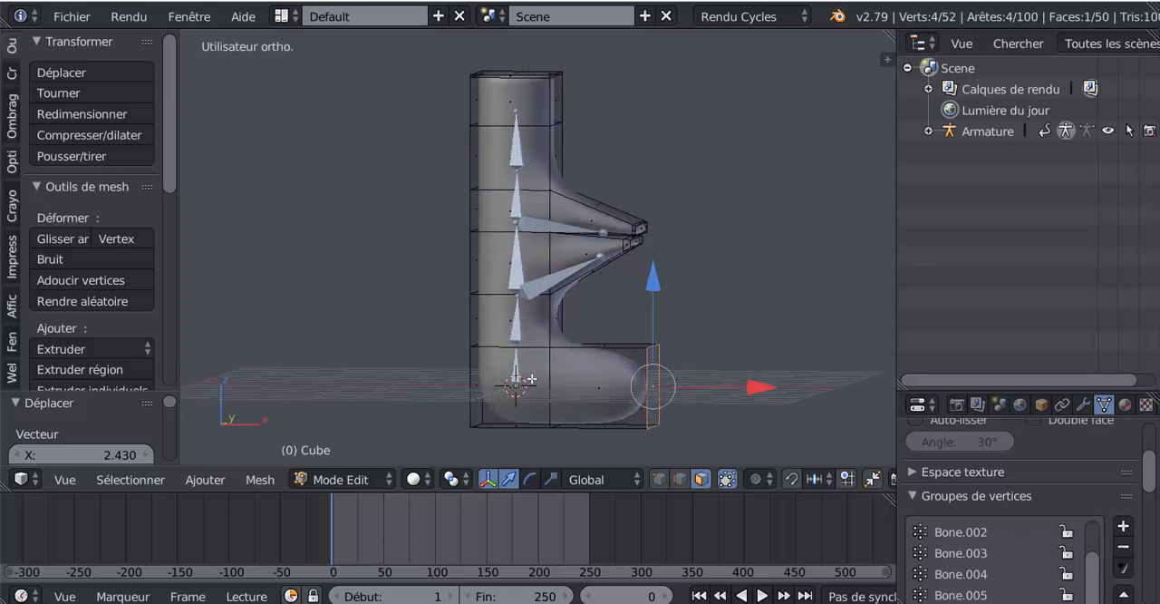
{"action": "key", "text": "Tab"}
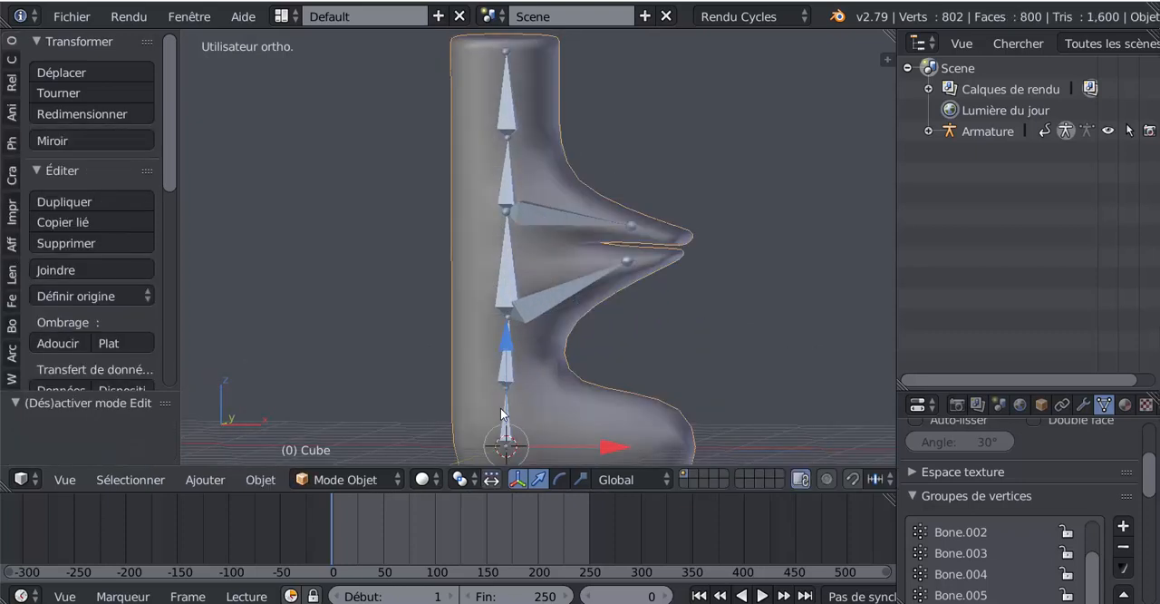
Extrude a new bone from the joint above the armature's base bone into the end of the foot.
{"action": "right_click", "coordinate": [506, 361]}
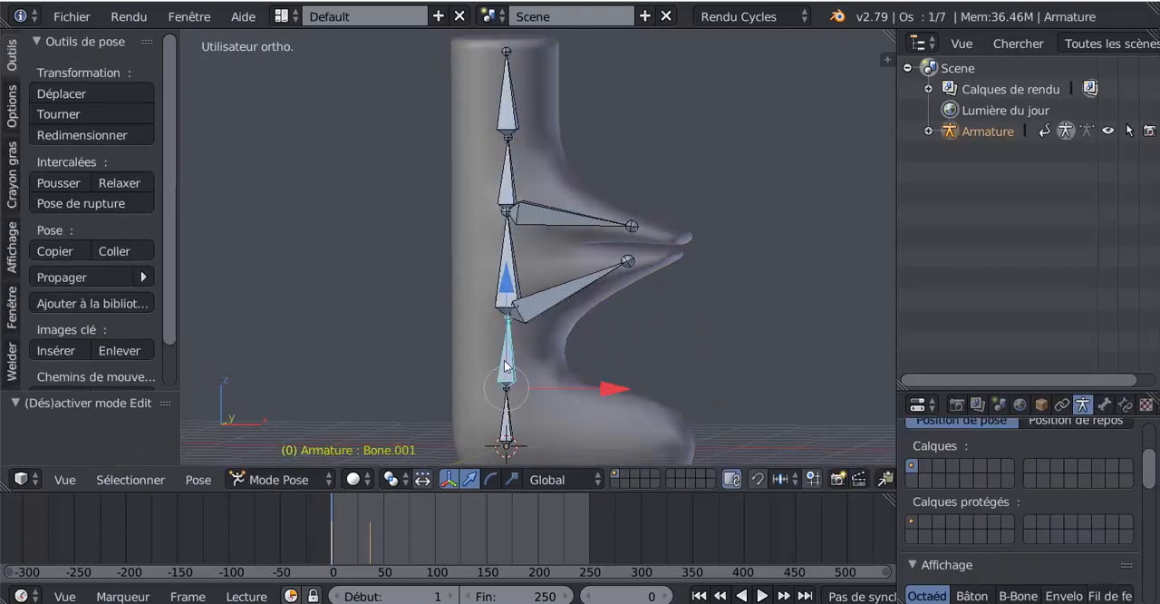
{"action": "left_click", "coordinate": [287, 484]}
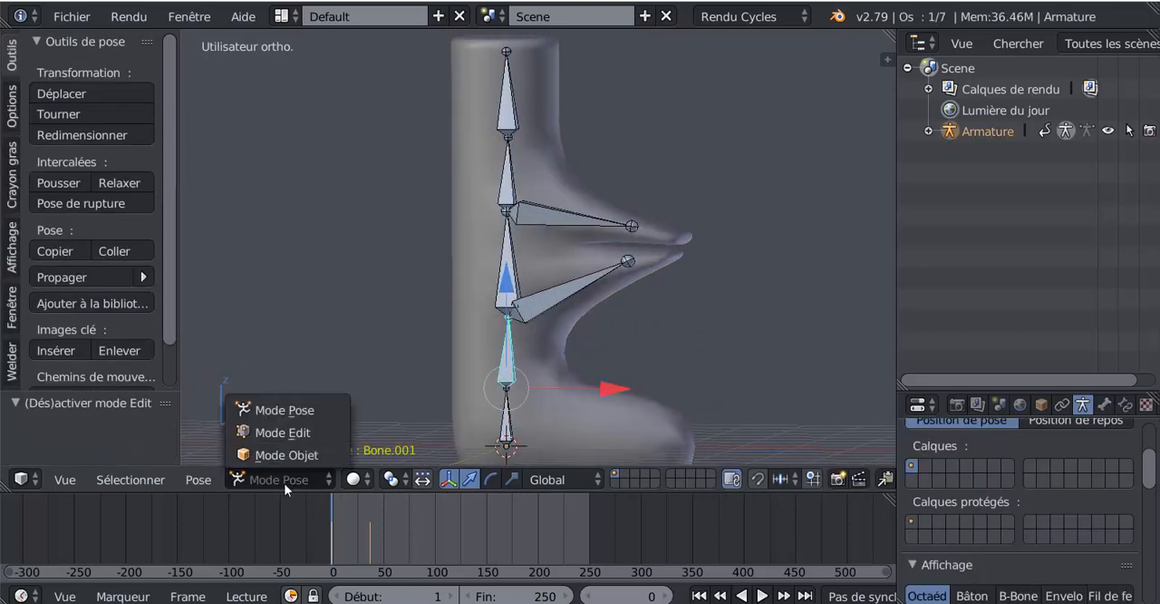
{"action": "left_click", "coordinate": [267, 433]}
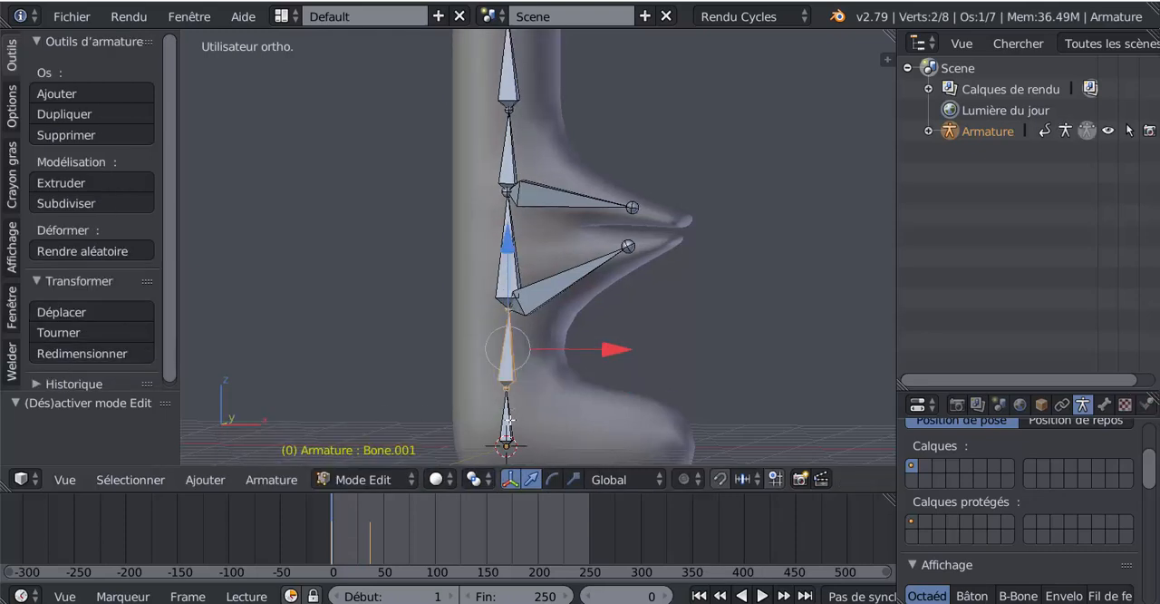
{"action": "right_click", "coordinate": [509, 387]}
{"action": "scroll", "coordinate": [508, 388], "scroll_direction": "down", "scroll_amount": 3}
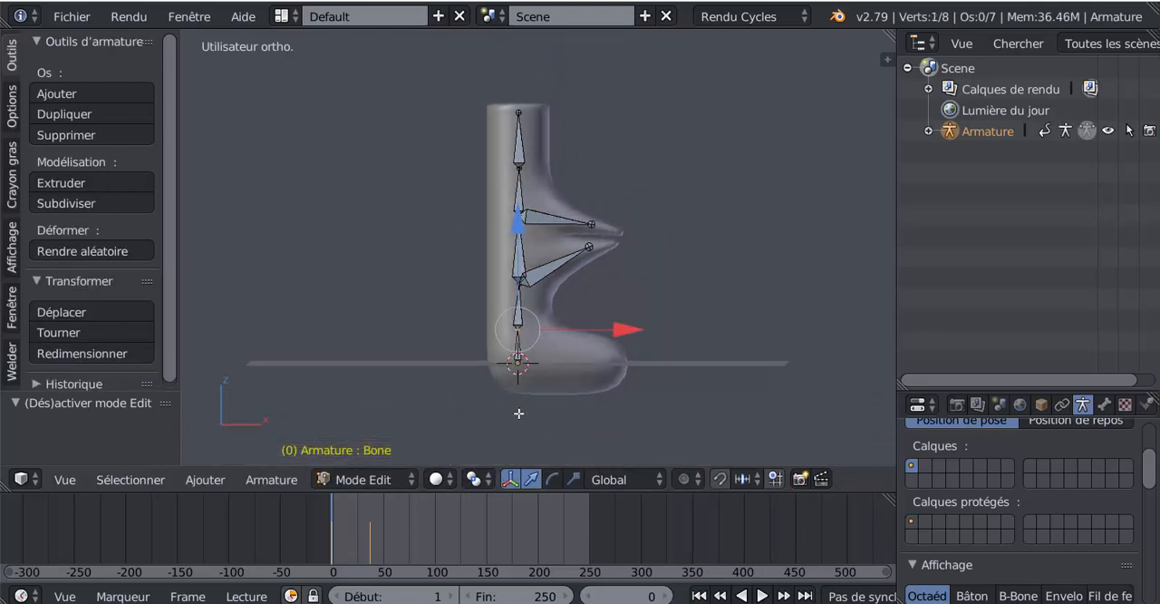
{"action": "scroll", "coordinate": [515, 410], "scroll_direction": "up", "scroll_amount": 1}
{"action": "scroll", "coordinate": [535, 410], "scroll_direction": "up", "scroll_amount": 2}
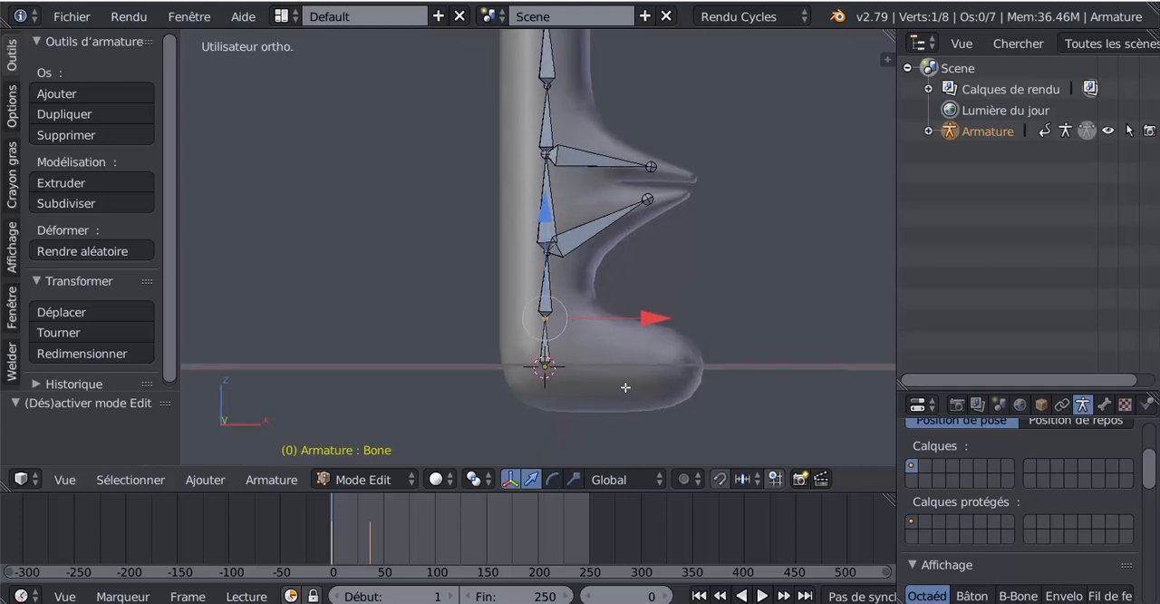
{"action": "key", "text": "e"}
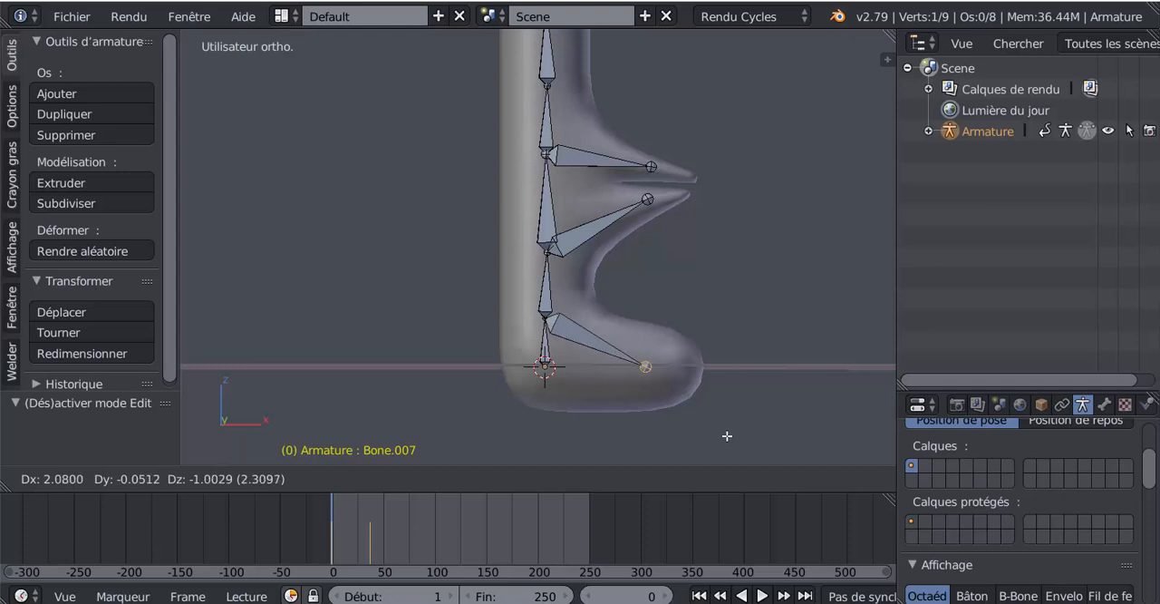
{"action": "left_click", "coordinate": [739, 435]}
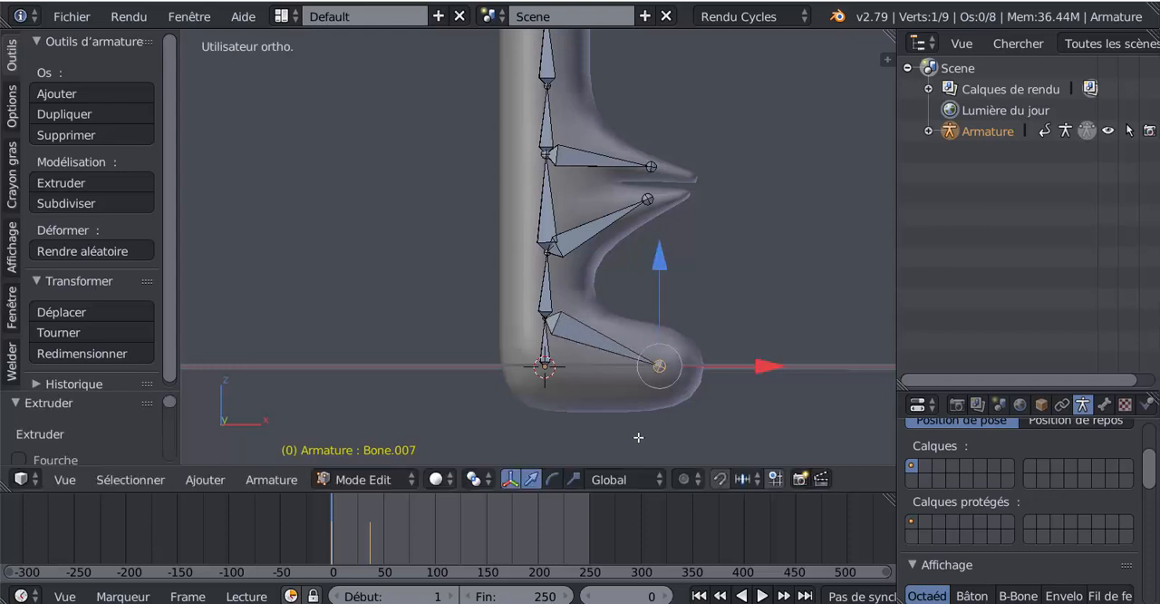
Switch the armature to Pose mode and try rotating the new foot bone to test whether it deforms the mesh.
{"action": "scroll", "coordinate": [551, 334], "scroll_direction": "up", "scroll_amount": 2}
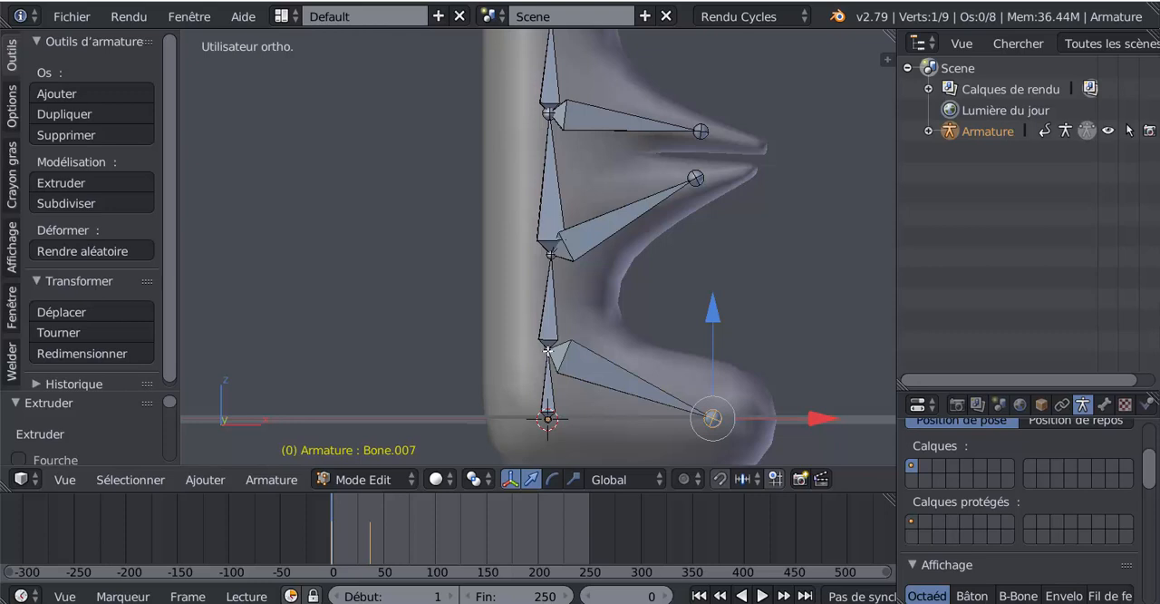
{"action": "scroll", "coordinate": [555, 364], "scroll_direction": "up", "scroll_amount": 4}
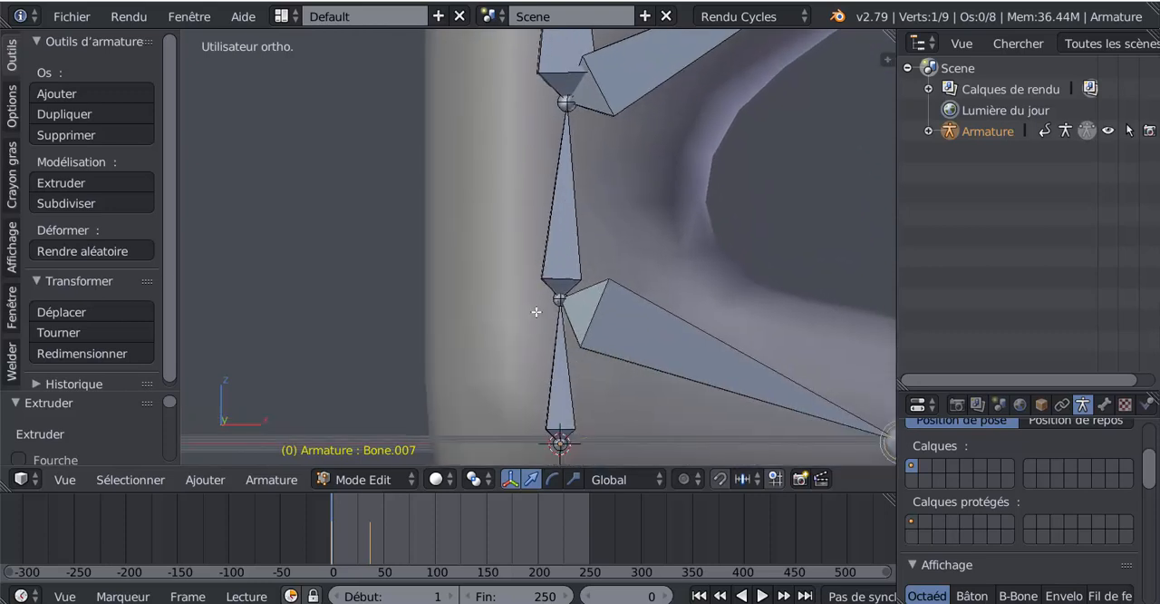
{"action": "scroll", "coordinate": [562, 296], "scroll_direction": "down", "scroll_amount": 5}
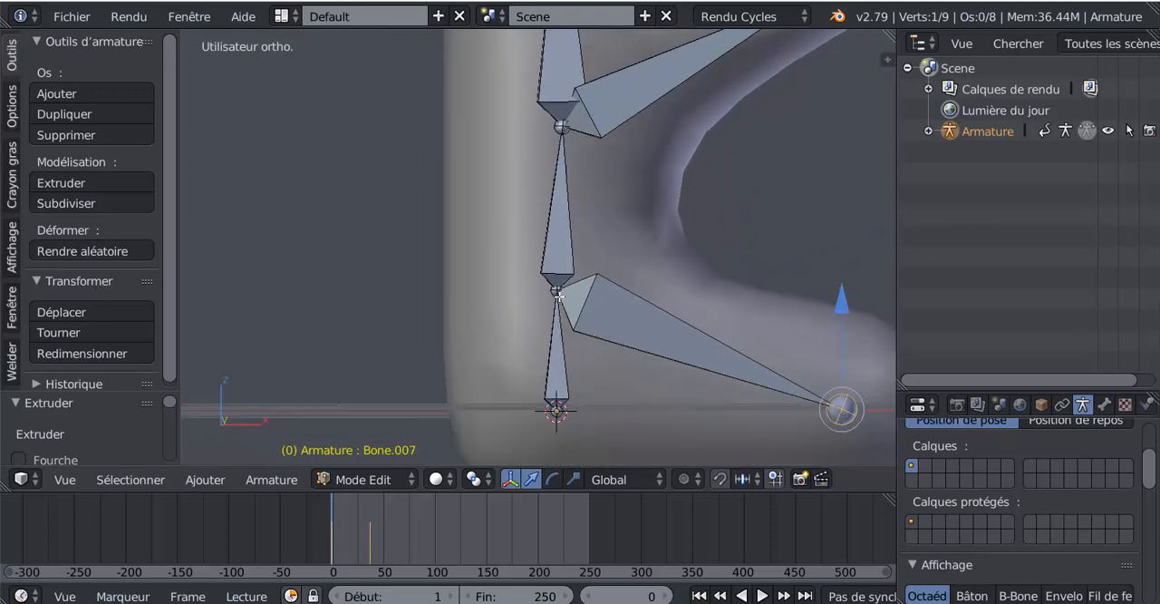
{"action": "scroll", "coordinate": [648, 353], "scroll_direction": "down", "scroll_amount": 2}
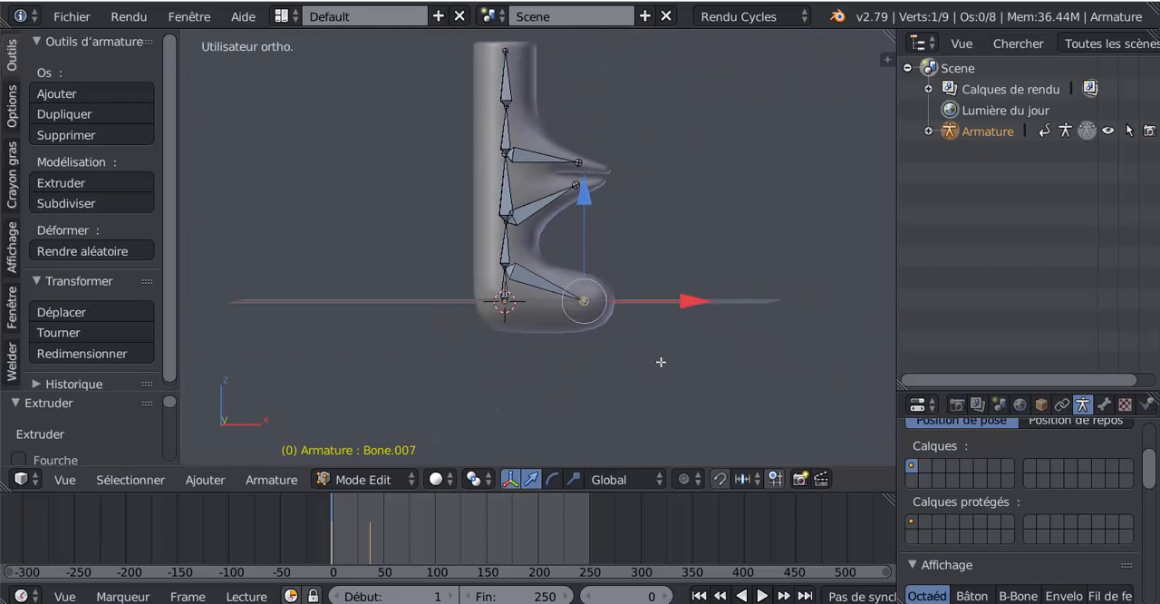
{"action": "middle_click_drag", "start_coordinate": [661, 362], "coordinate": [623, 378]}
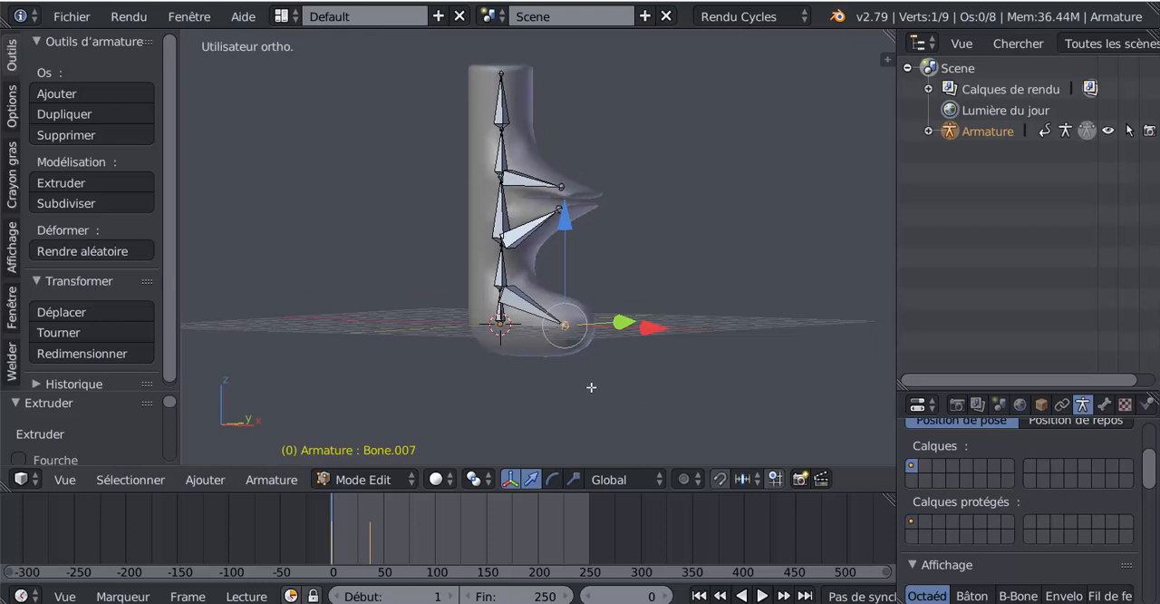
{"action": "left_click", "coordinate": [342, 479]}
{"action": "left_click", "coordinate": [367, 448]}
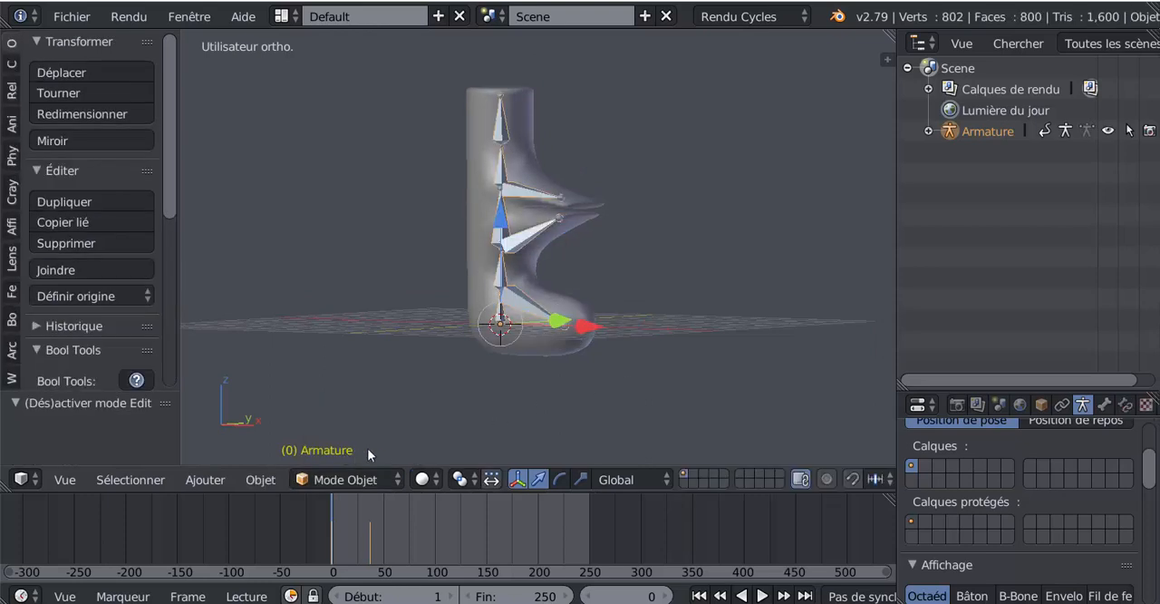
{"action": "left_click", "coordinate": [341, 480]}
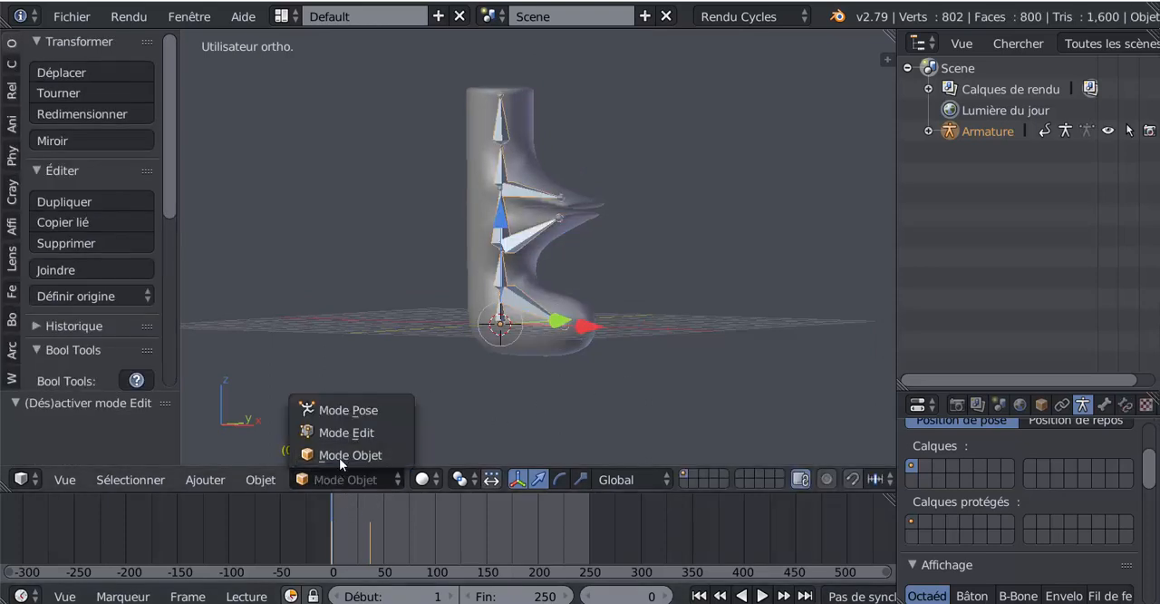
{"action": "left_click", "coordinate": [335, 410]}
{"action": "right_click", "coordinate": [564, 328]}
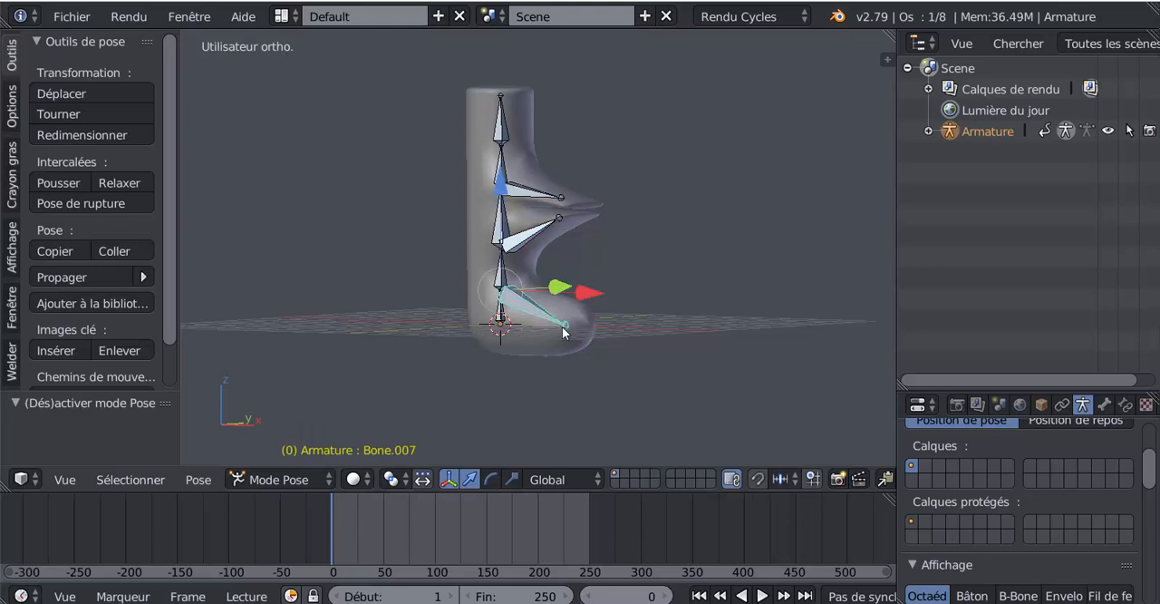
{"action": "key", "text": "r"}
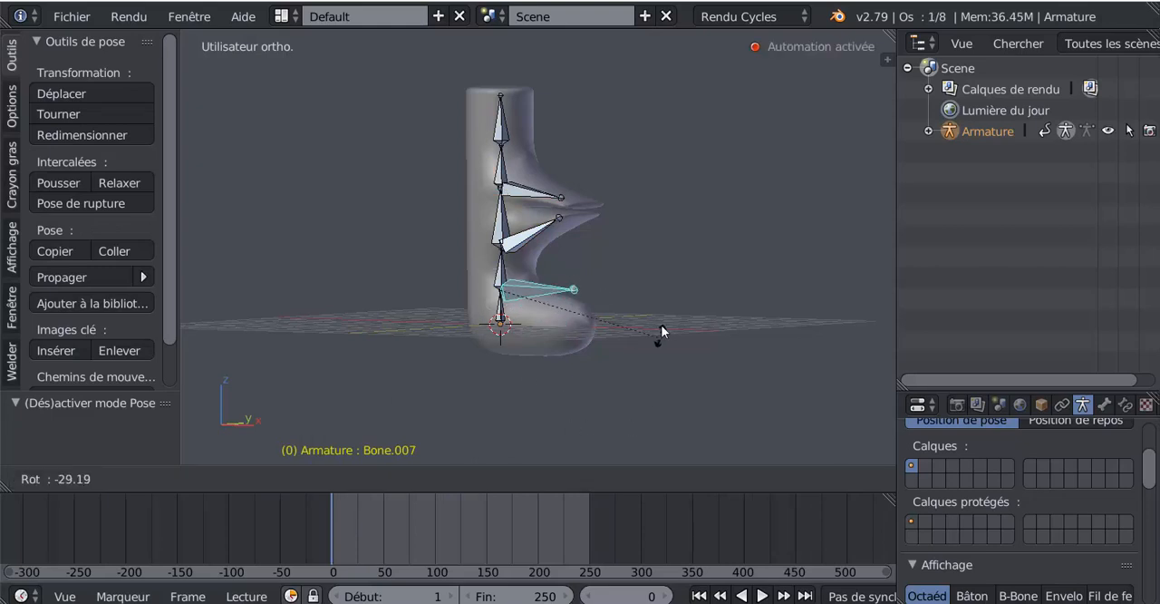
{"action": "left_click", "coordinate": [667, 387]}
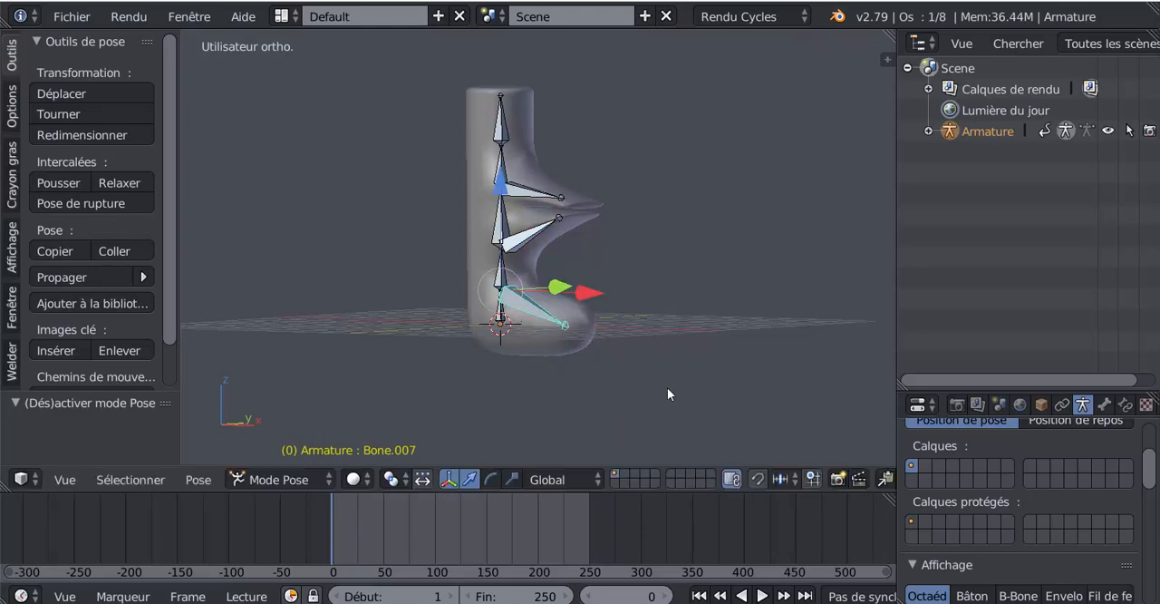
Try rotating the lower arm bone to compare how it deforms the mesh, and cancel the rotation.
{"action": "middle_click_drag", "start_coordinate": [534, 407], "coordinate": [573, 406]}
{"action": "right_click", "coordinate": [538, 242]}
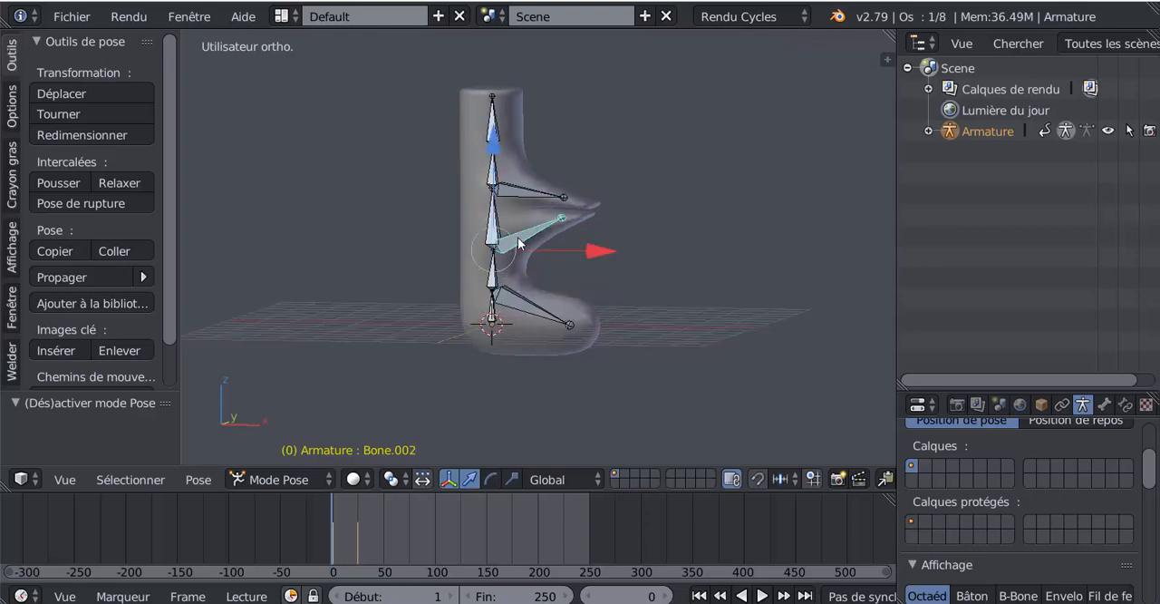
{"action": "key", "text": "r"}
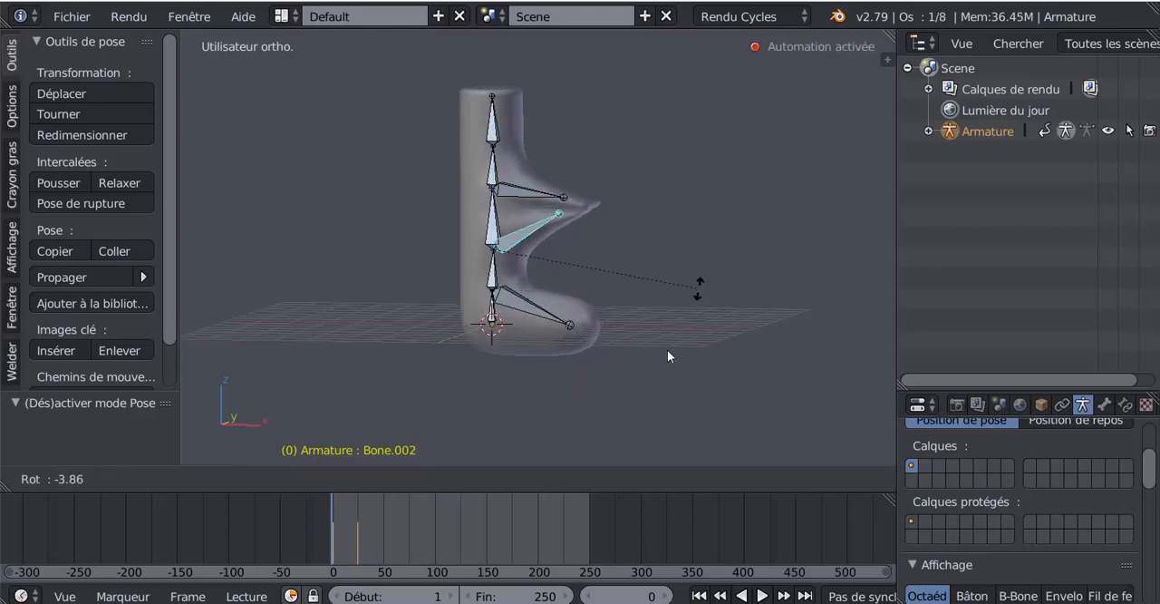
{"action": "right_click", "coordinate": [605, 331]}
Select the foot bone and return the armature to Object mode.
{"action": "right_click", "coordinate": [521, 311]}
{"action": "mouse_move", "coordinate": [671, 356]}
{"action": "middle_mouse_down"}
{"action": "mouse_move", "coordinate": [629, 375]}
{"action": "mouse_move", "coordinate": [658, 367]}
{"action": "middle_mouse_up"}
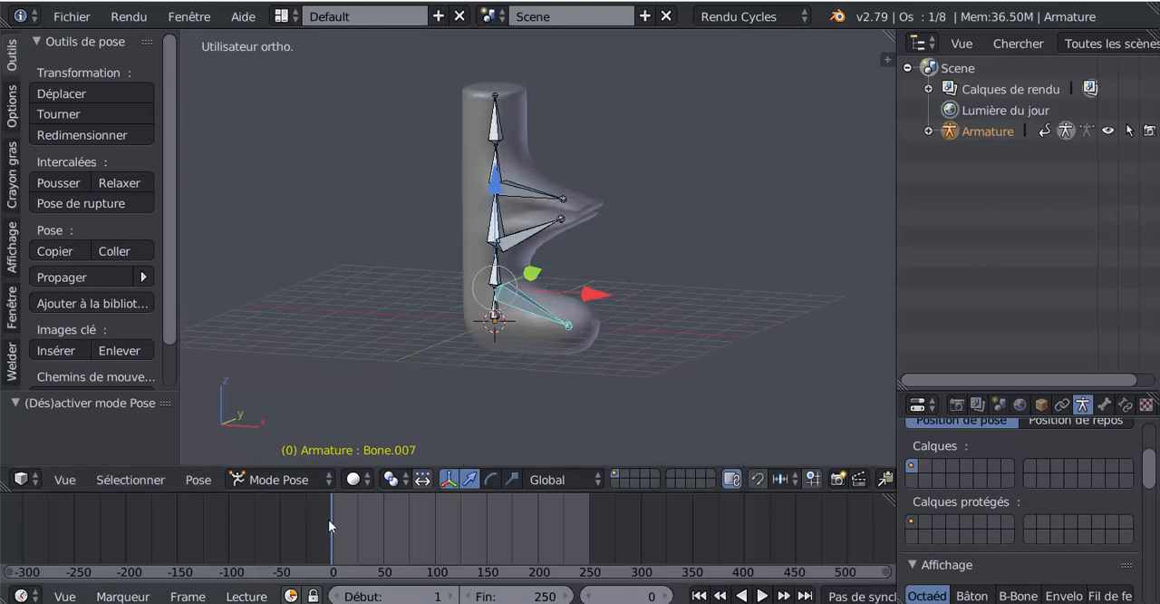
{"action": "left_click", "coordinate": [280, 479]}
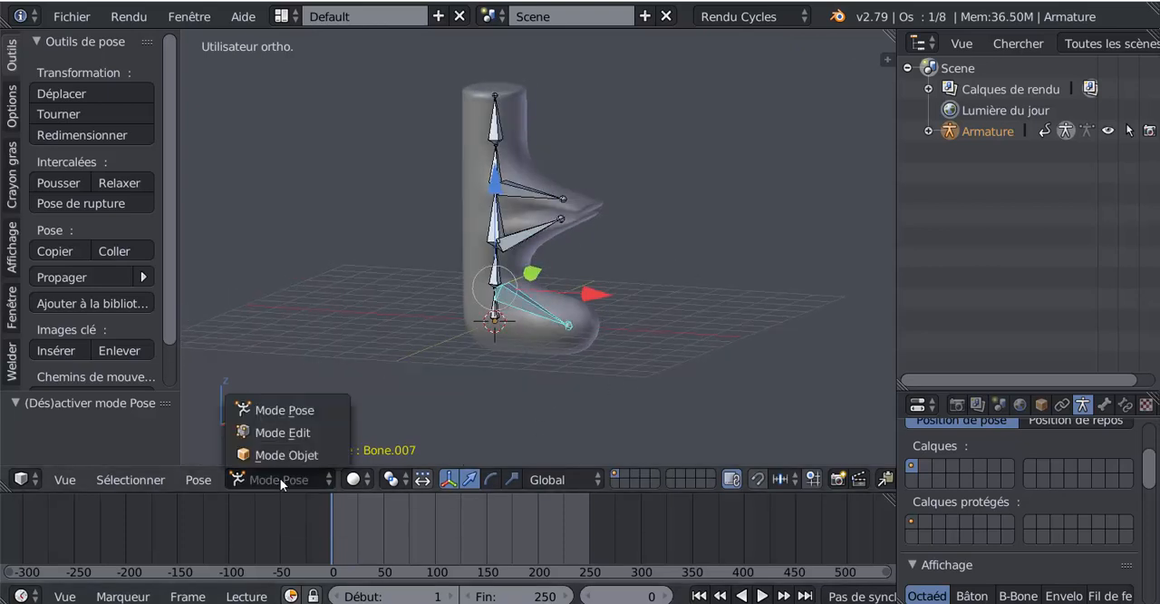
{"action": "left_click", "coordinate": [280, 453]}
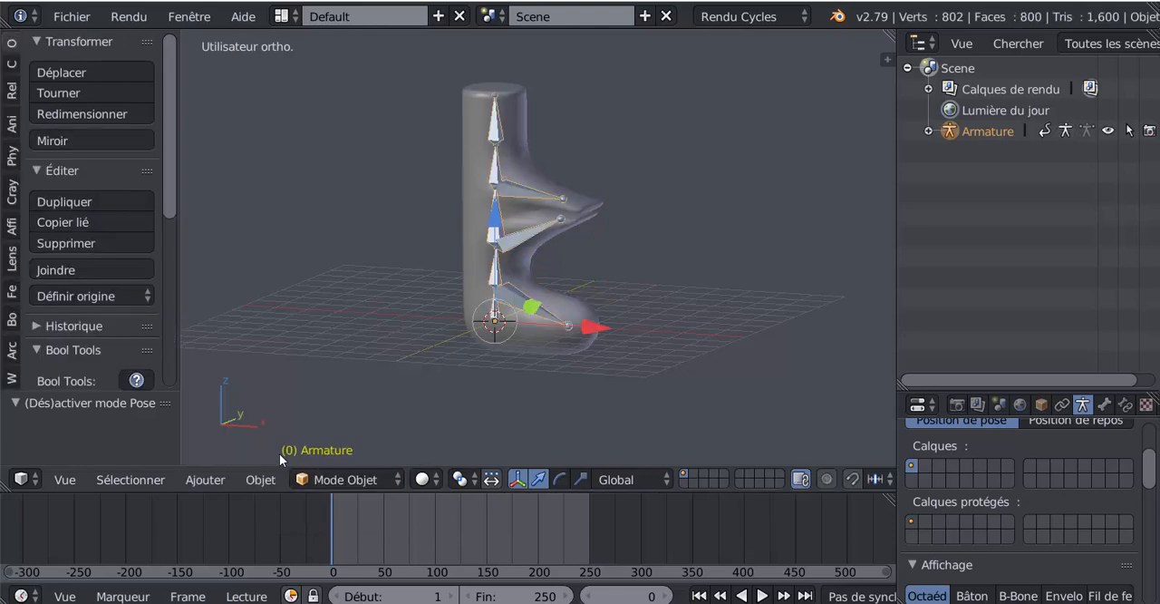
Parent the column mesh to the armature again with automatic weights so the new foot bone is included.
{"action": "right_click", "coordinate": [593, 308]}
{"action": "scroll", "coordinate": [500, 294], "scroll_direction": "up", "scroll_amount": 2}
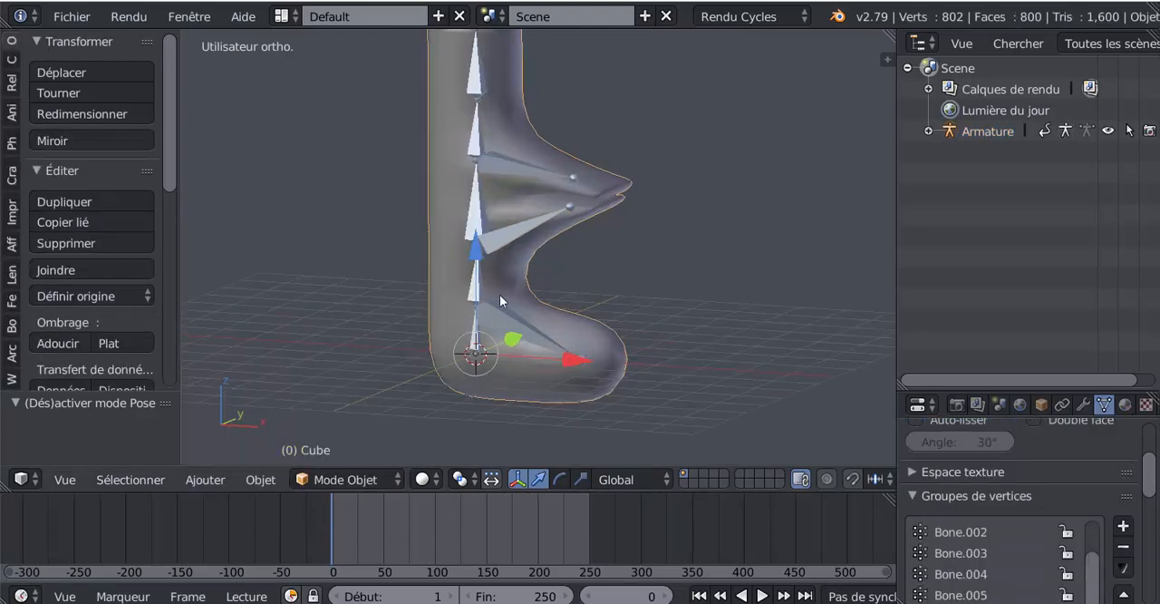
{"action": "right_click", "coordinate": [509, 229]}
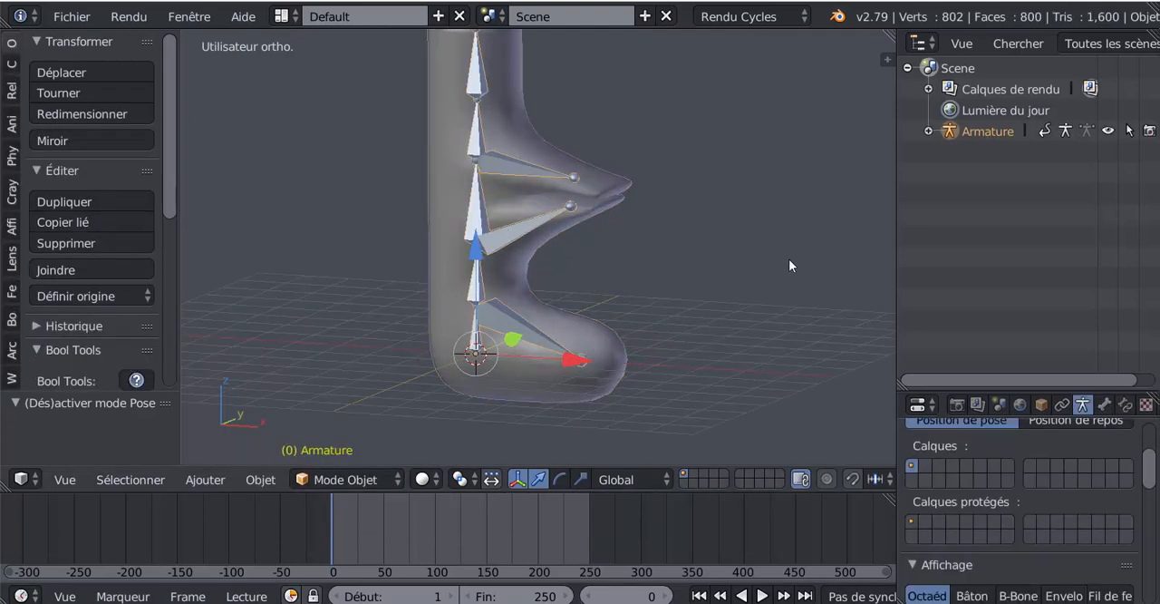
{"action": "key", "text": "ctrl+p"}
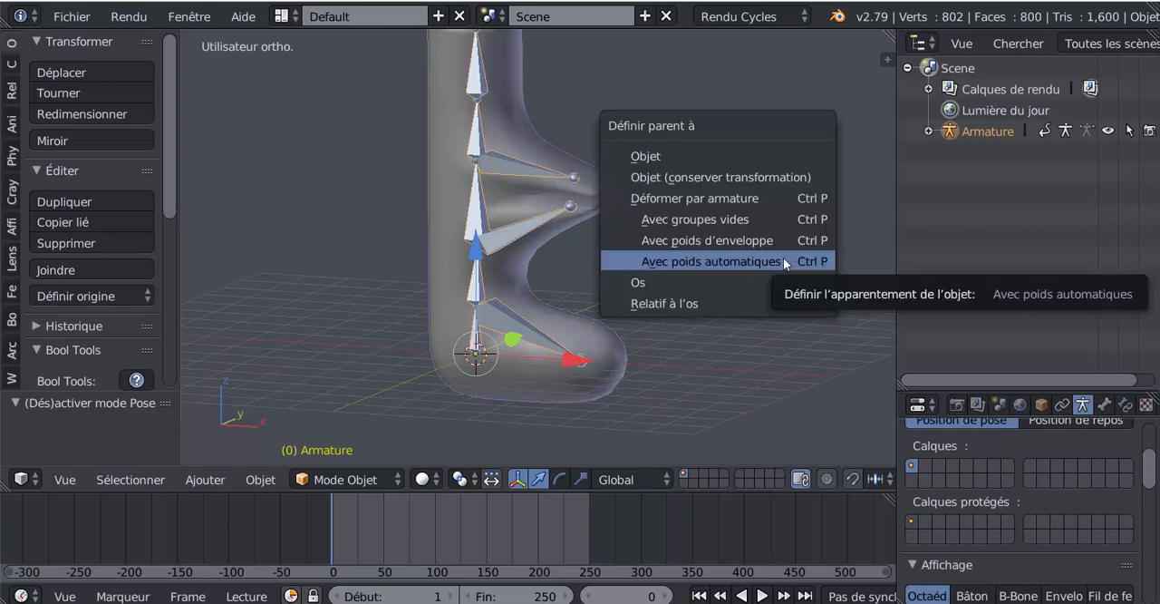
{"action": "left_click", "coordinate": [731, 262]}
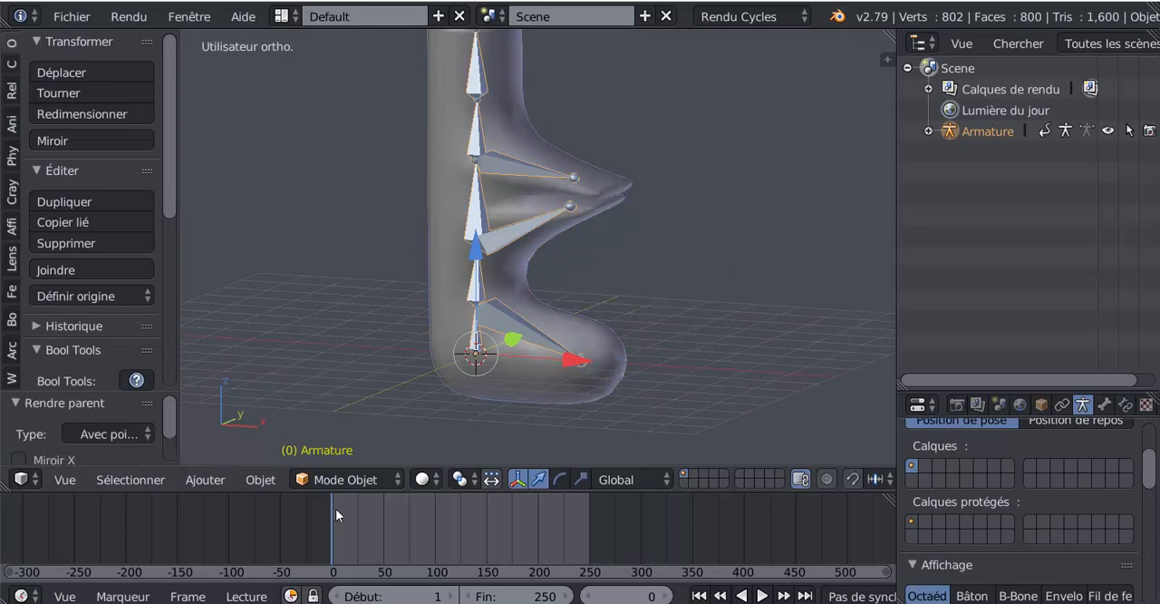
Switch the armature to Pose mode and try rotating the foot bone in front view to test its deformation.
{"action": "left_click", "coordinate": [321, 481]}
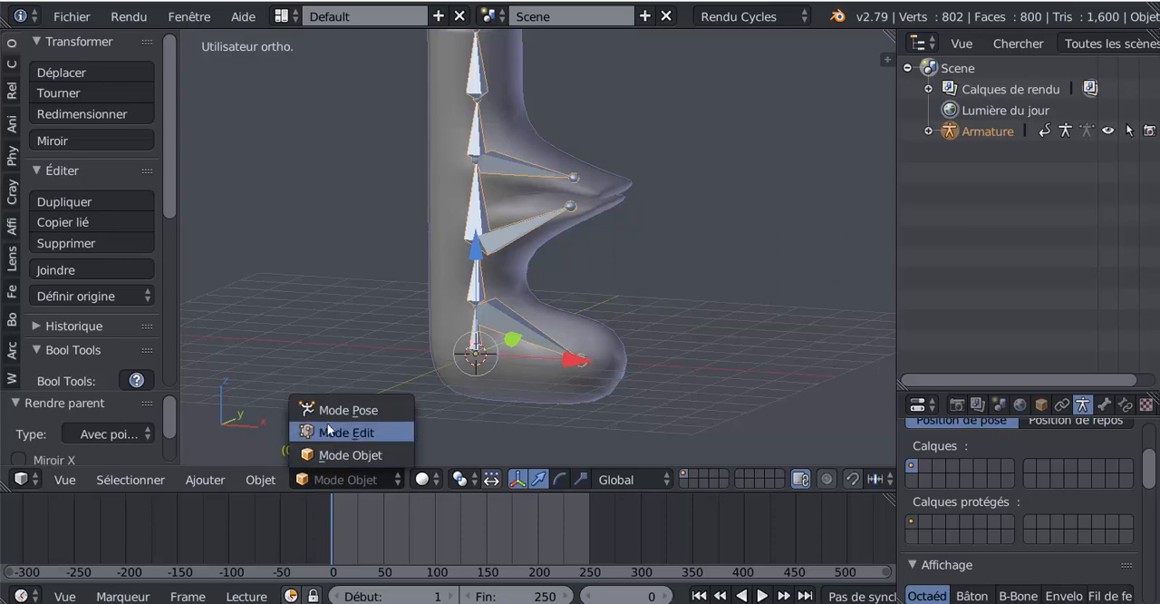
{"action": "left_click", "coordinate": [335, 410]}
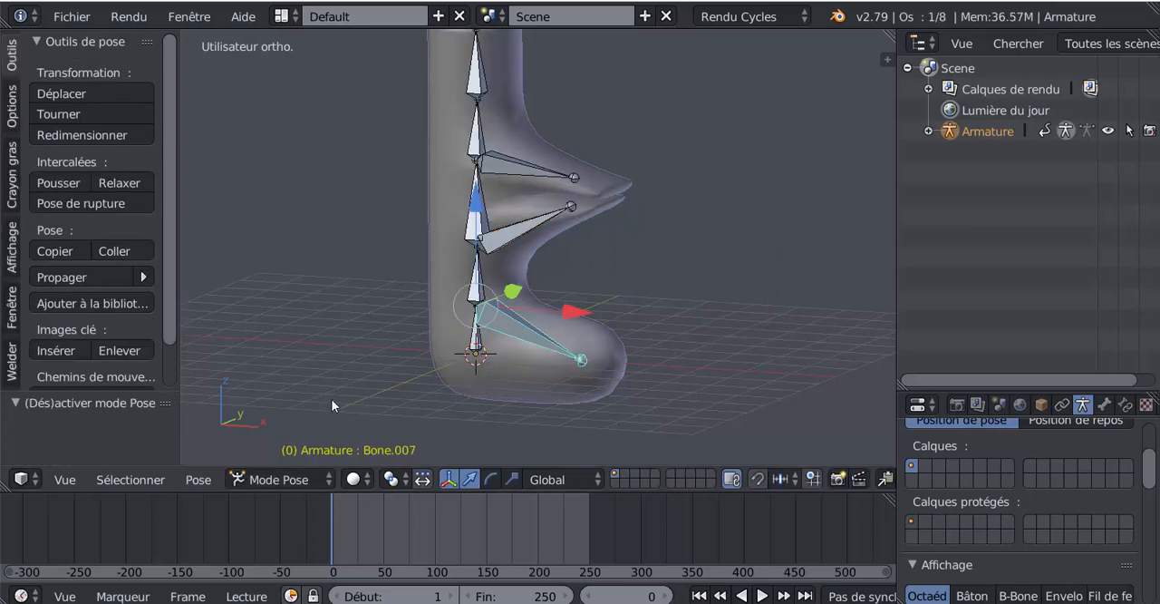
{"action": "key", "text": "r"}
{"action": "right_click", "coordinate": [625, 402]}
{"action": "middle_click_drag", "start_coordinate": [625, 402], "coordinate": [691, 377]}
{"action": "scroll", "coordinate": [691, 377], "scroll_direction": "down", "scroll_amount": 3}
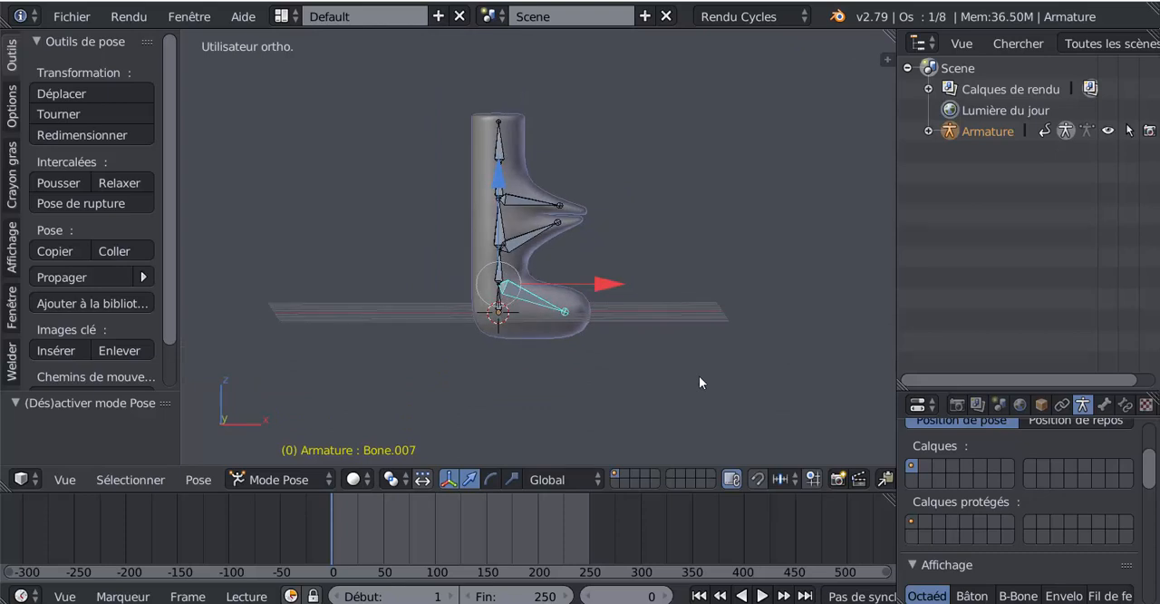
{"action": "key", "text": "KP_1"}
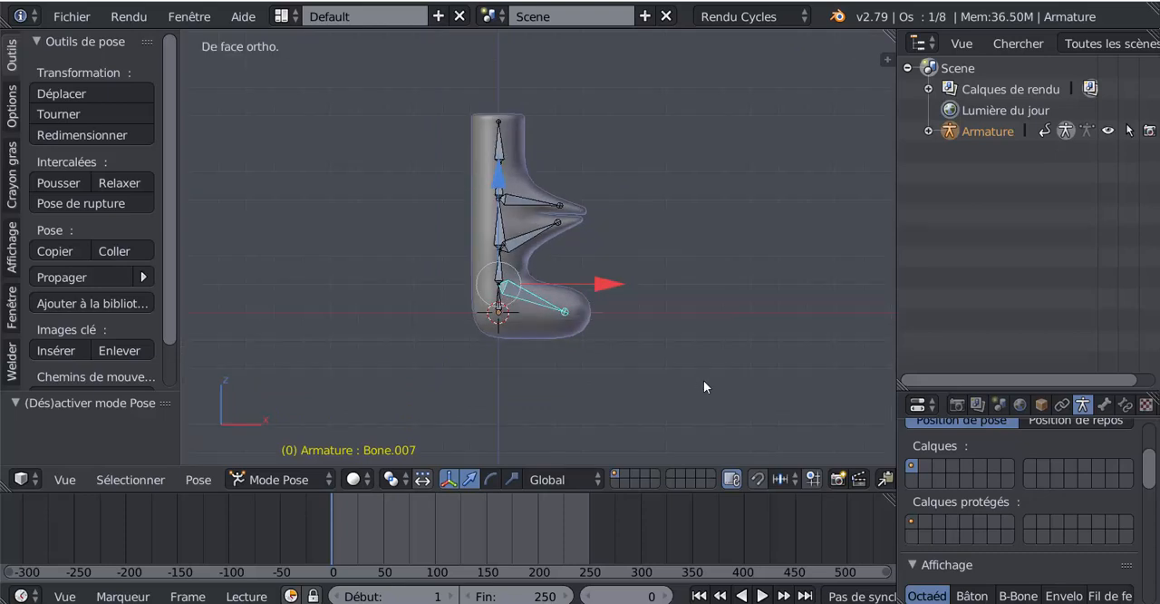
{"action": "key", "text": "r"}
{"action": "left_click", "coordinate": [693, 320]}
Try rotating the lower arm bone for comparison, cancel the rotation and reselect the foot bone.
{"action": "right_click", "coordinate": [515, 247]}
{"action": "key", "text": "r"}
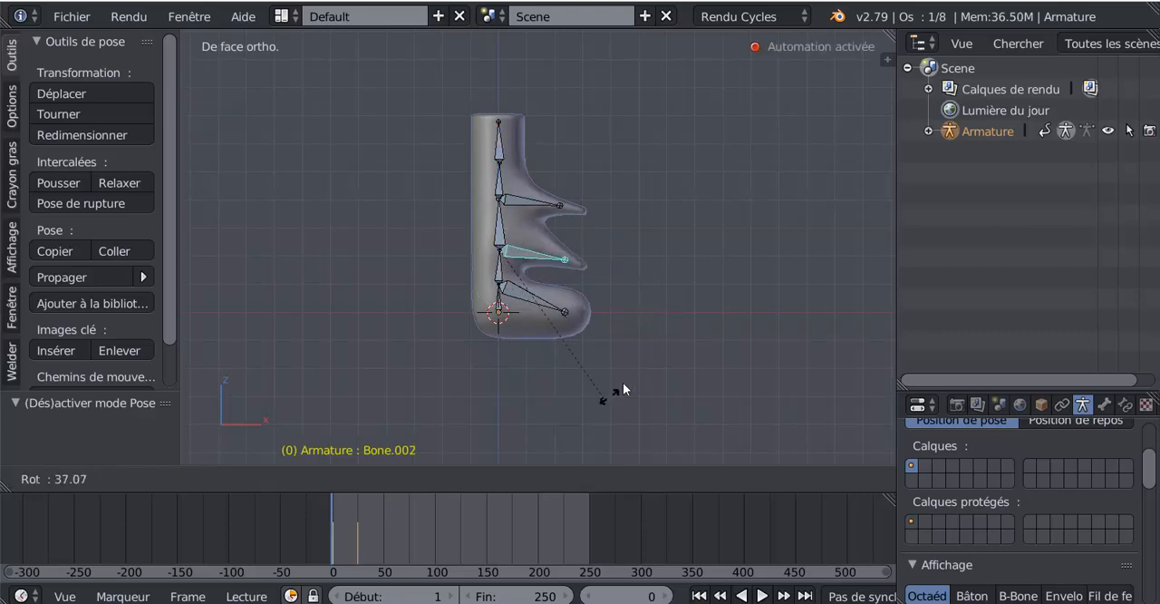
{"action": "right_click", "coordinate": [553, 403]}
{"action": "right_click", "coordinate": [508, 323]}
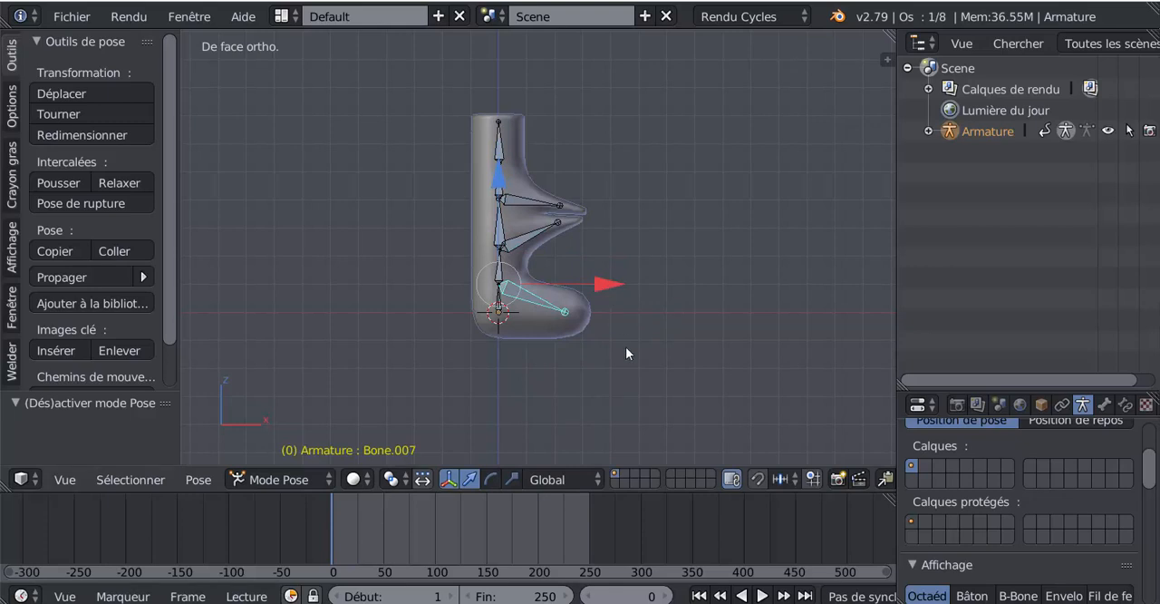
Key the foot bone in its current pose at frame 0 and rotated by 55° at frame 99.
{"action": "scroll", "coordinate": [759, 595], "scroll_direction": "down", "scroll_amount": 5}
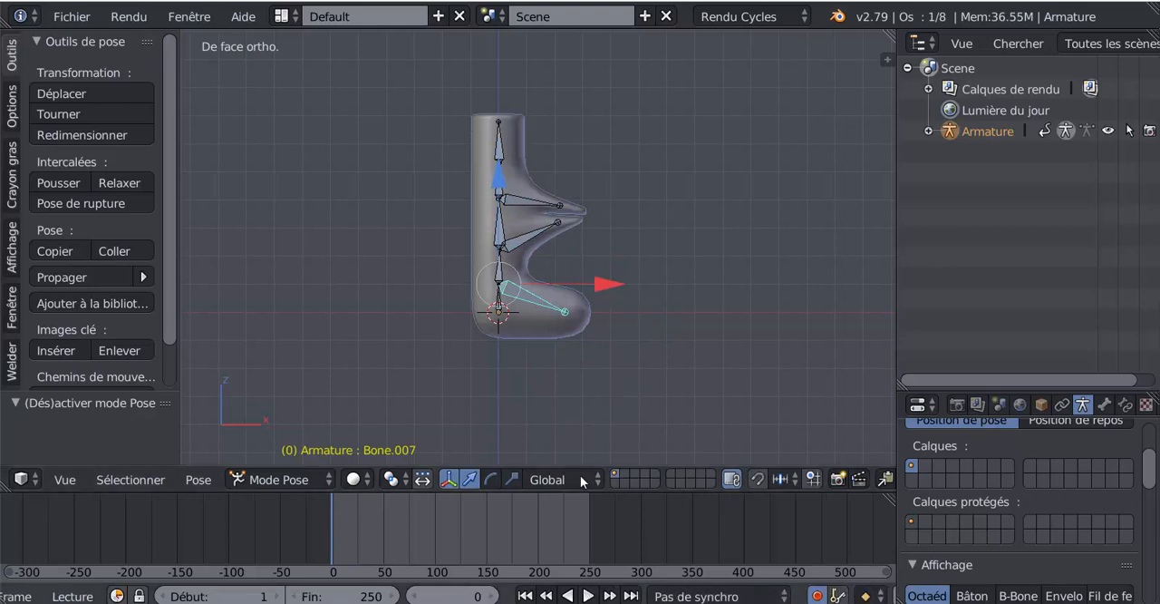
{"action": "left_click", "coordinate": [603, 282]}
{"action": "left_click_drag", "start_coordinate": [330, 538], "coordinate": [433, 536]}
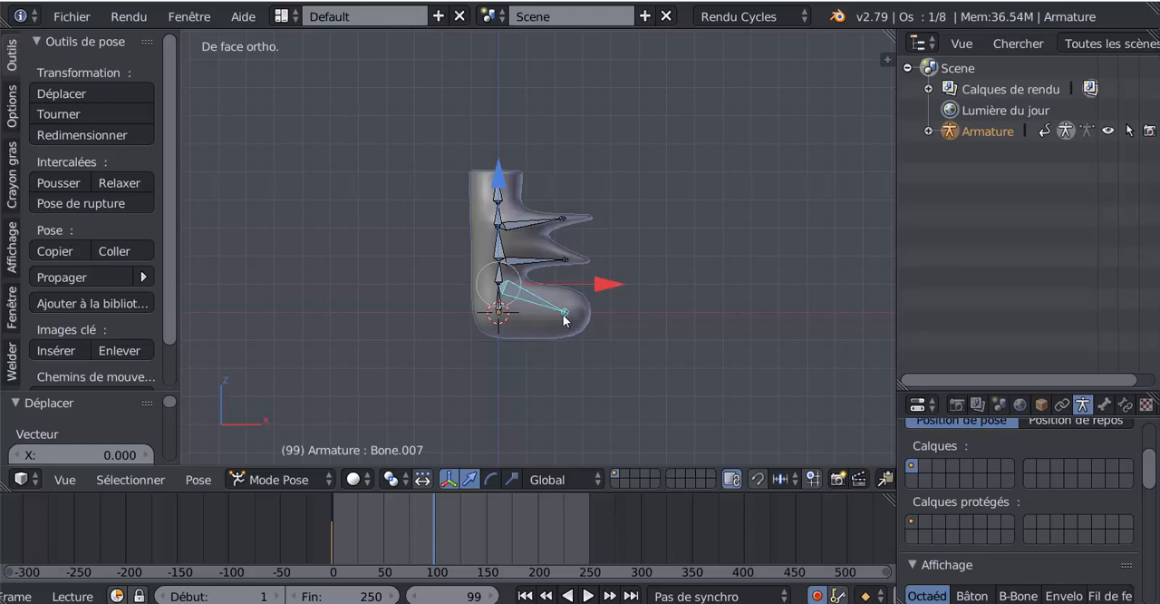
{"action": "key", "text": "r"}
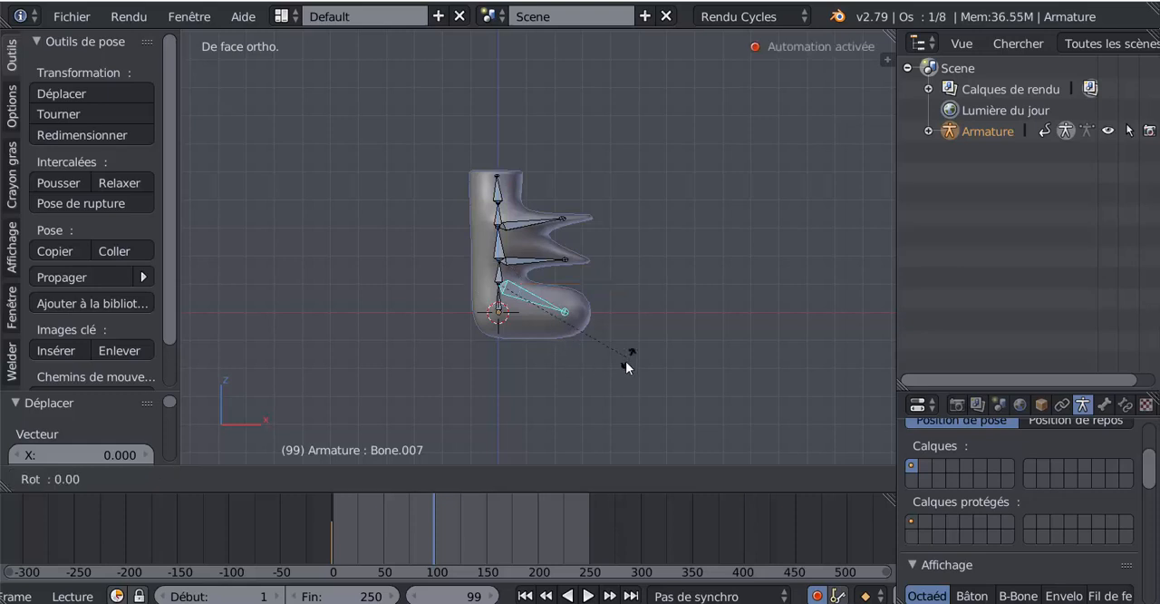
{"action": "left_click", "coordinate": [514, 34]}
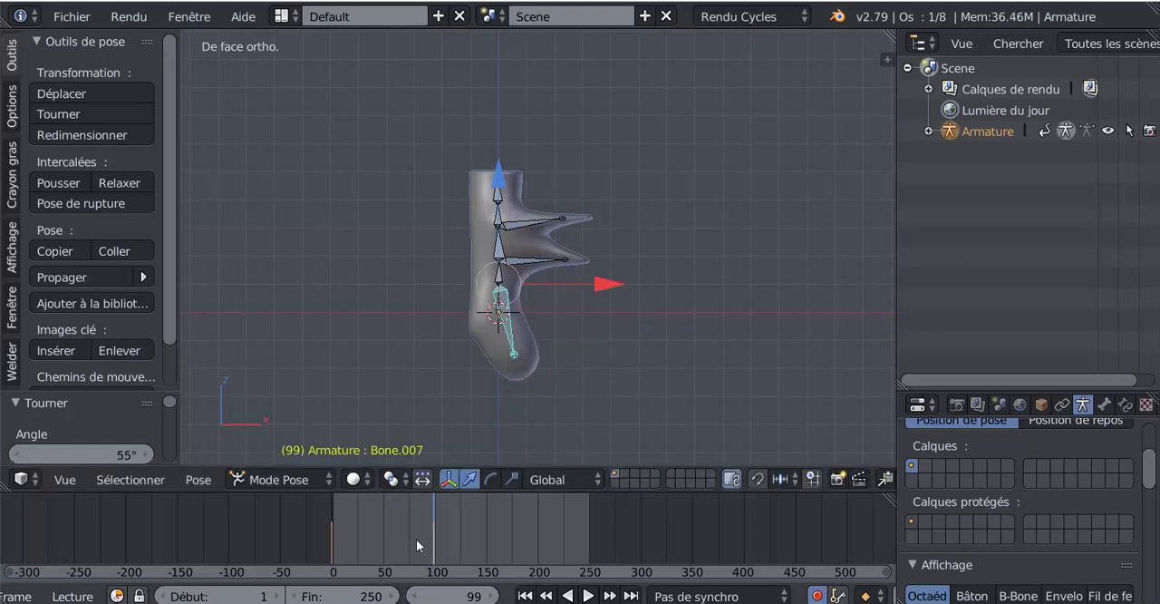
Play the animation from frame 0 to check the foot's movement, stop it and return to frame 0.
{"action": "left_click_drag", "start_coordinate": [416, 538], "coordinate": [293, 541]}
{"action": "left_click", "coordinate": [818, 596]}
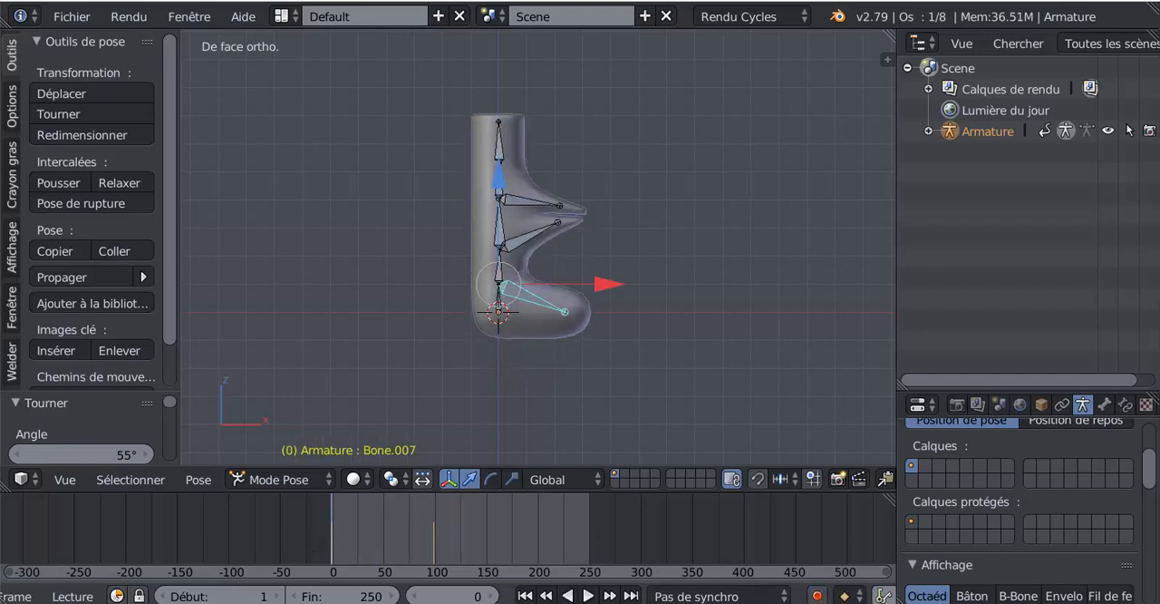
{"action": "left_click", "coordinate": [587, 596]}
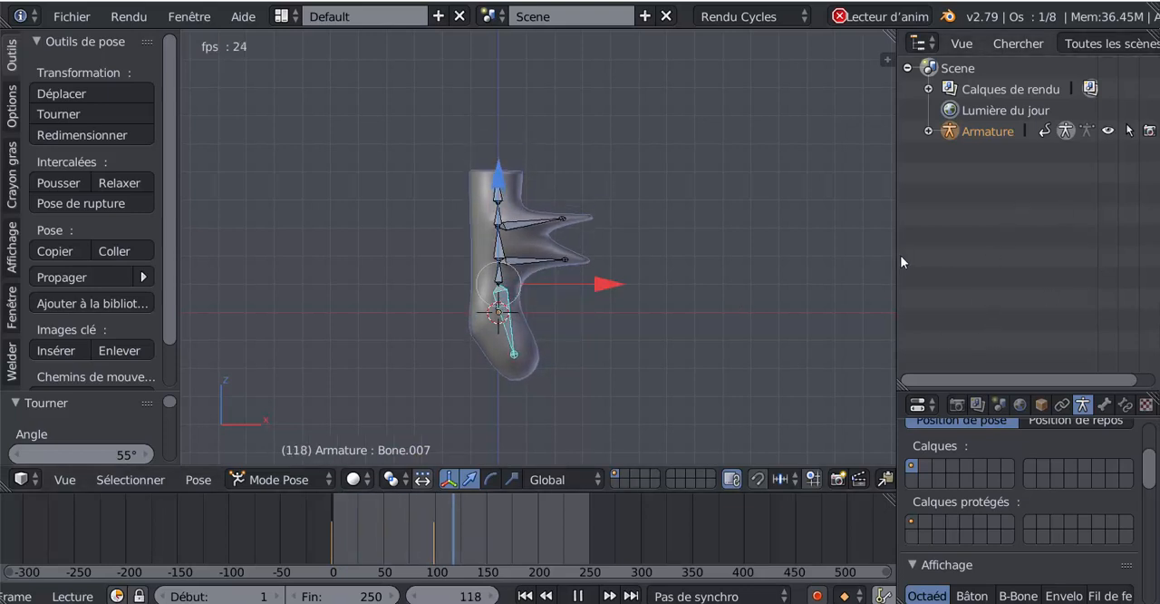
{"action": "left_click", "coordinate": [577, 596]}
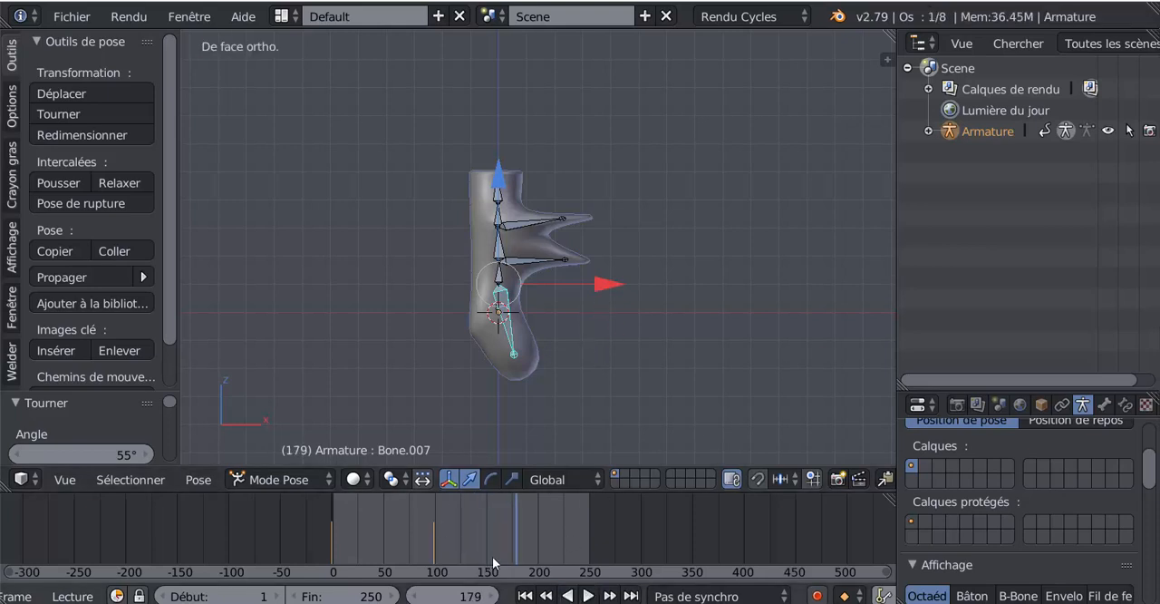
{"action": "left_click_drag", "start_coordinate": [462, 555], "coordinate": [300, 554]}
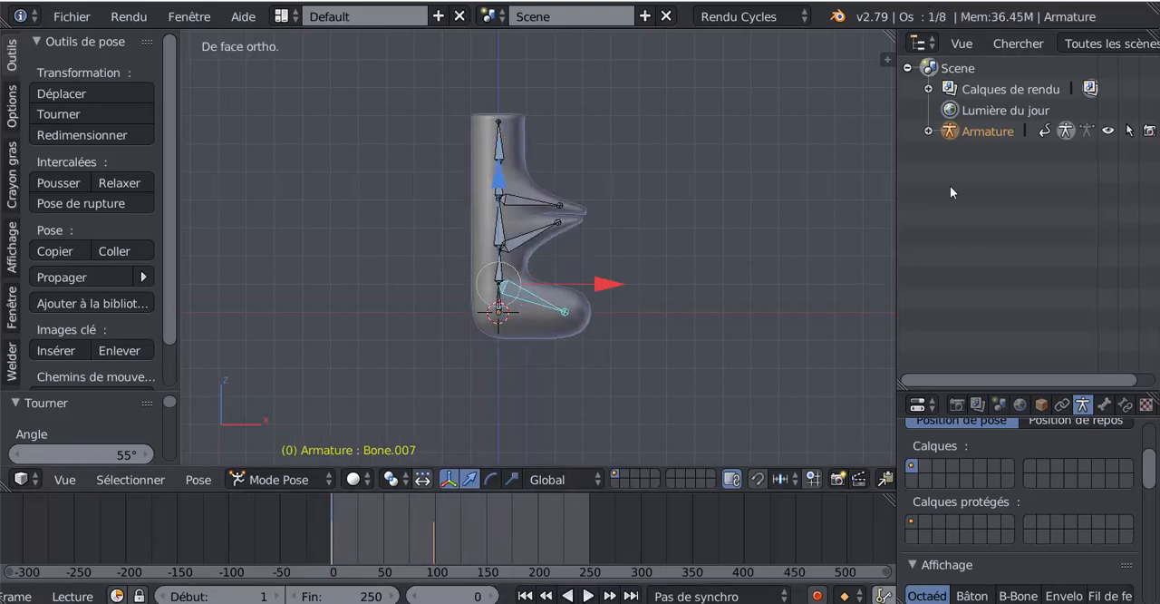
Hide the armature and split a second area off the 3D view, set to the Dope Sheet editor.
{"action": "left_click", "coordinate": [1108, 131]}
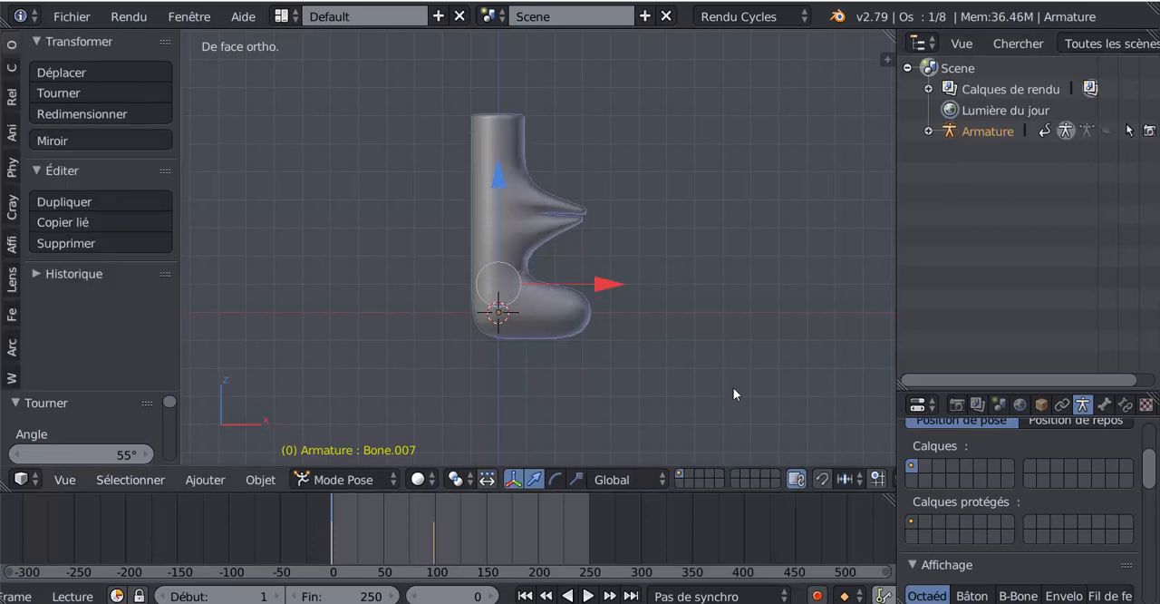
{"action": "left_click_drag", "start_coordinate": [886, 45], "coordinate": [639, 208]}
{"action": "left_click", "coordinate": [641, 478]}
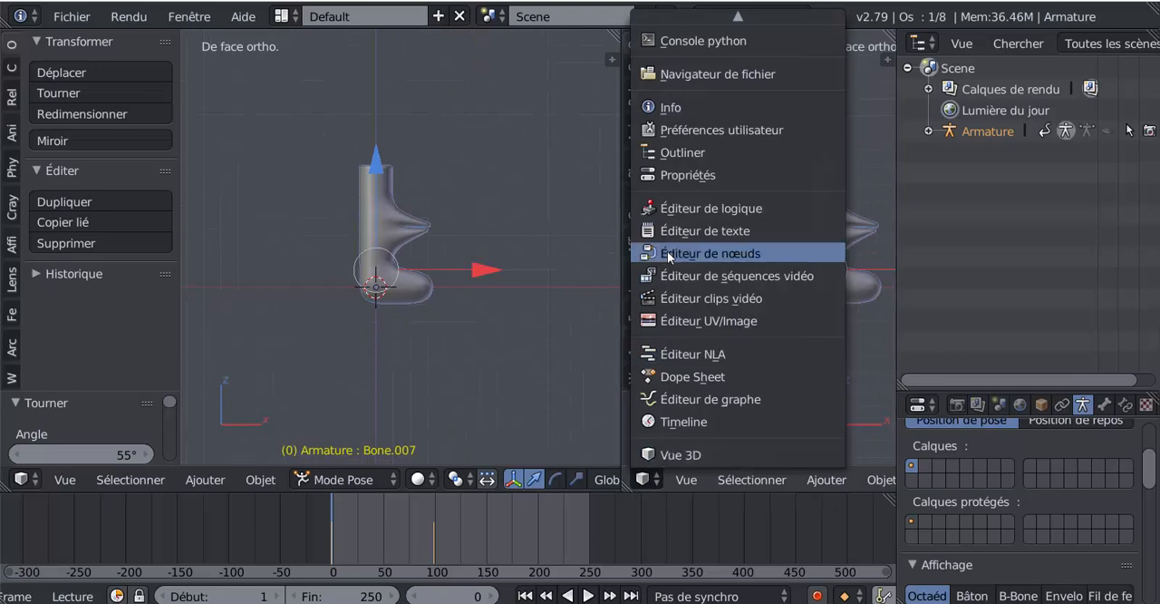
{"action": "left_click", "coordinate": [672, 323]}
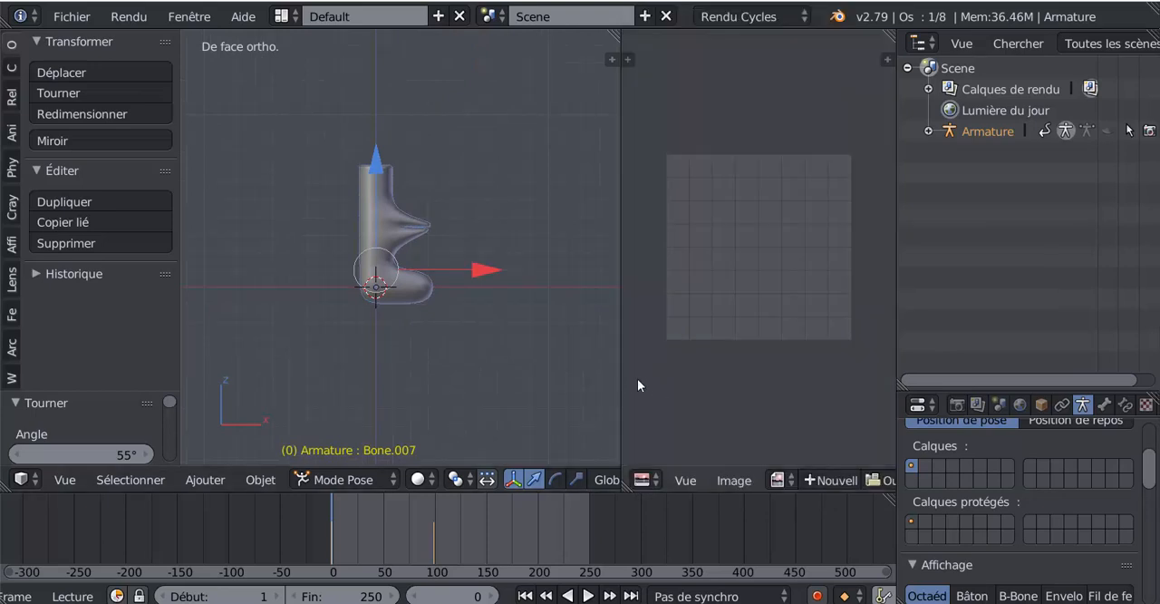
{"action": "left_click", "coordinate": [643, 480]}
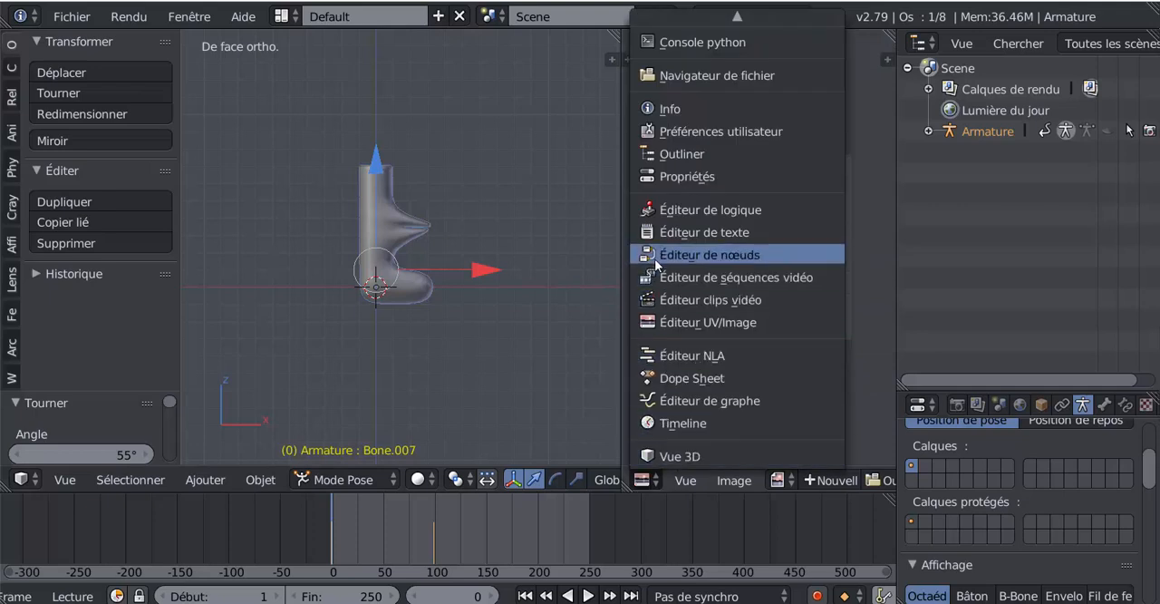
{"action": "left_click", "coordinate": [673, 378]}
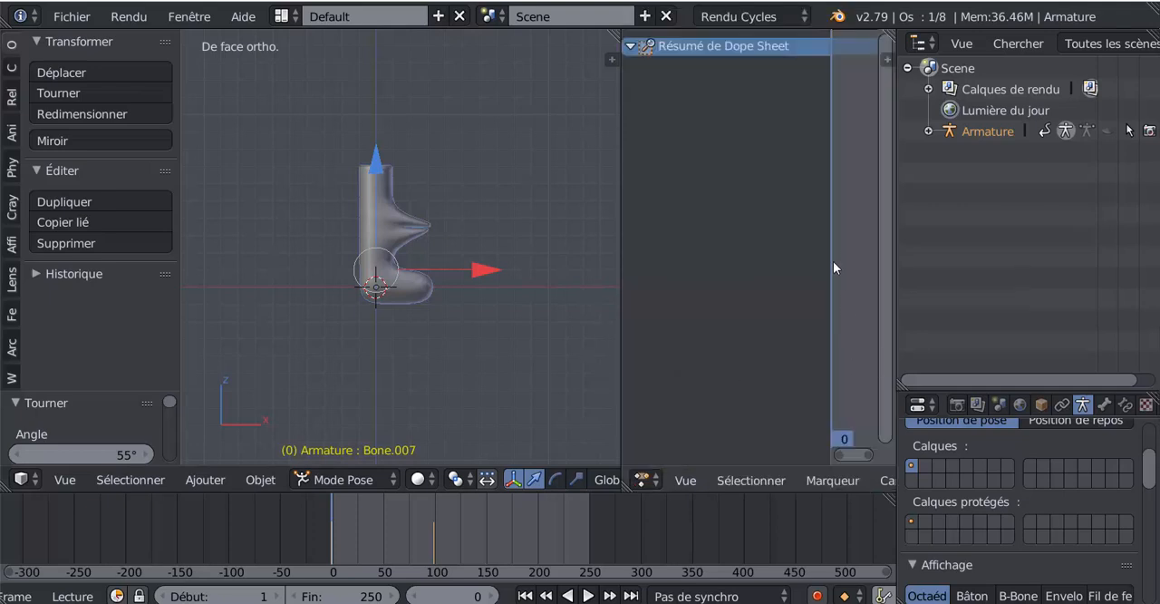
{"action": "left_click_drag", "start_coordinate": [831, 251], "coordinate": [940, 247]}
{"action": "scroll", "coordinate": [677, 280], "scroll_direction": "down", "scroll_amount": 5}
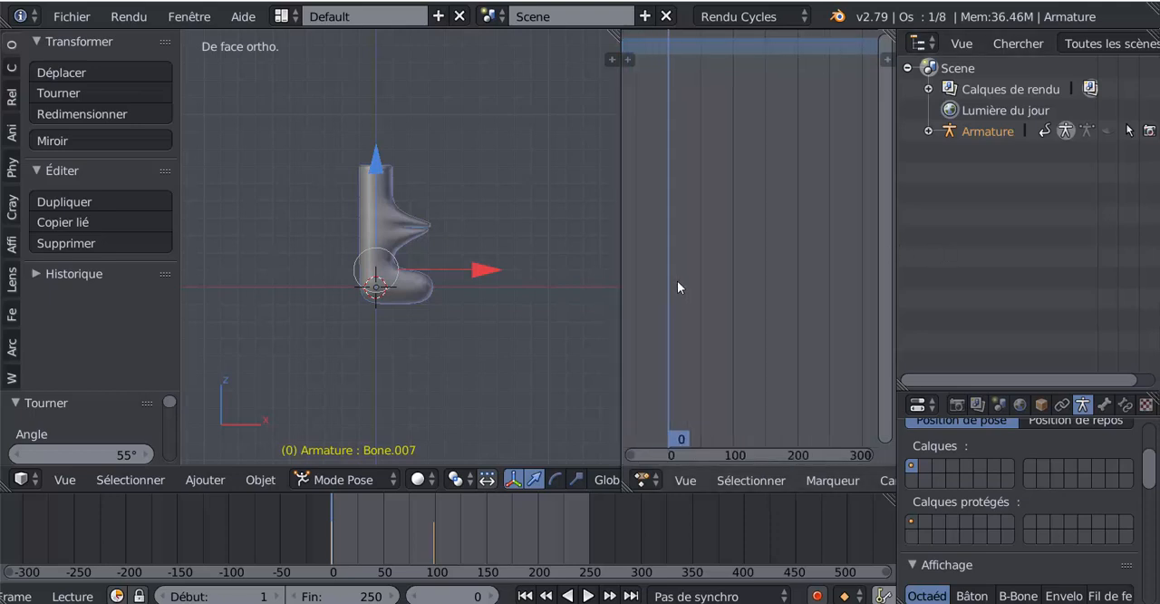
{"action": "scroll", "coordinate": [373, 237], "scroll_direction": "up", "scroll_amount": 1}
{"action": "right_click", "coordinate": [373, 237]}
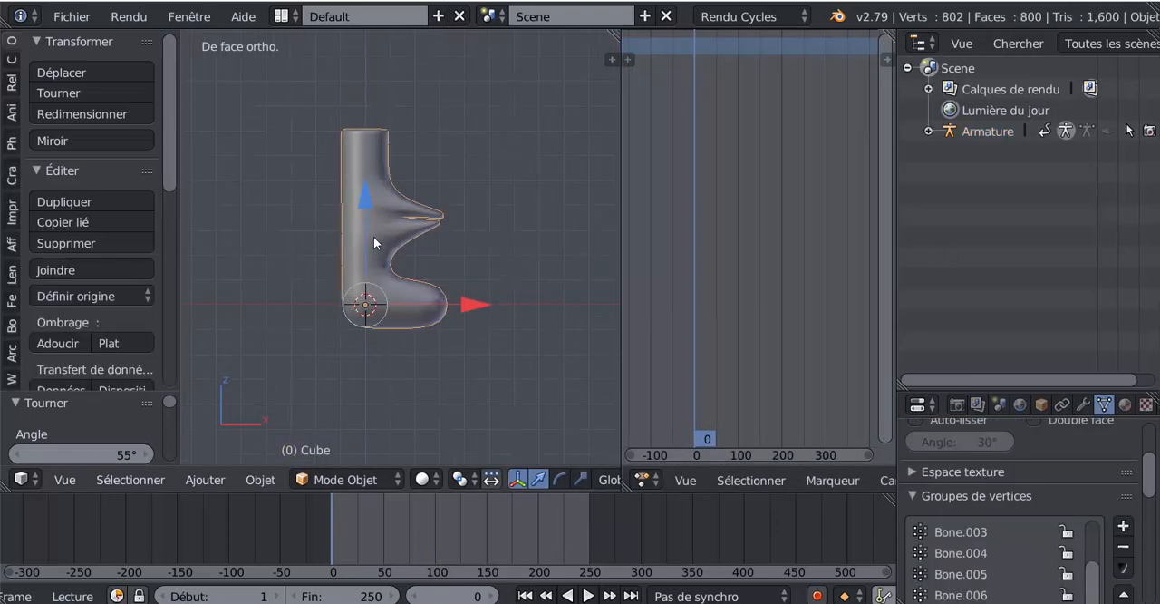
{"action": "left_click", "coordinate": [1108, 130]}
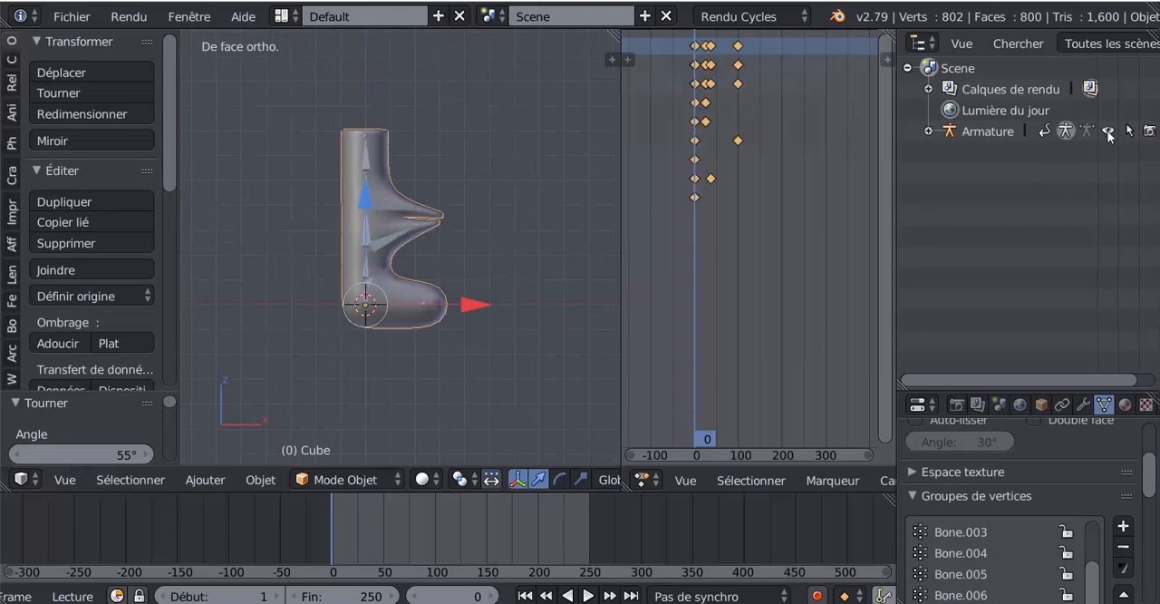
{"action": "middle_click_drag", "start_coordinate": [807, 306], "coordinate": [790, 336]}
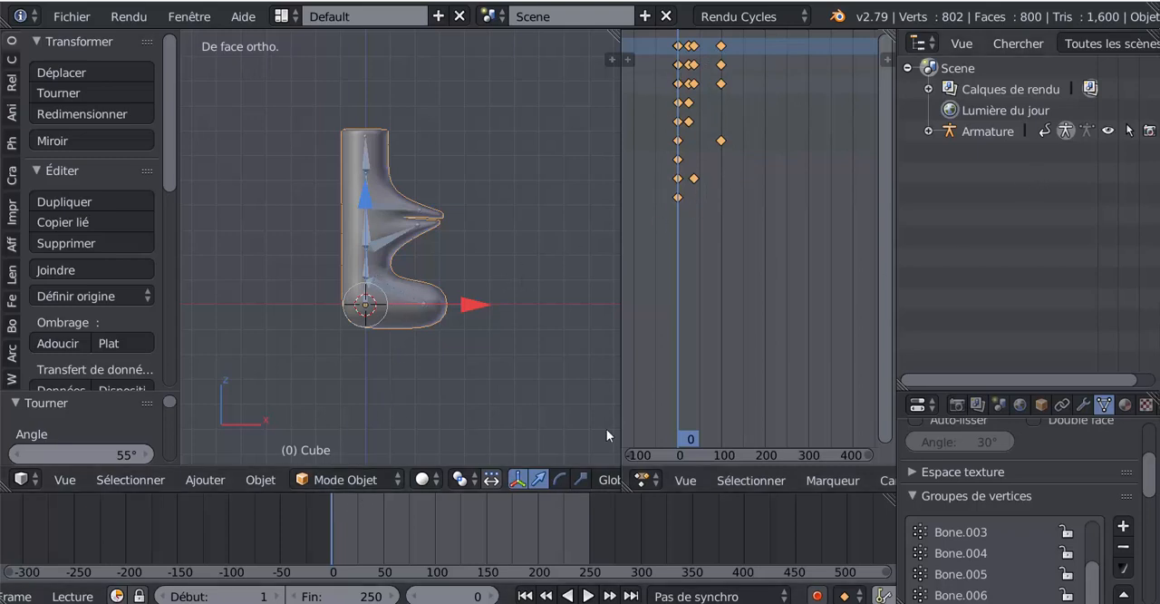
Select the lower arm bone and compress the armature's Dope Sheet keyframes towards frame 0, scaling them by 0.906 and again by 0.403.
{"action": "right_click", "coordinate": [367, 247]}
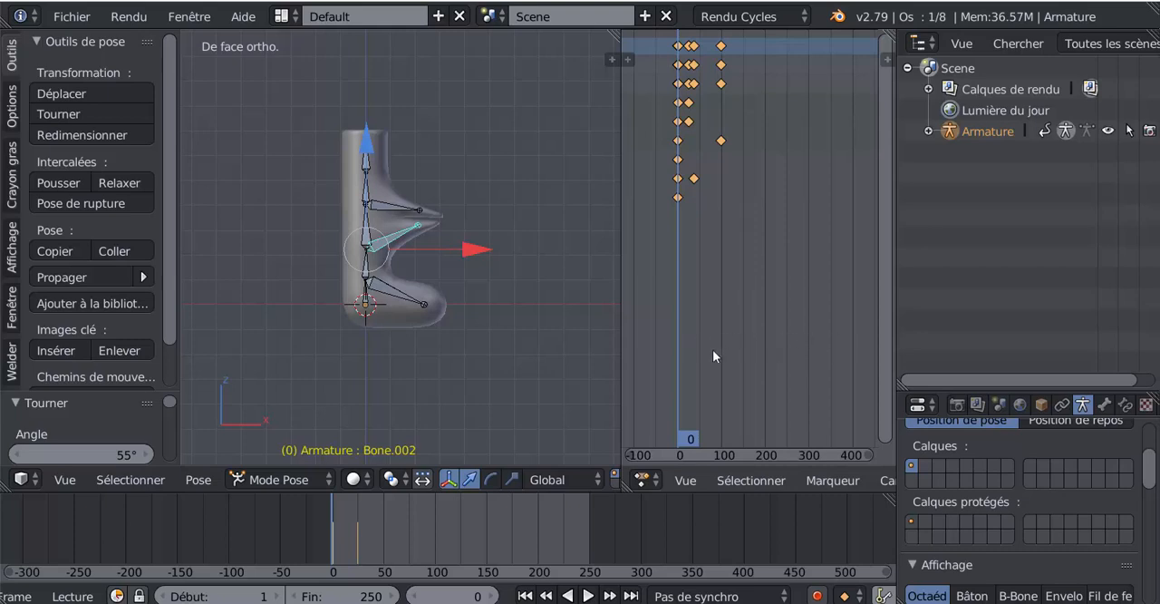
{"action": "key", "text": "s"}
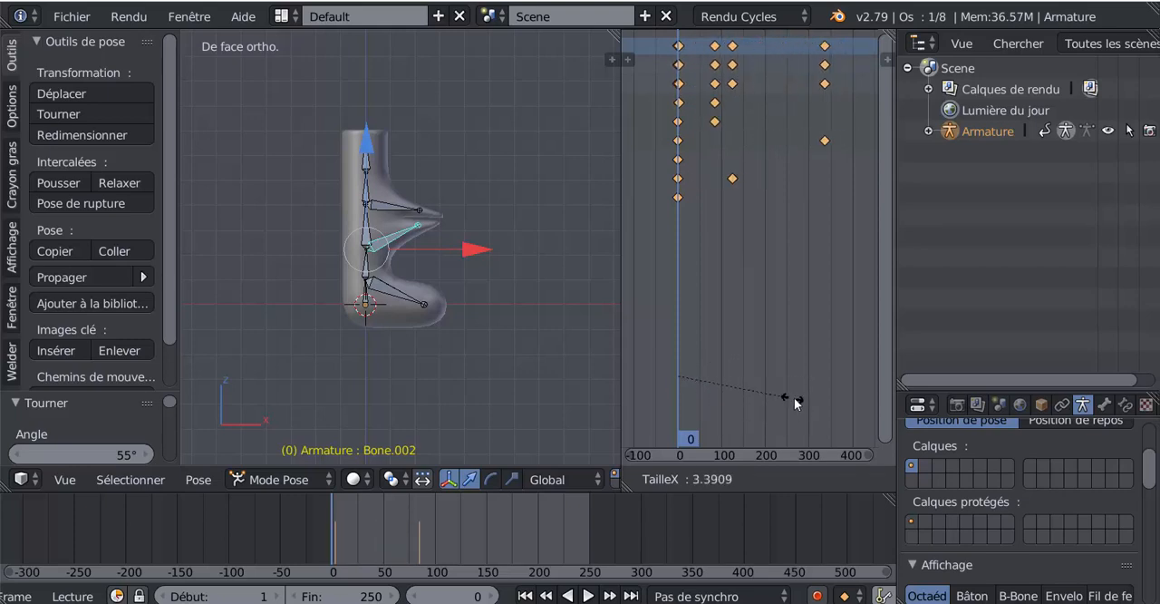
{"action": "left_click", "coordinate": [694, 380]}
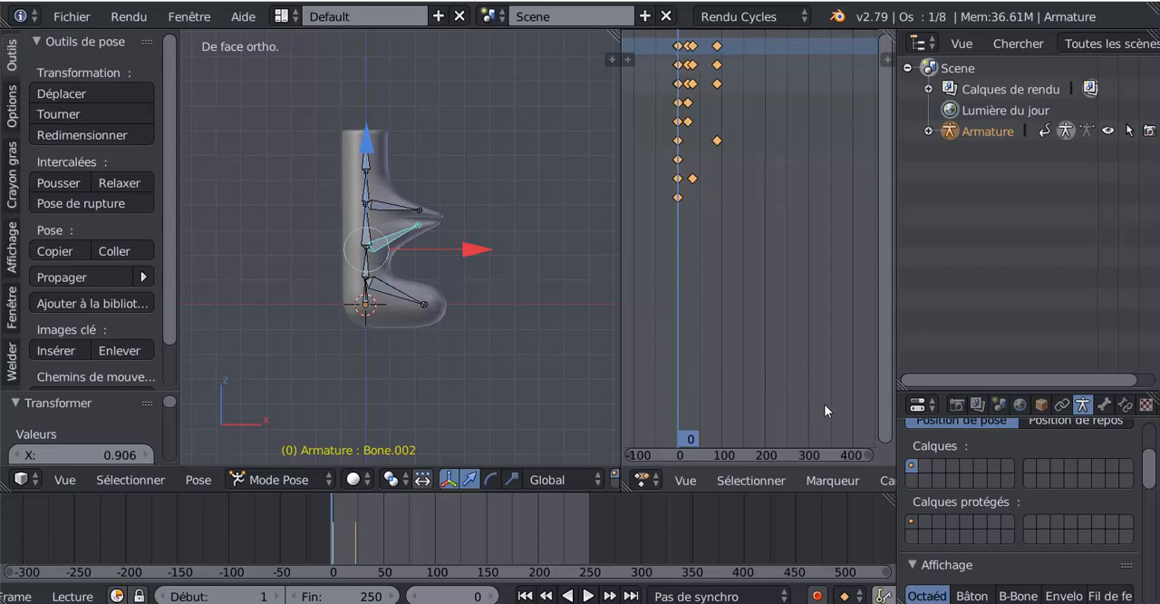
{"action": "key", "text": "s"}
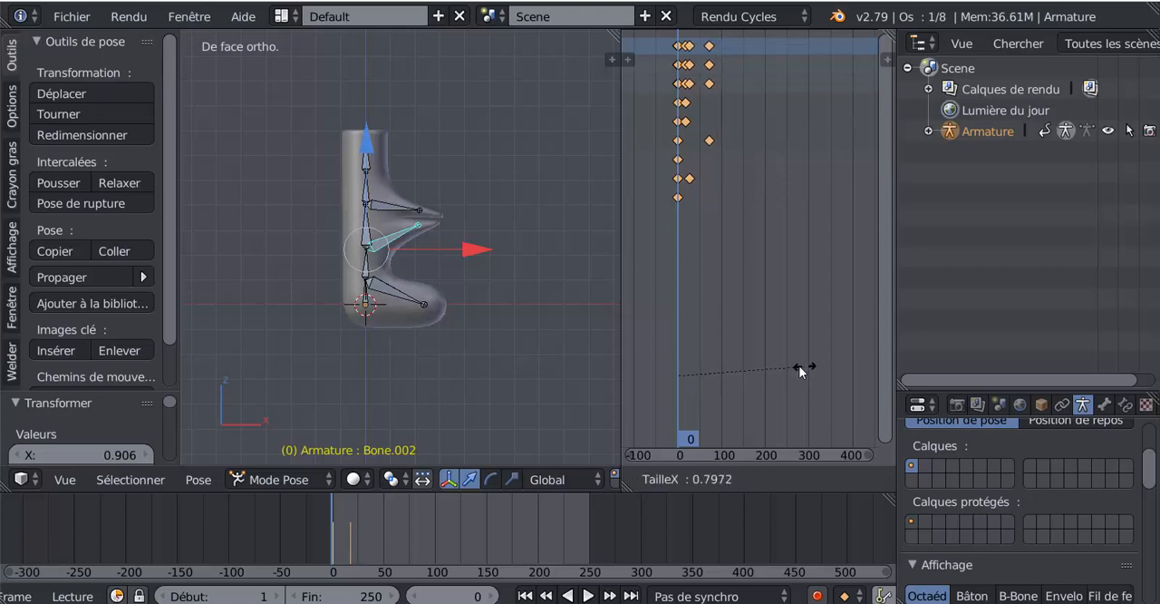
{"action": "left_click", "coordinate": [742, 374]}
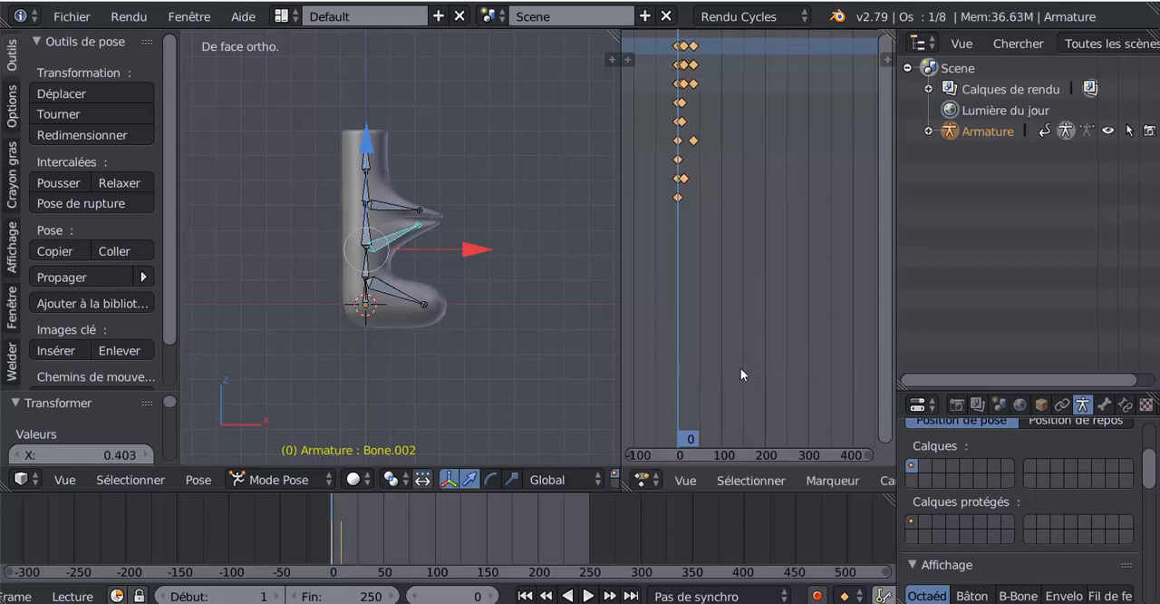
Duplicate the compressed keyframes four times along the timeline, with copies starting at about frames 48, 98, 122 and 150.
{"action": "left_click", "coordinate": [773, 258]}
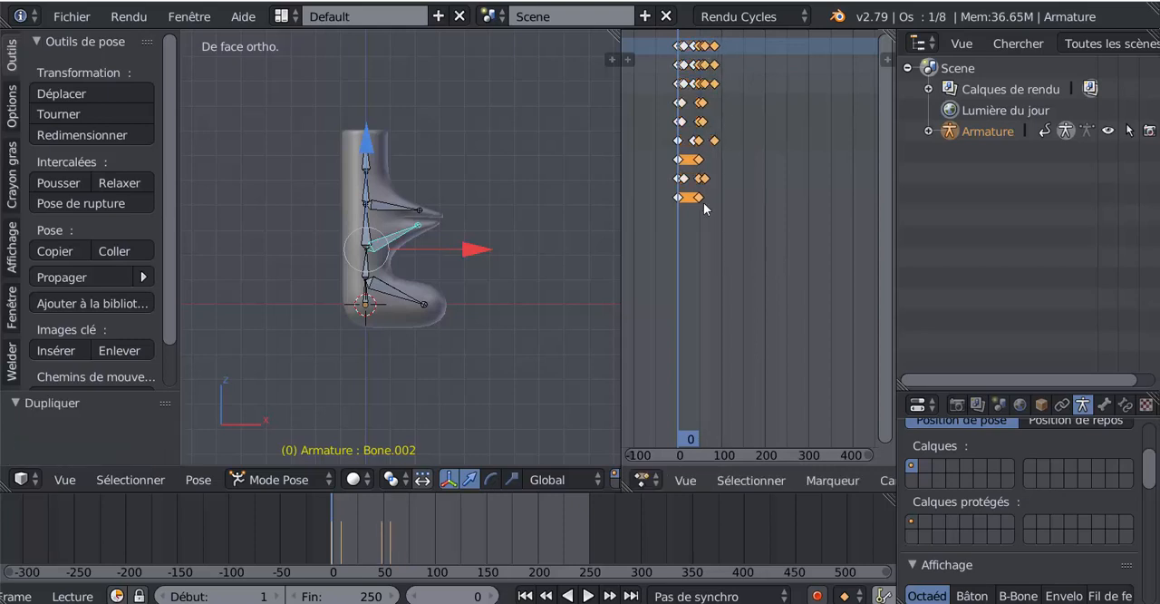
{"action": "key", "text": "shift+d"}
{"action": "left_click", "coordinate": [780, 318]}
{"action": "key", "text": "shift+d"}
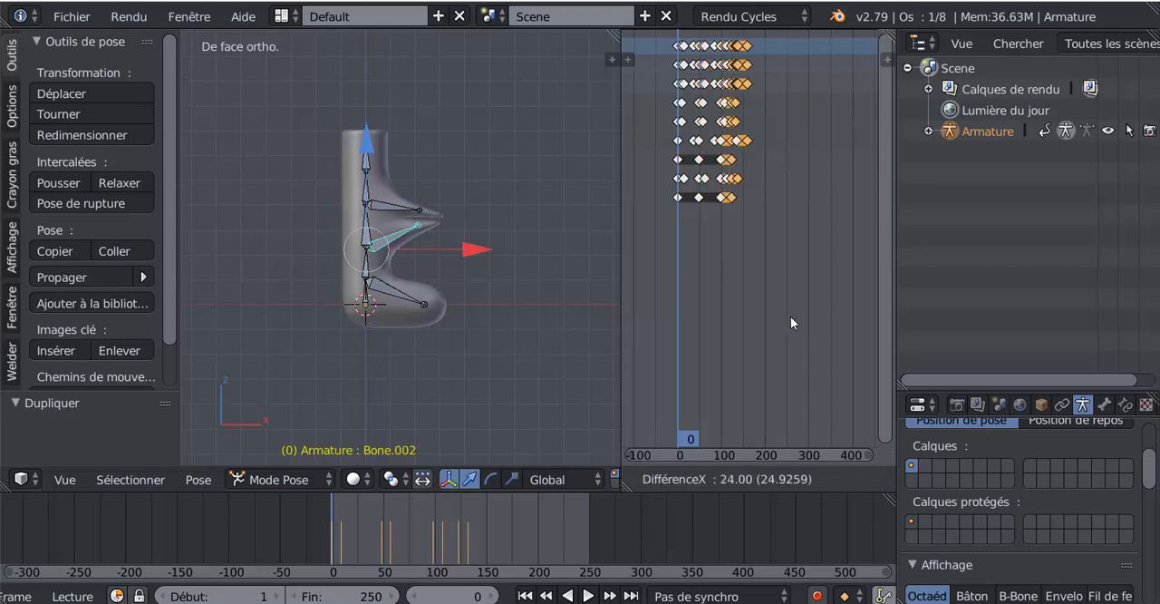
{"action": "left_click", "coordinate": [791, 317]}
{"action": "key", "text": "shift+d"}
{"action": "left_click", "coordinate": [802, 311]}
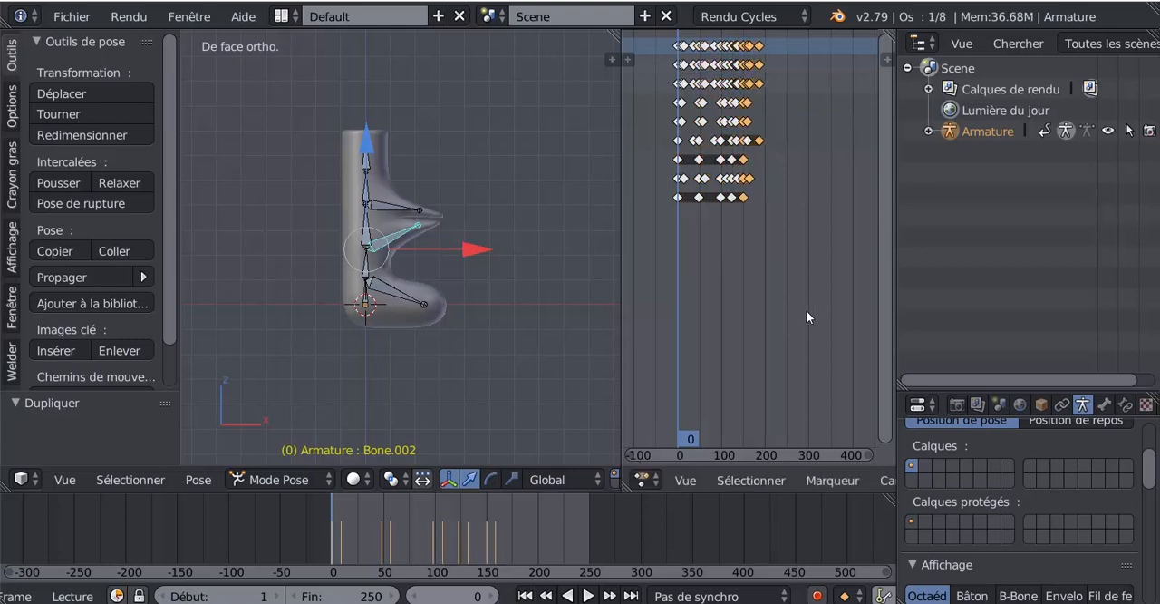
Duplicate the selected keyframes to start at about frame 178, and copy the entire keyframe sequence to start at about frame 223.
{"action": "key", "text": "shift+d"}
{"action": "left_click", "coordinate": [813, 308]}
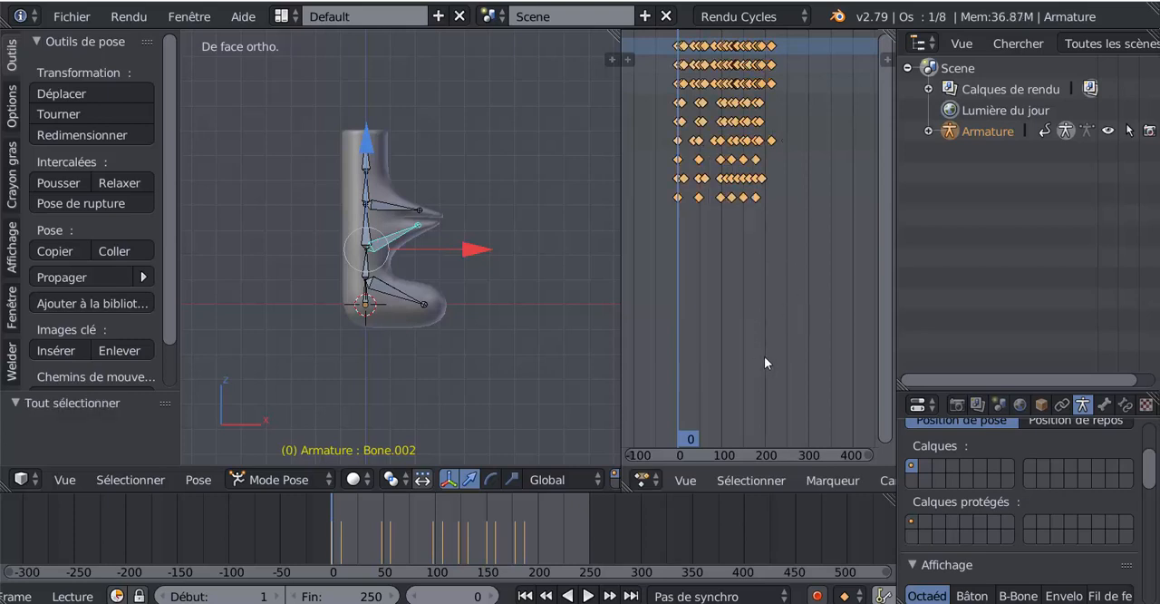
{"action": "key", "text": "shift+d"}
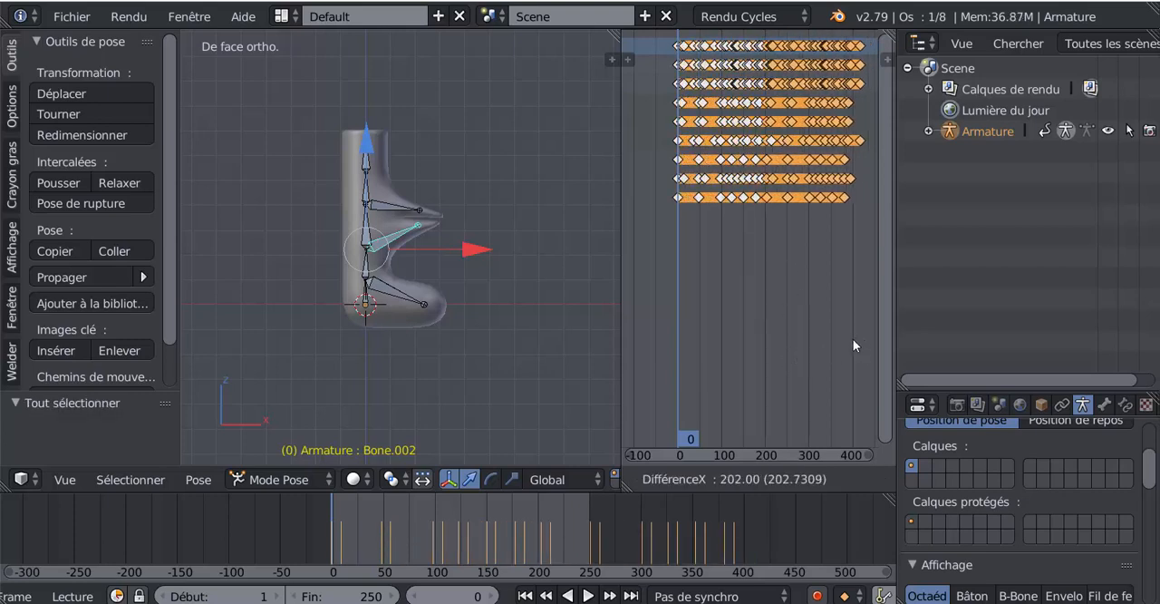
{"action": "left_click", "coordinate": [861, 336]}
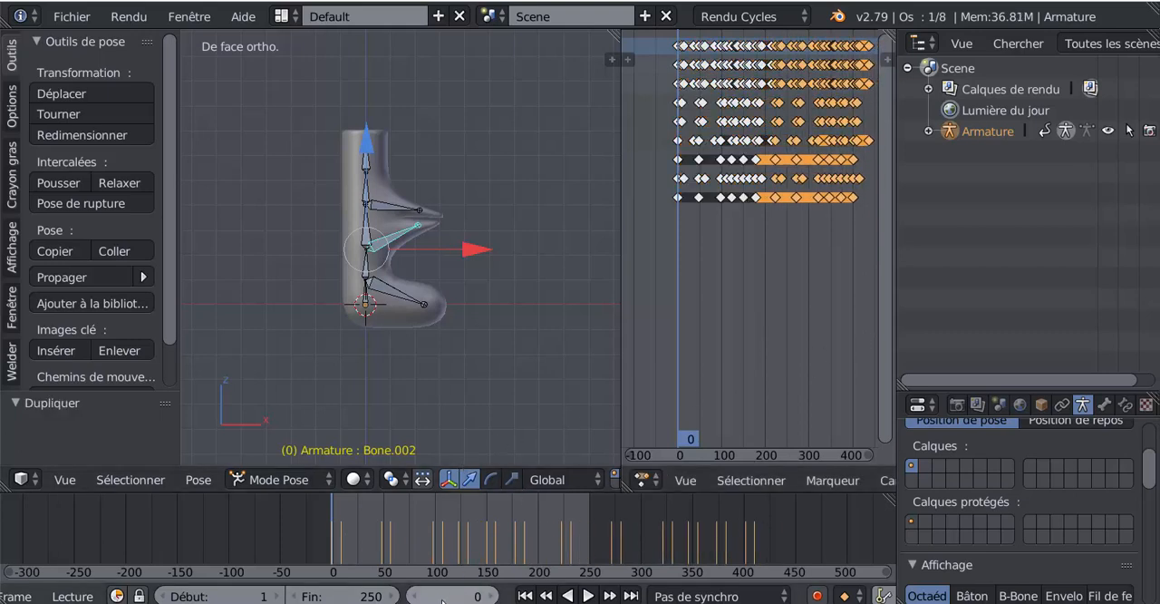
Set the animation's end frame to 411 and play it back with the Dope Sheet's keyframe area widened.
{"action": "left_click_drag", "start_coordinate": [469, 596], "coordinate": [490, 595]}
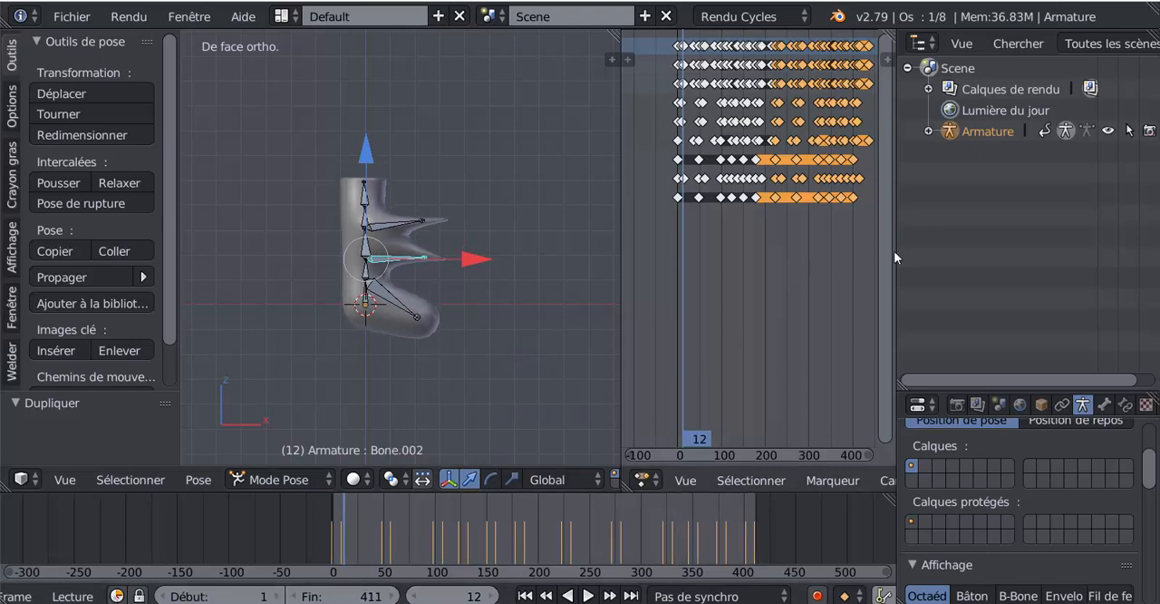
{"action": "left_click_drag", "start_coordinate": [896, 257], "coordinate": [1050, 262]}
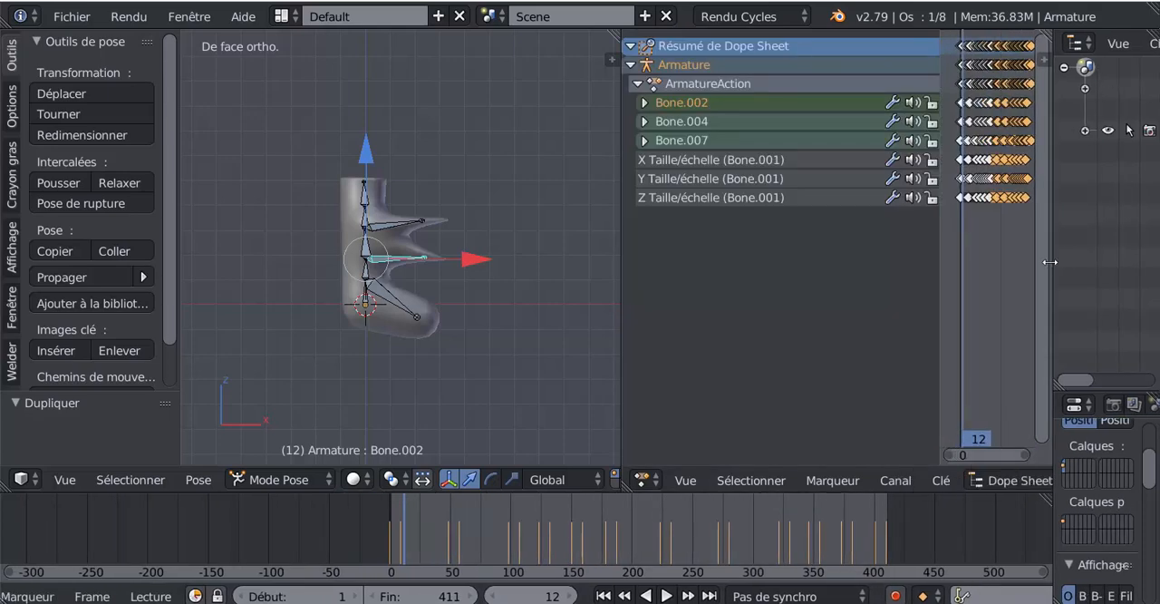
{"action": "left_click_drag", "start_coordinate": [925, 264], "coordinate": [691, 289]}
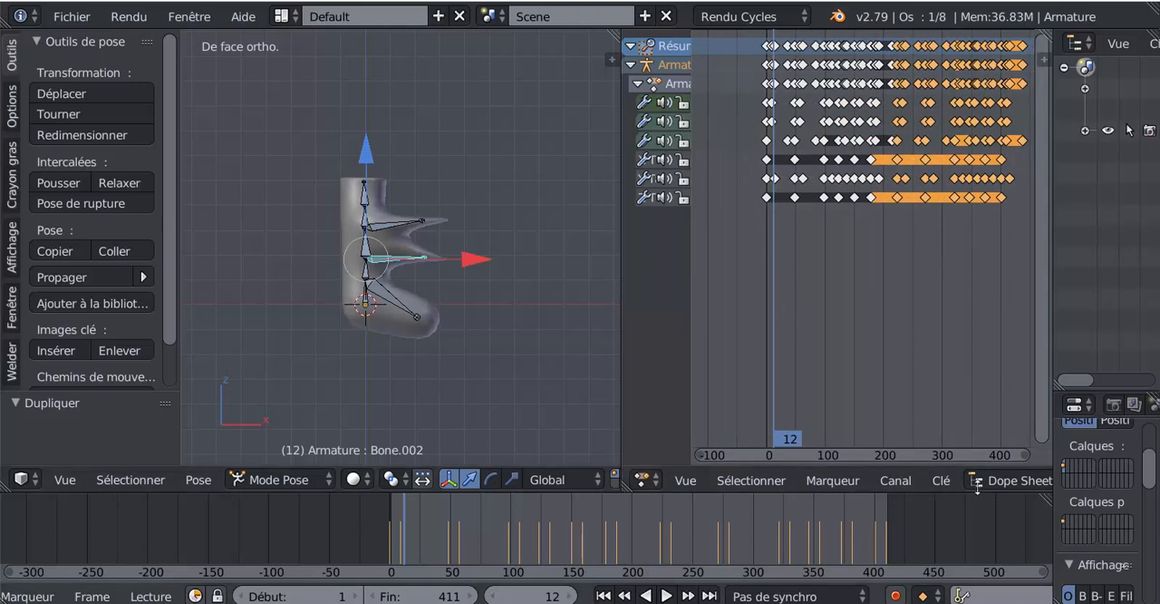
{"action": "left_click", "coordinate": [666, 594]}
{"action": "scroll", "coordinate": [516, 363], "scroll_direction": "up", "scroll_amount": 4}
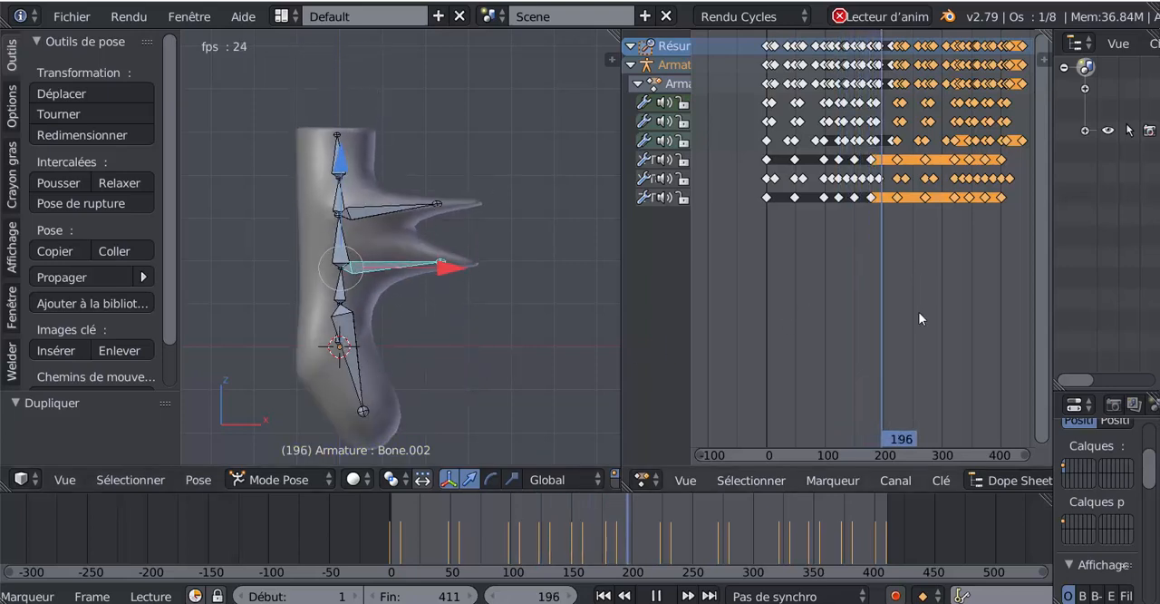
Scale all the armature's keyframes in the Dope Sheet by 0.331 and move them about 210 frames earlier.
{"action": "key", "text": "a"}
{"action": "key", "text": "a"}
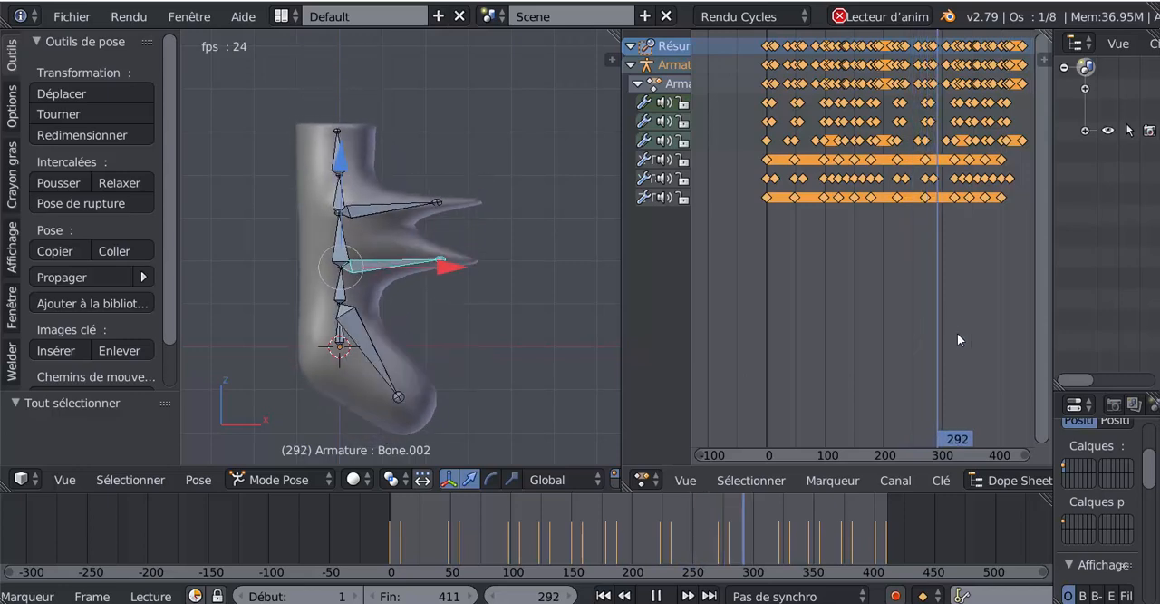
{"action": "key", "text": "s"}
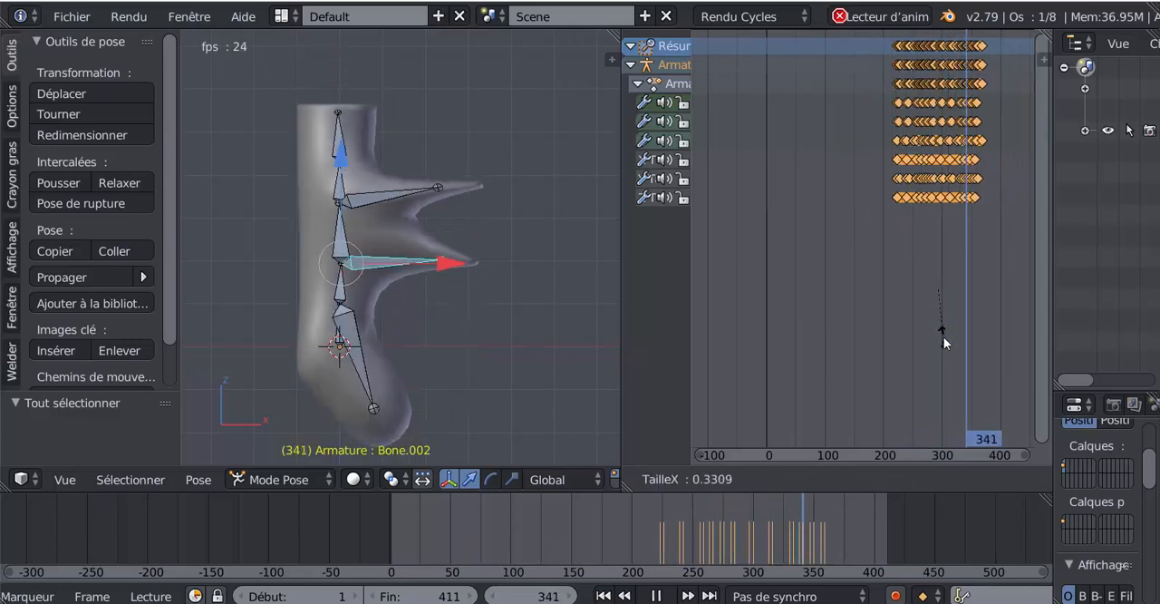
{"action": "left_click", "coordinate": [944, 336]}
{"action": "key", "text": "g"}
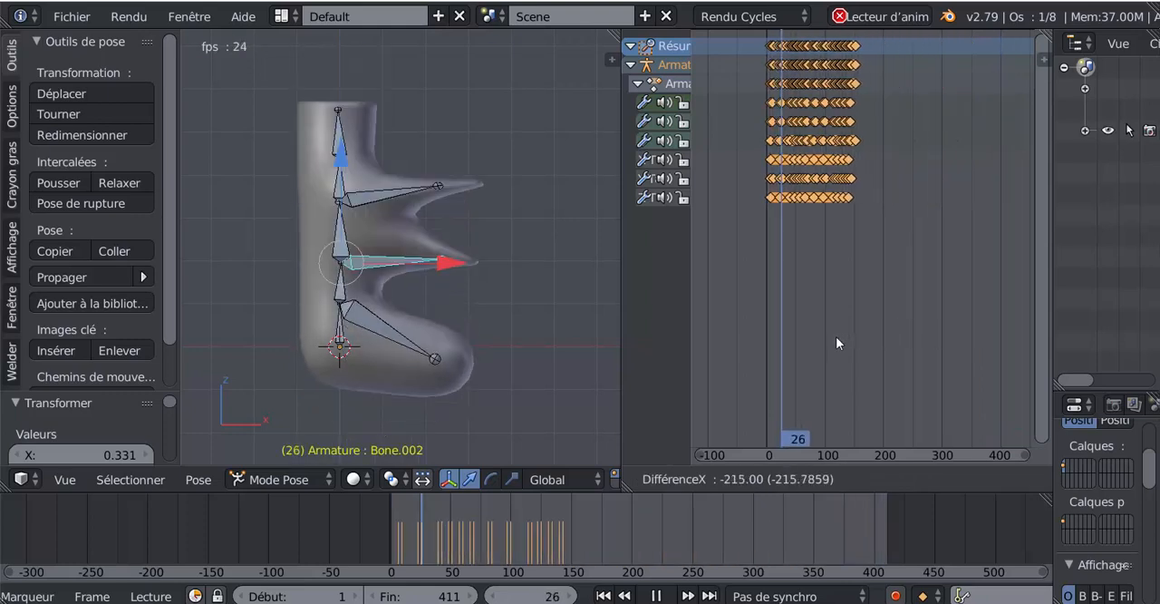
{"action": "left_click", "coordinate": [839, 334]}
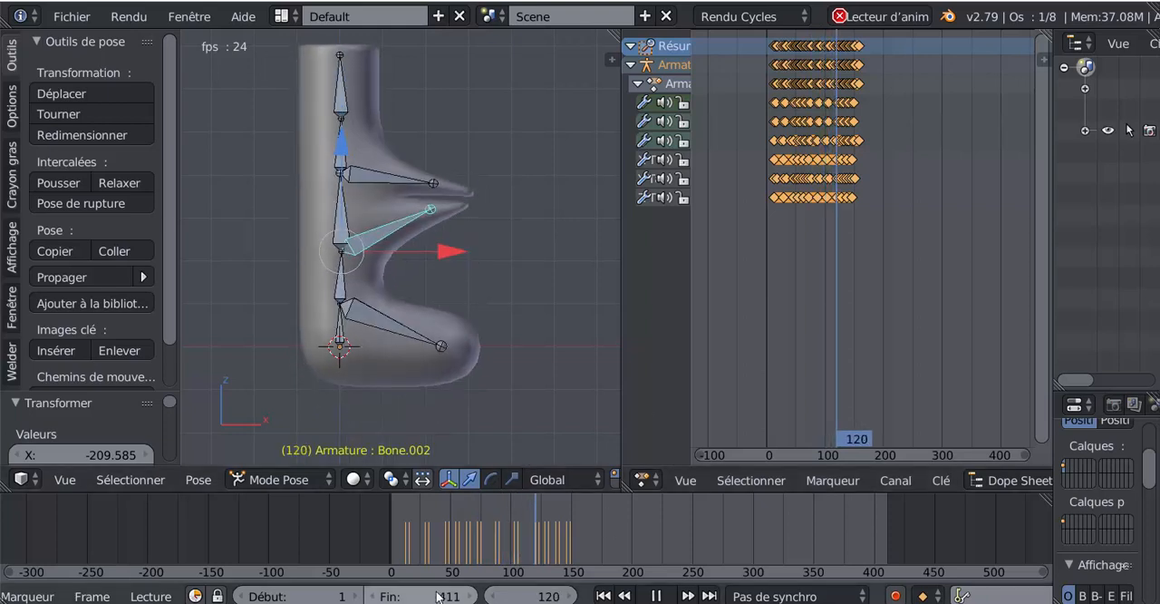
Set the animation's end frame to 152 and narrow the Dope Sheet area.
{"action": "left_click_drag", "start_coordinate": [439, 595], "coordinate": [353, 595]}
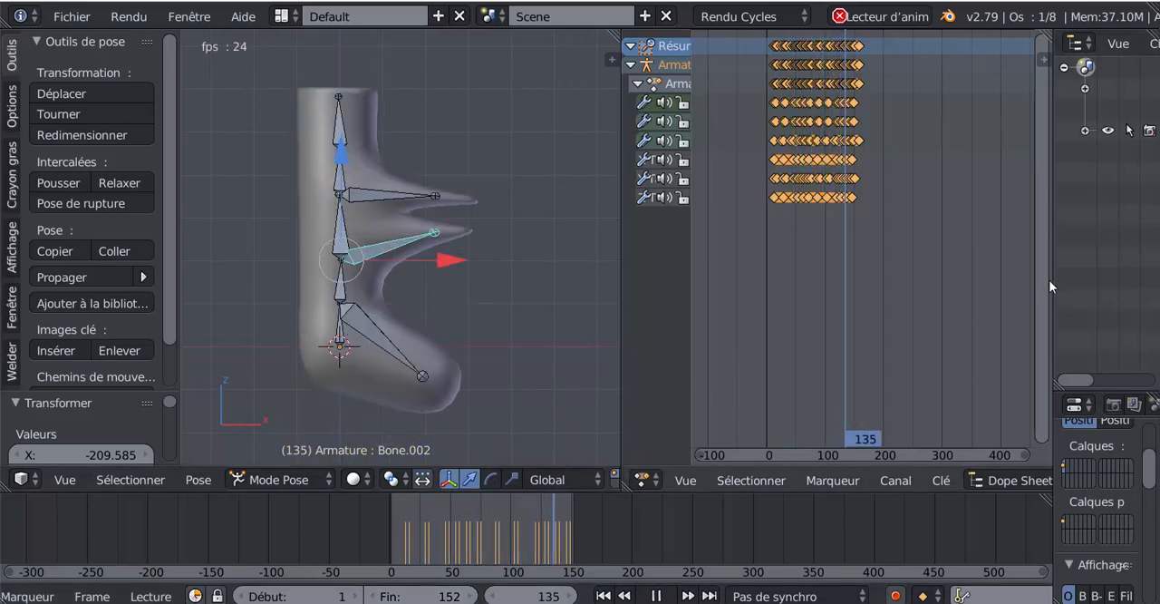
{"action": "left_click_drag", "start_coordinate": [1052, 280], "coordinate": [940, 302]}
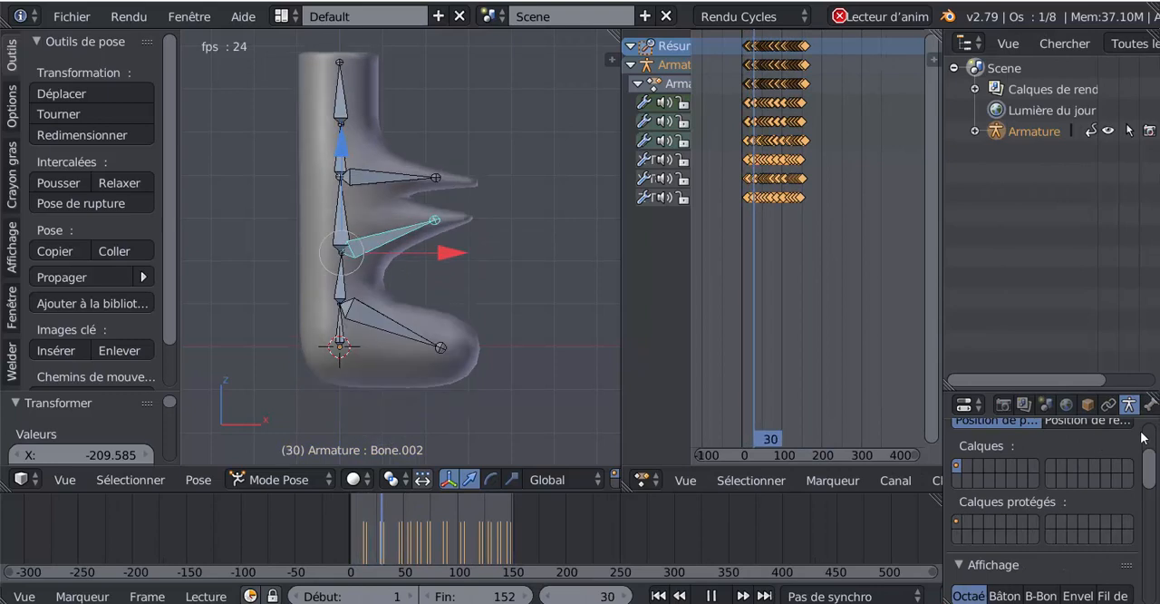
Disable the armature's X-Ray display to see the mesh without visible bones, and enable it again.
{"action": "scroll", "coordinate": [1135, 453], "scroll_direction": "down", "scroll_amount": 2}
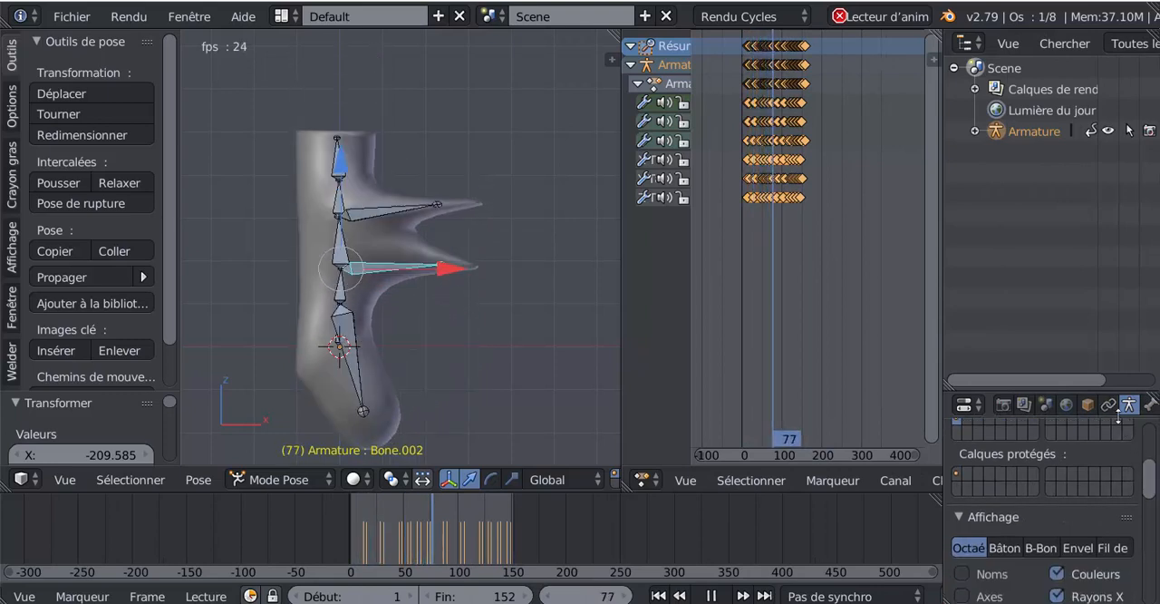
{"action": "scroll", "coordinate": [1135, 453], "scroll_direction": "down", "scroll_amount": 1}
{"action": "left_click", "coordinate": [1056, 569]}
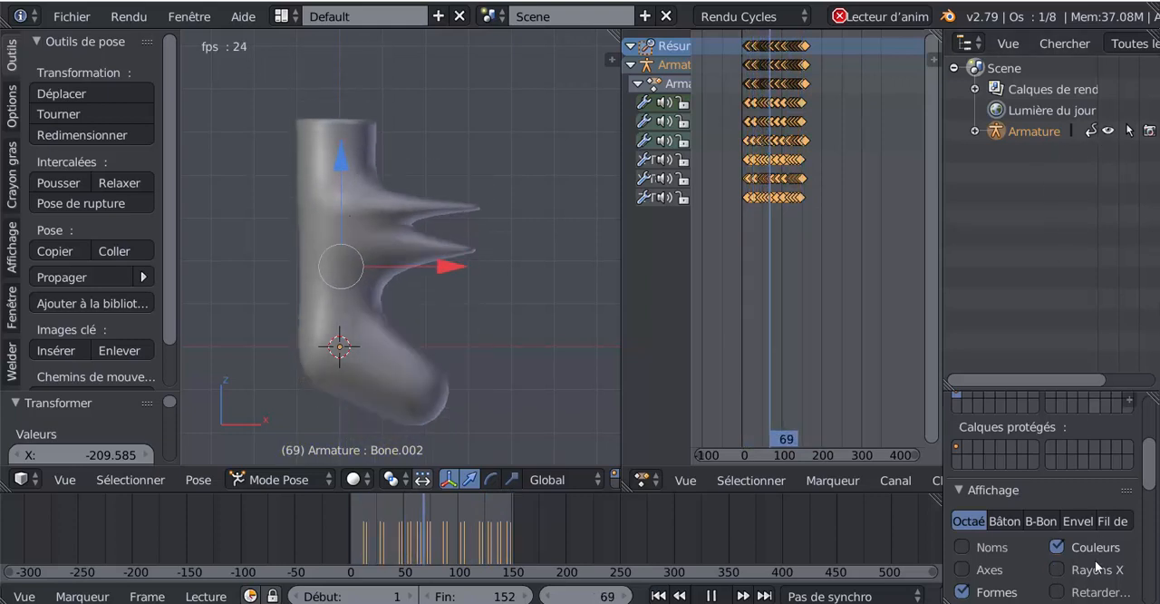
{"action": "left_click", "coordinate": [1059, 569]}
Hide the armature, widen the 3D view over the Dope Sheet, and examine the playing mesh animation from several angles.
{"action": "left_click", "coordinate": [1109, 131]}
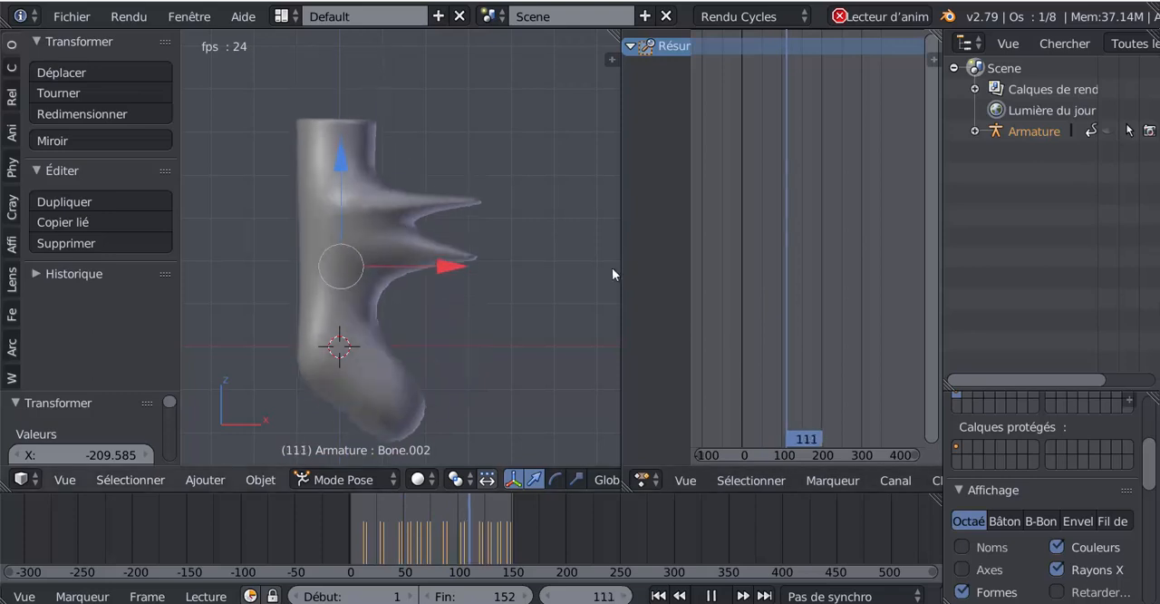
{"action": "left_click_drag", "start_coordinate": [619, 266], "coordinate": [875, 272]}
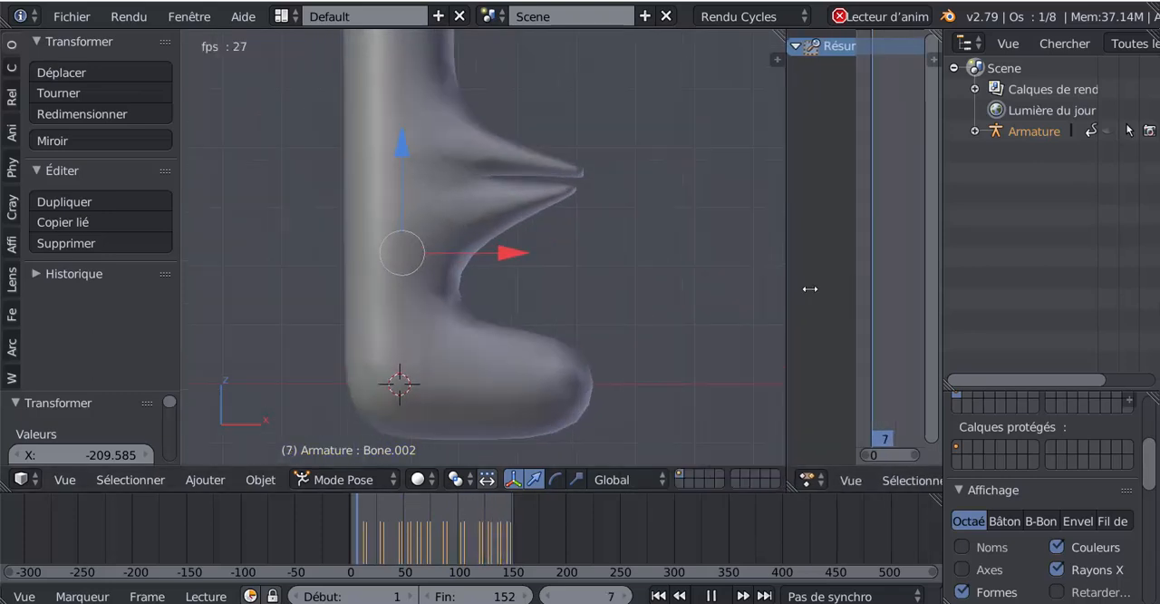
{"action": "middle_click_drag", "start_coordinate": [749, 315], "coordinate": [569, 337]}
{"action": "scroll", "coordinate": [568, 331], "scroll_direction": "up", "scroll_amount": 1}
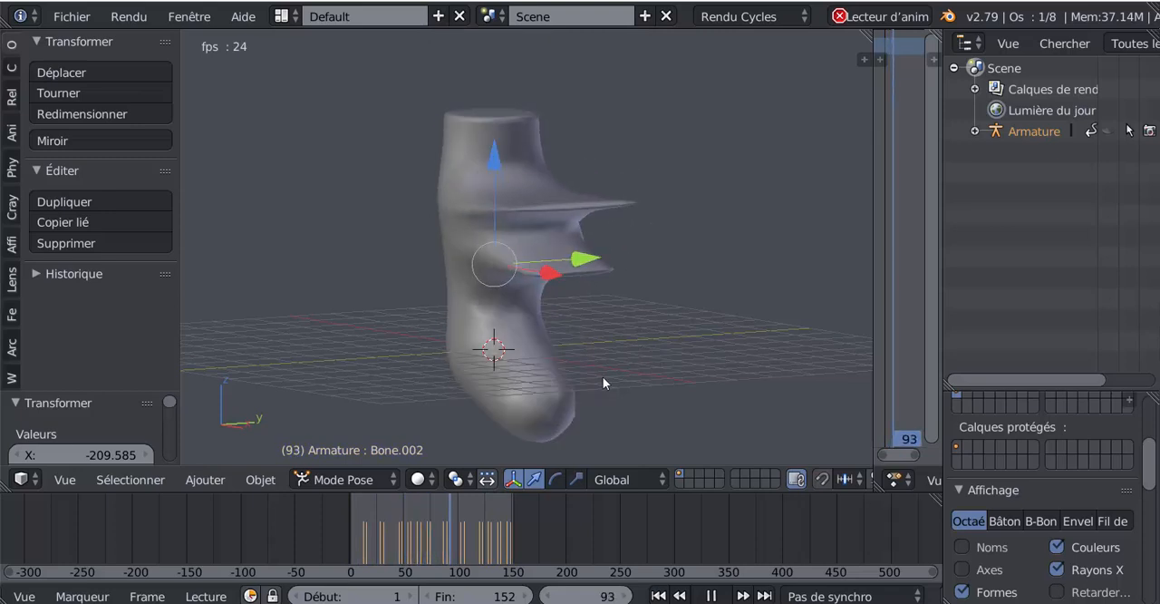
{"action": "middle_click_drag", "start_coordinate": [603, 377], "coordinate": [684, 382]}
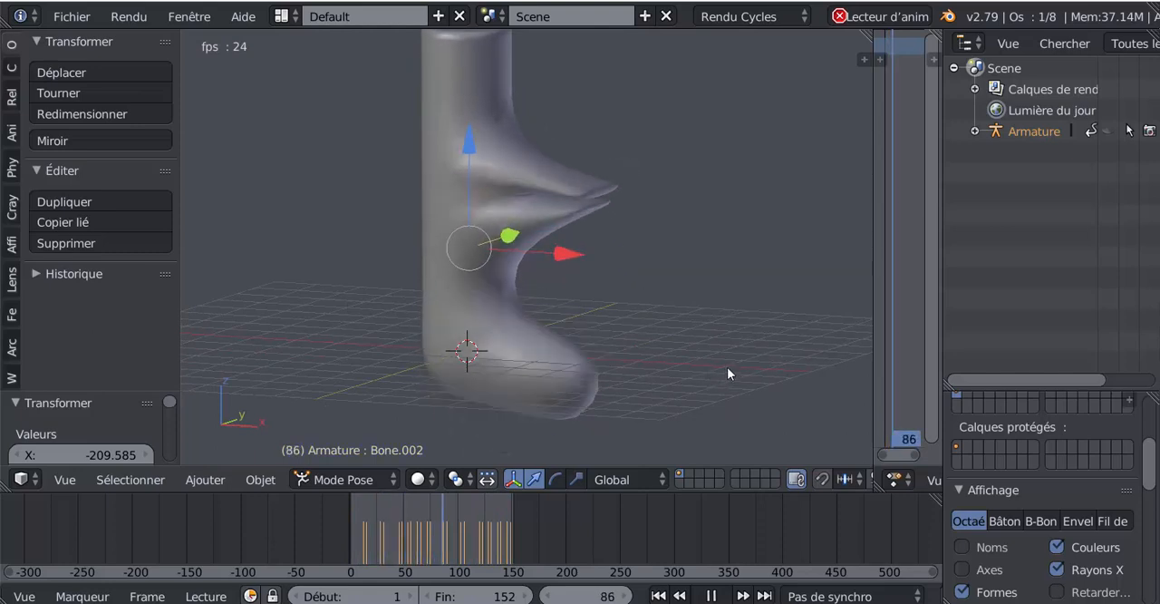
{"action": "middle_click_drag", "start_coordinate": [727, 347], "coordinate": [721, 367], "text": "shift"}
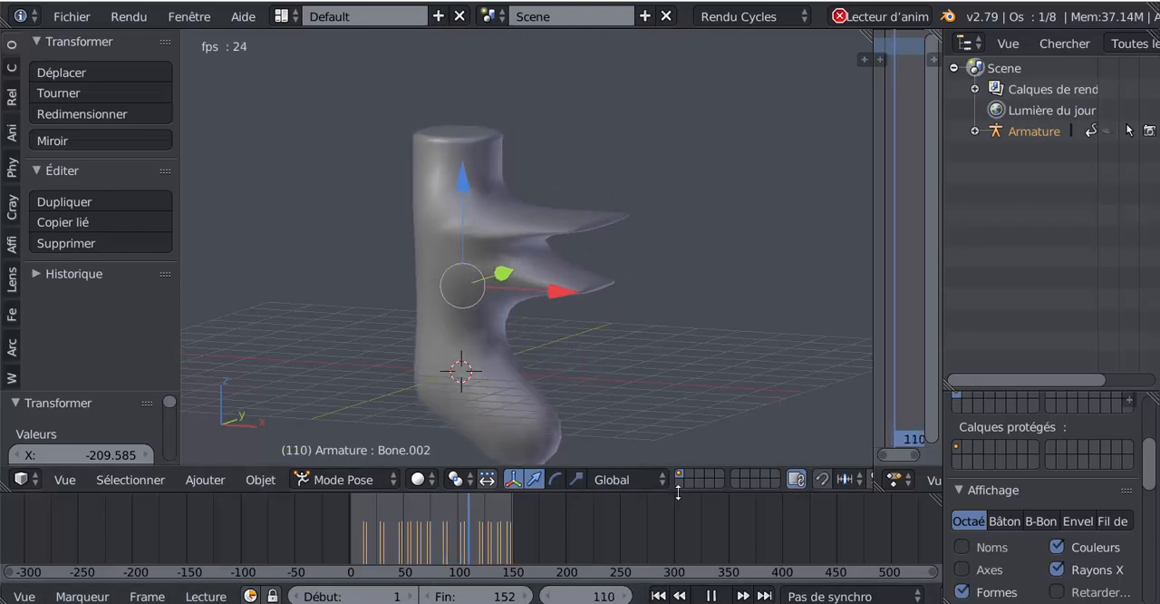
Make the armature visible again and enlarge the timeline and properties areas vertically.
{"action": "left_click_drag", "start_coordinate": [678, 492], "coordinate": [725, 269]}
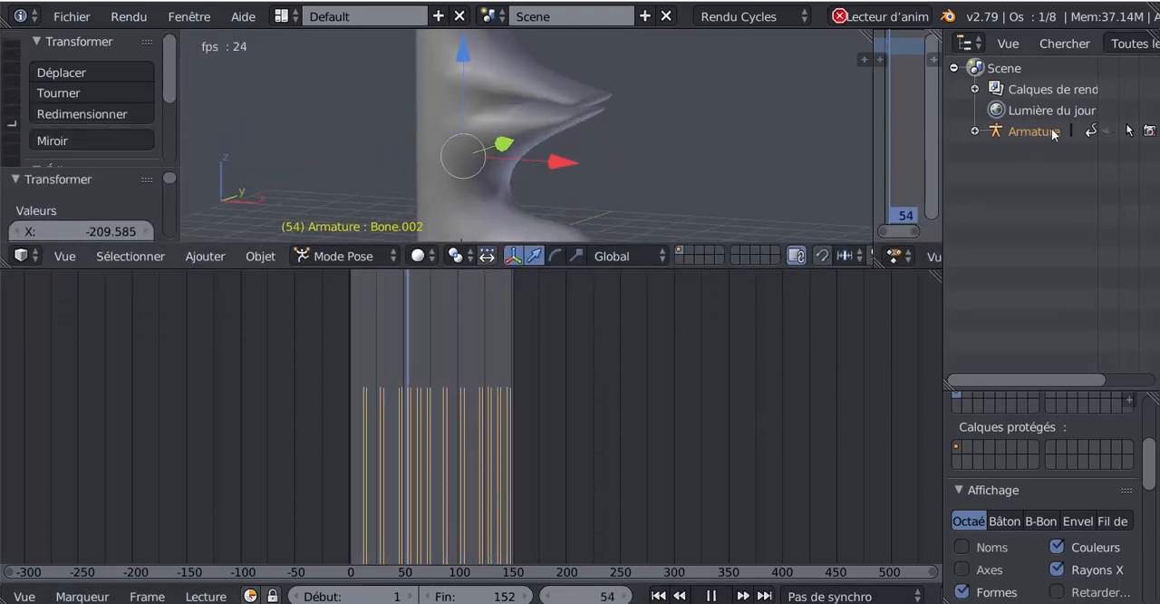
{"action": "left_click", "coordinate": [1108, 132]}
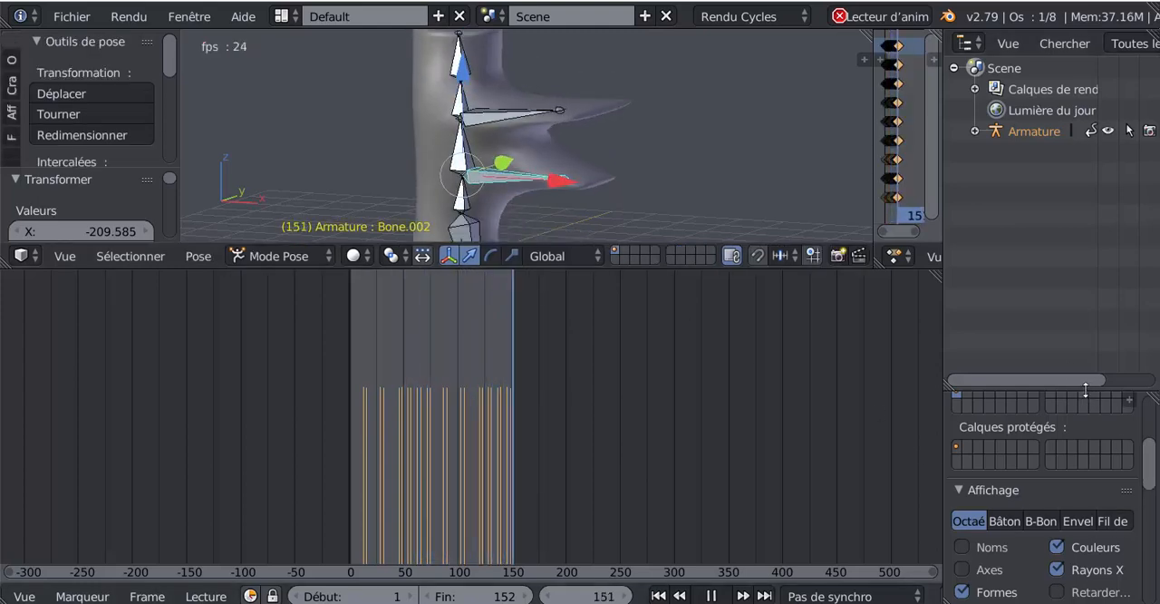
{"action": "left_click_drag", "start_coordinate": [1086, 389], "coordinate": [1083, 149]}
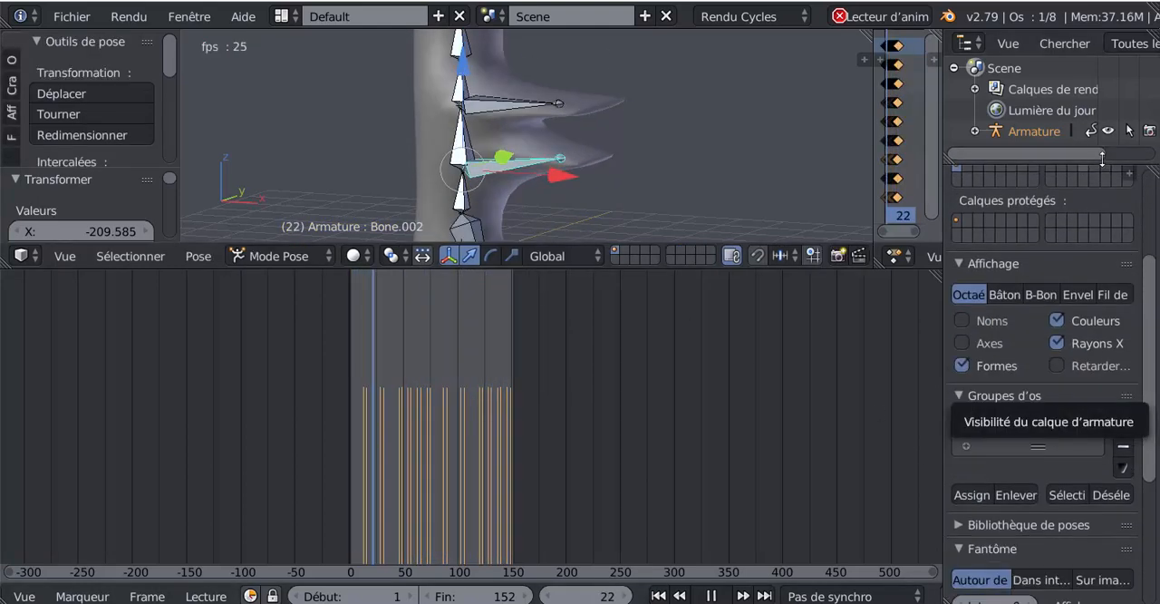
Compare the Stick, B-Bone, Envelope and Wire bone display types on the armature, and set the display to Stick.
{"action": "left_click", "coordinate": [1013, 288]}
{"action": "scroll", "coordinate": [615, 156], "scroll_direction": "down", "scroll_amount": 5}
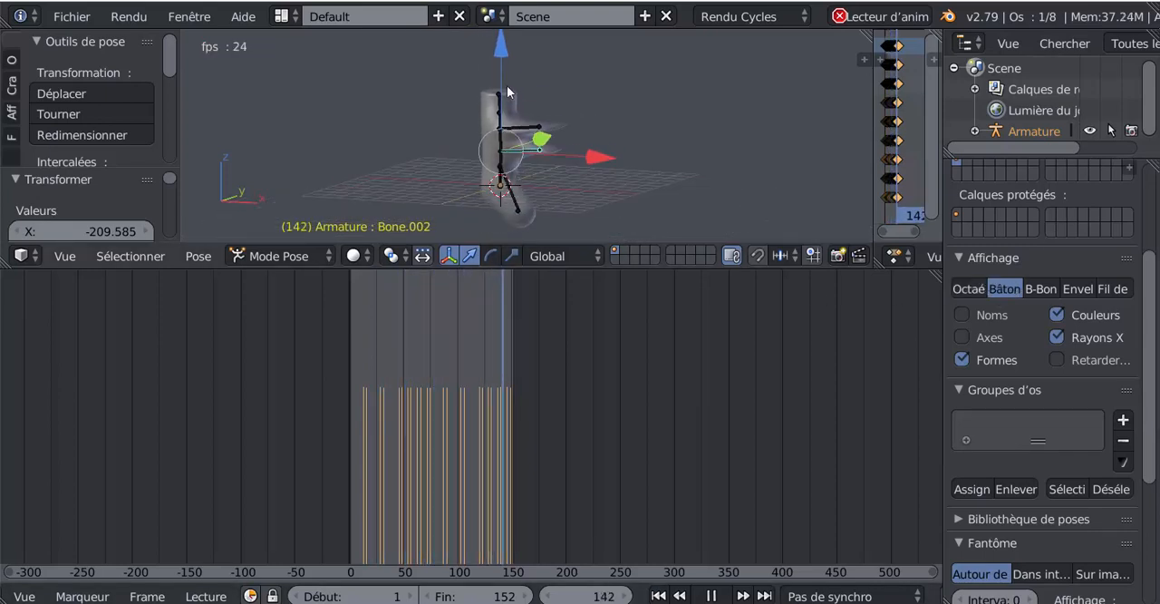
{"action": "left_click", "coordinate": [1031, 289]}
{"action": "scroll", "coordinate": [569, 138], "scroll_direction": "up", "scroll_amount": 4}
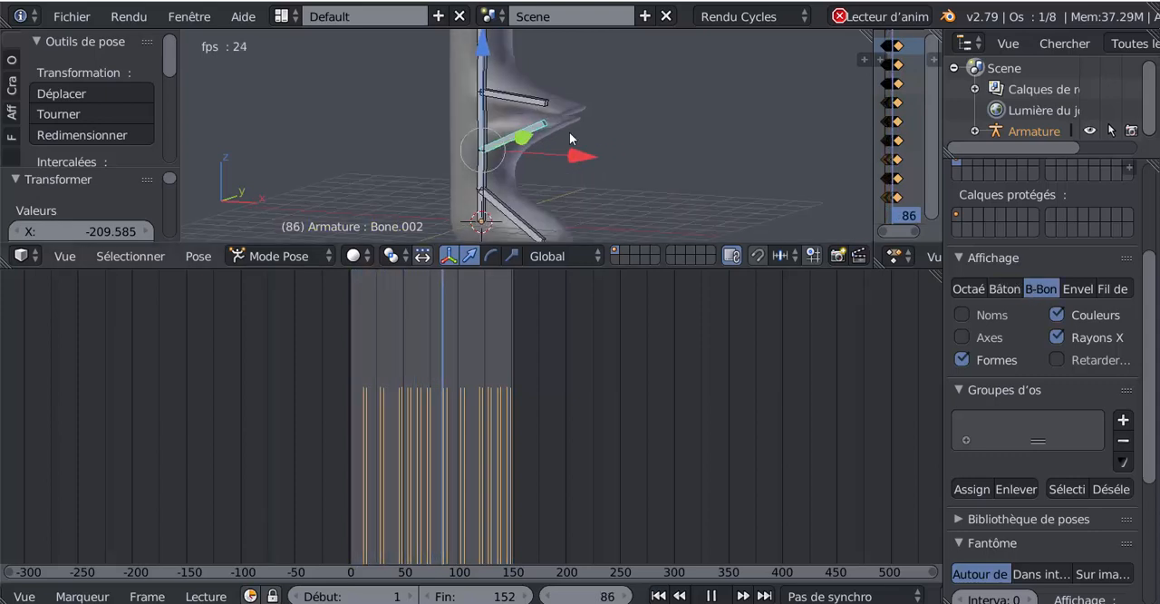
{"action": "scroll", "coordinate": [569, 131], "scroll_direction": "up", "scroll_amount": 2}
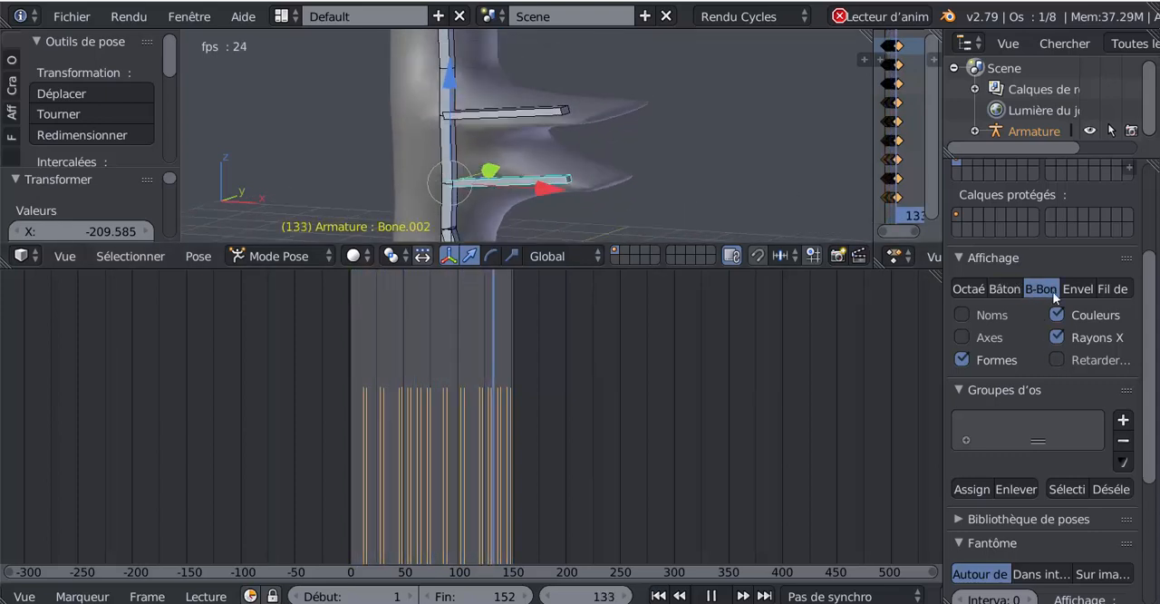
{"action": "left_click", "coordinate": [1080, 288]}
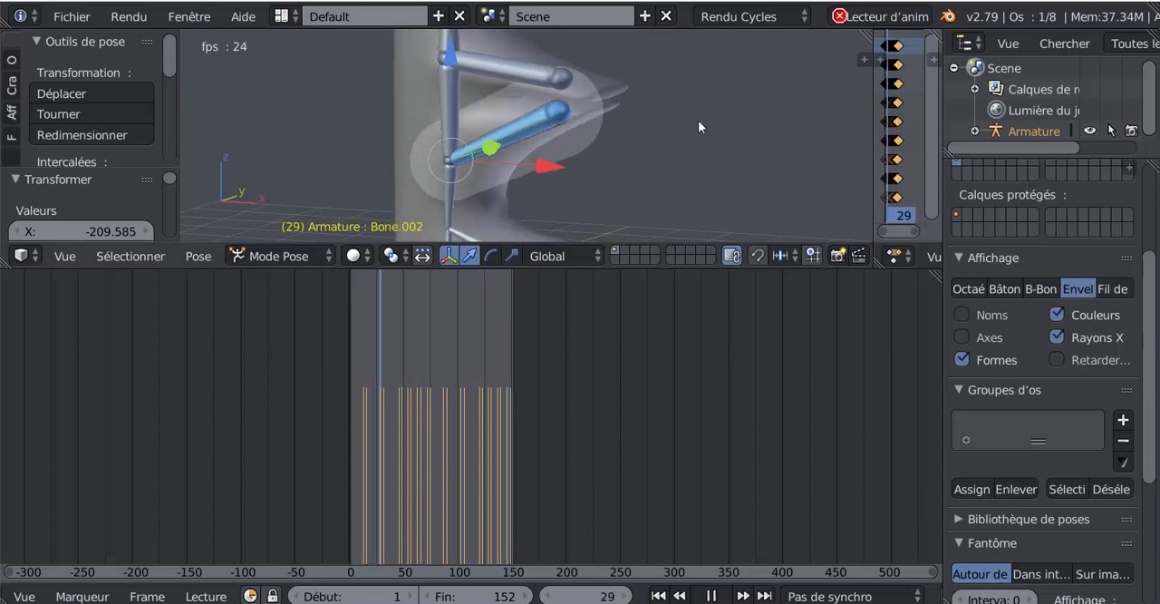
{"action": "scroll", "coordinate": [697, 122], "scroll_direction": "down", "scroll_amount": 6}
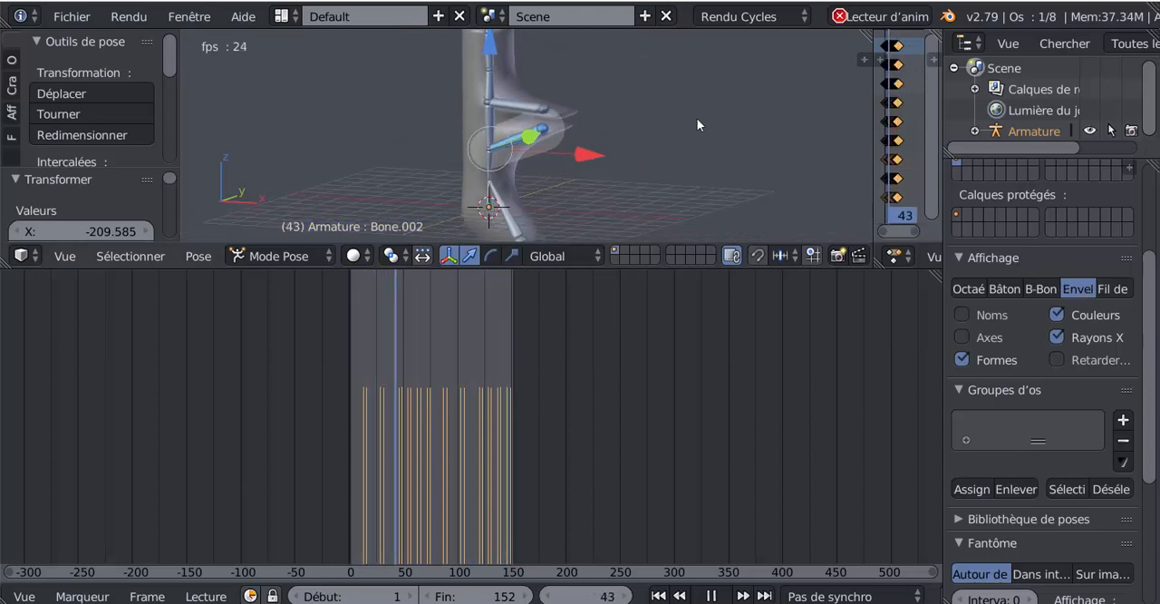
{"action": "left_click", "coordinate": [1112, 290]}
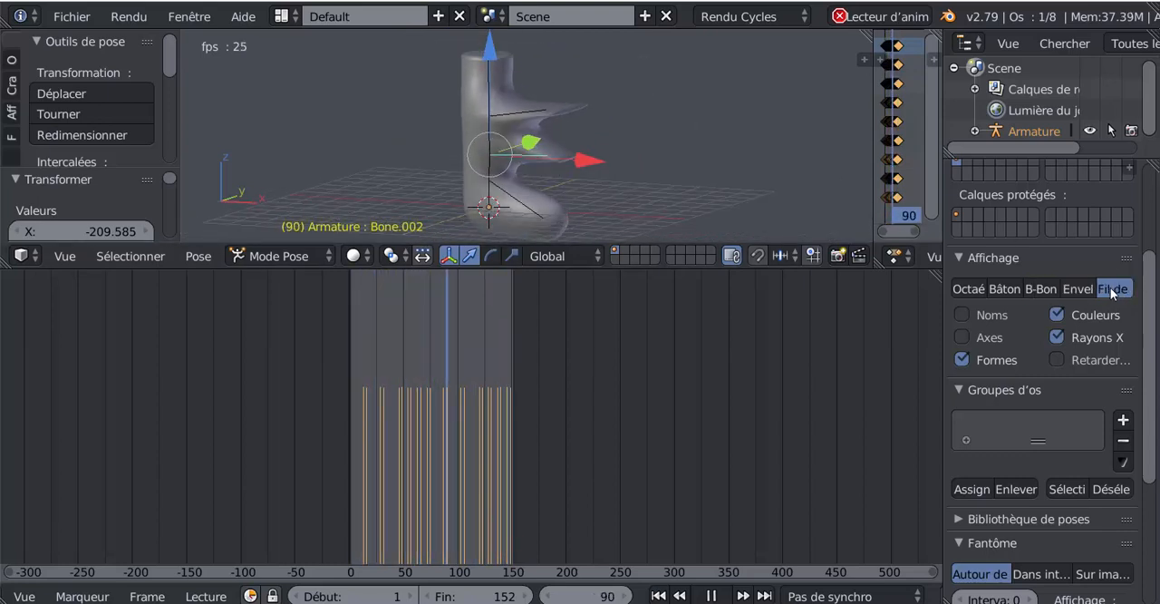
{"action": "left_click", "coordinate": [1005, 290]}
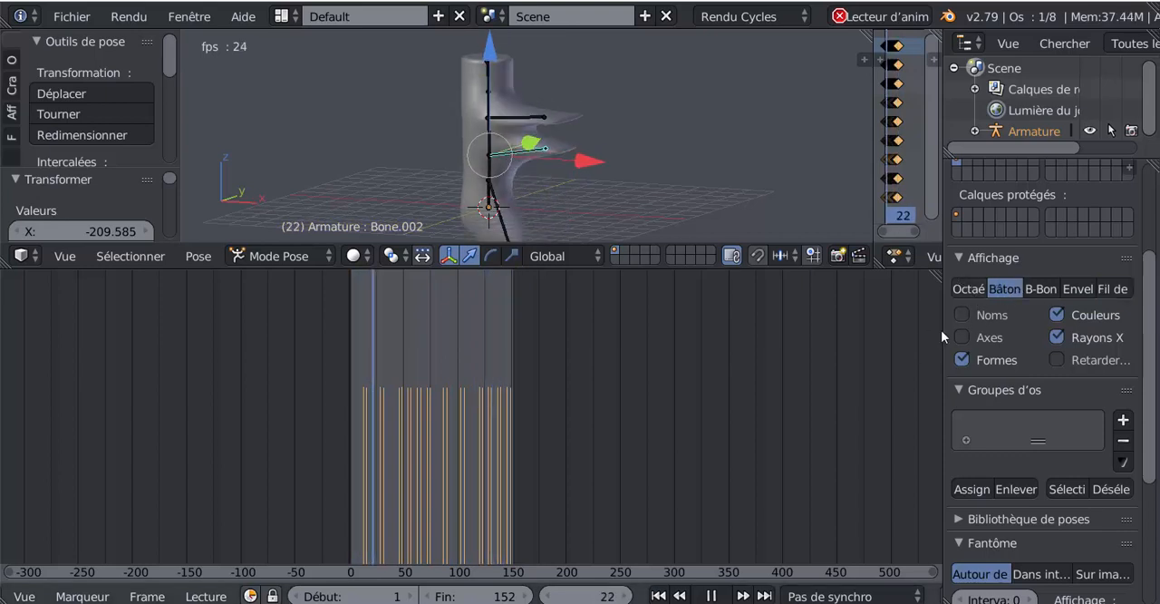
Widen the properties area and shrink the timeline to give the 3D view more height.
{"action": "left_click_drag", "start_coordinate": [944, 330], "coordinate": [899, 330]}
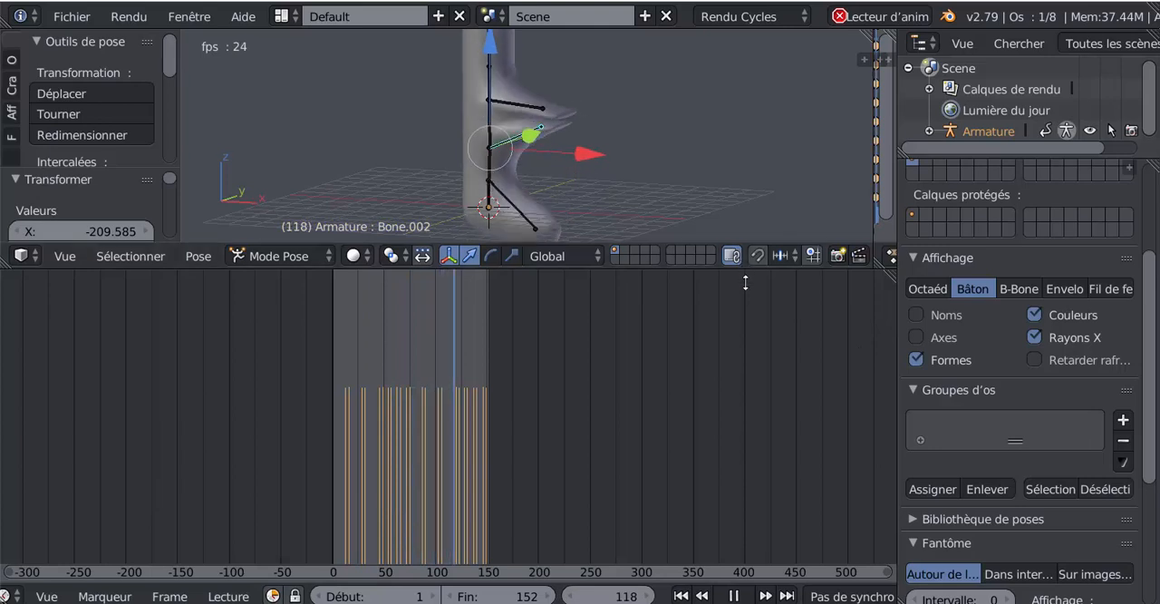
{"action": "left_click_drag", "start_coordinate": [745, 283], "coordinate": [725, 504]}
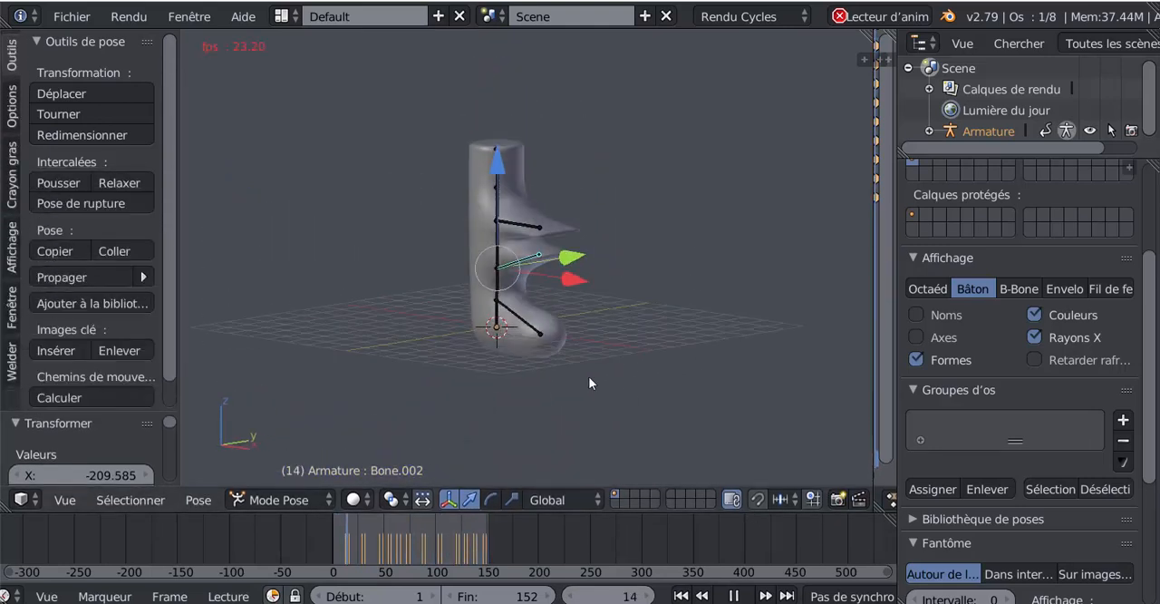
{"action": "scroll", "coordinate": [588, 383], "scroll_direction": "up", "scroll_amount": 3}
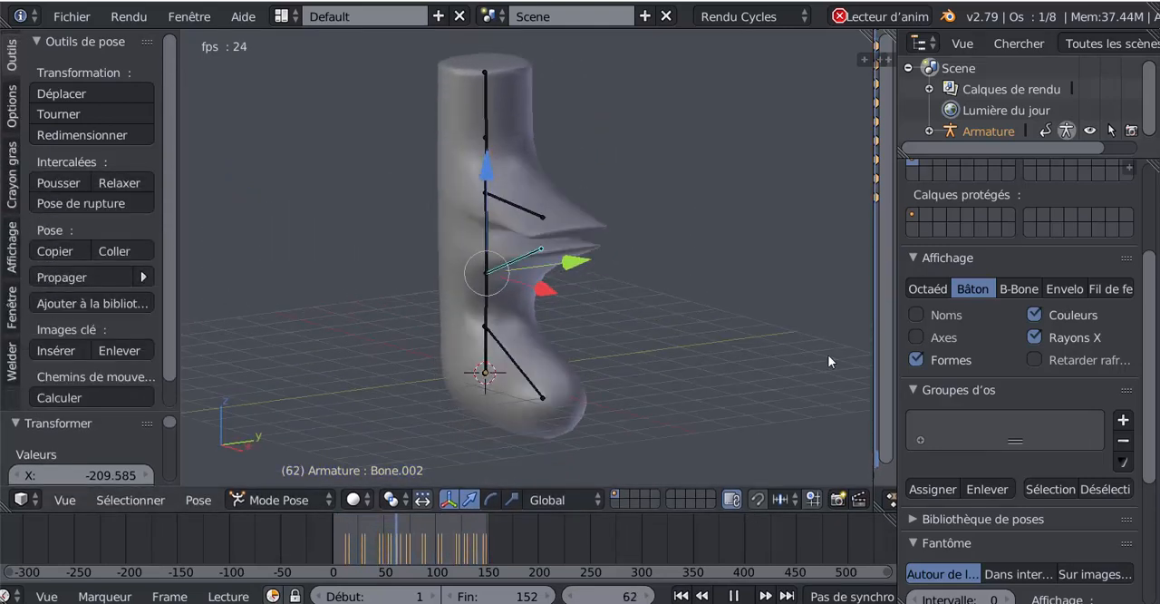
Compare the armature's bones in Octahedral display against Stick, returning to Stick for the playing animation.
{"action": "left_click", "coordinate": [930, 287]}
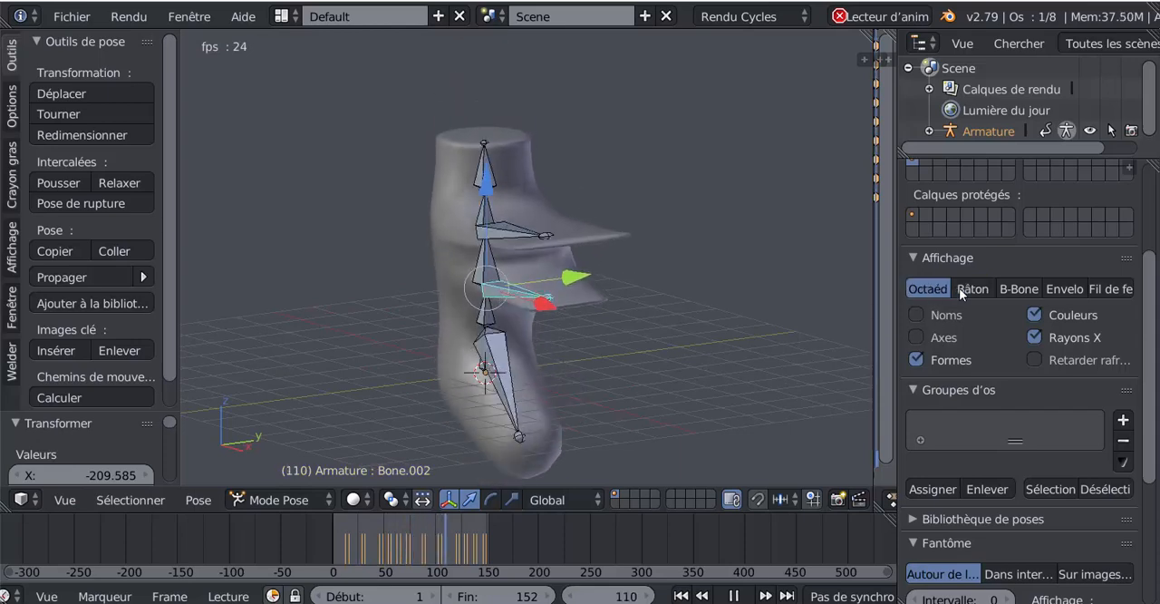
{"action": "left_click", "coordinate": [963, 290]}
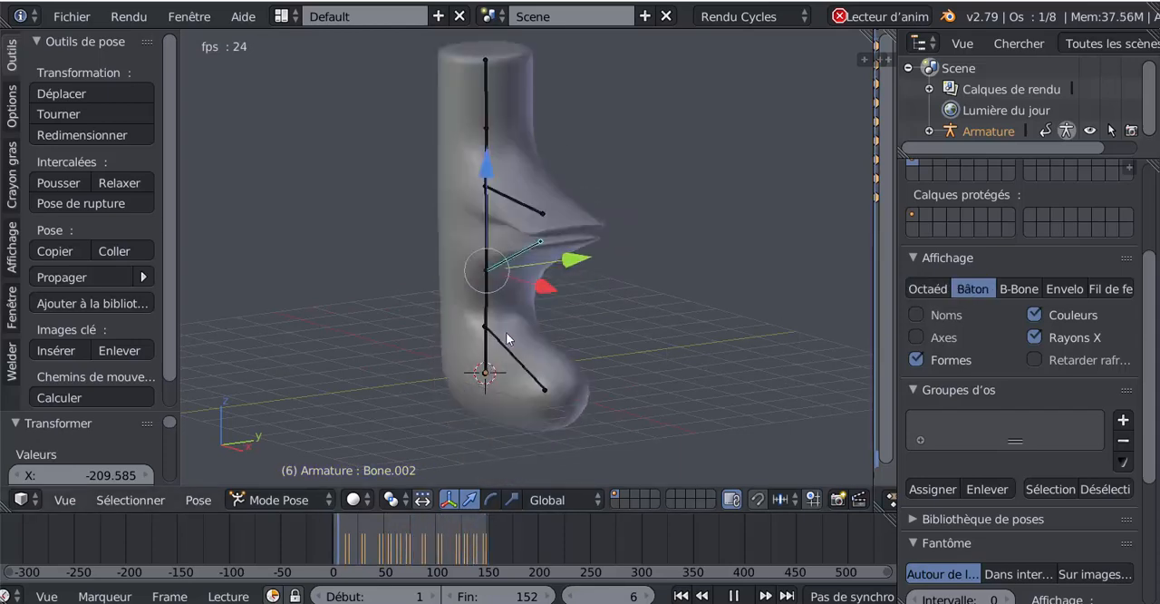
{"action": "middle_click_drag", "start_coordinate": [611, 336], "coordinate": [661, 332]}
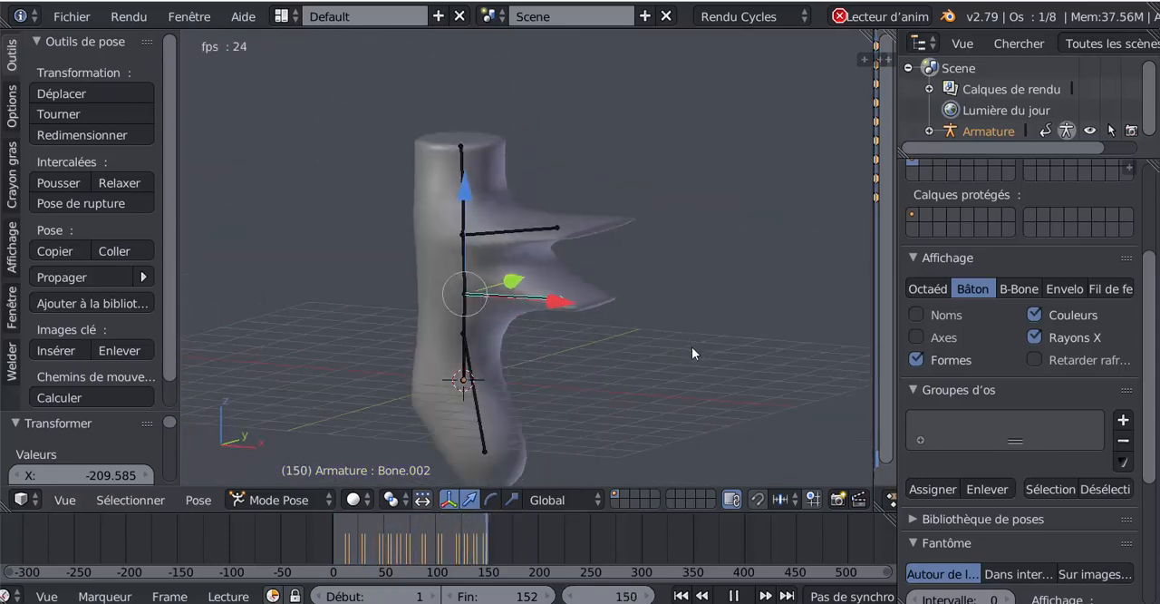